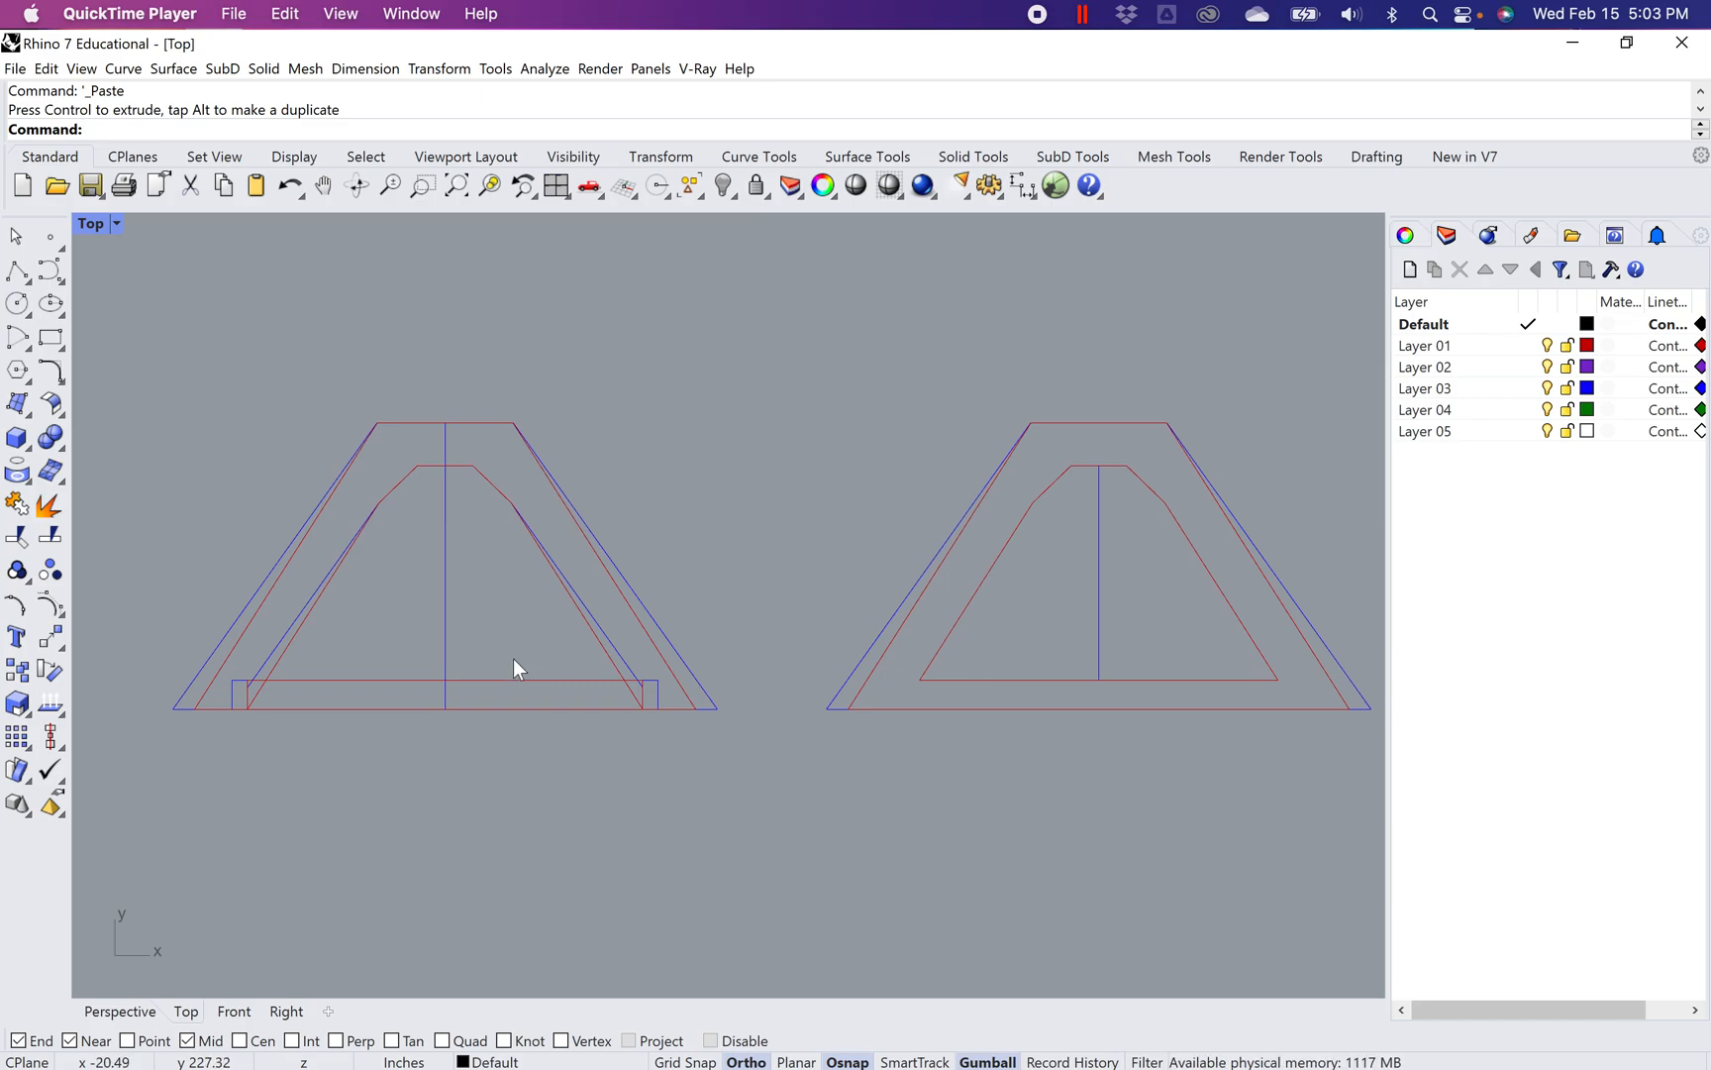
Examine the two trapezoidal section drawings in the Top view, comparing their inner and outer outlines
scroll(358, 610, "up", 2)
scroll(465, 637, "up", 2)
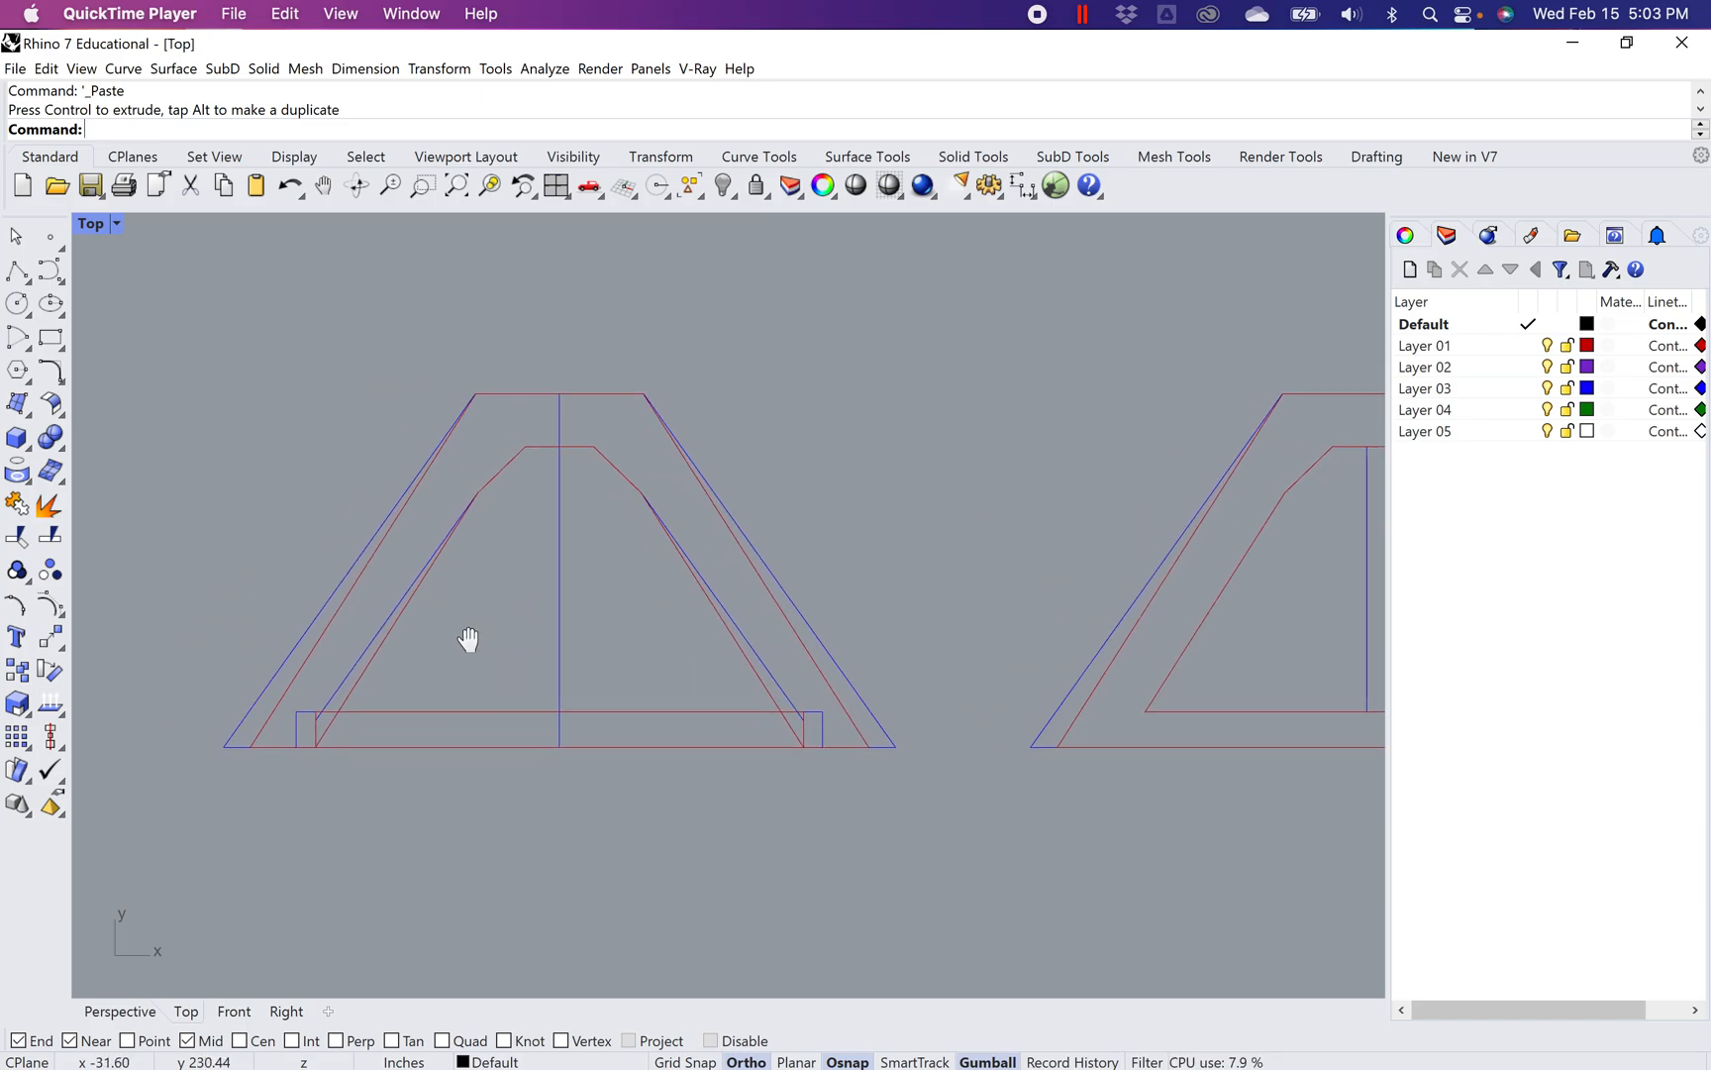
scroll(456, 627, "up", 2)
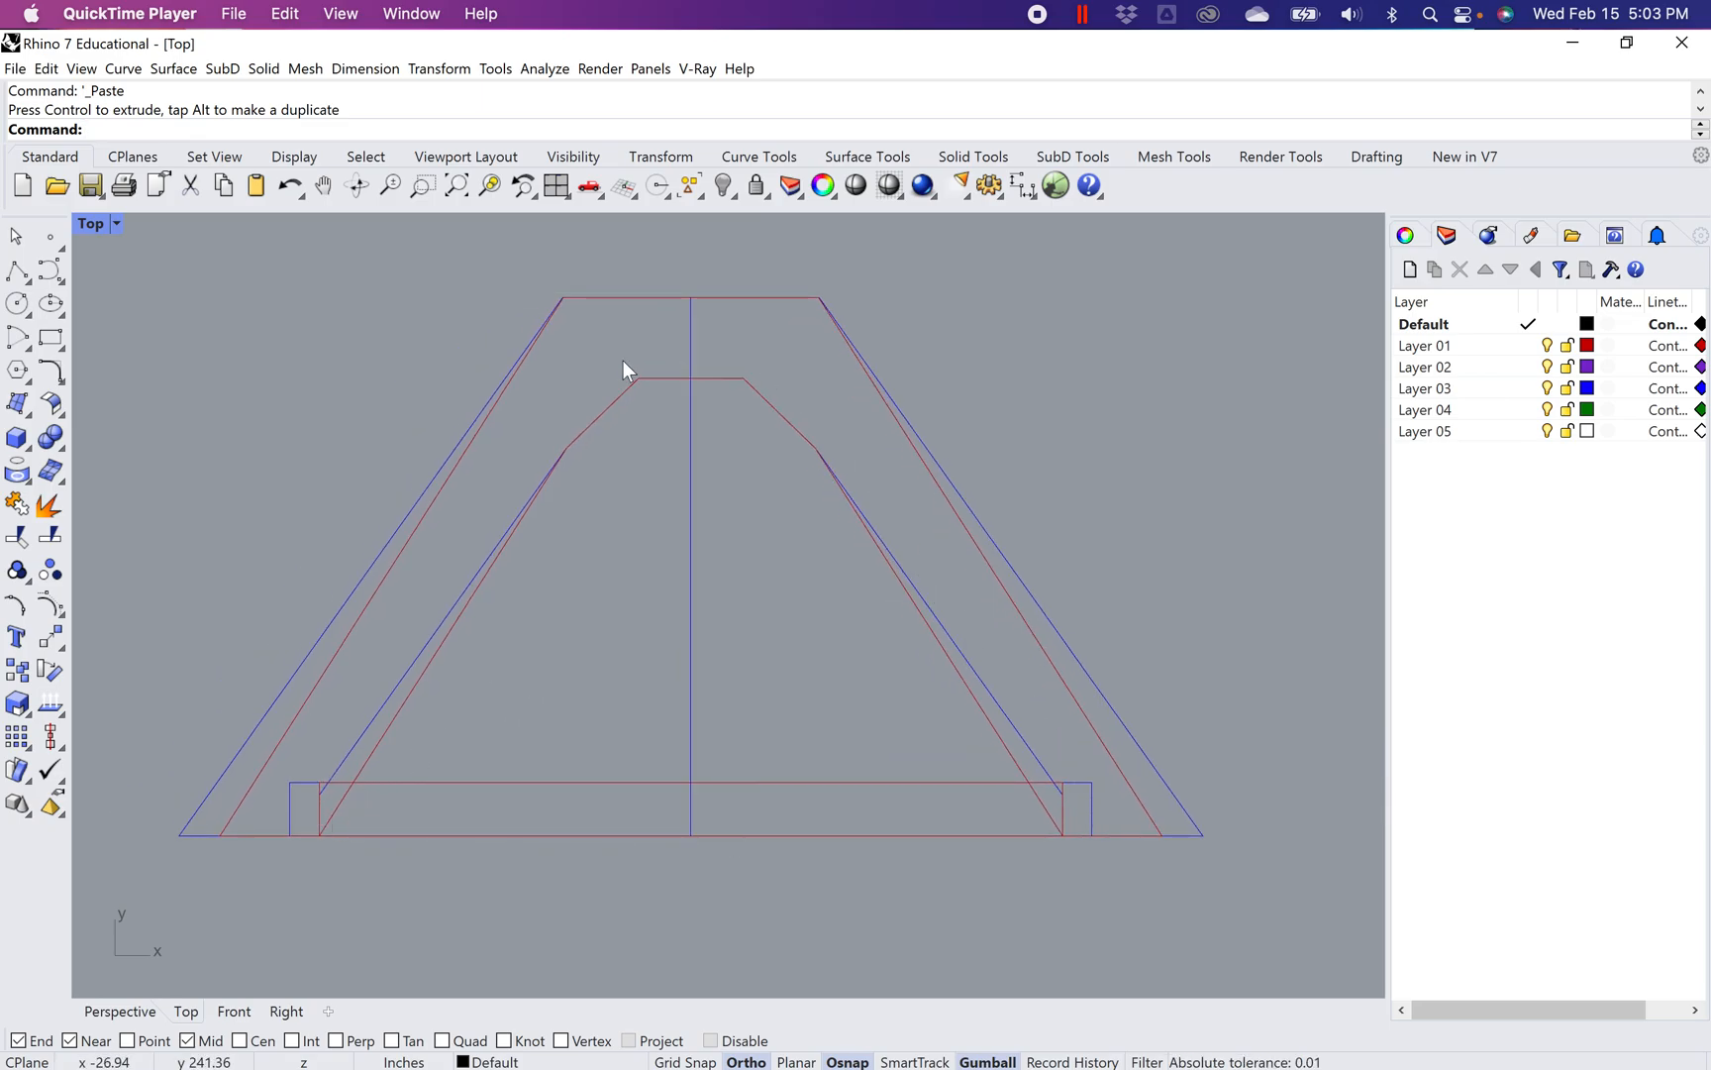
scroll(760, 642, "down", 2)
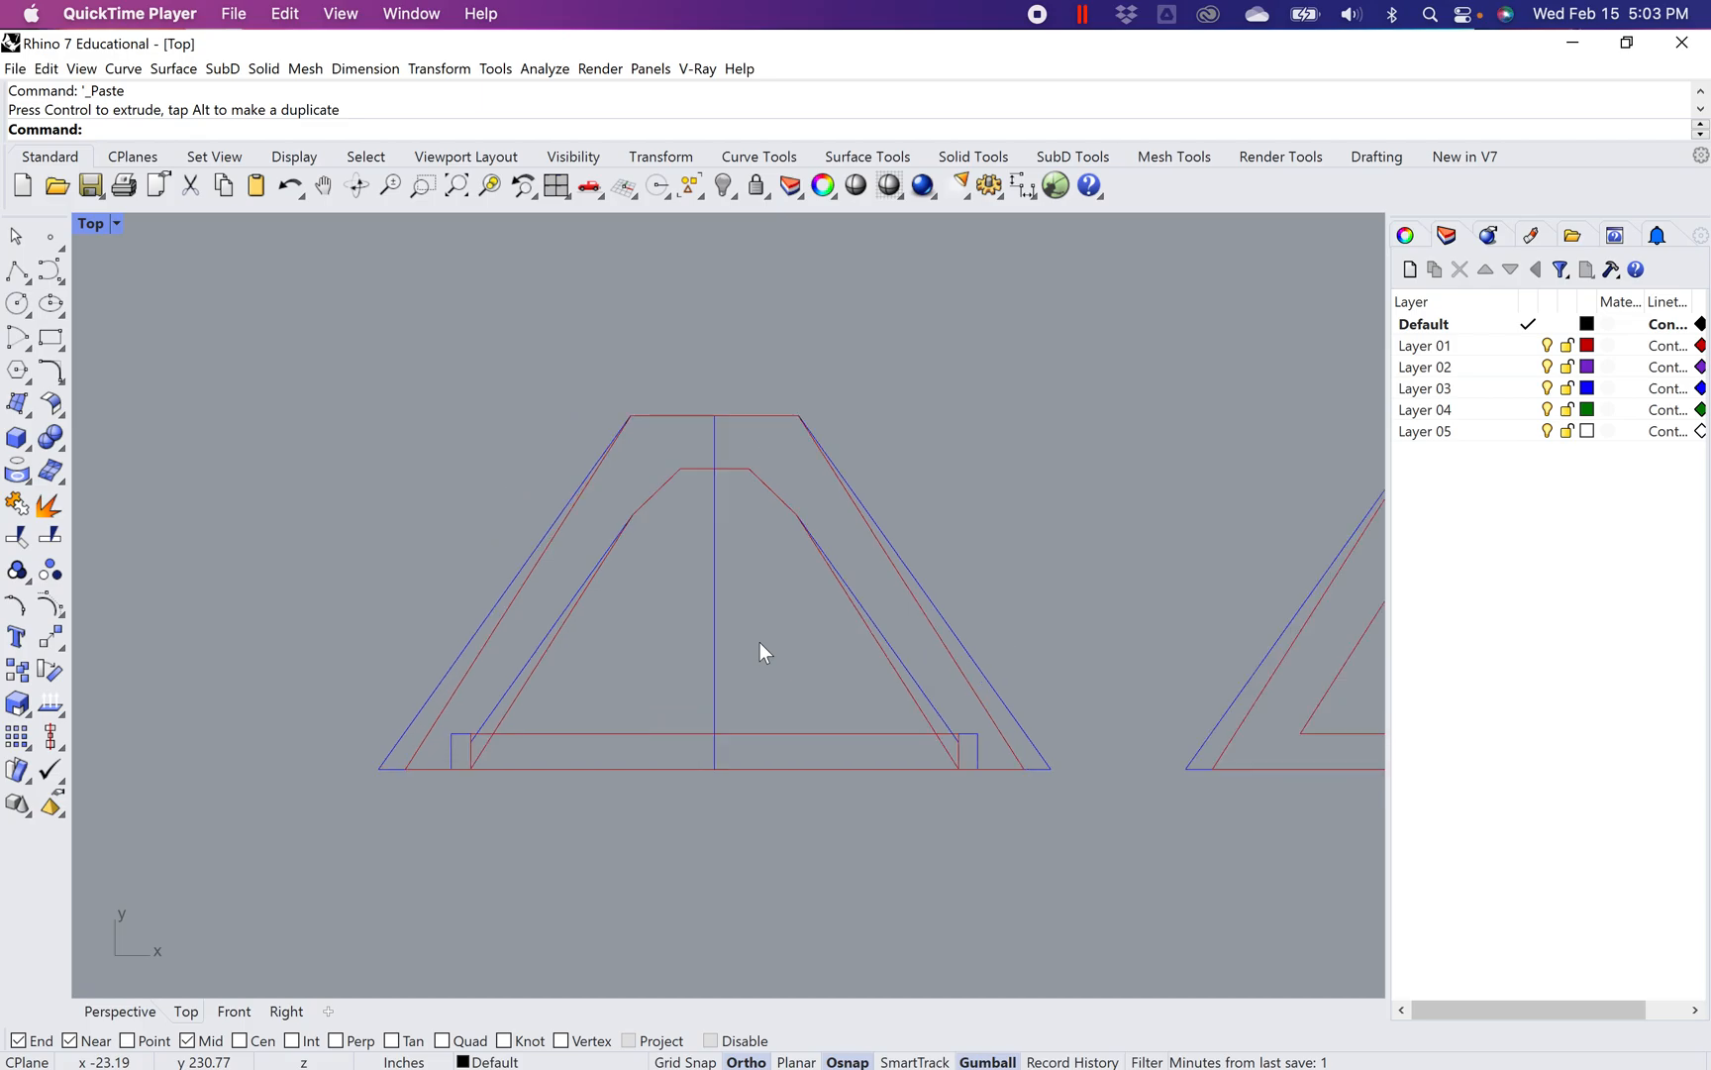
scroll(770, 688, "up", 1)
right_click_drag(1124, 687, 421, 731)
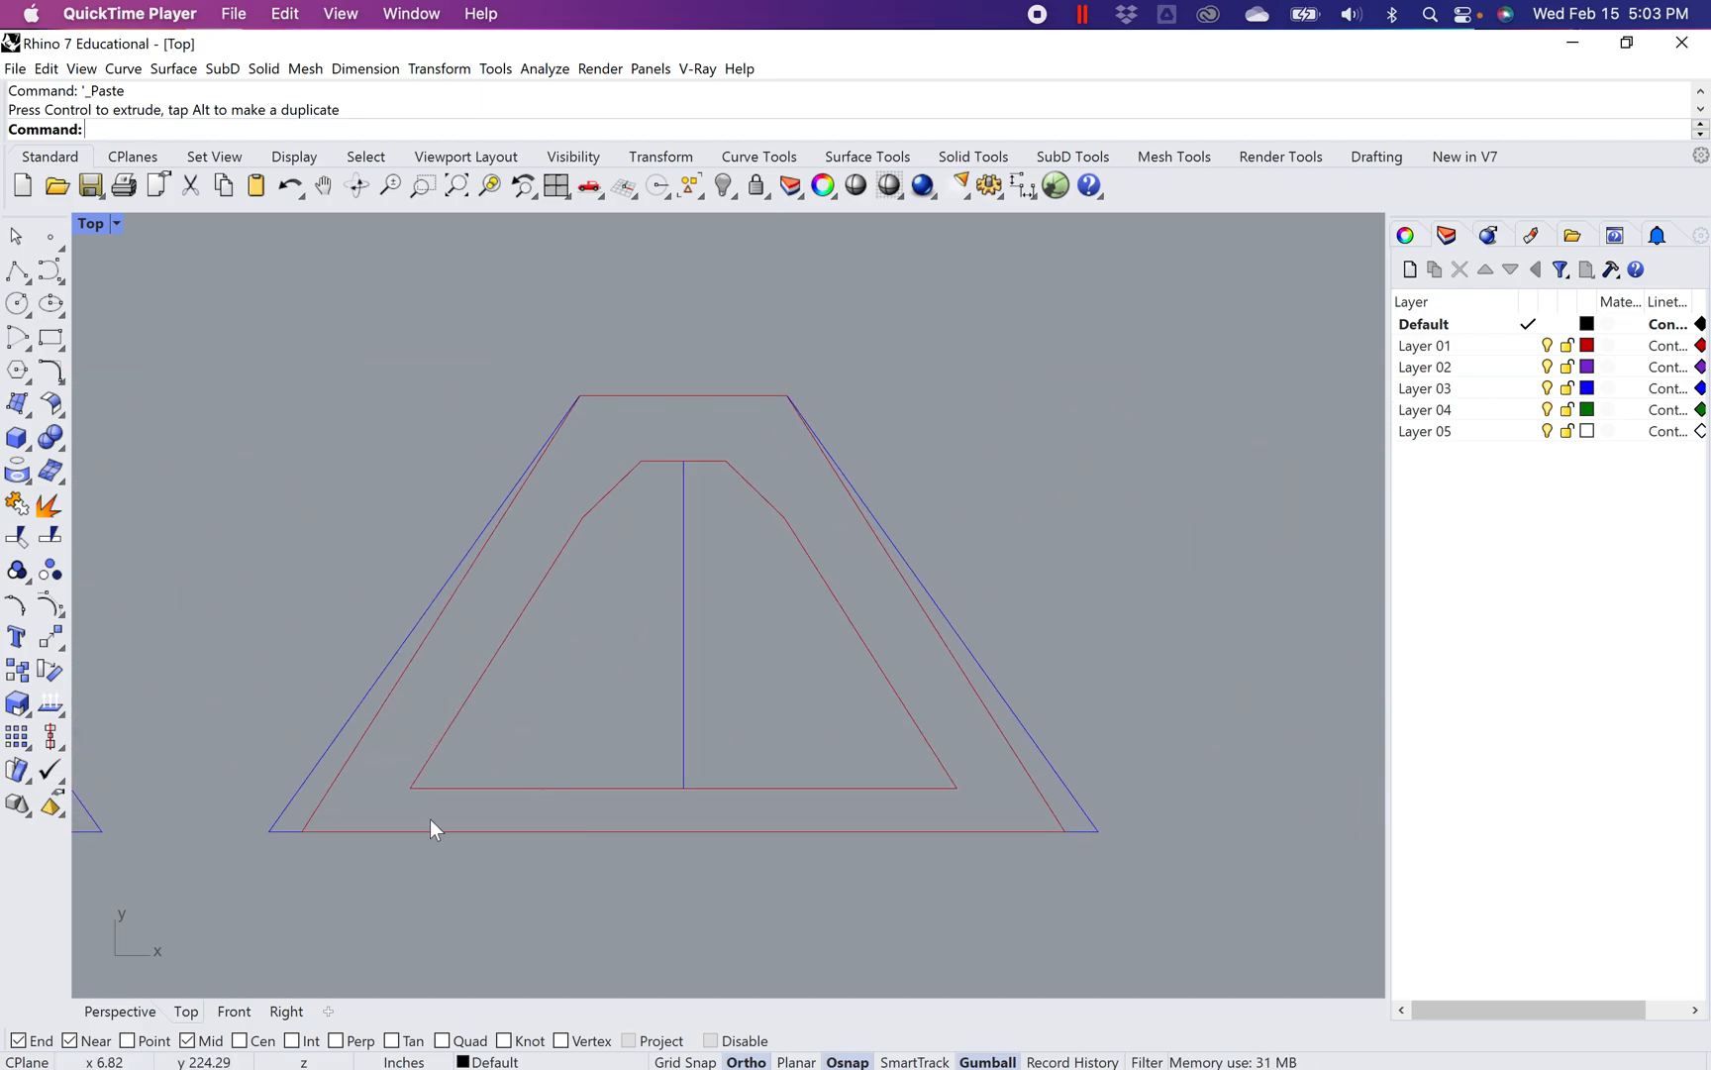
scroll(684, 696, "down", 4)
right_click_drag(657, 768, 856, 695)
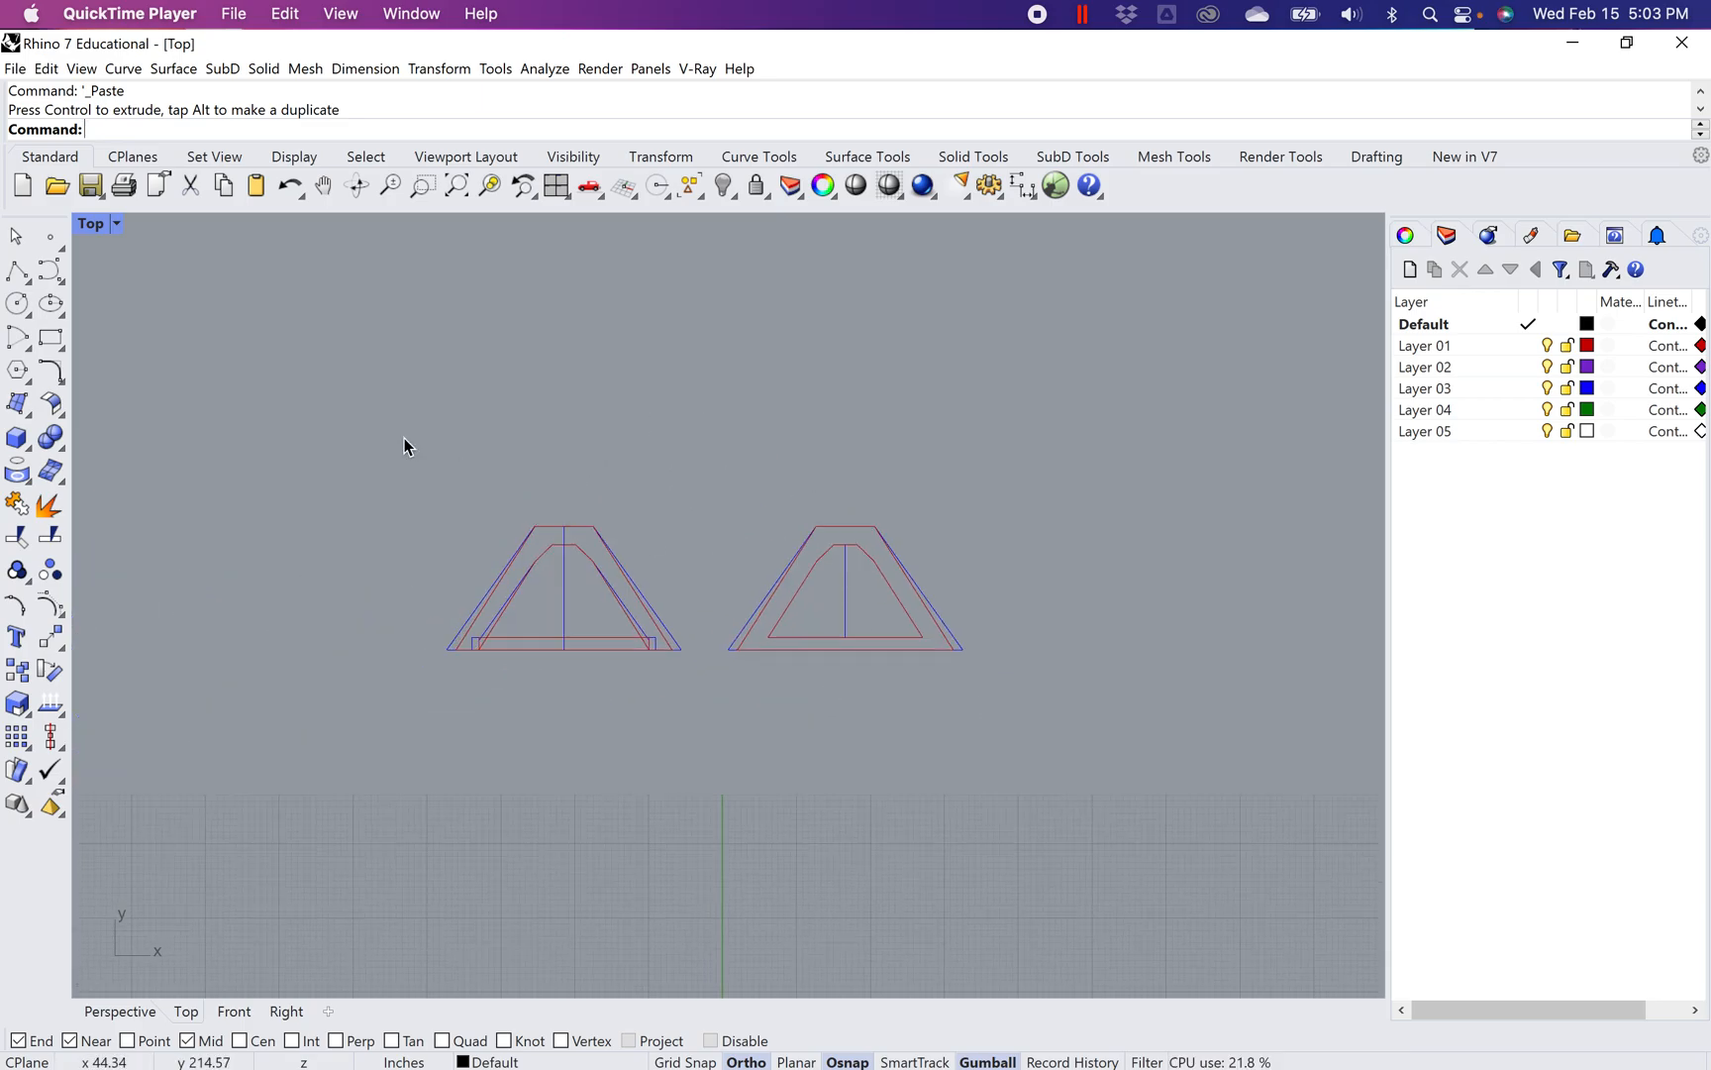
Delete all curves of both section drawings and switch to a maximized Perspective view
left_click_drag(994, 668, 393, 401)
key("Delete")
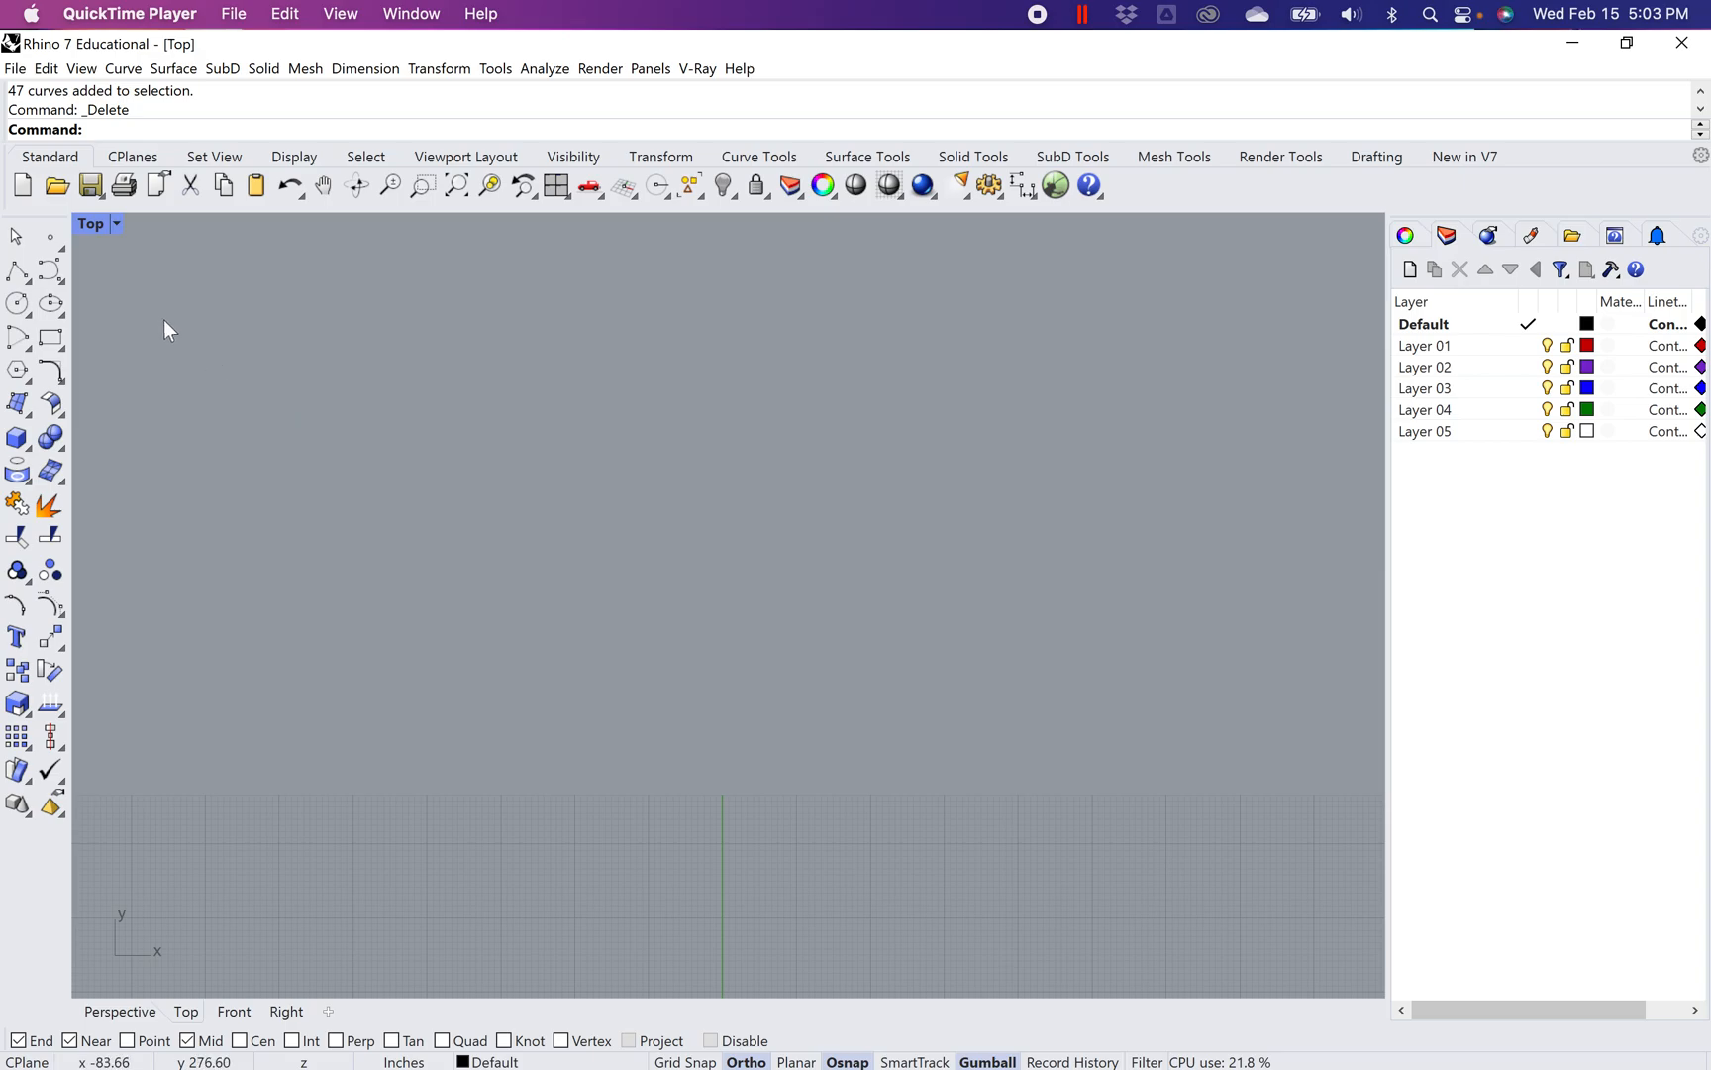
double_click(90, 224)
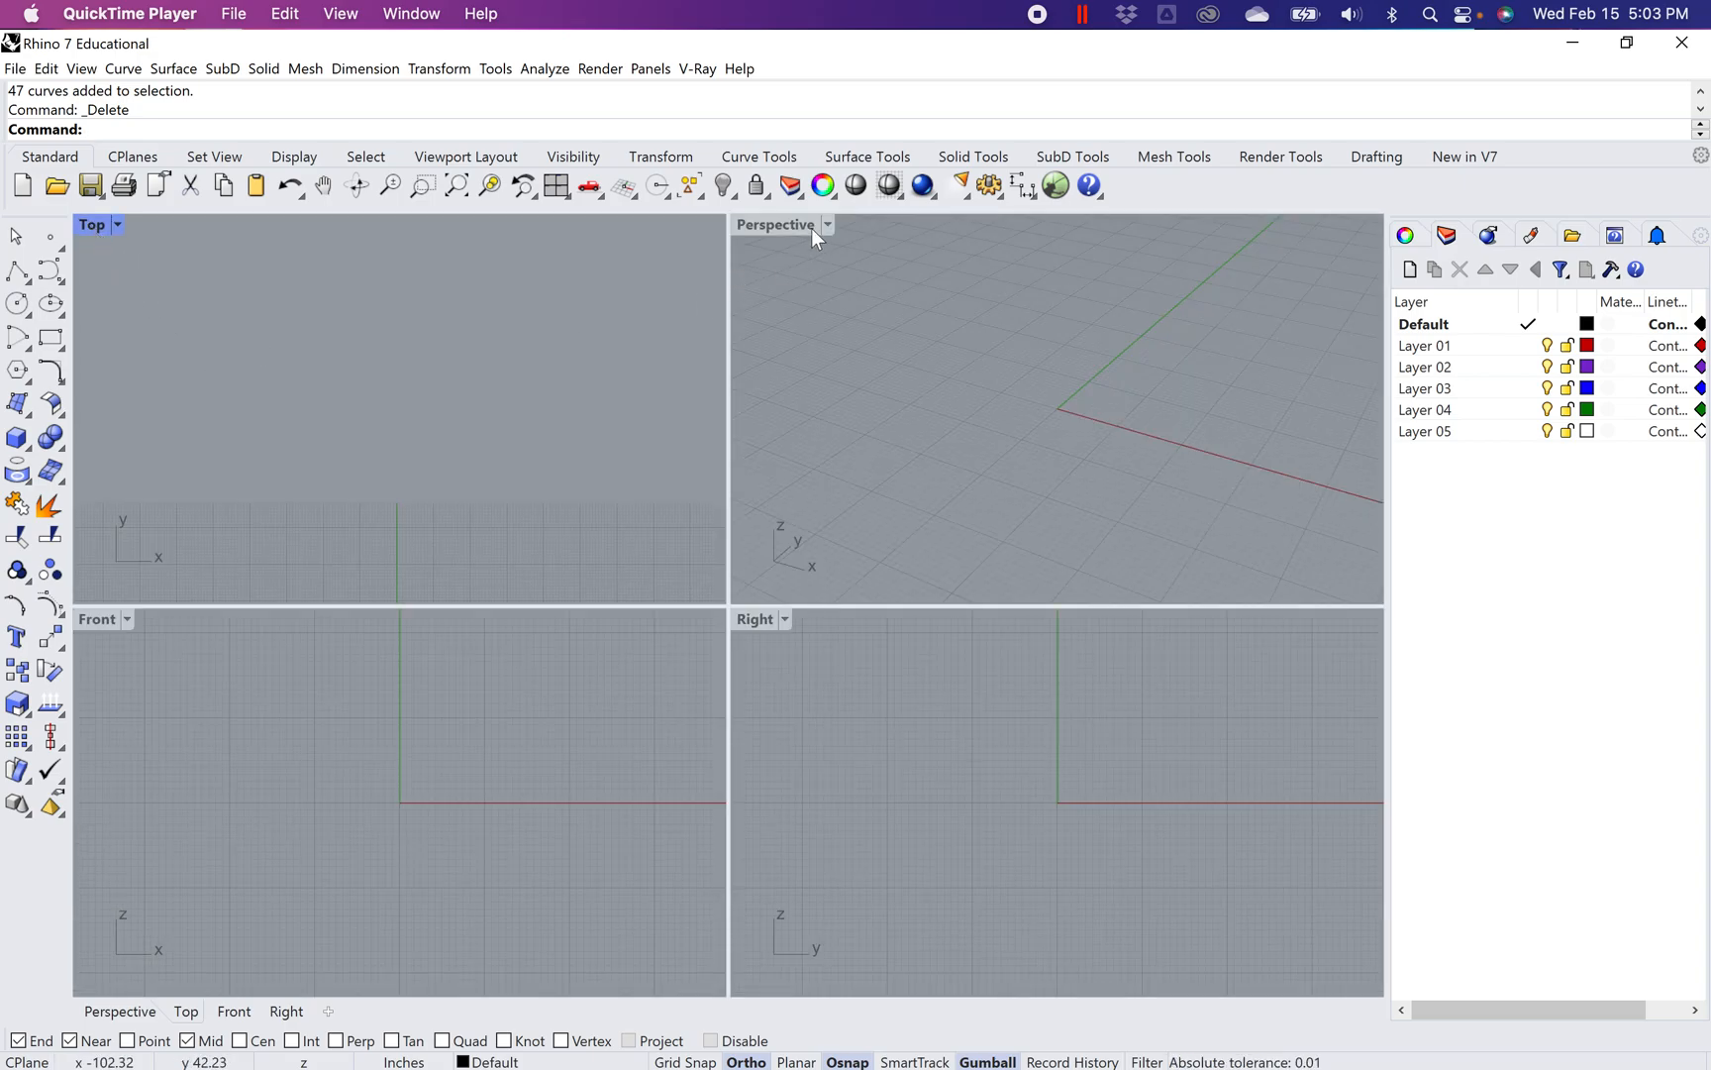
double_click(773, 226)
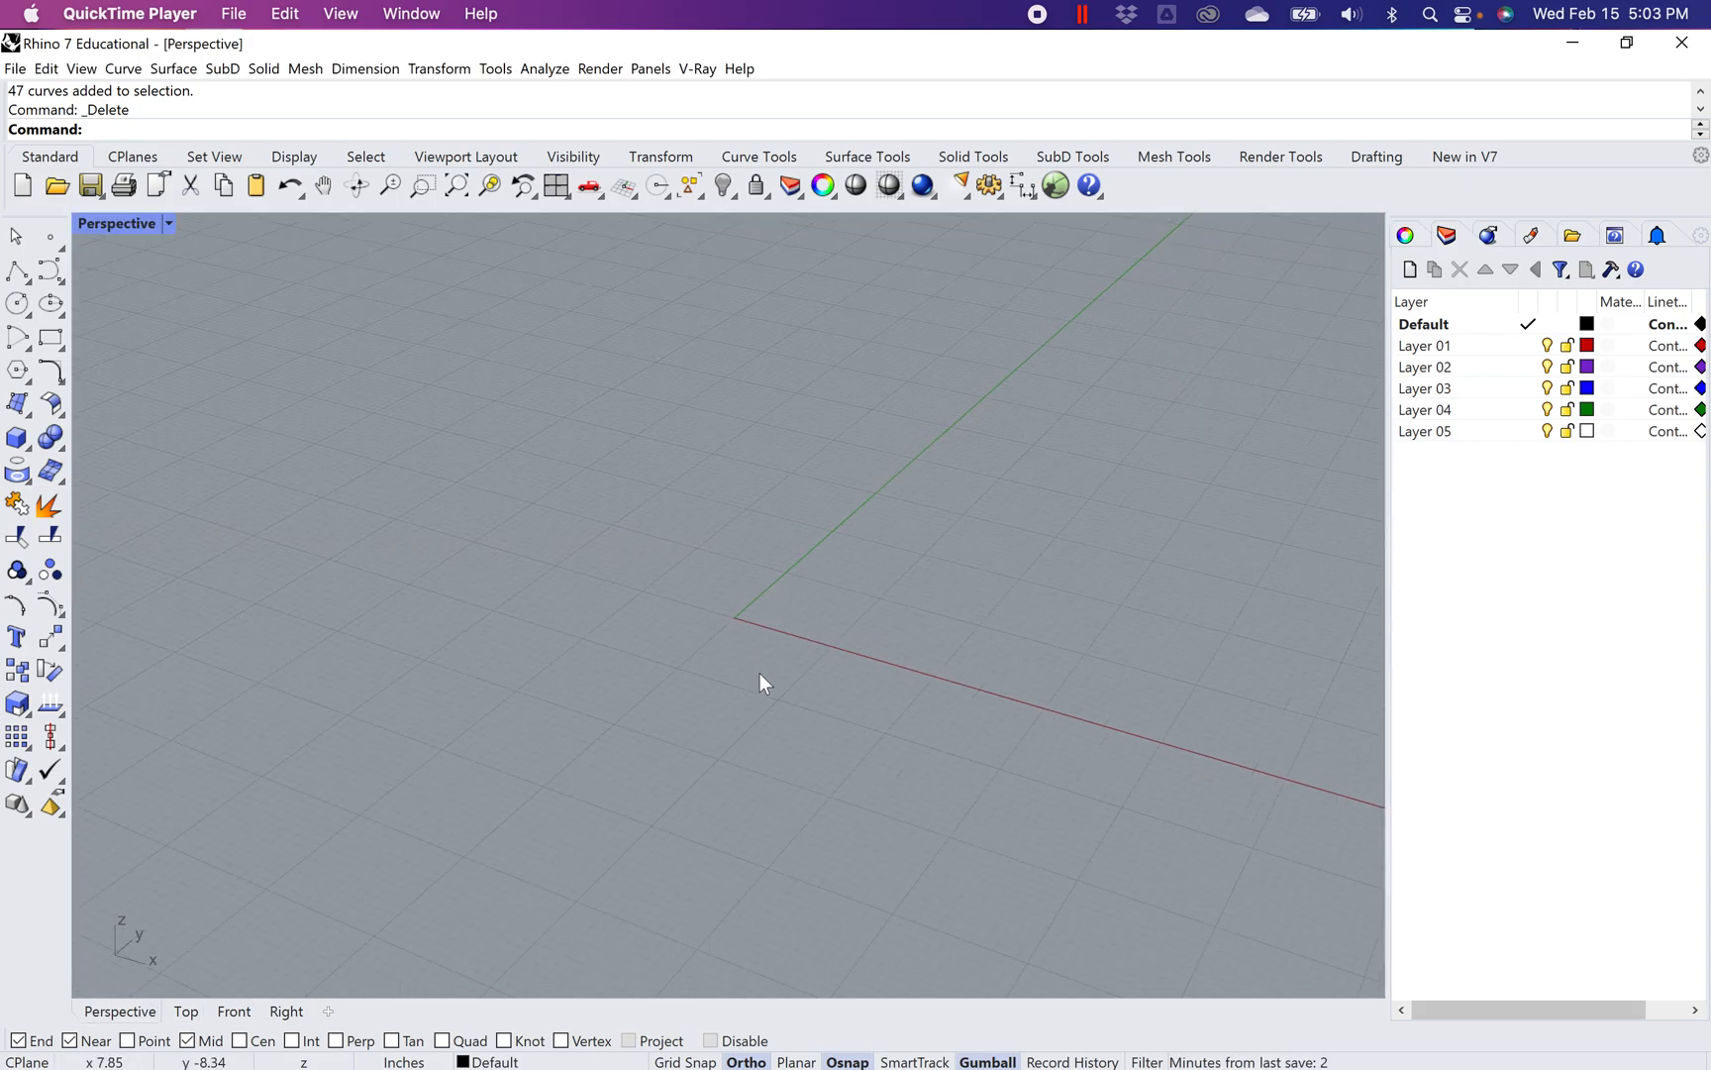
Start a solid truncated pyramid with a five-sided inscribed base and a 20-inch center-to-corner radius
right_click_drag(699, 706, 663, 591, "shift")
scroll(480, 616, "up", 1)
left_click(32, 448)
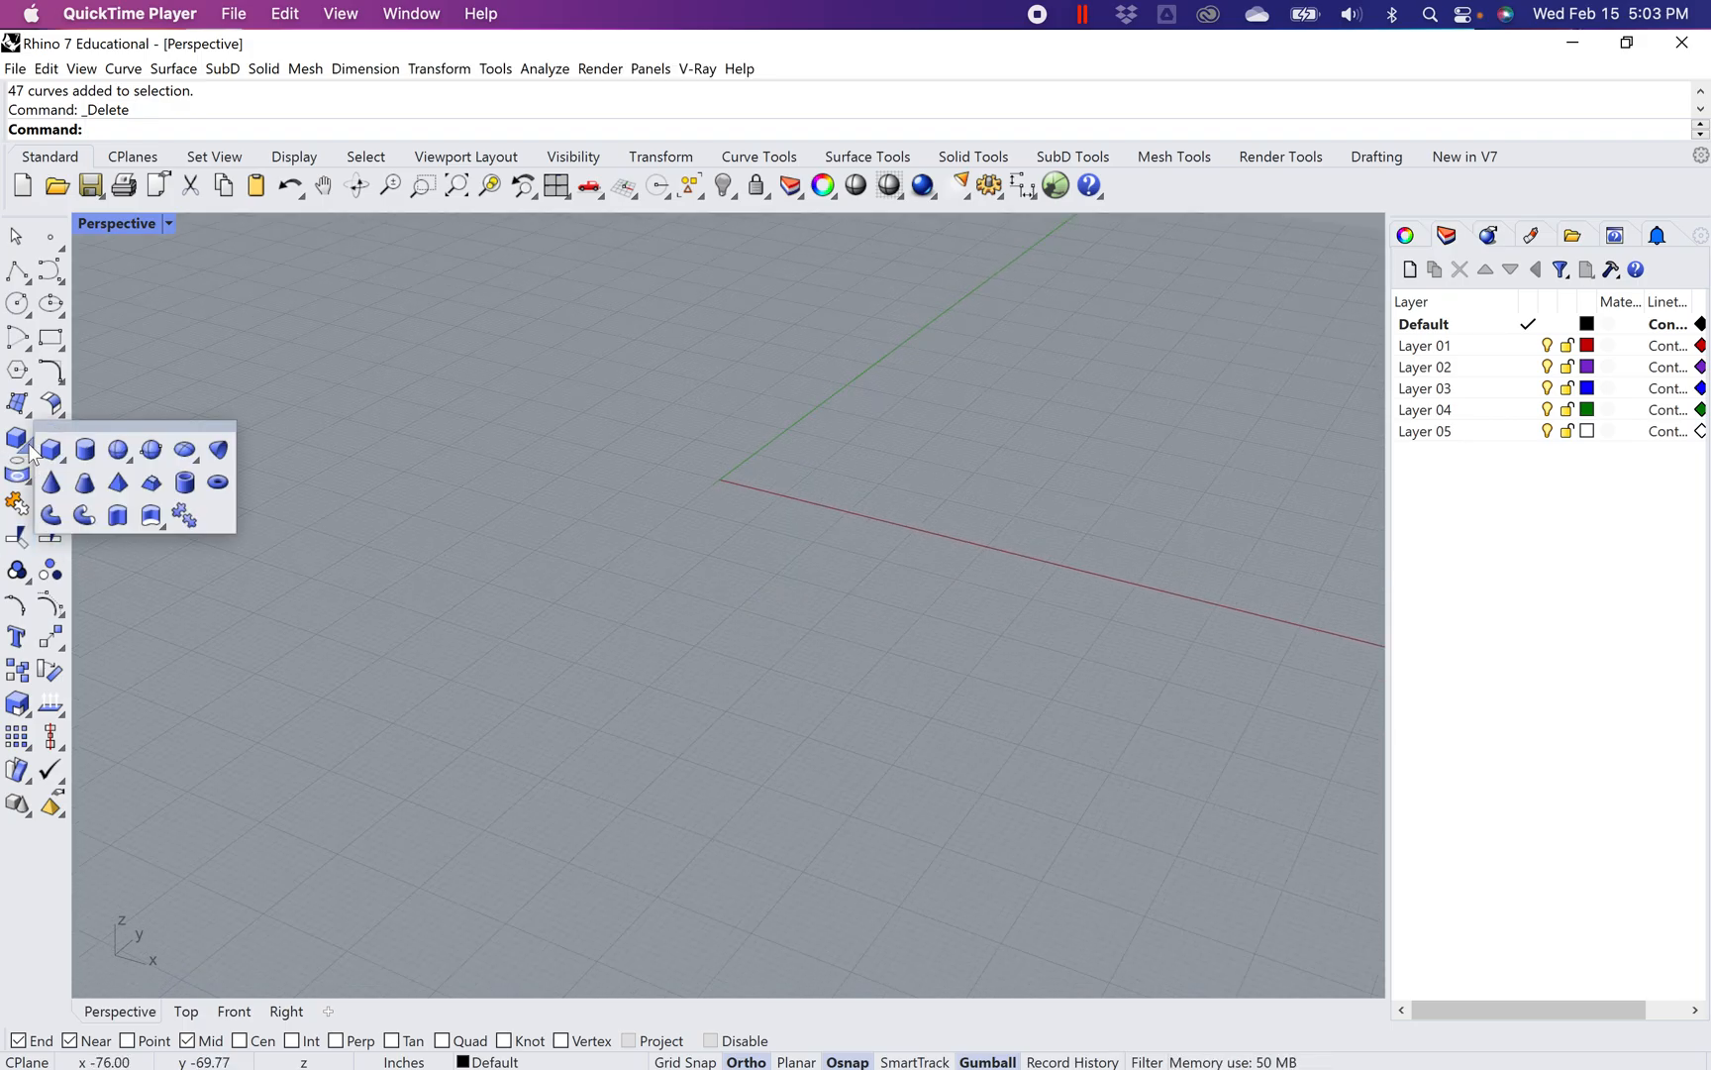
left_click(151, 482)
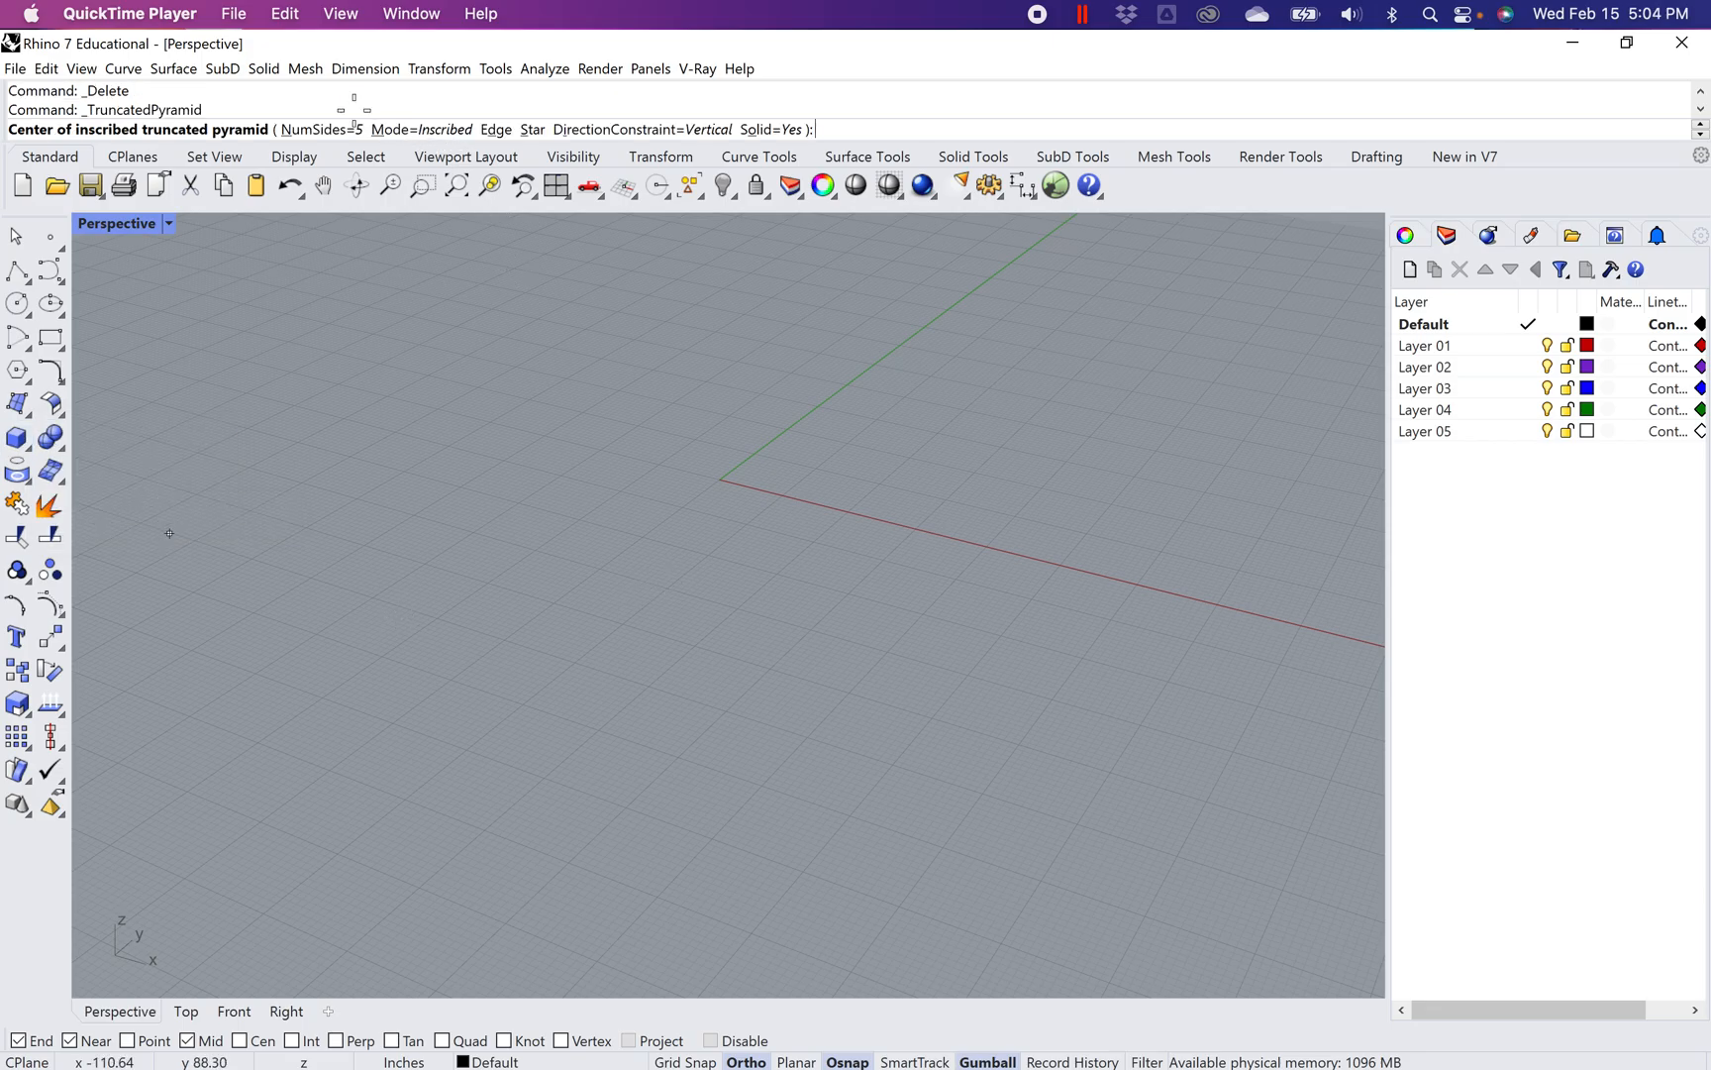
left_click(316, 130)
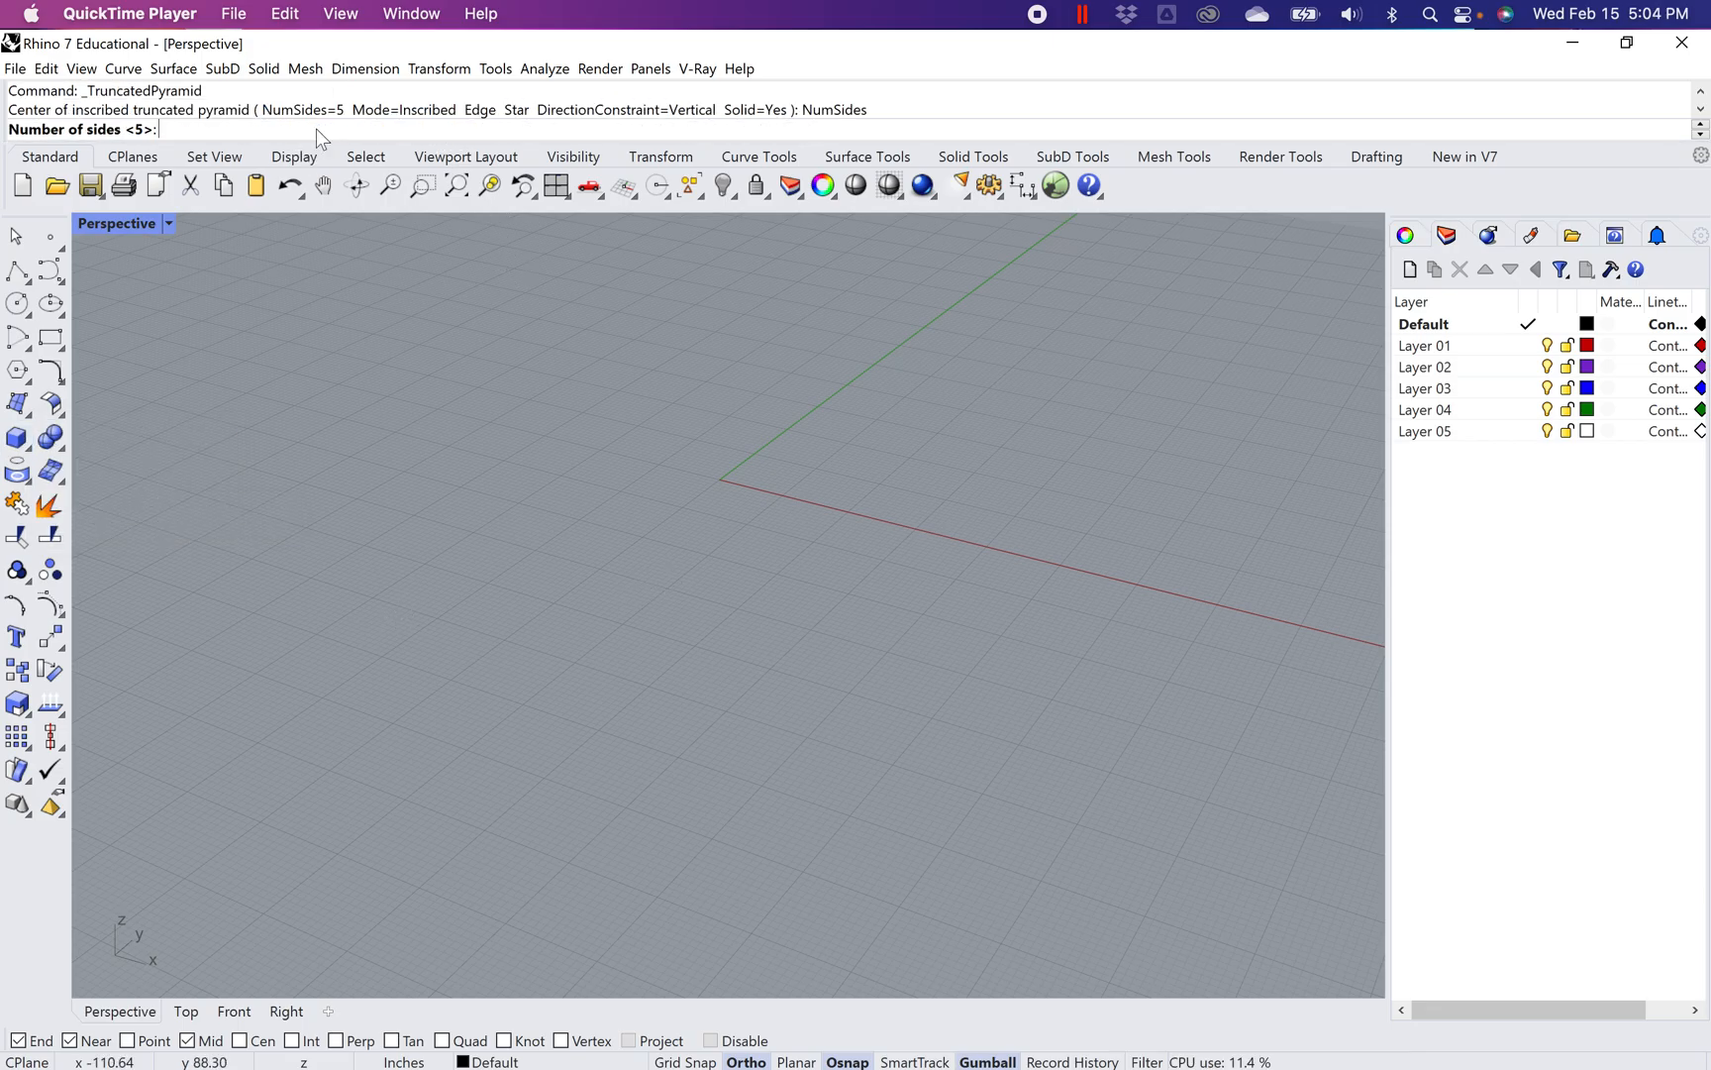
key("Return")
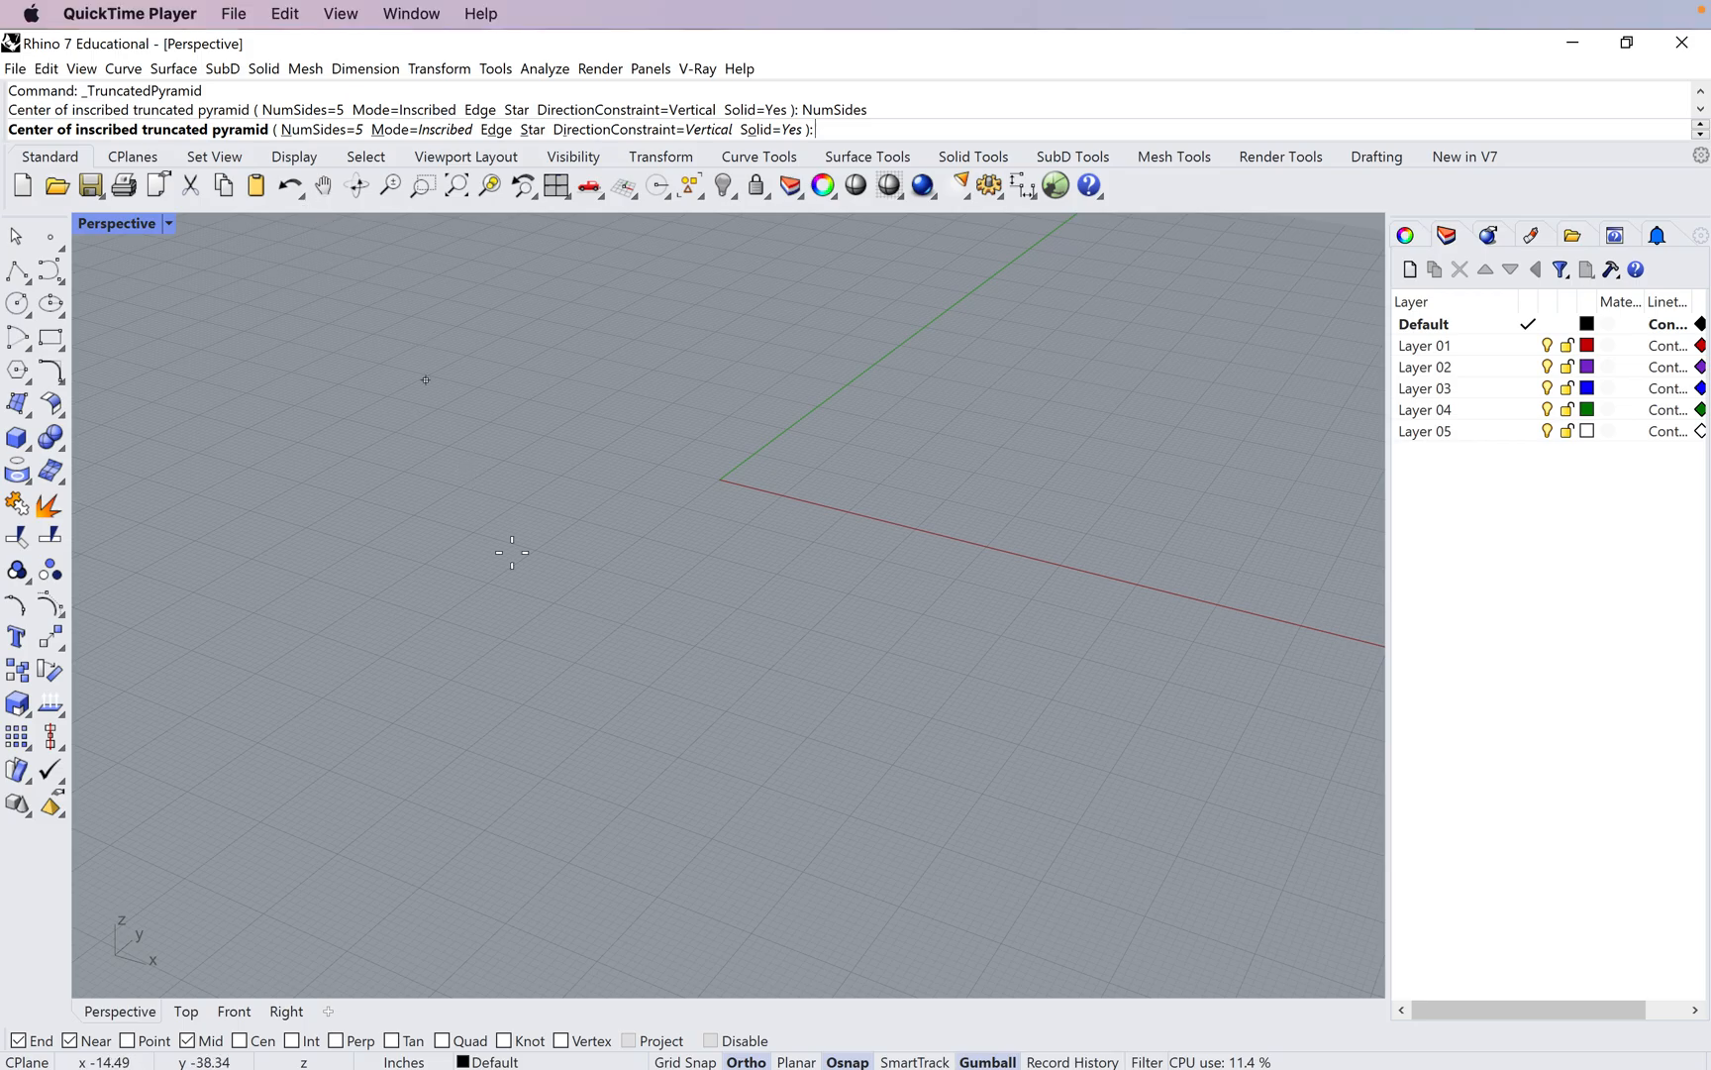
left_click(512, 710)
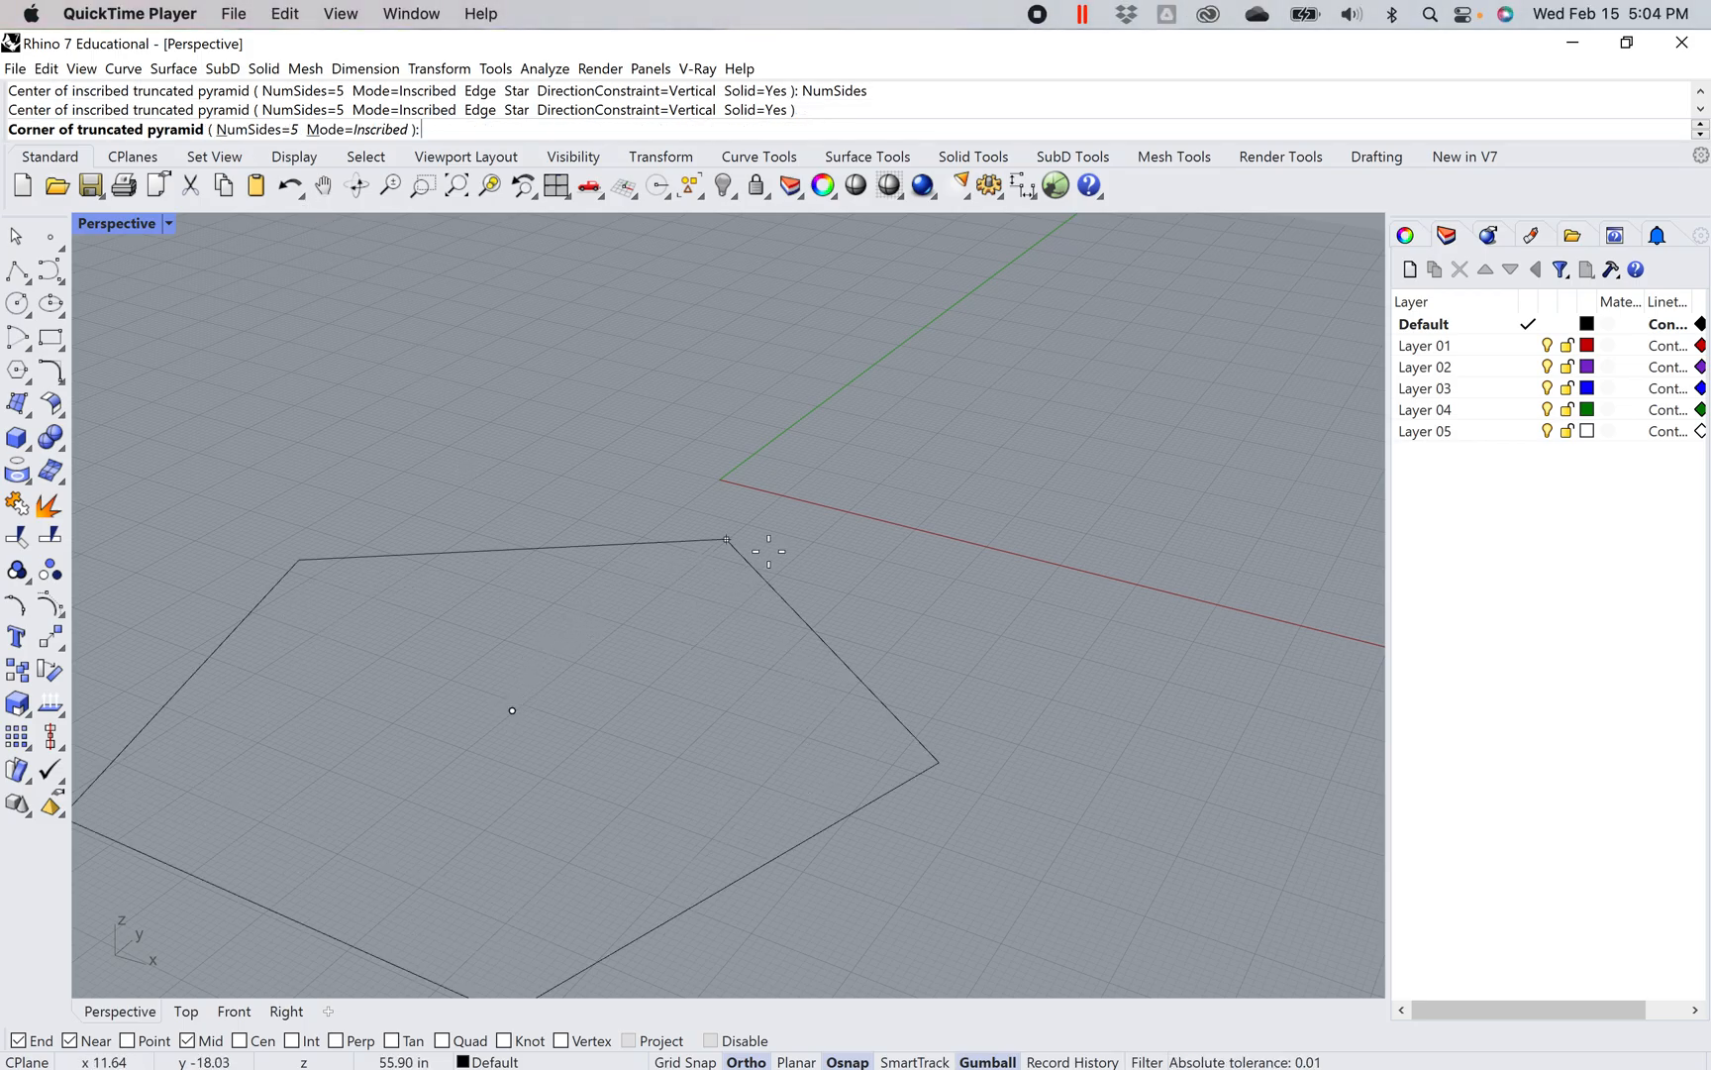
type("20")
key("Return")
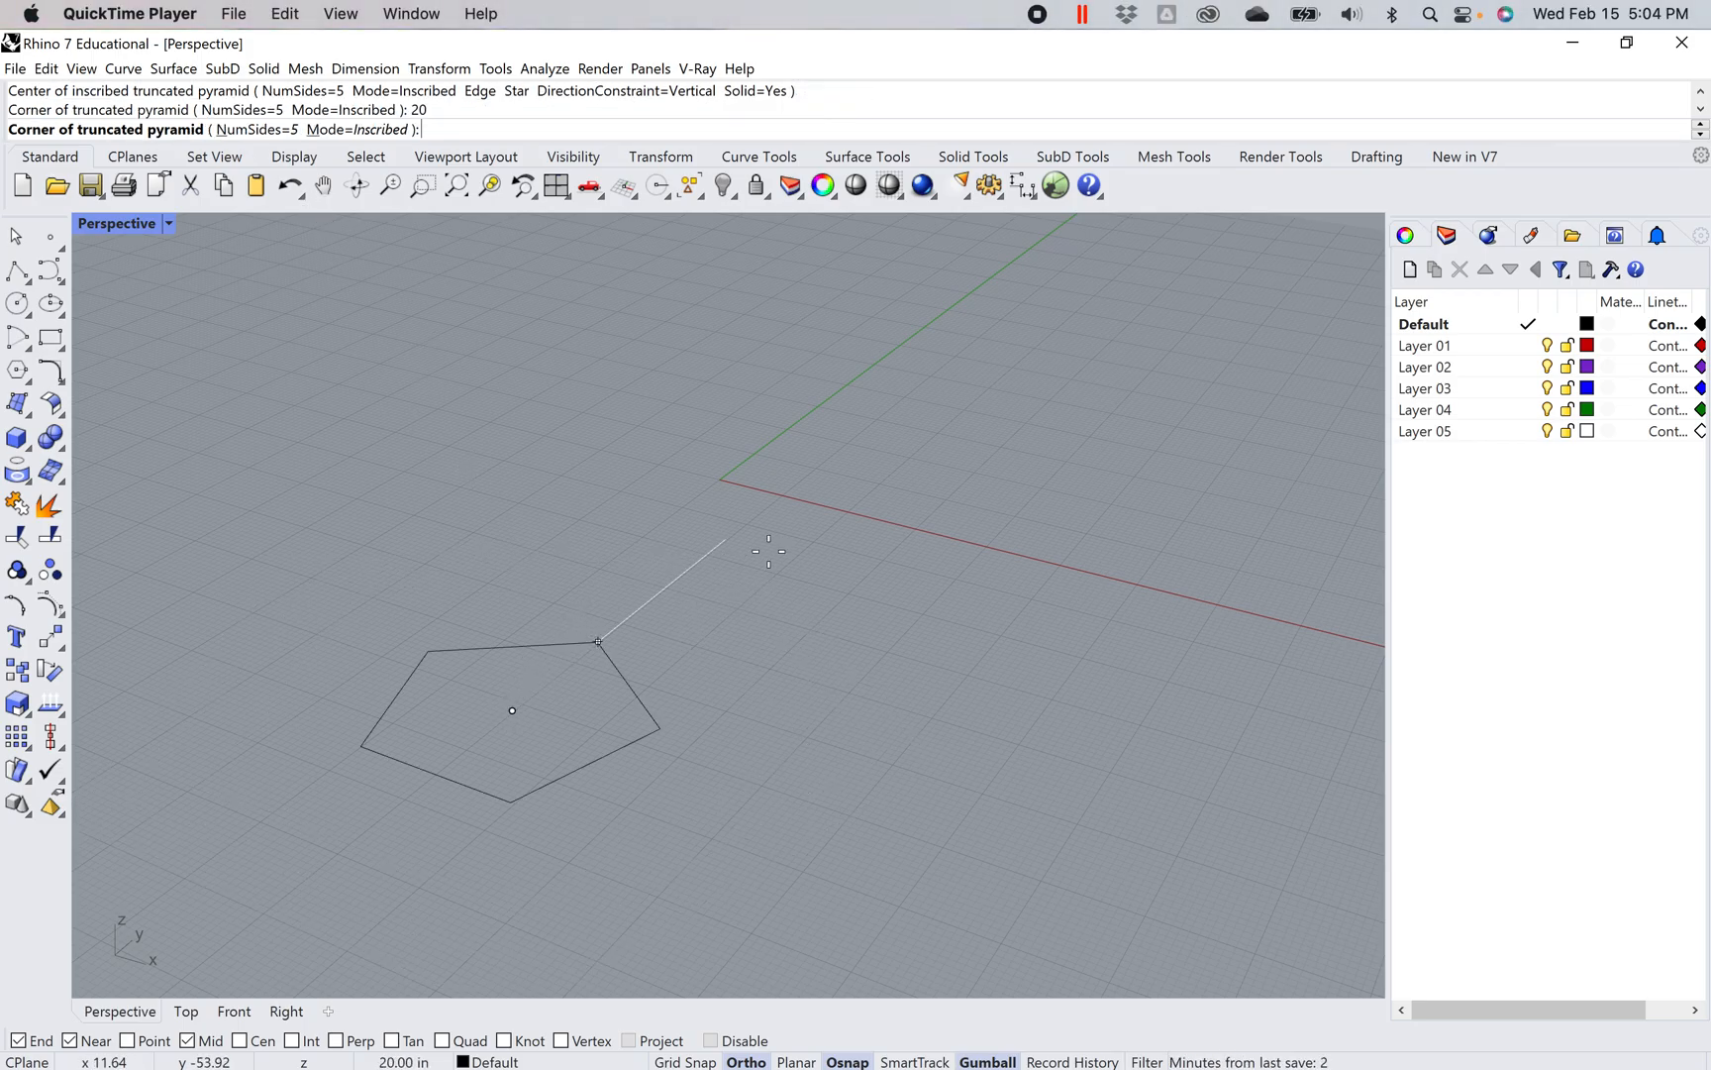
left_click(700, 556)
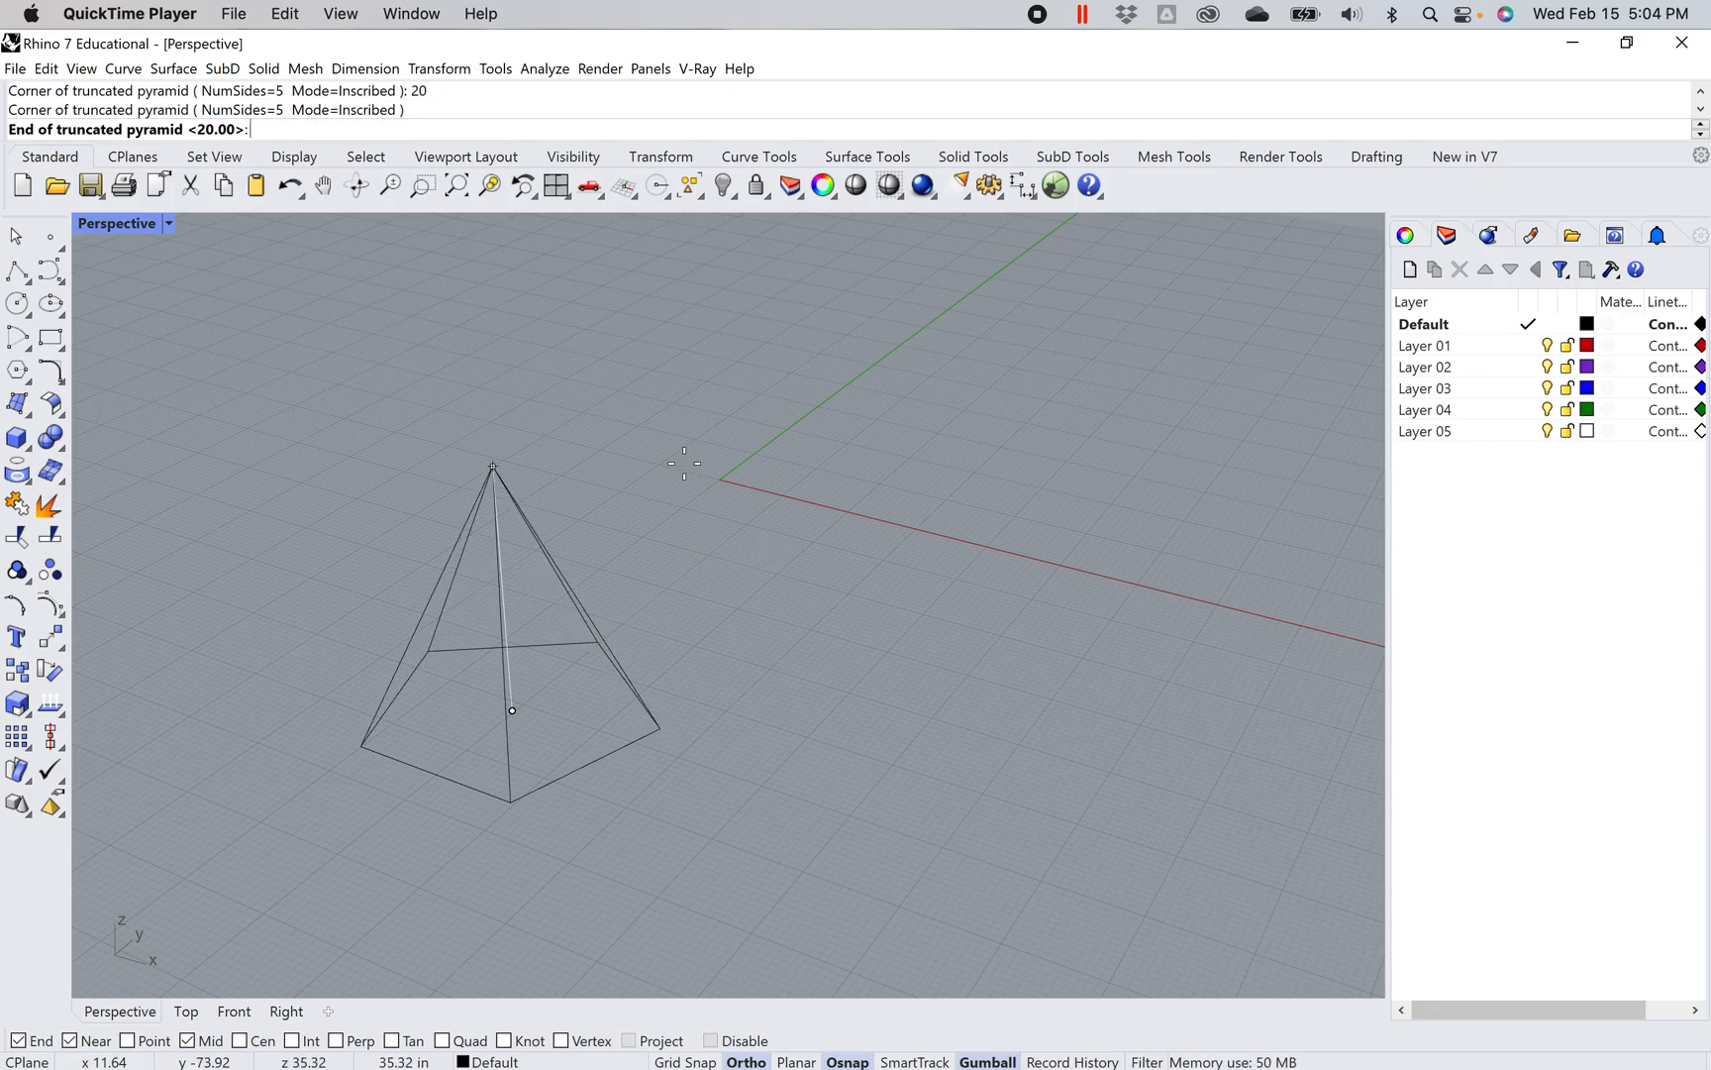
Finish the truncated pyramid with a height of 20 inches and a top radius of 5 inches
type("20")
key("Return")
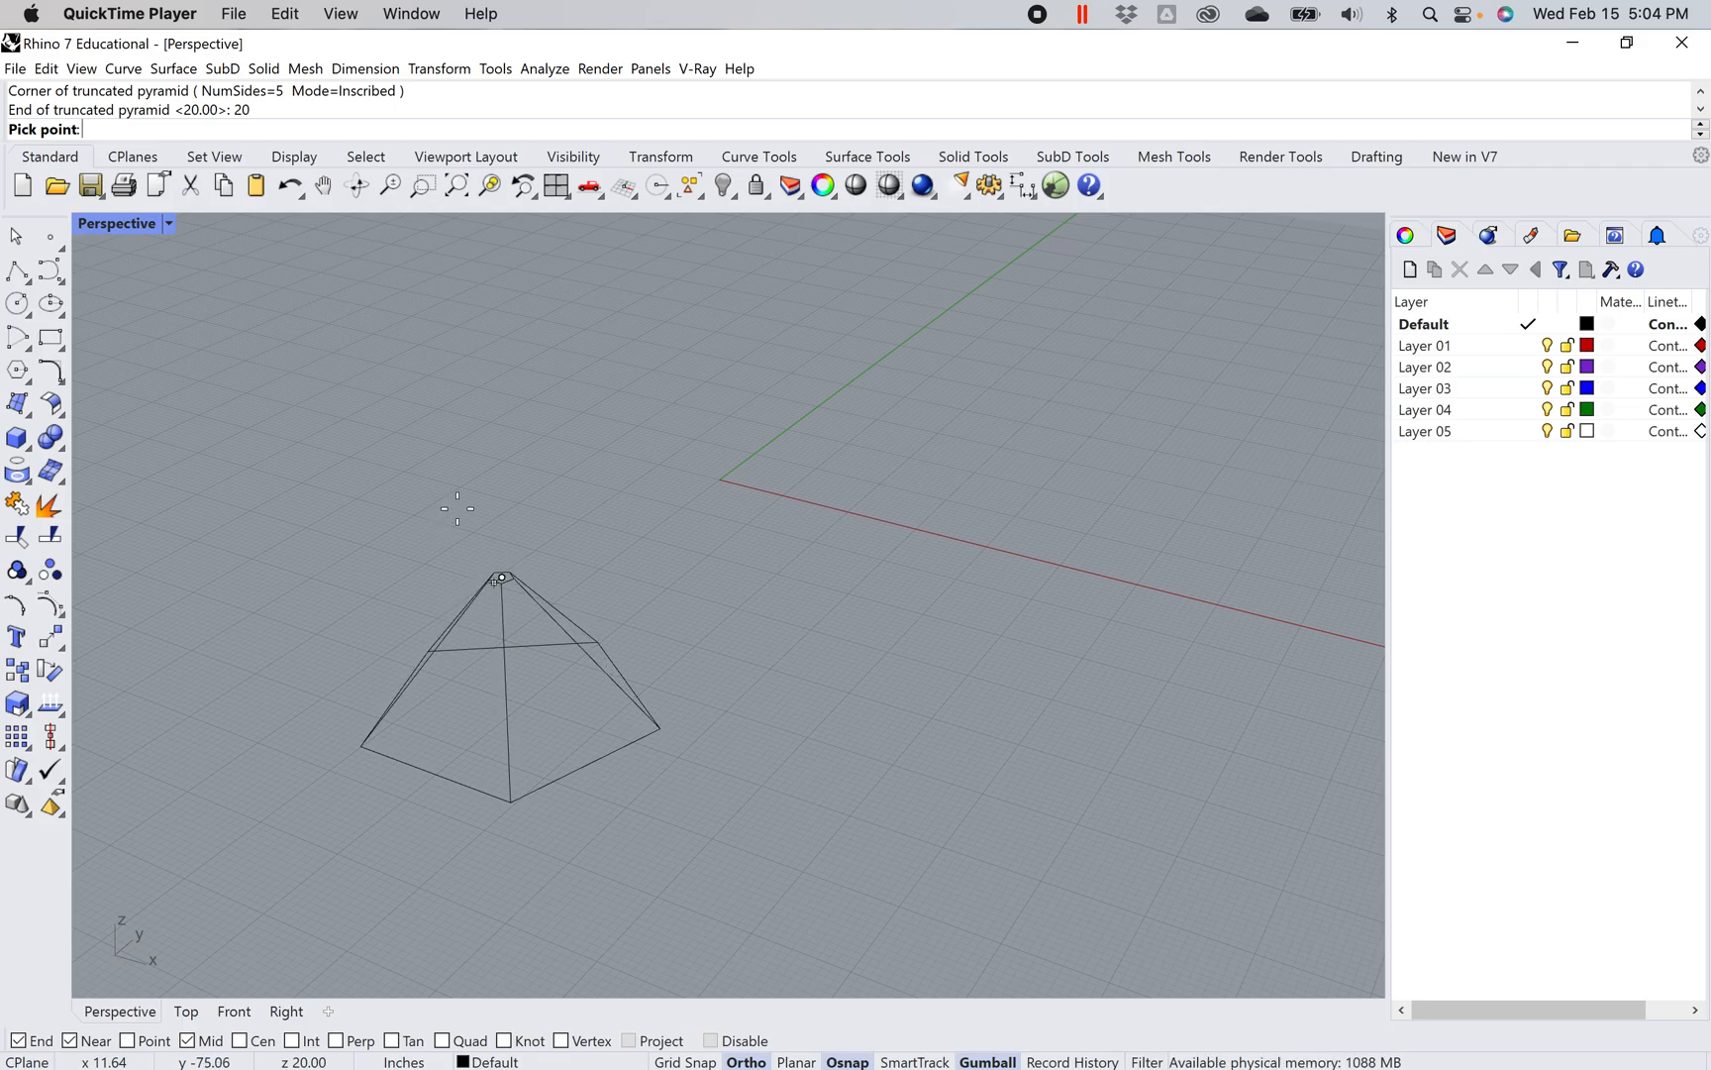
type("5")
key("Return")
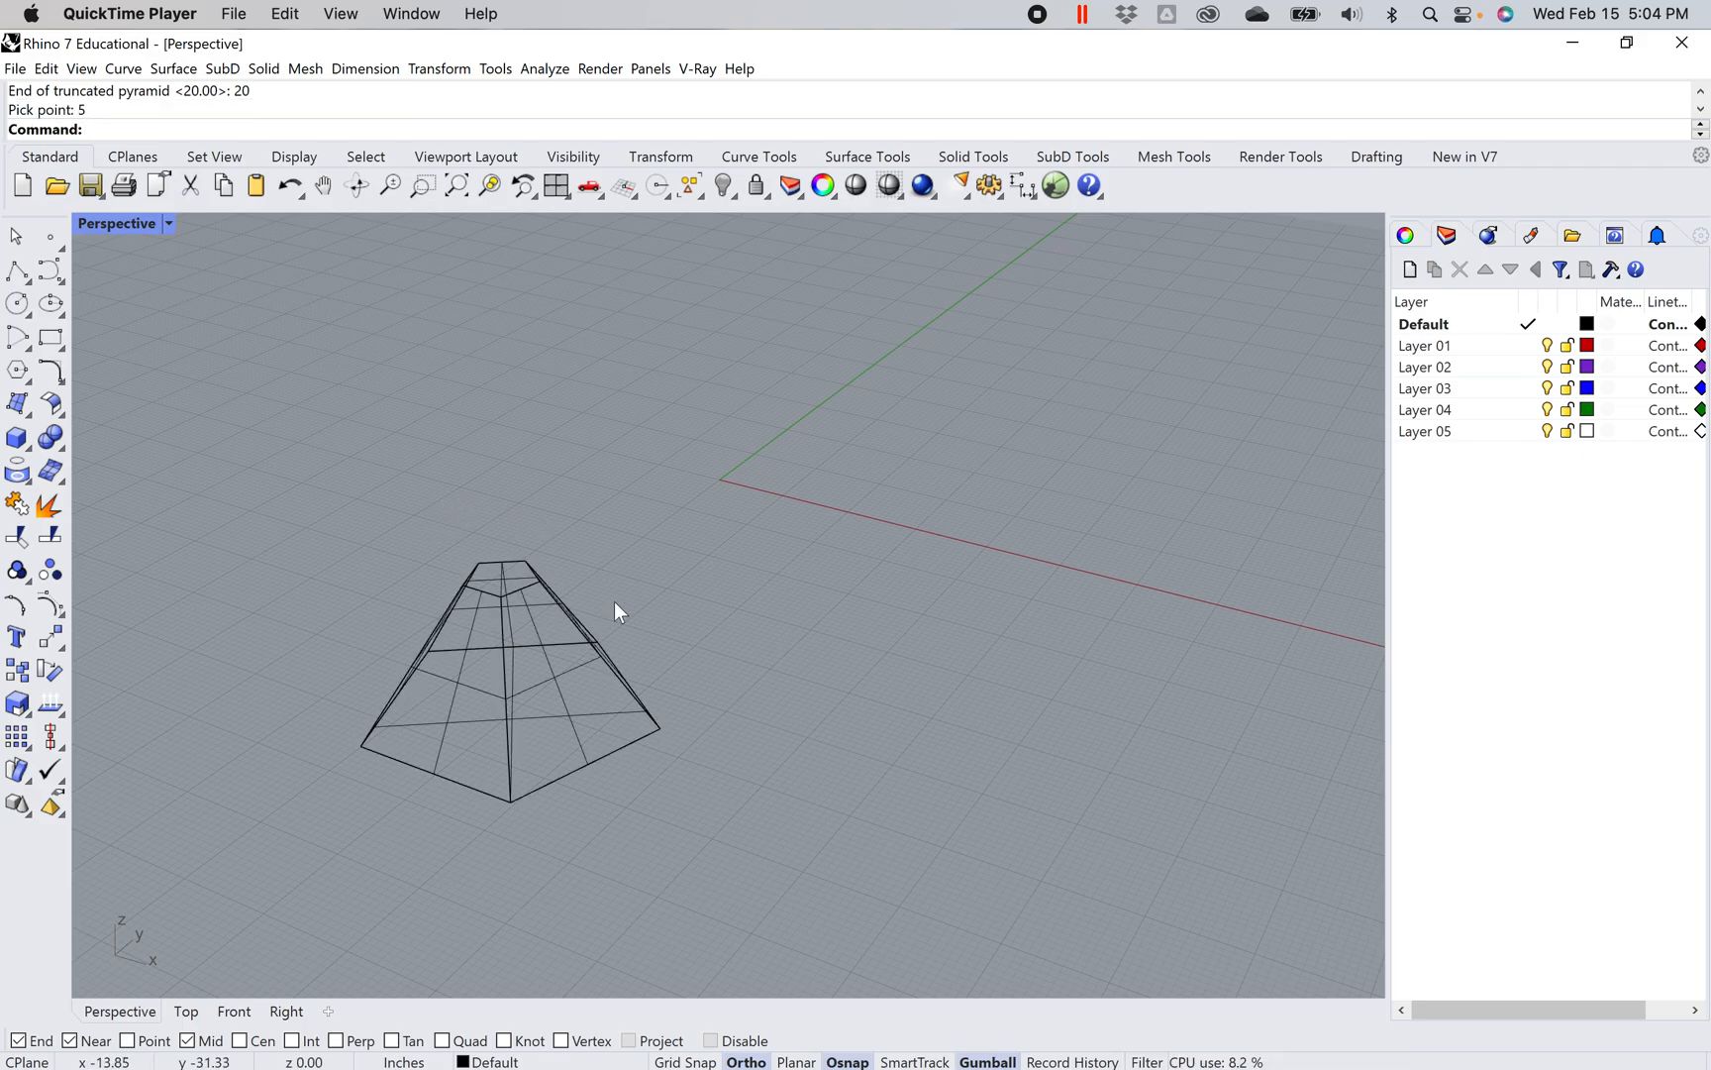
Display the Perspective view in Shaded mode and zoom to the truncated pyramid so its underside faces the camera
left_click(102, 221)
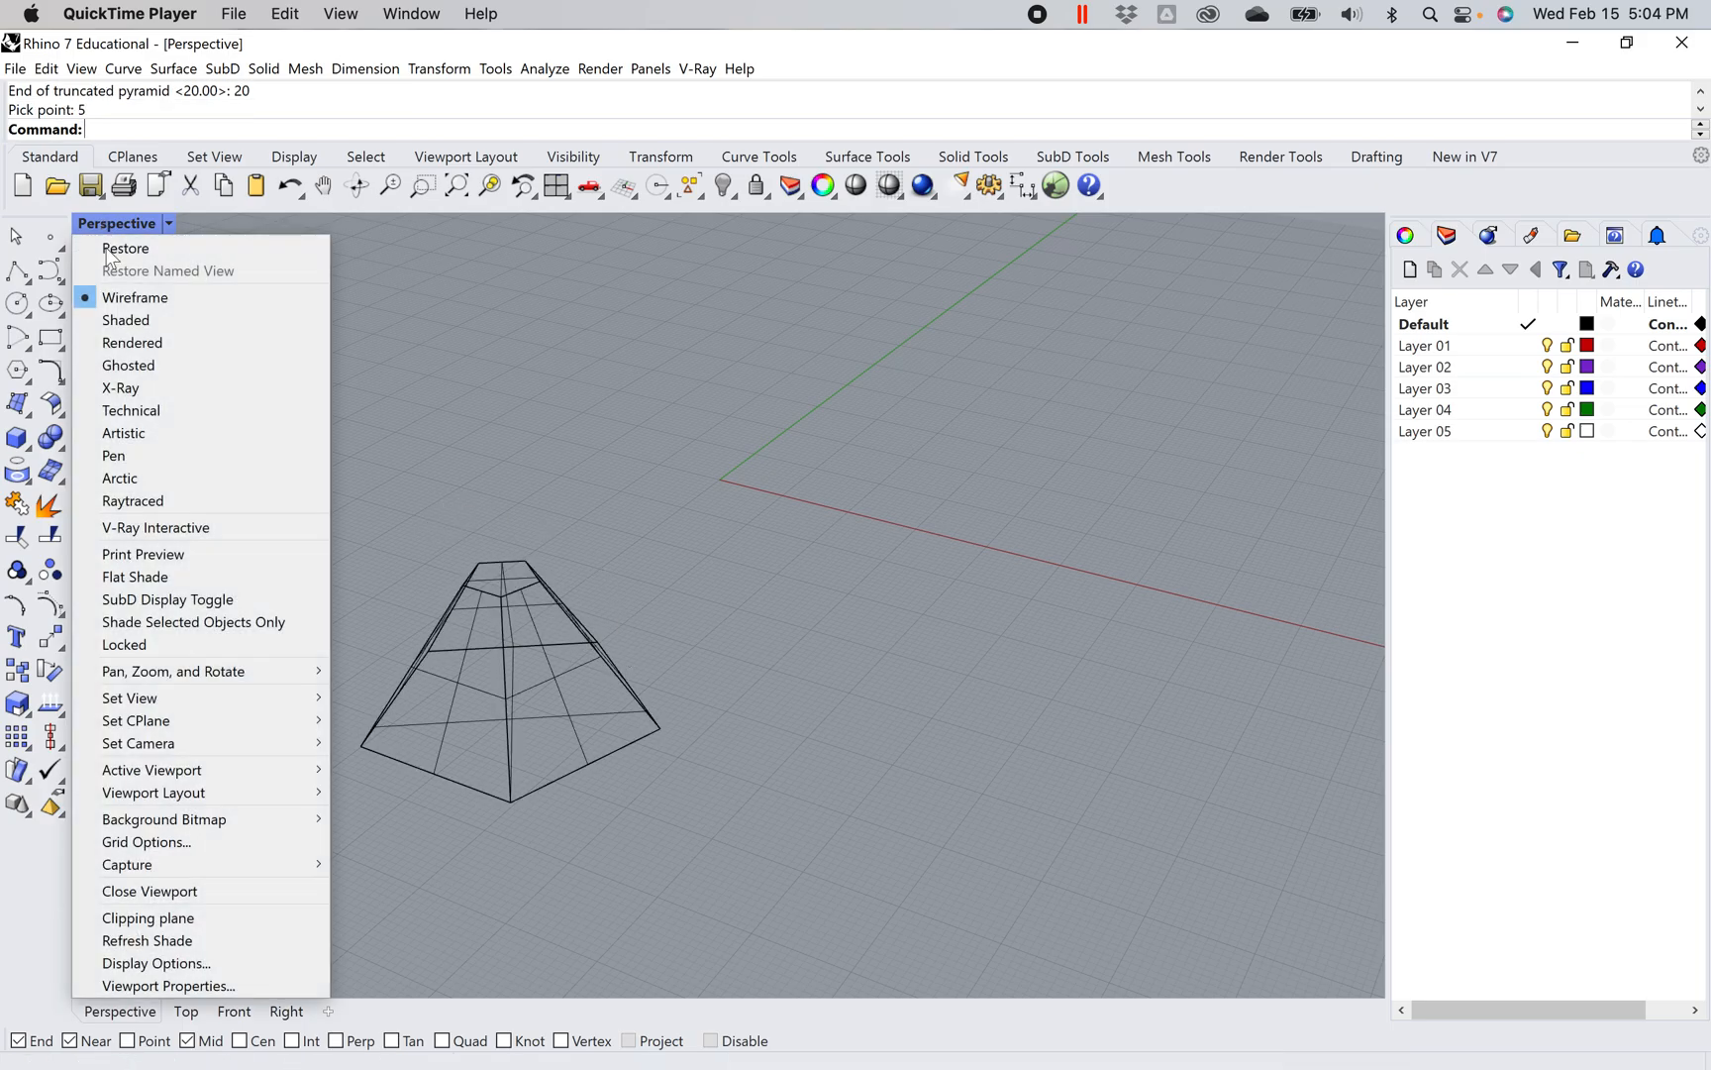
left_click(150, 326)
mouse_move(599, 745)
right_mouse_down("shift")
mouse_move(732, 753)
mouse_move(780, 707)
right_mouse_up("shift")
left_click_drag(1088, 833, 395, 427)
type("ZS")
key("Return")
key("Return")
key("Escape")
right_click_drag(874, 646, 855, 523)
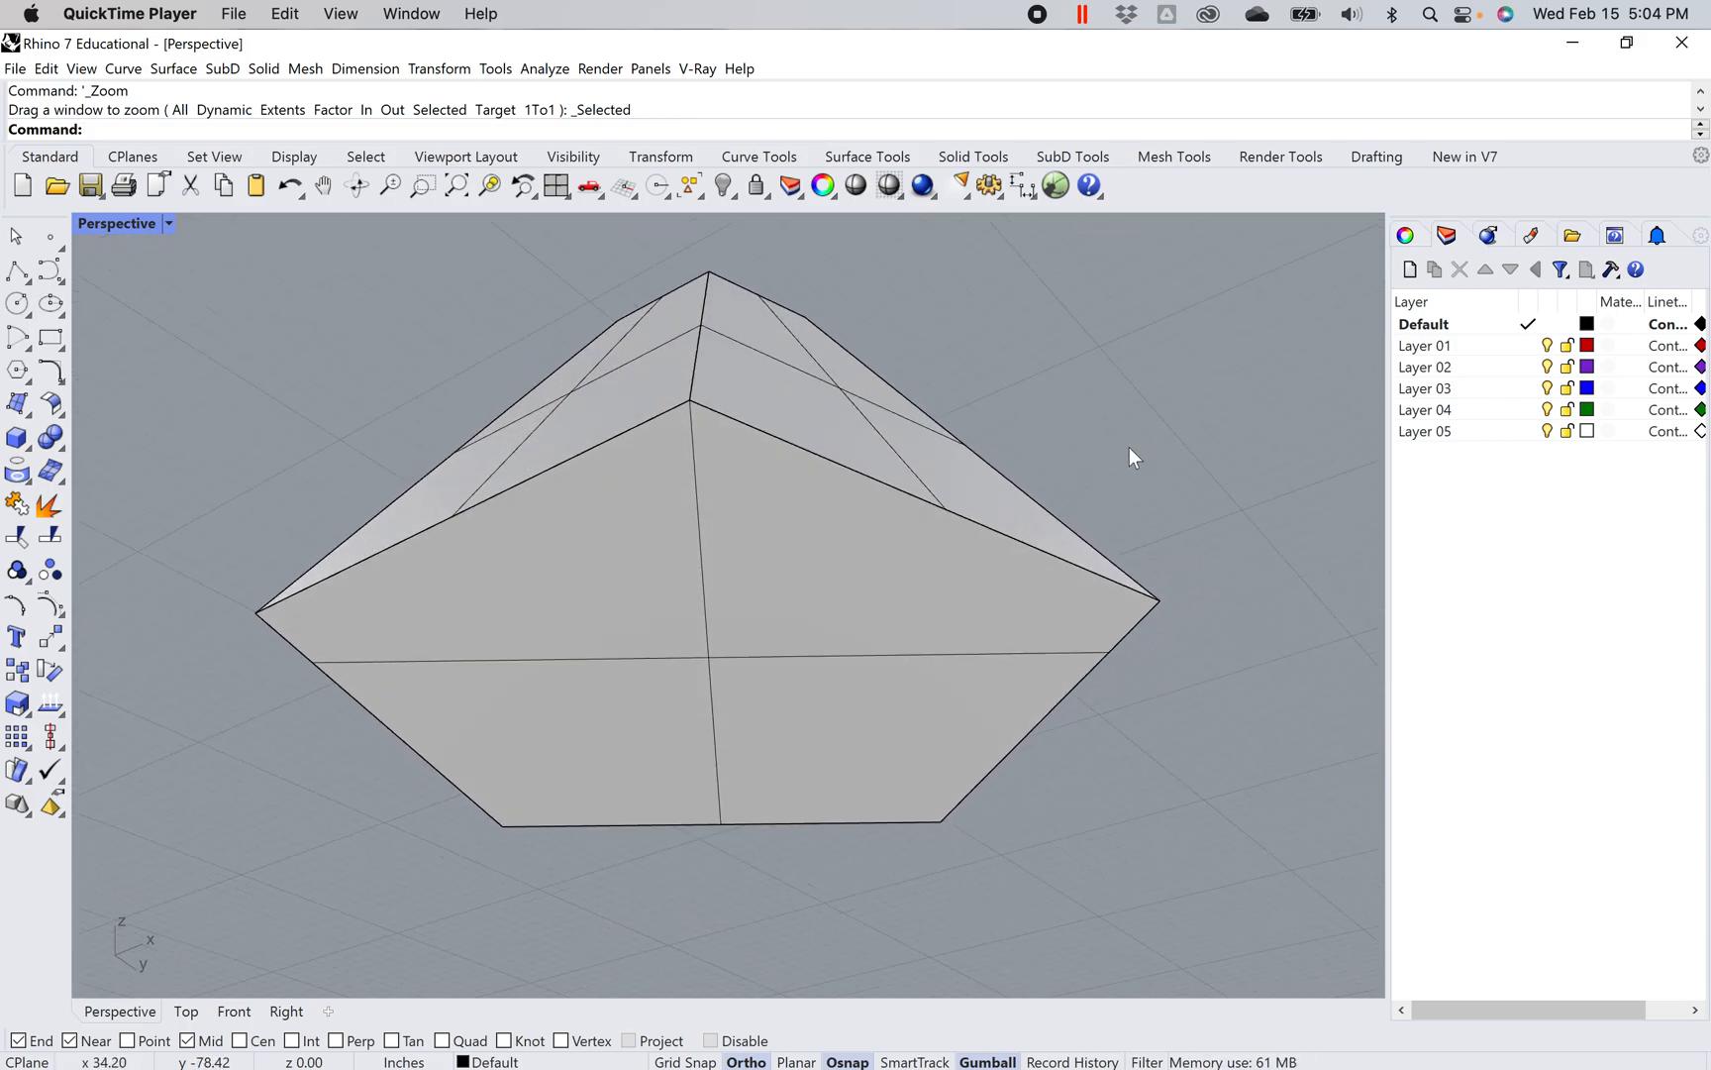
Shell the truncated pyramid with a thickness of 3 inches, removing its bottom face
type("Shell")
key("Return")
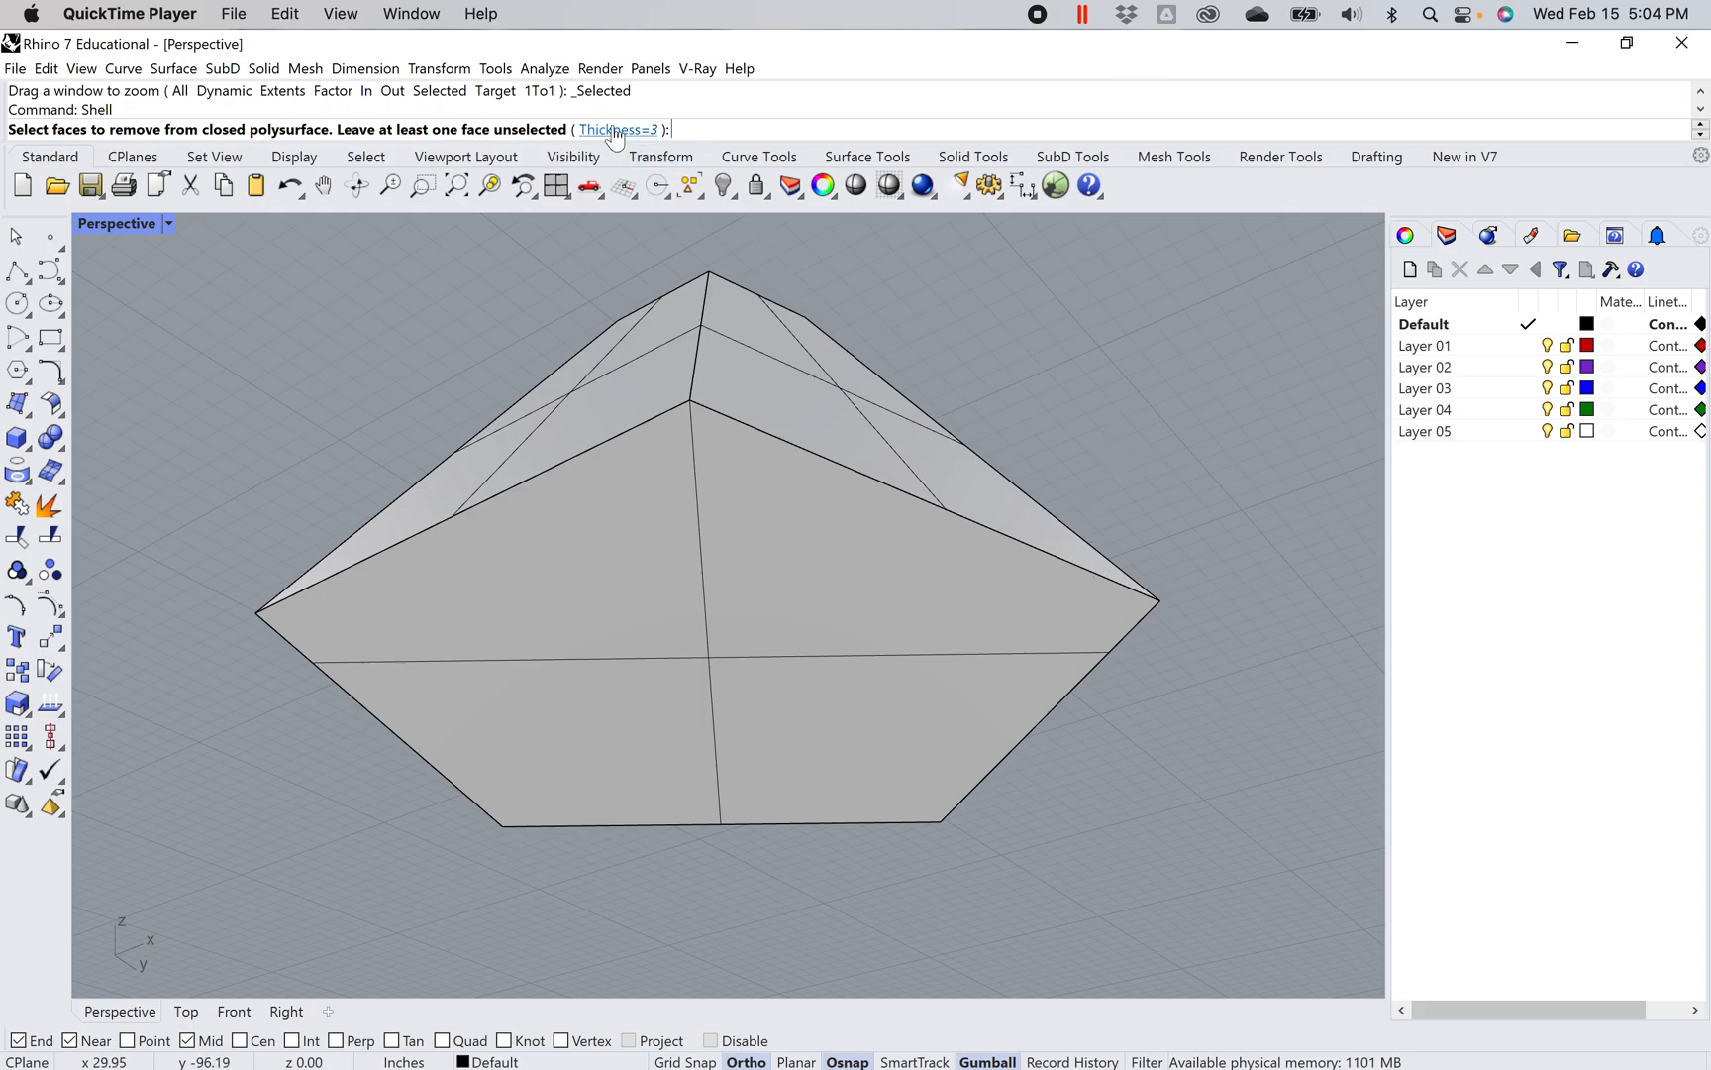
left_click(730, 629)
key("Return")
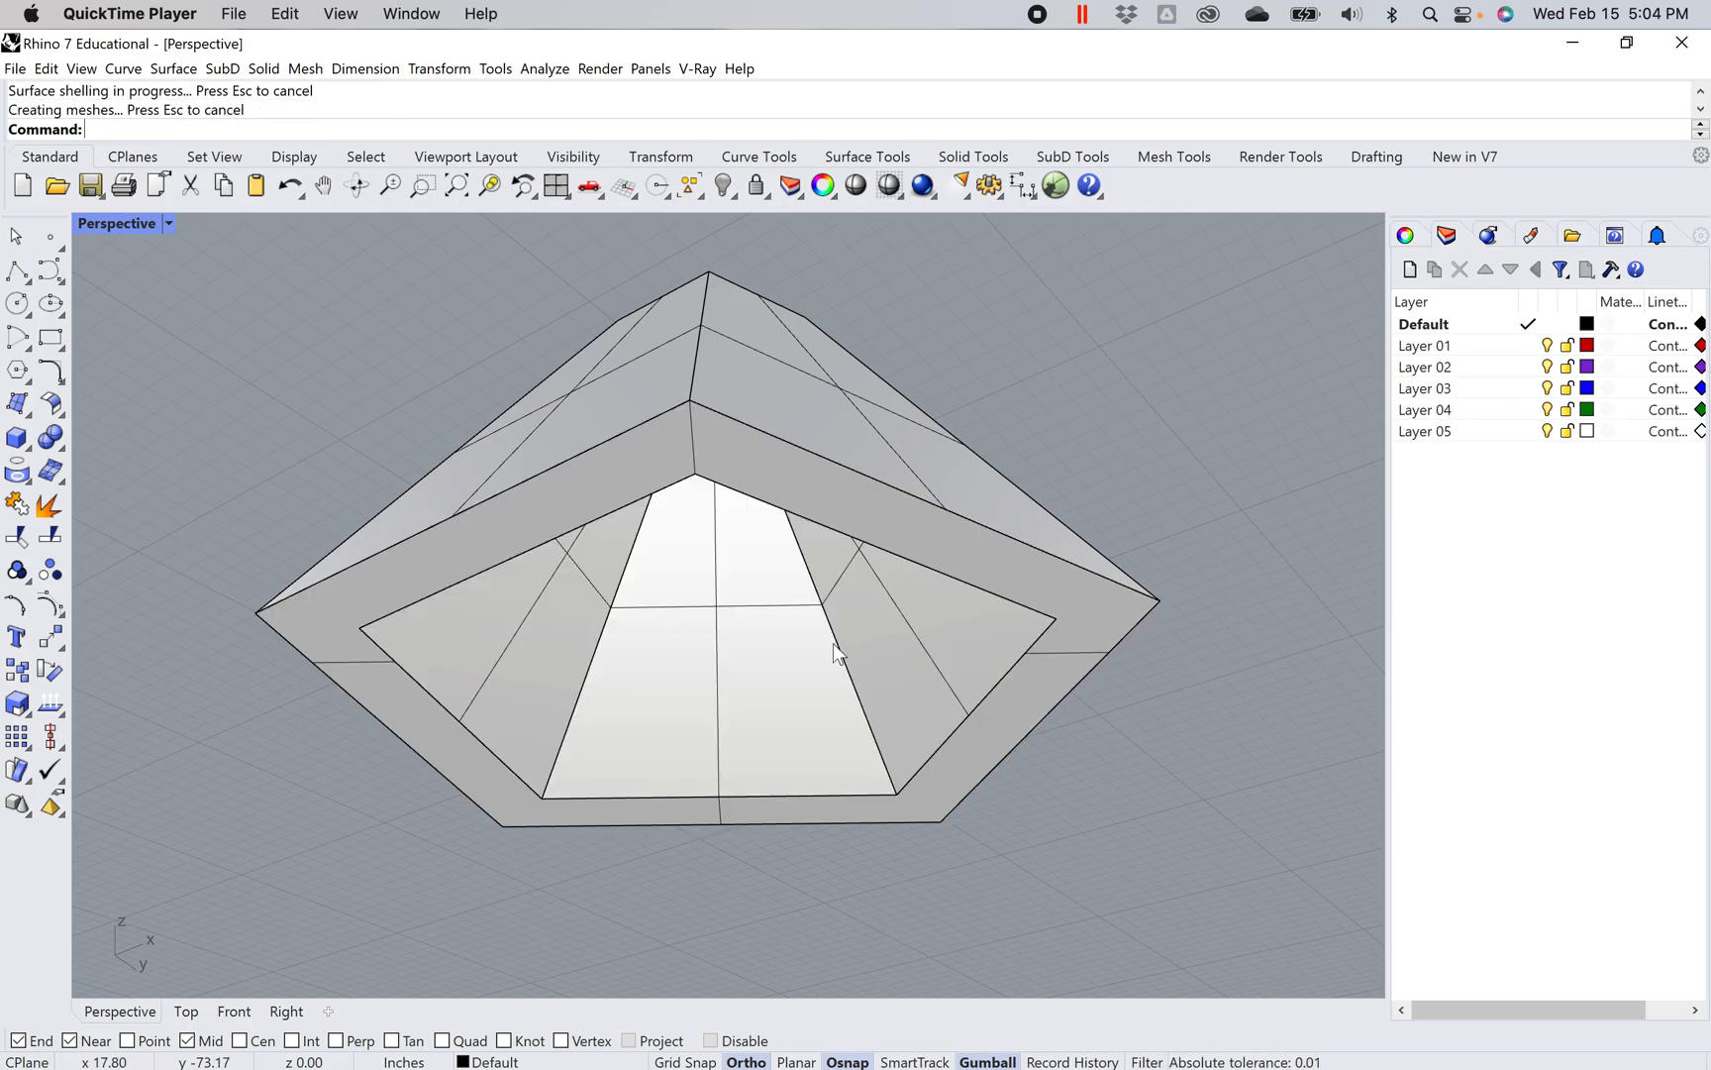
Extrude the five inner edges of the shell's bottom opening 2 inches as a solid with ExtrudeCrv
right_click_drag(824, 721, 826, 694)
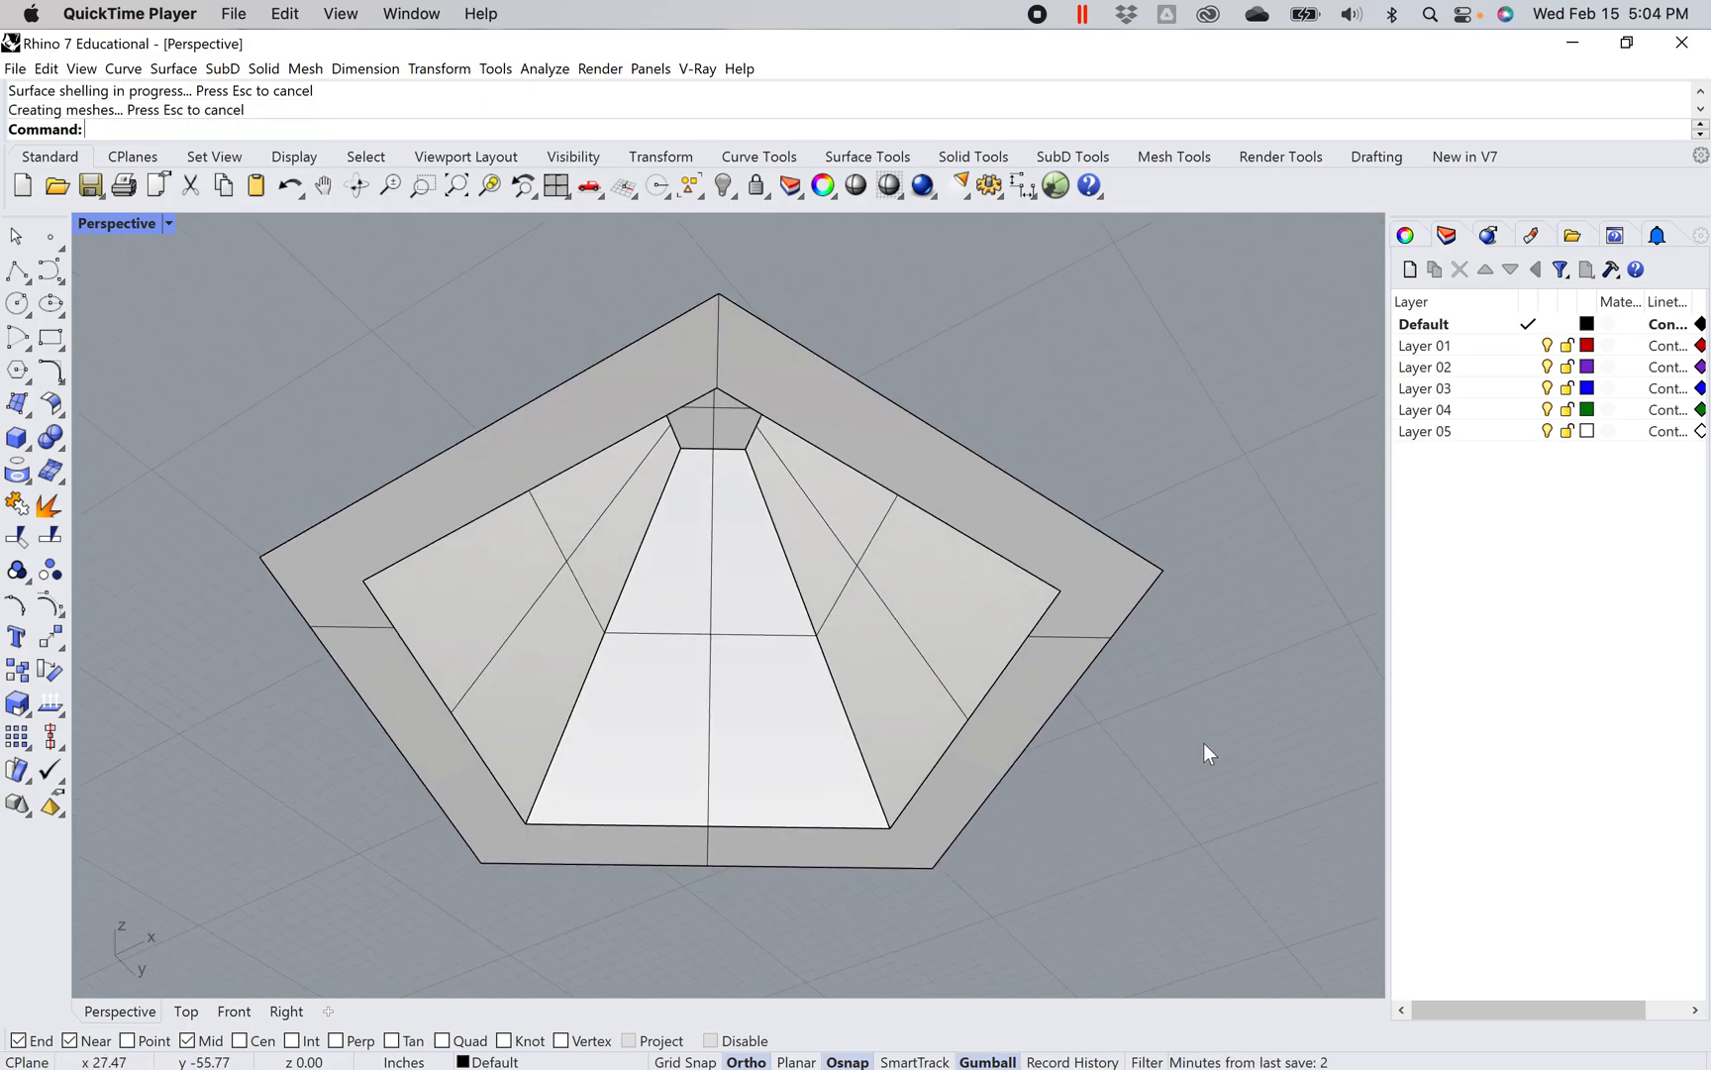
type("ExtrudeCrv")
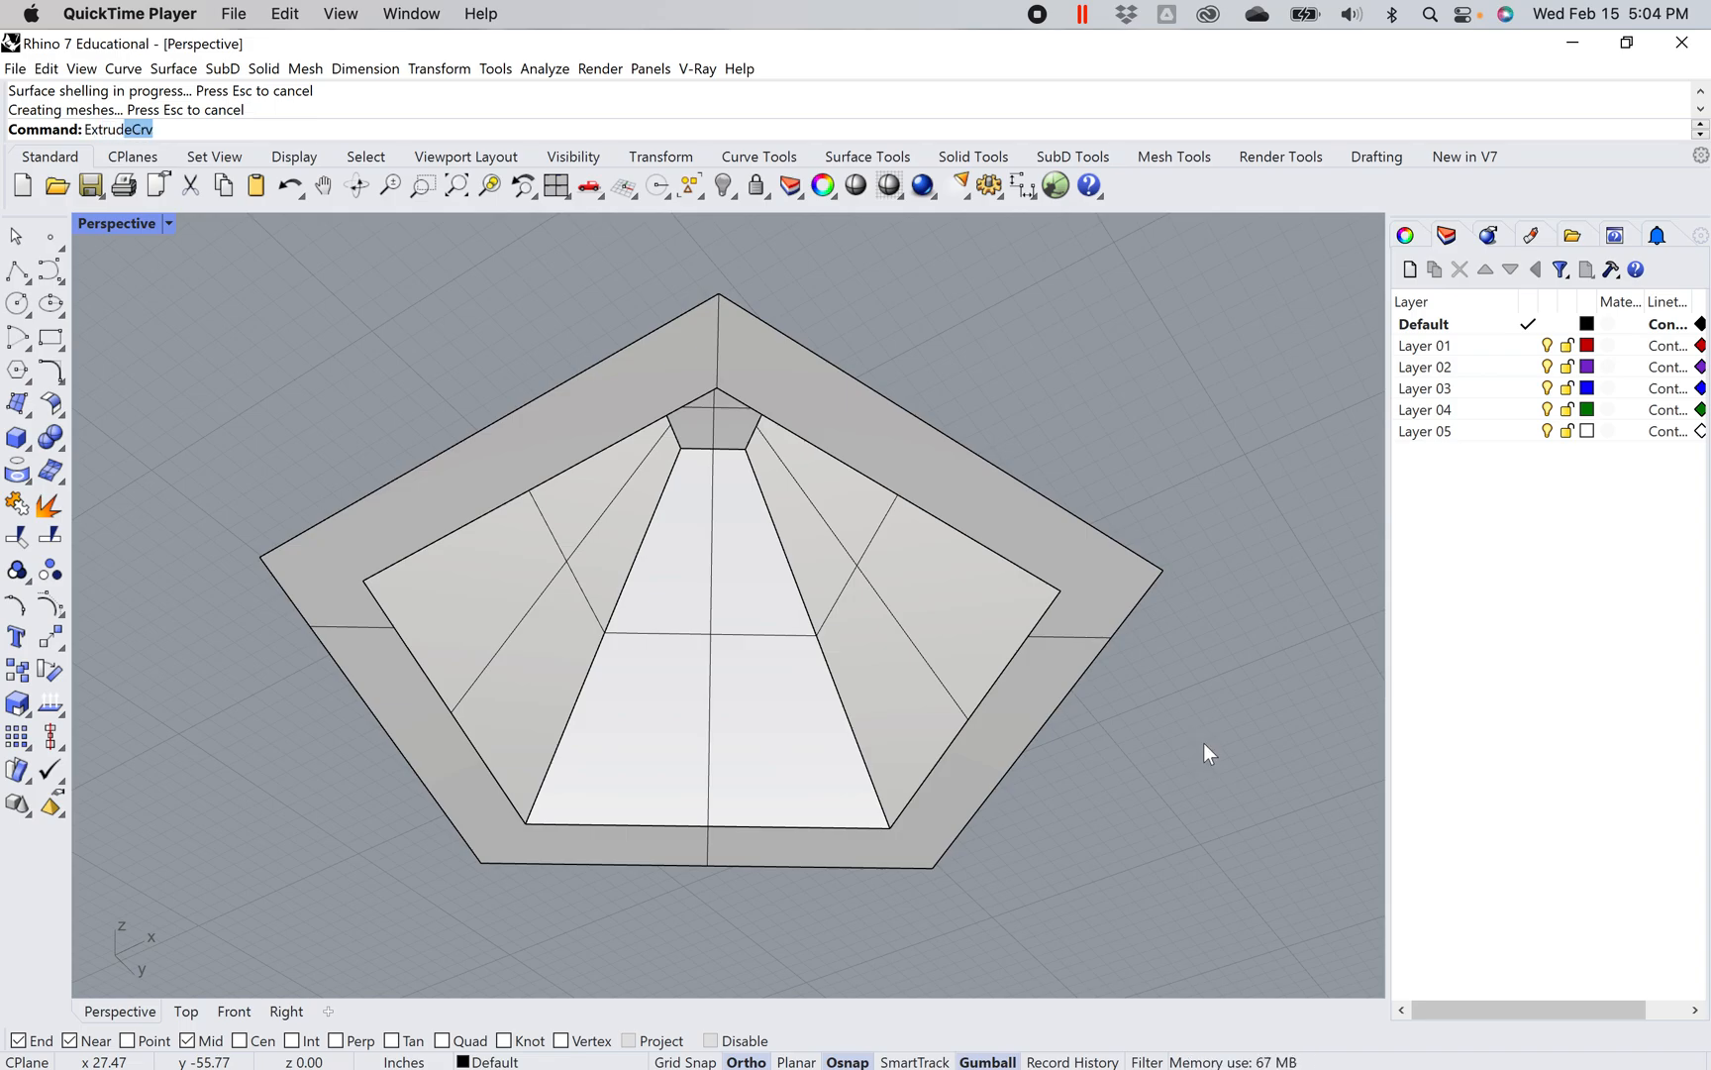
key("Return")
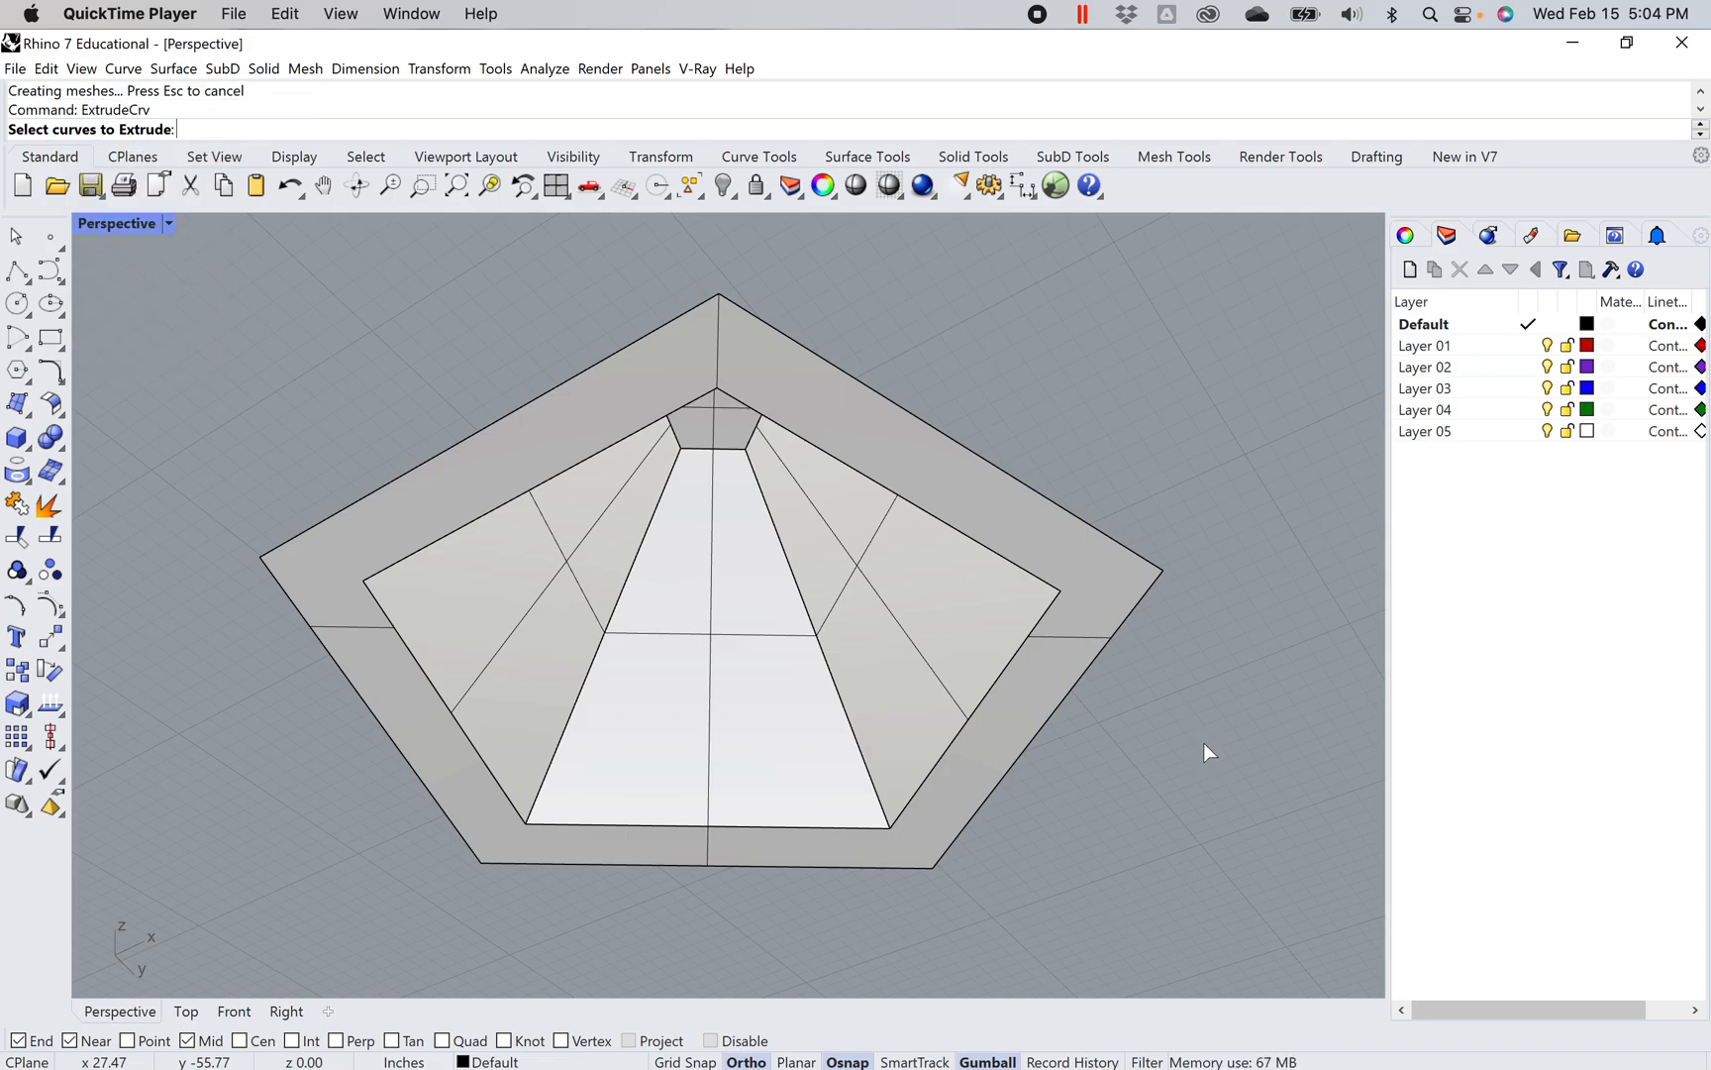
left_click(995, 683)
left_click(1031, 574)
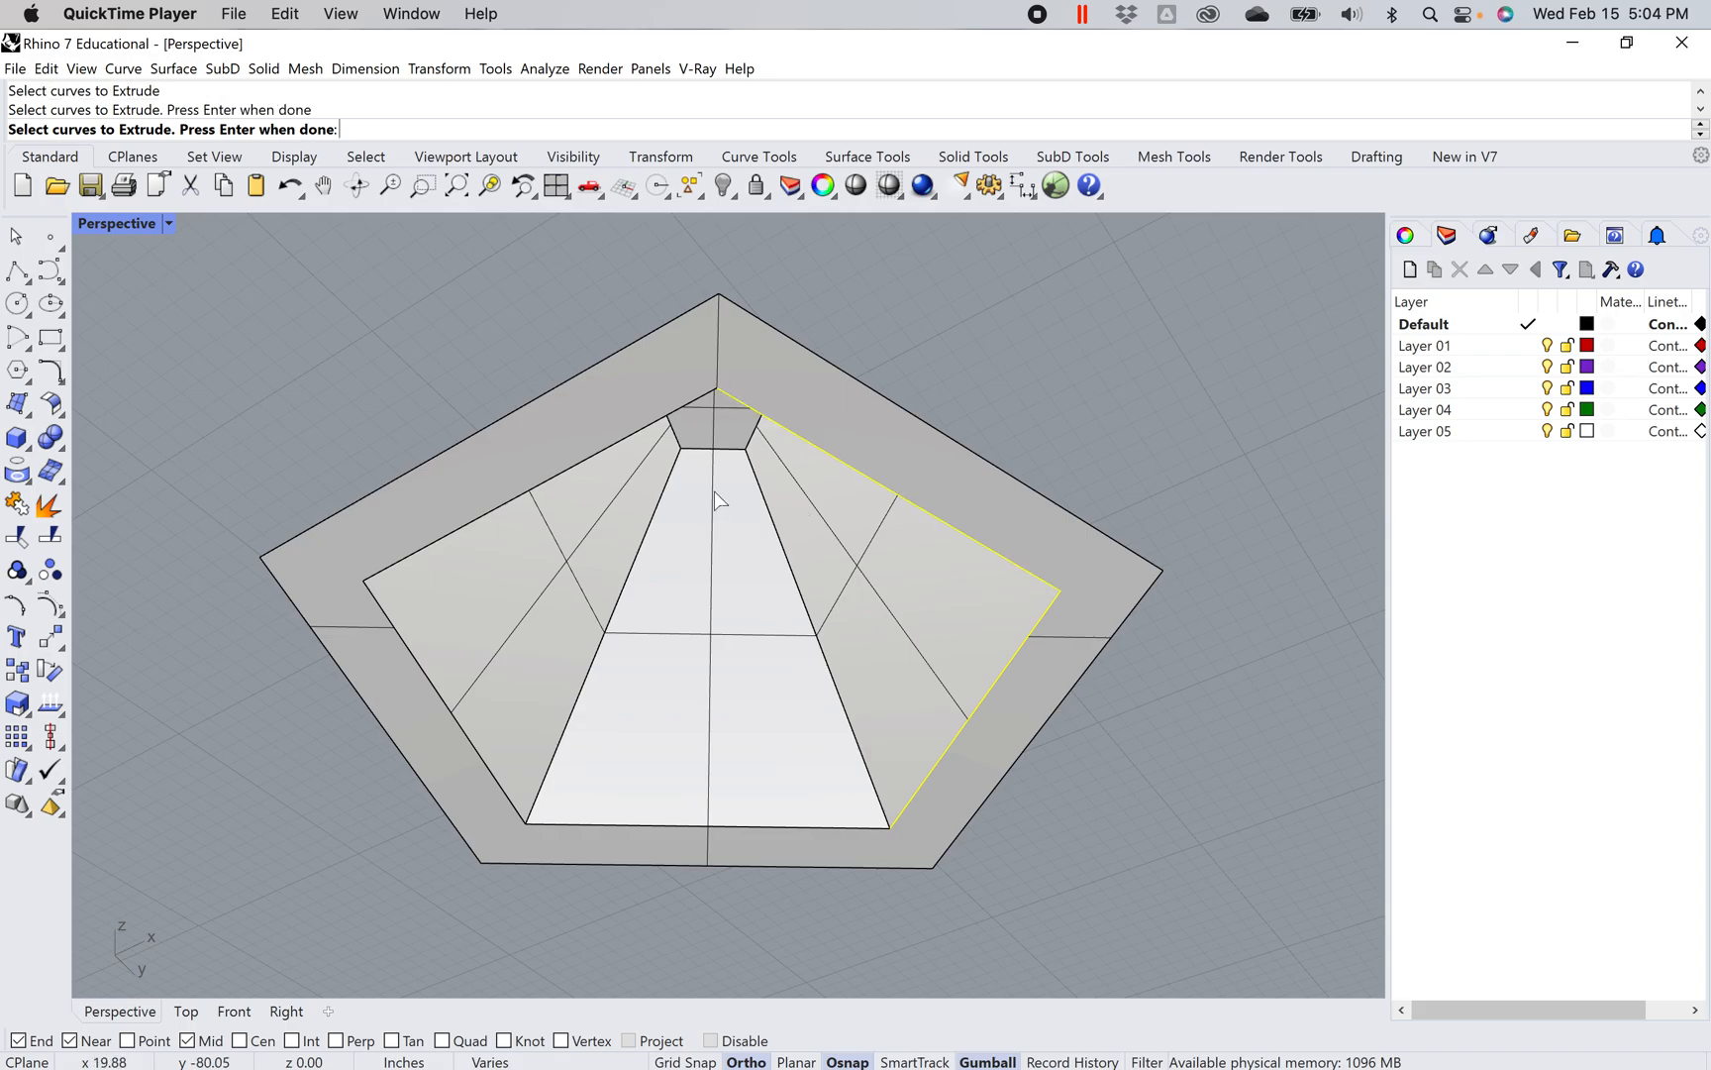
left_click(557, 479)
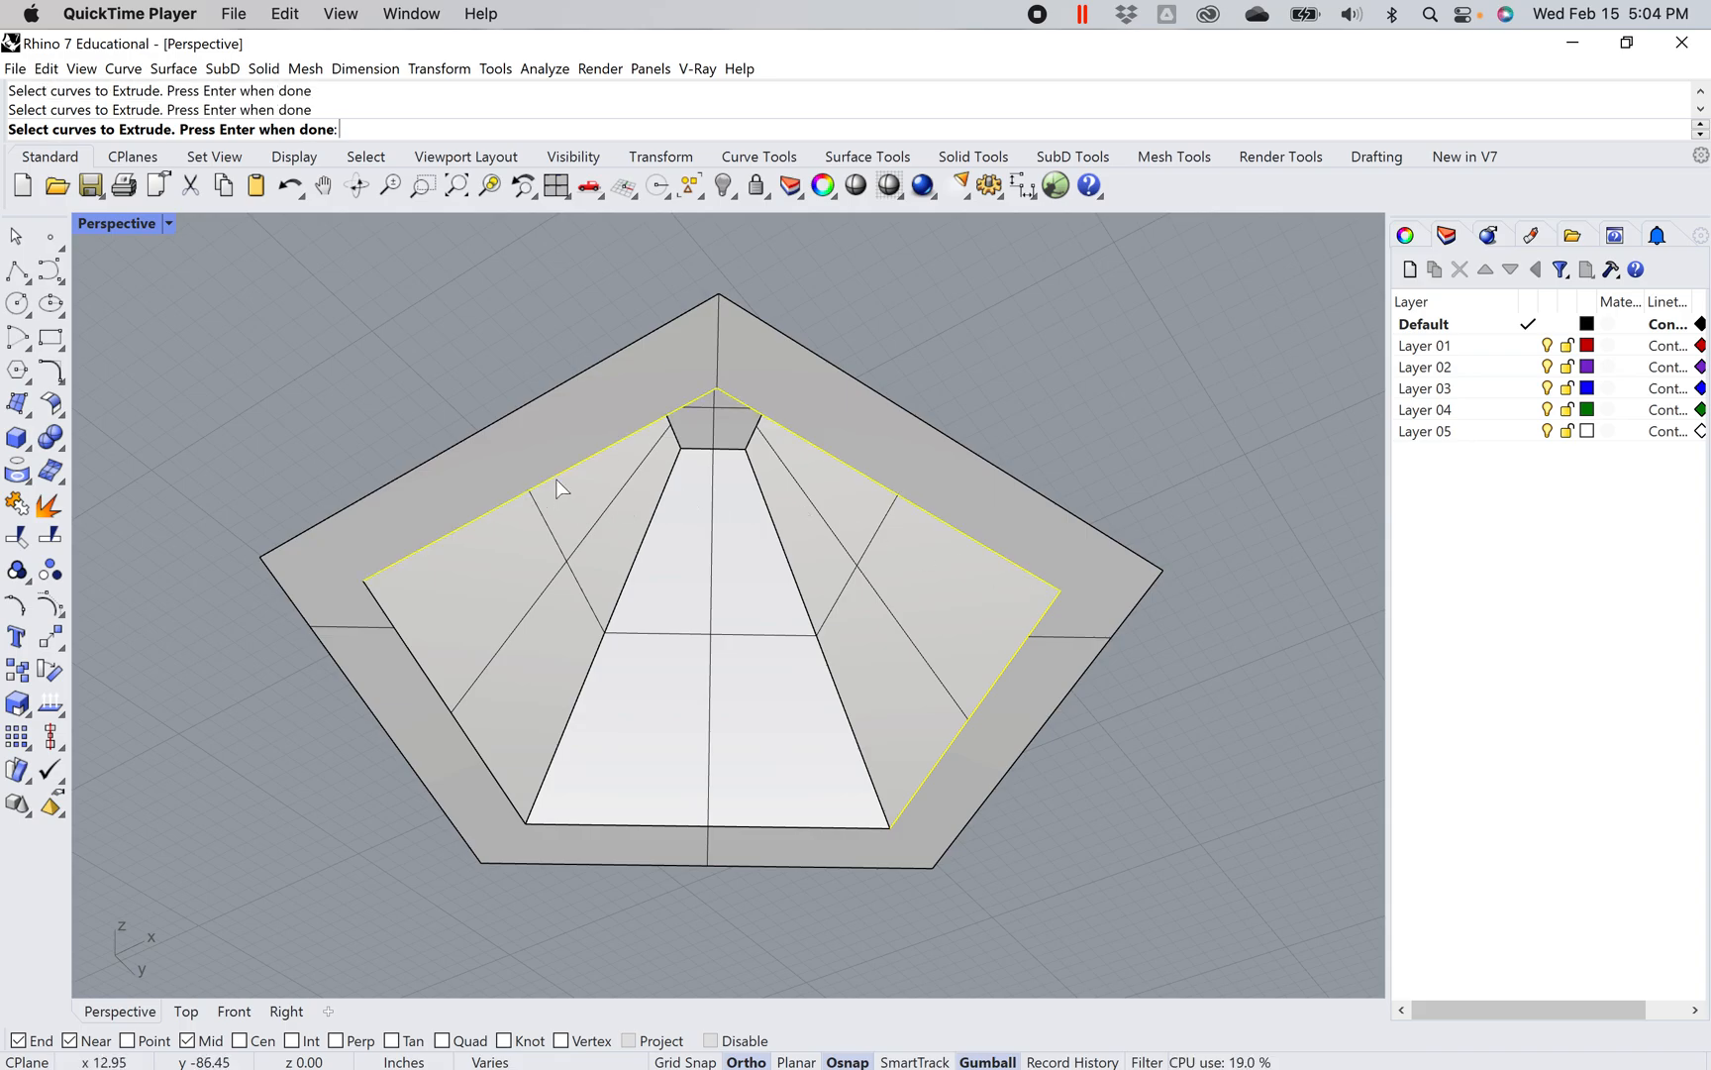
left_click(459, 713)
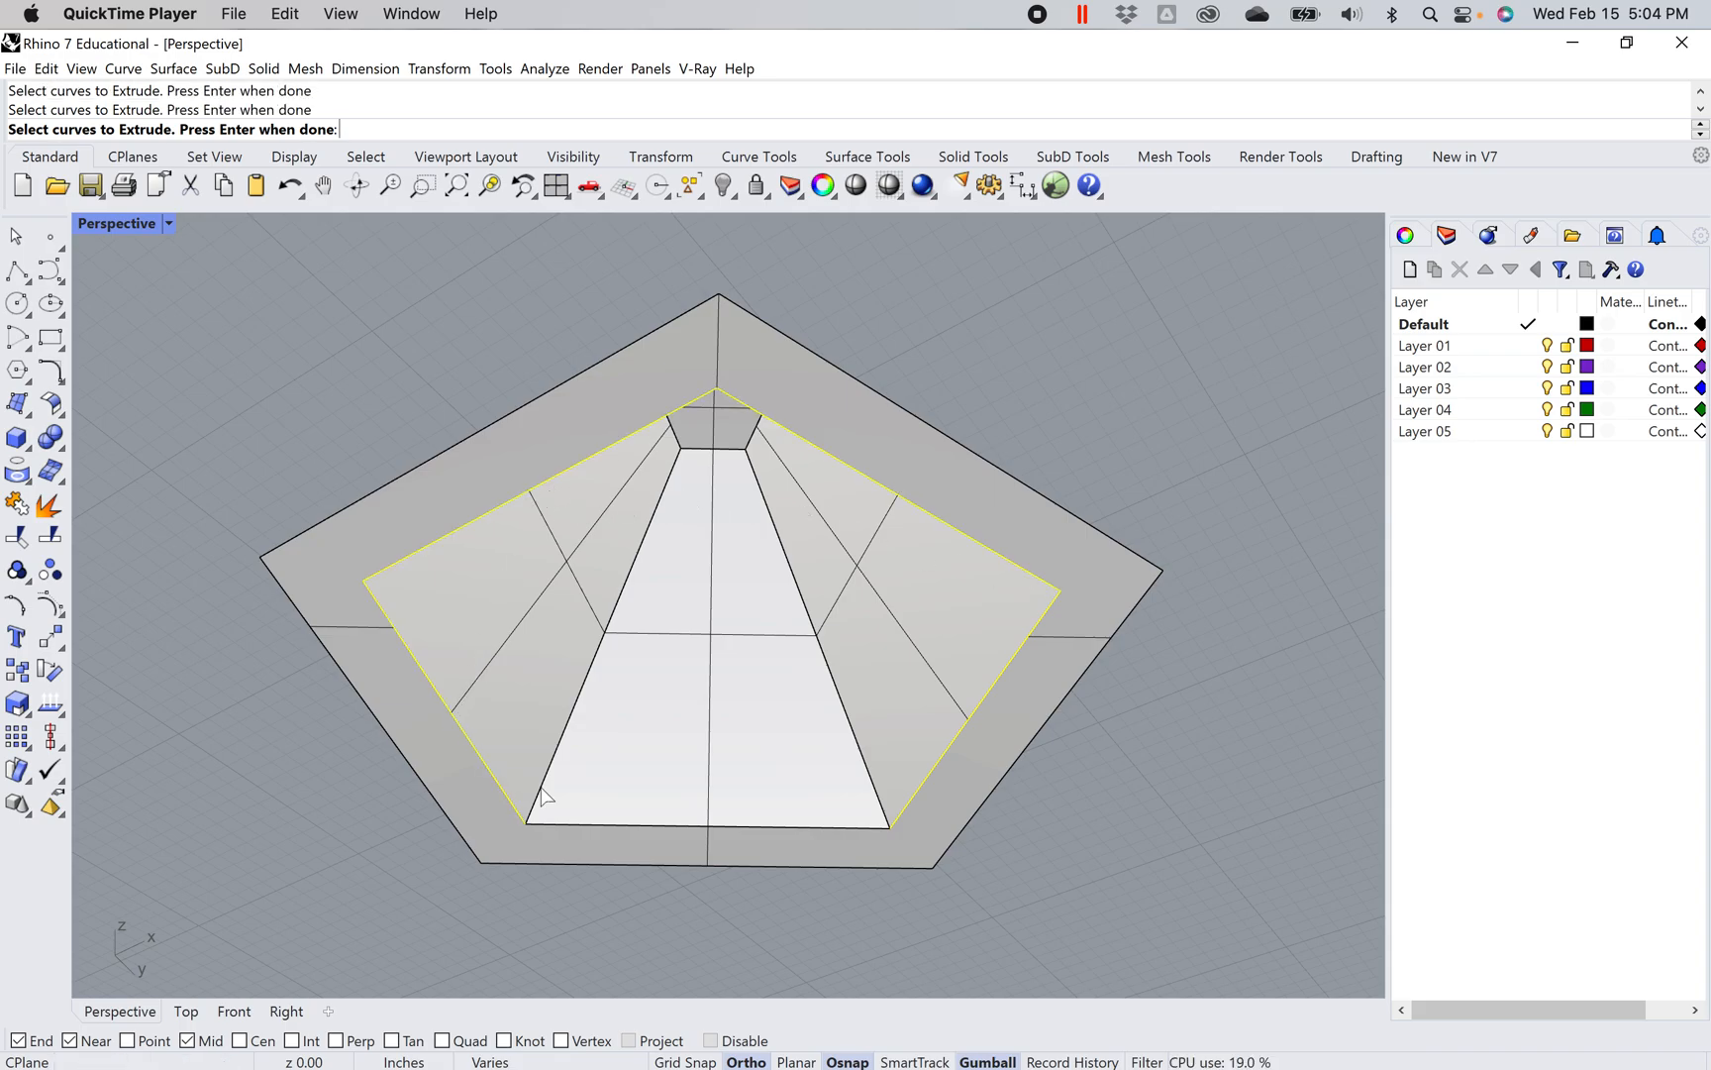
left_click(593, 822)
key("Return")
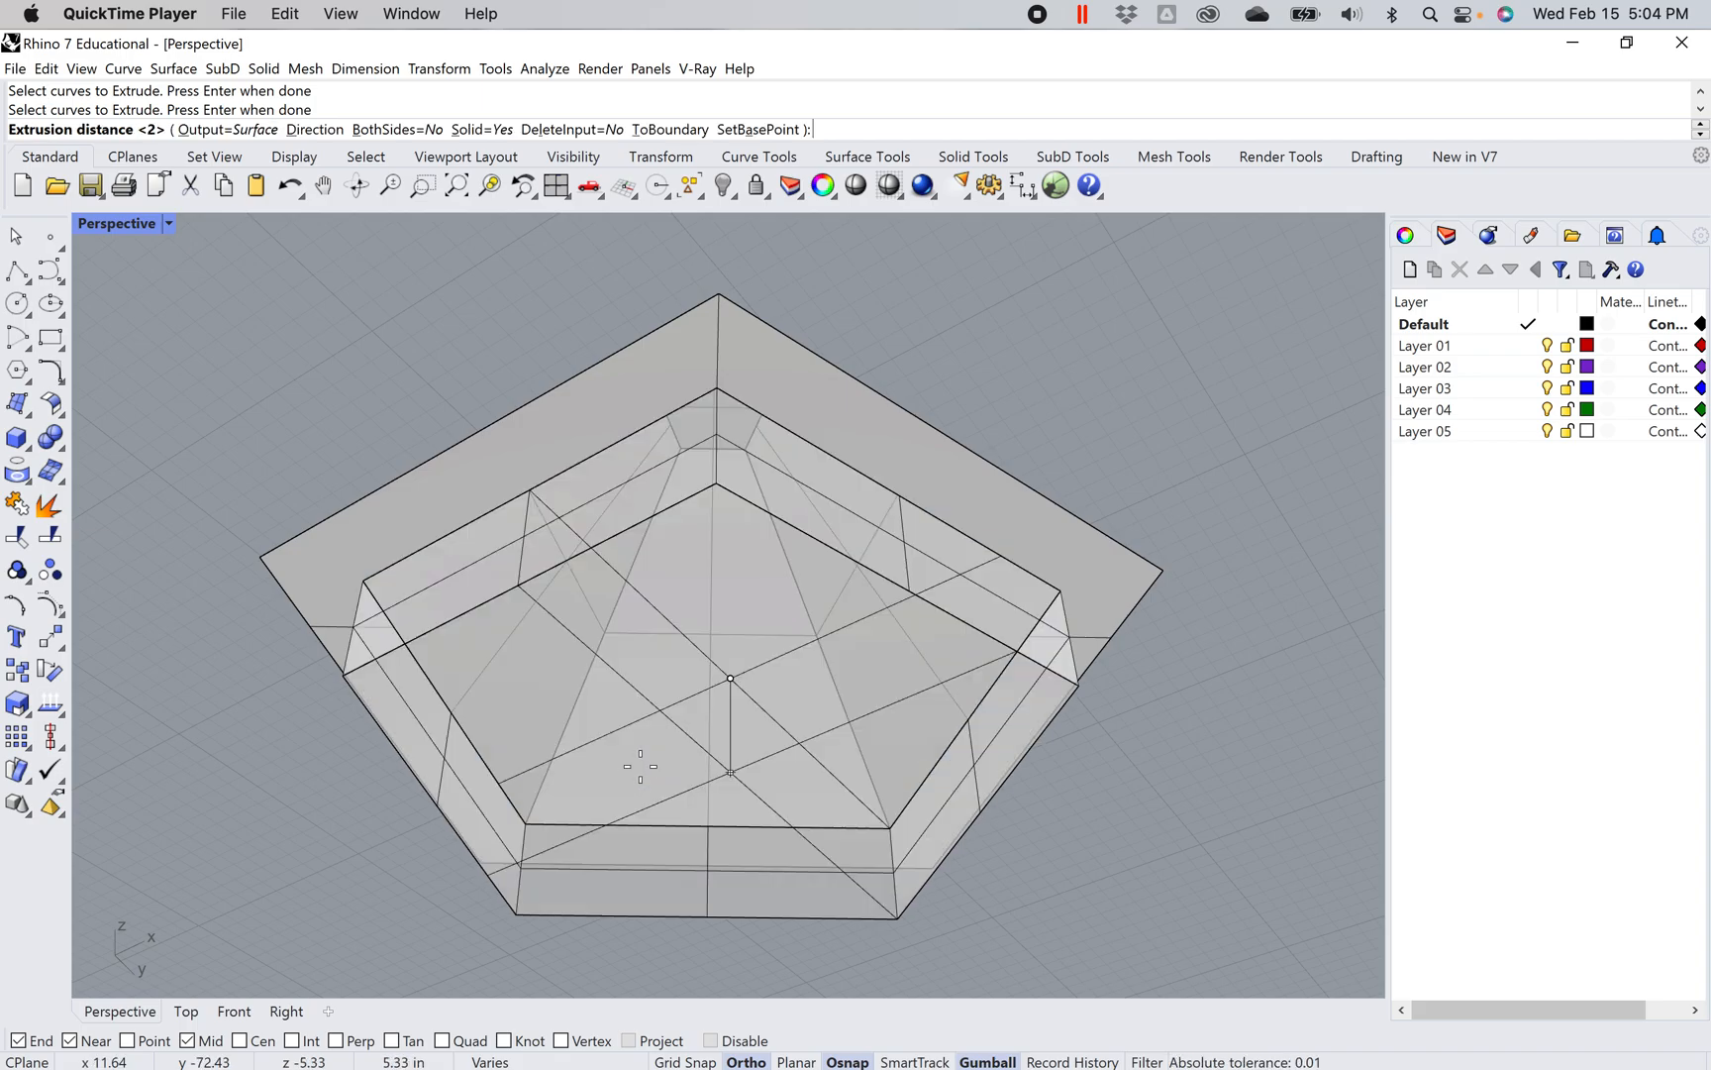
right_click_drag(448, 601, 458, 639)
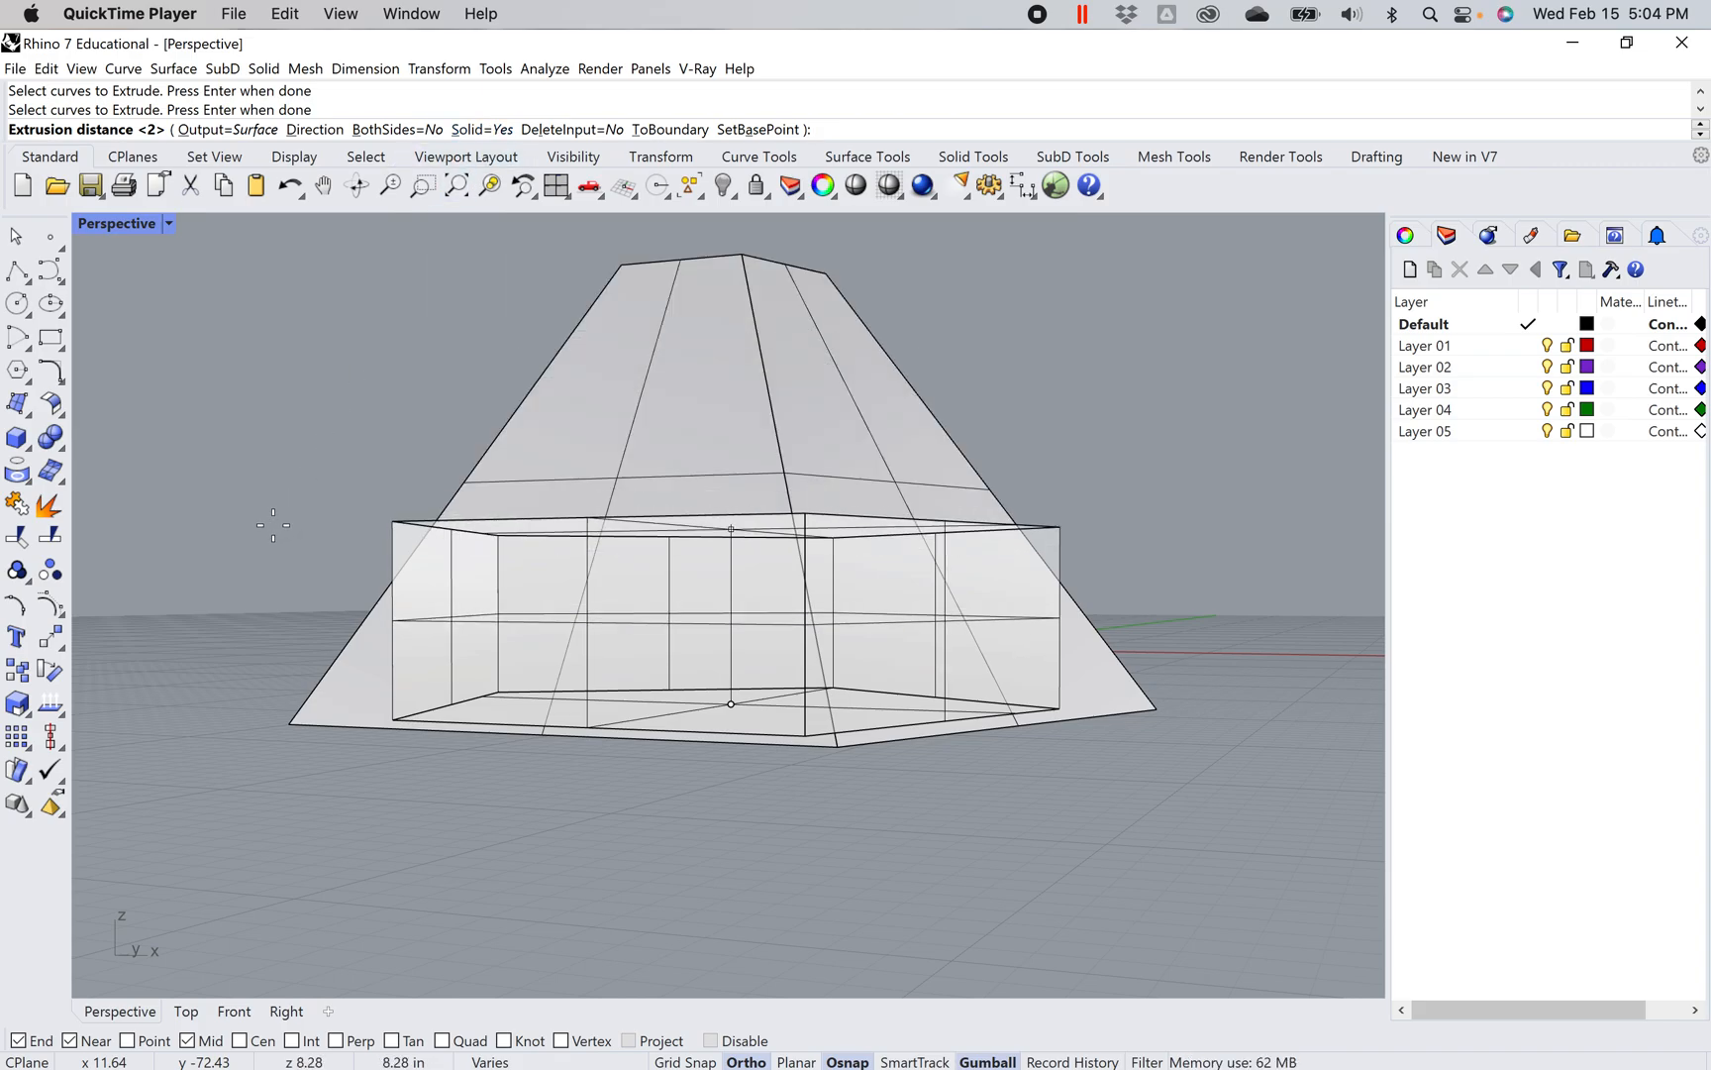
type("2")
key("Return")
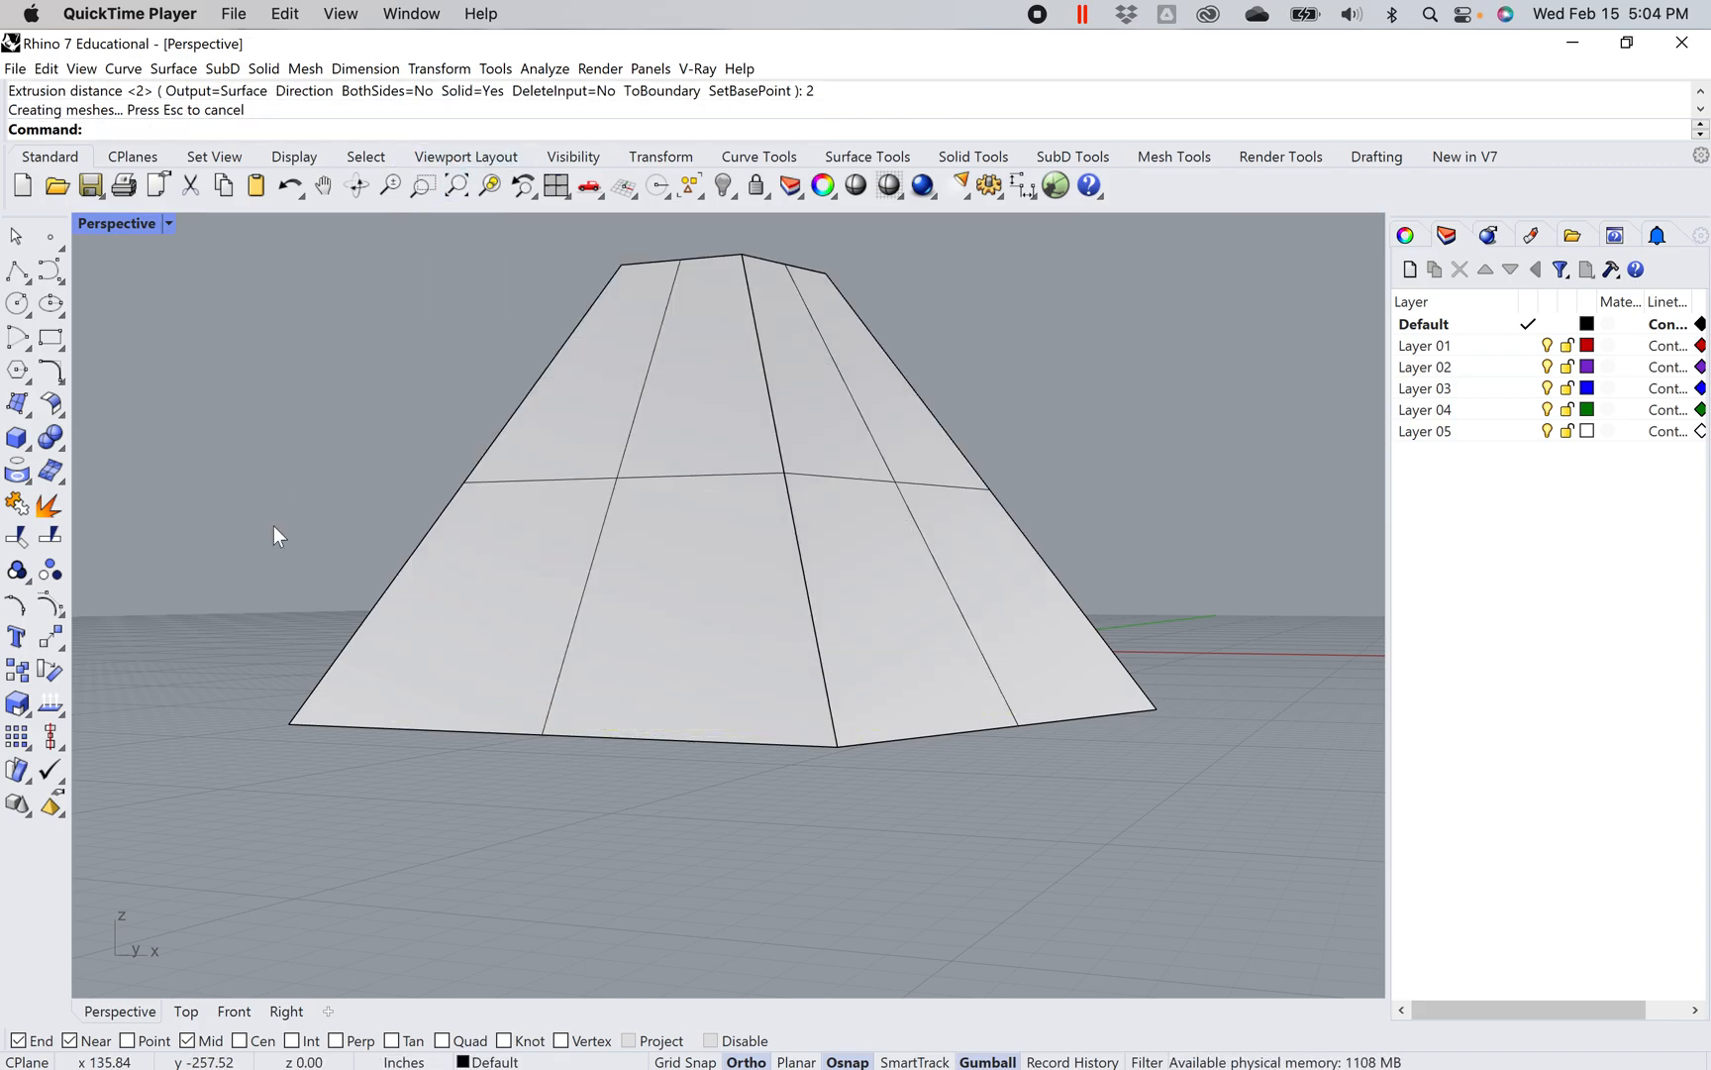
Create a horizontal rectangular clipping plane on the ground plane, enclosing the pyramid's entire base
right_click_drag(650, 691, 699, 644)
scroll(655, 759, "up", 3)
scroll(655, 760, "down", 8)
scroll(685, 632, "down", 4)
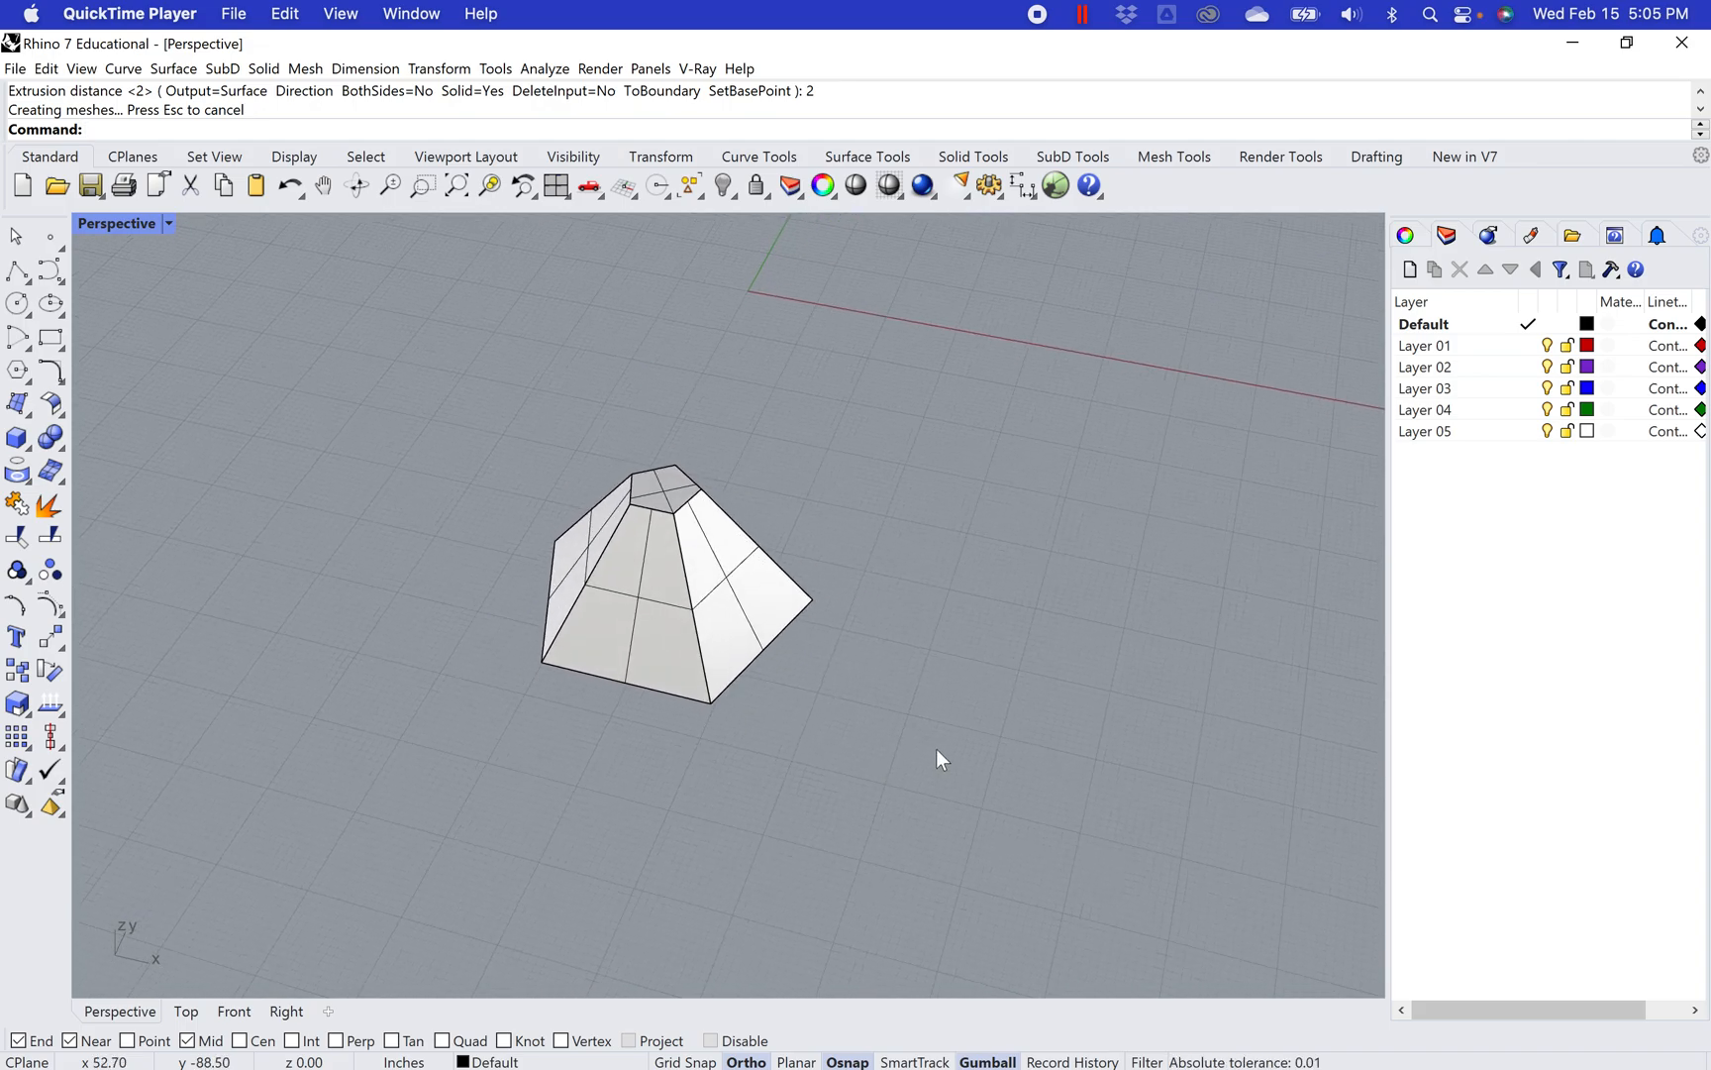
type("lippingPlane")
key("Return")
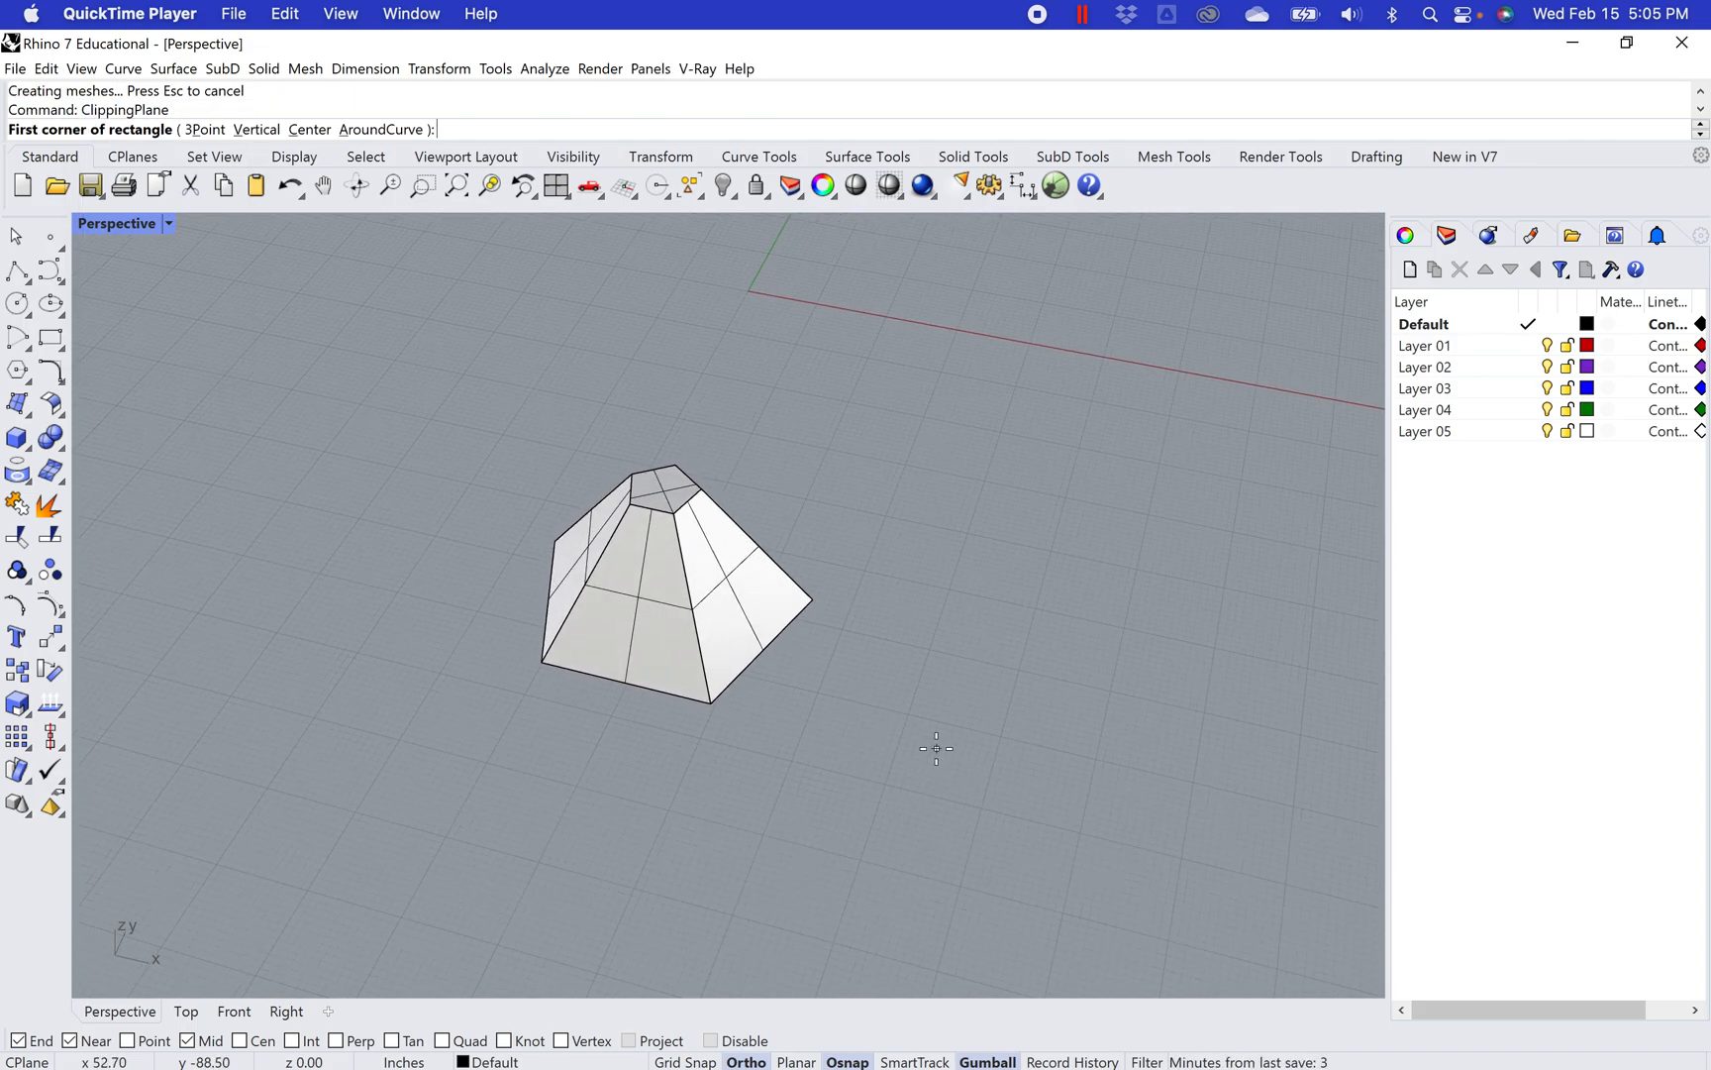
left_click(983, 881)
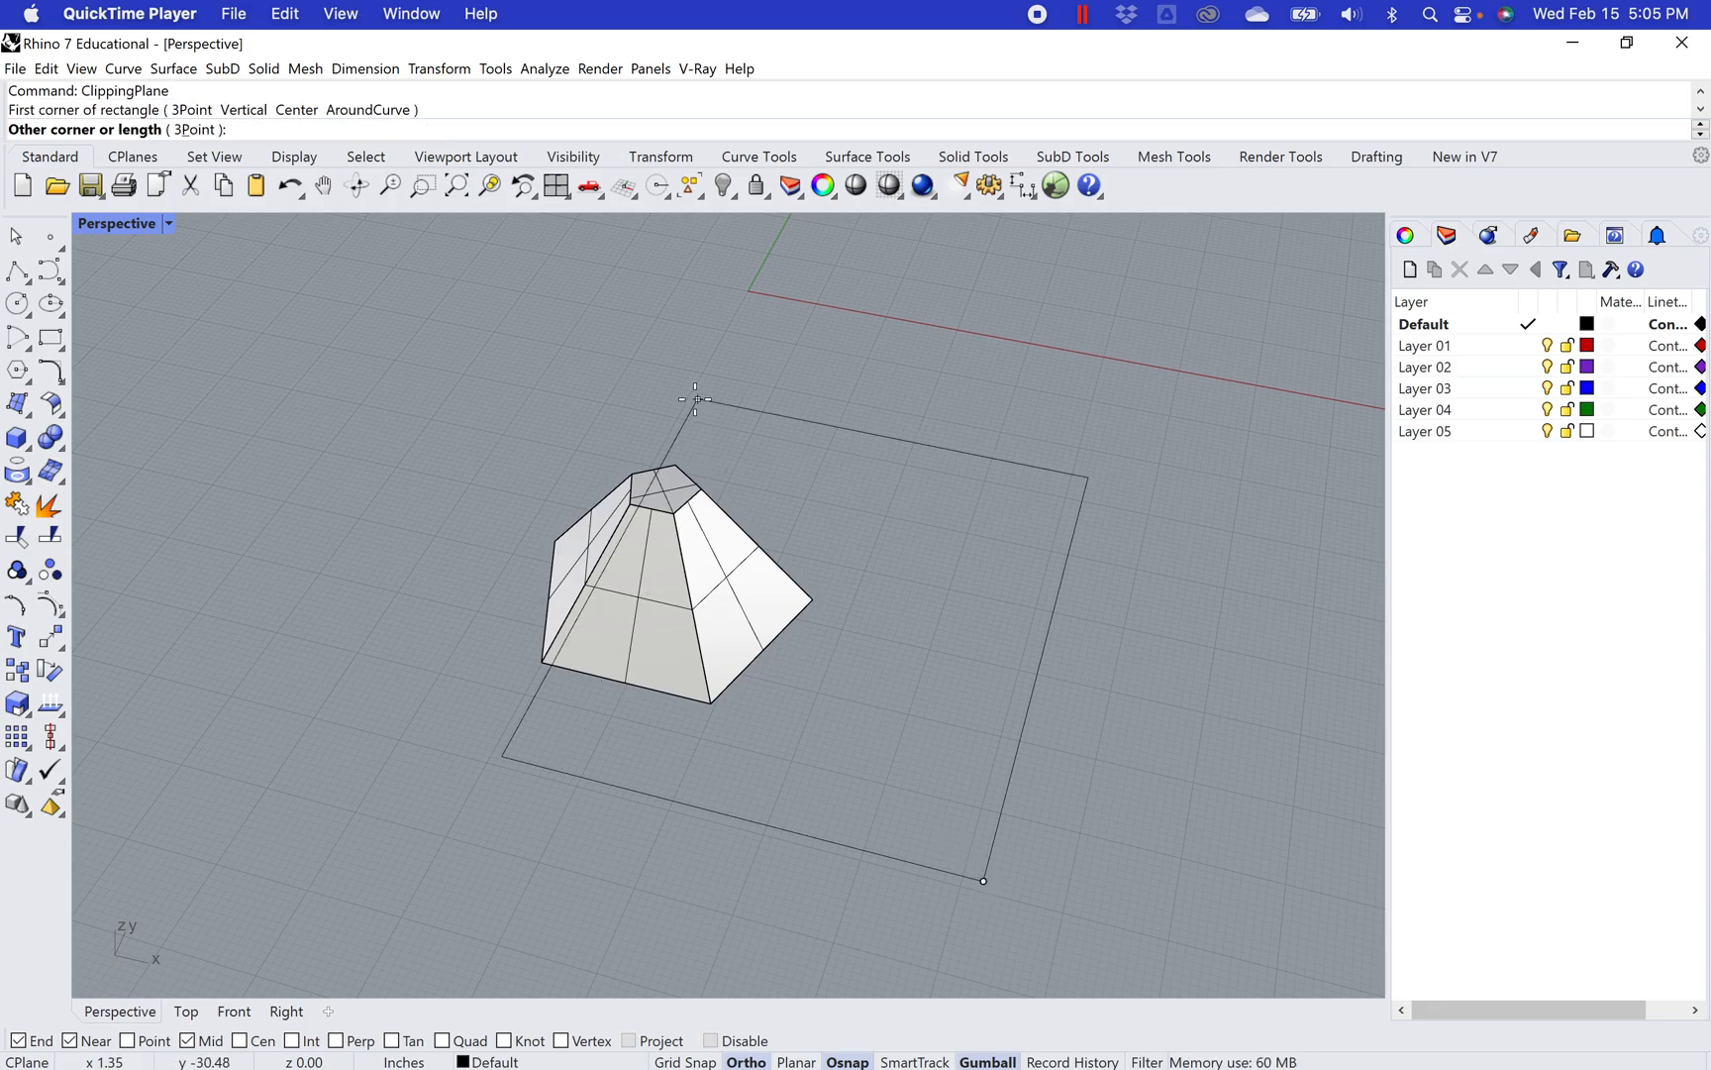
left_click(510, 386)
Rotate the clipping plane 90 degrees so that it stands vertically
scroll(543, 481, "up", 2)
right_click_drag(1212, 766, 1135, 843)
left_click_drag(1069, 747, 1062, 742)
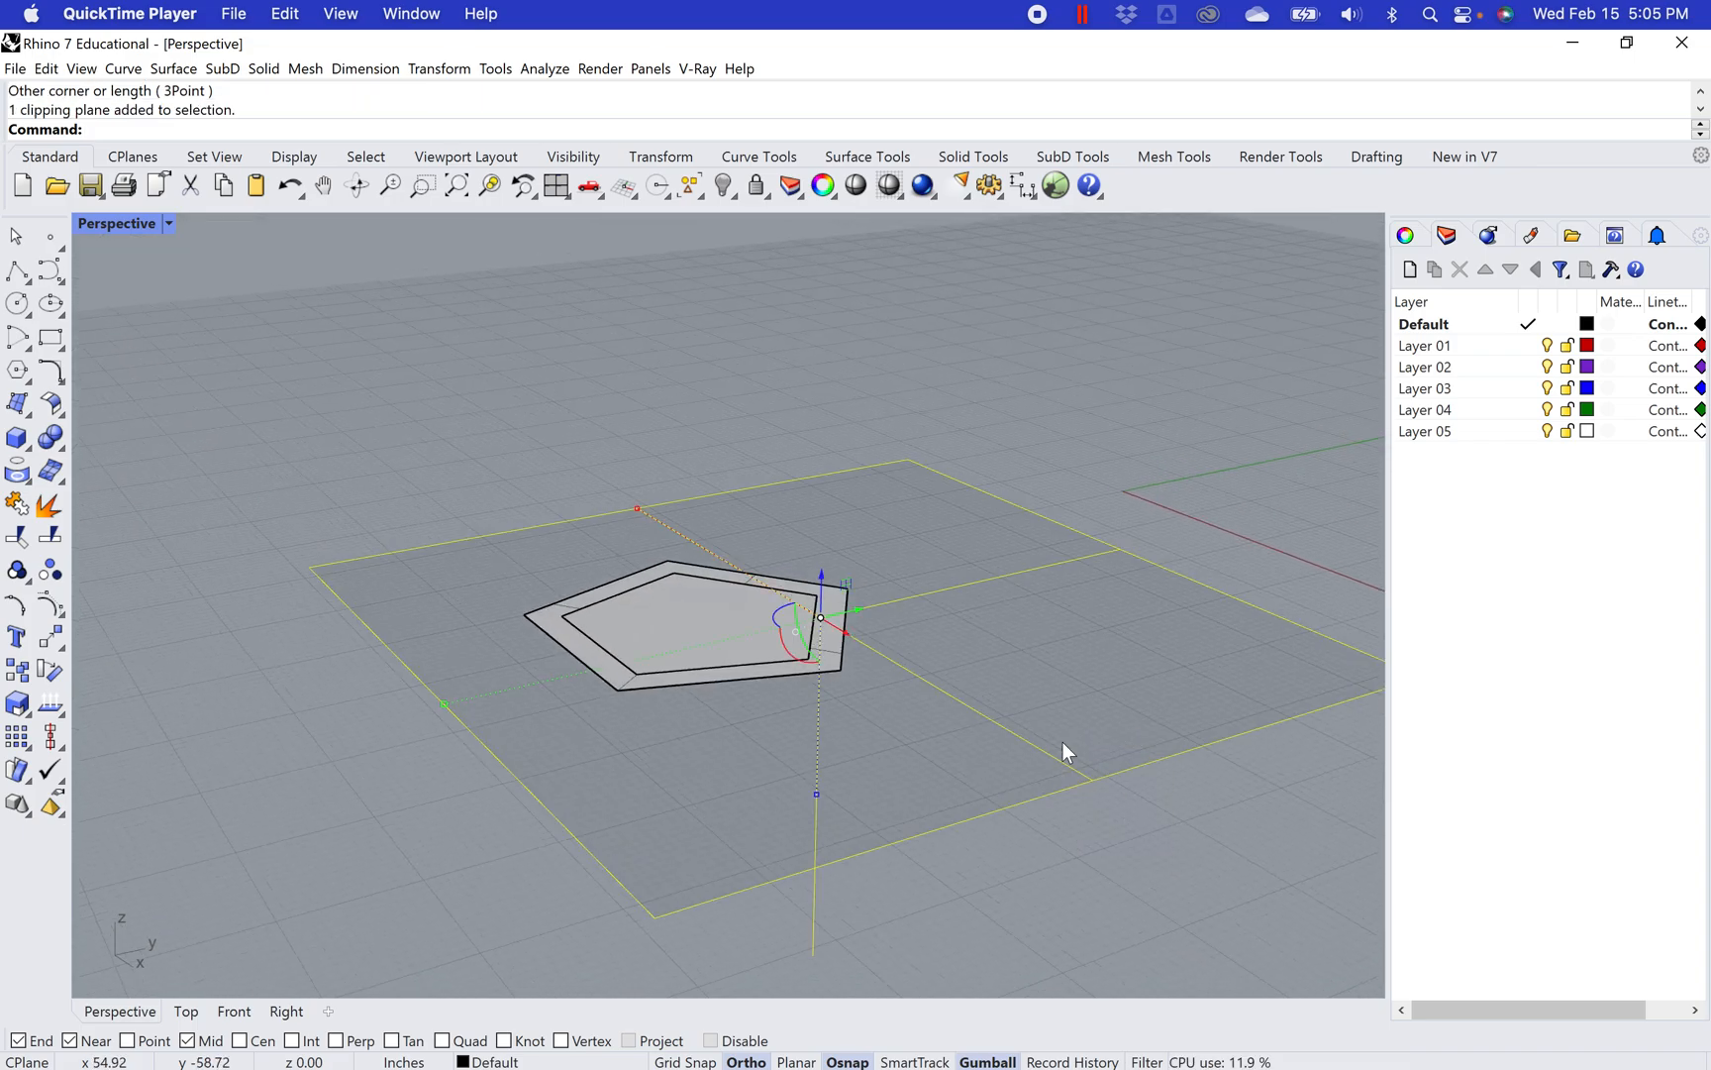
left_click(787, 651)
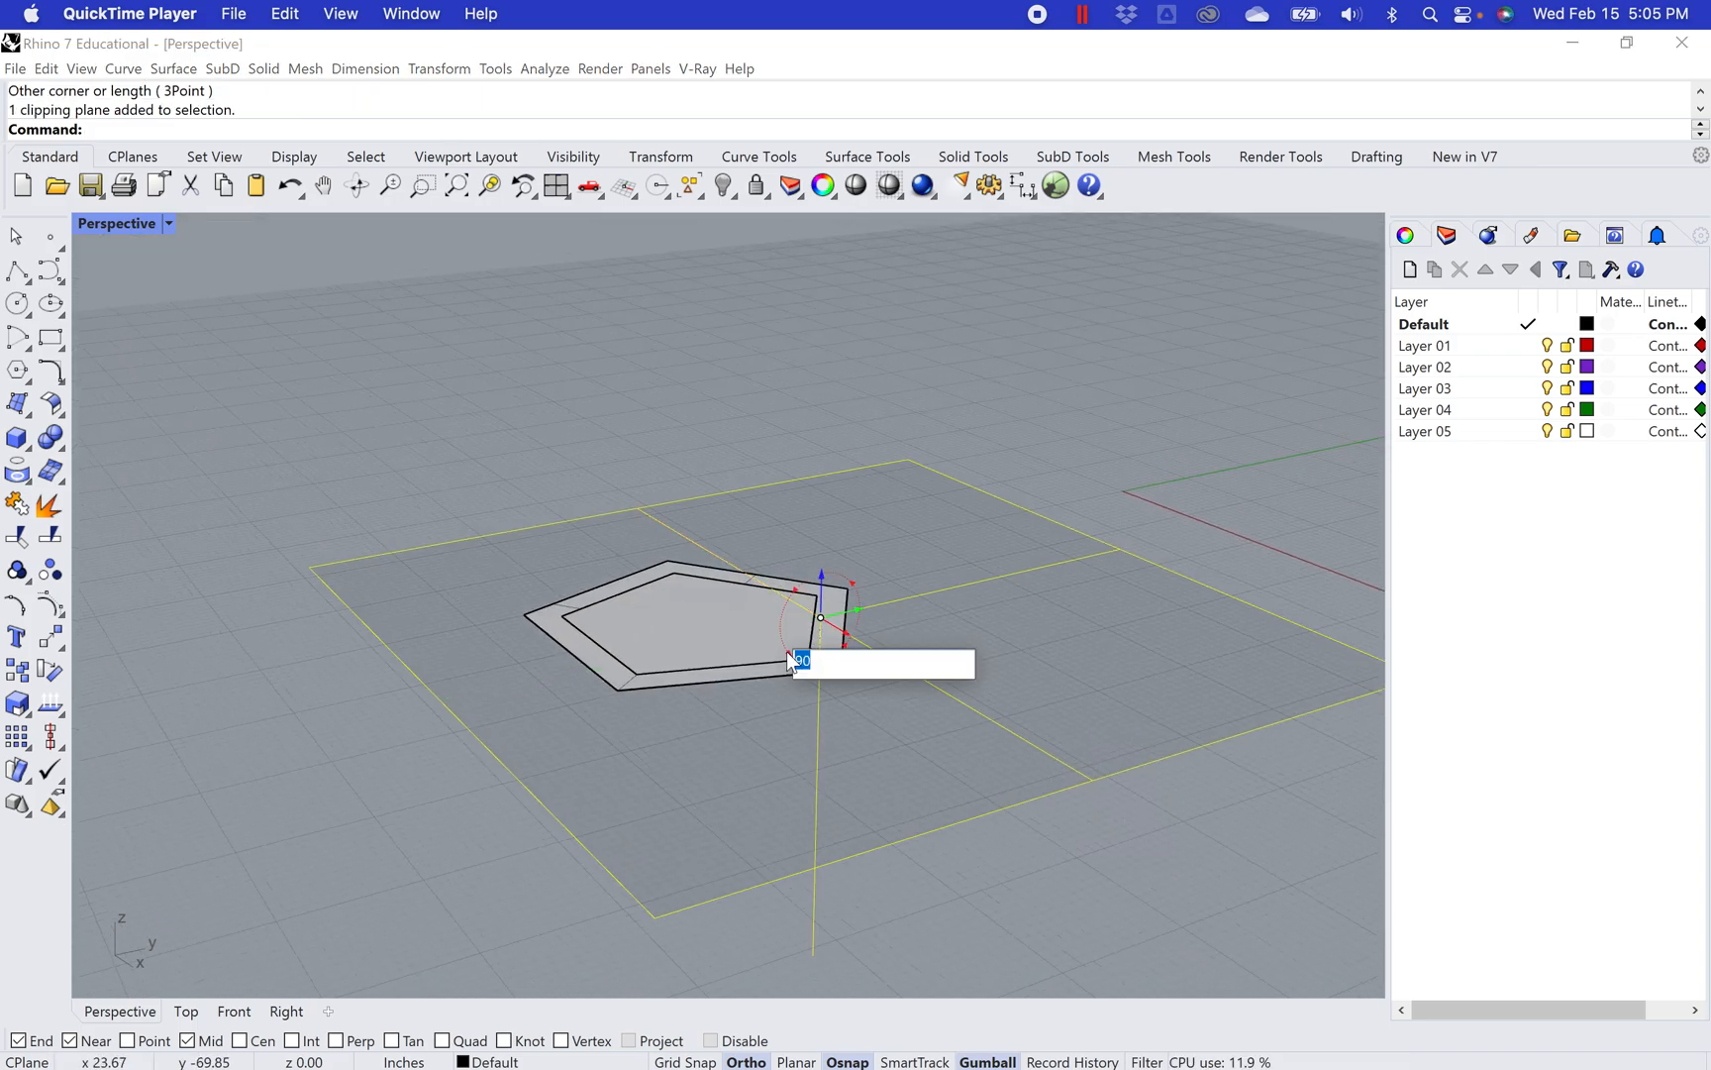
type("90")
key("Return")
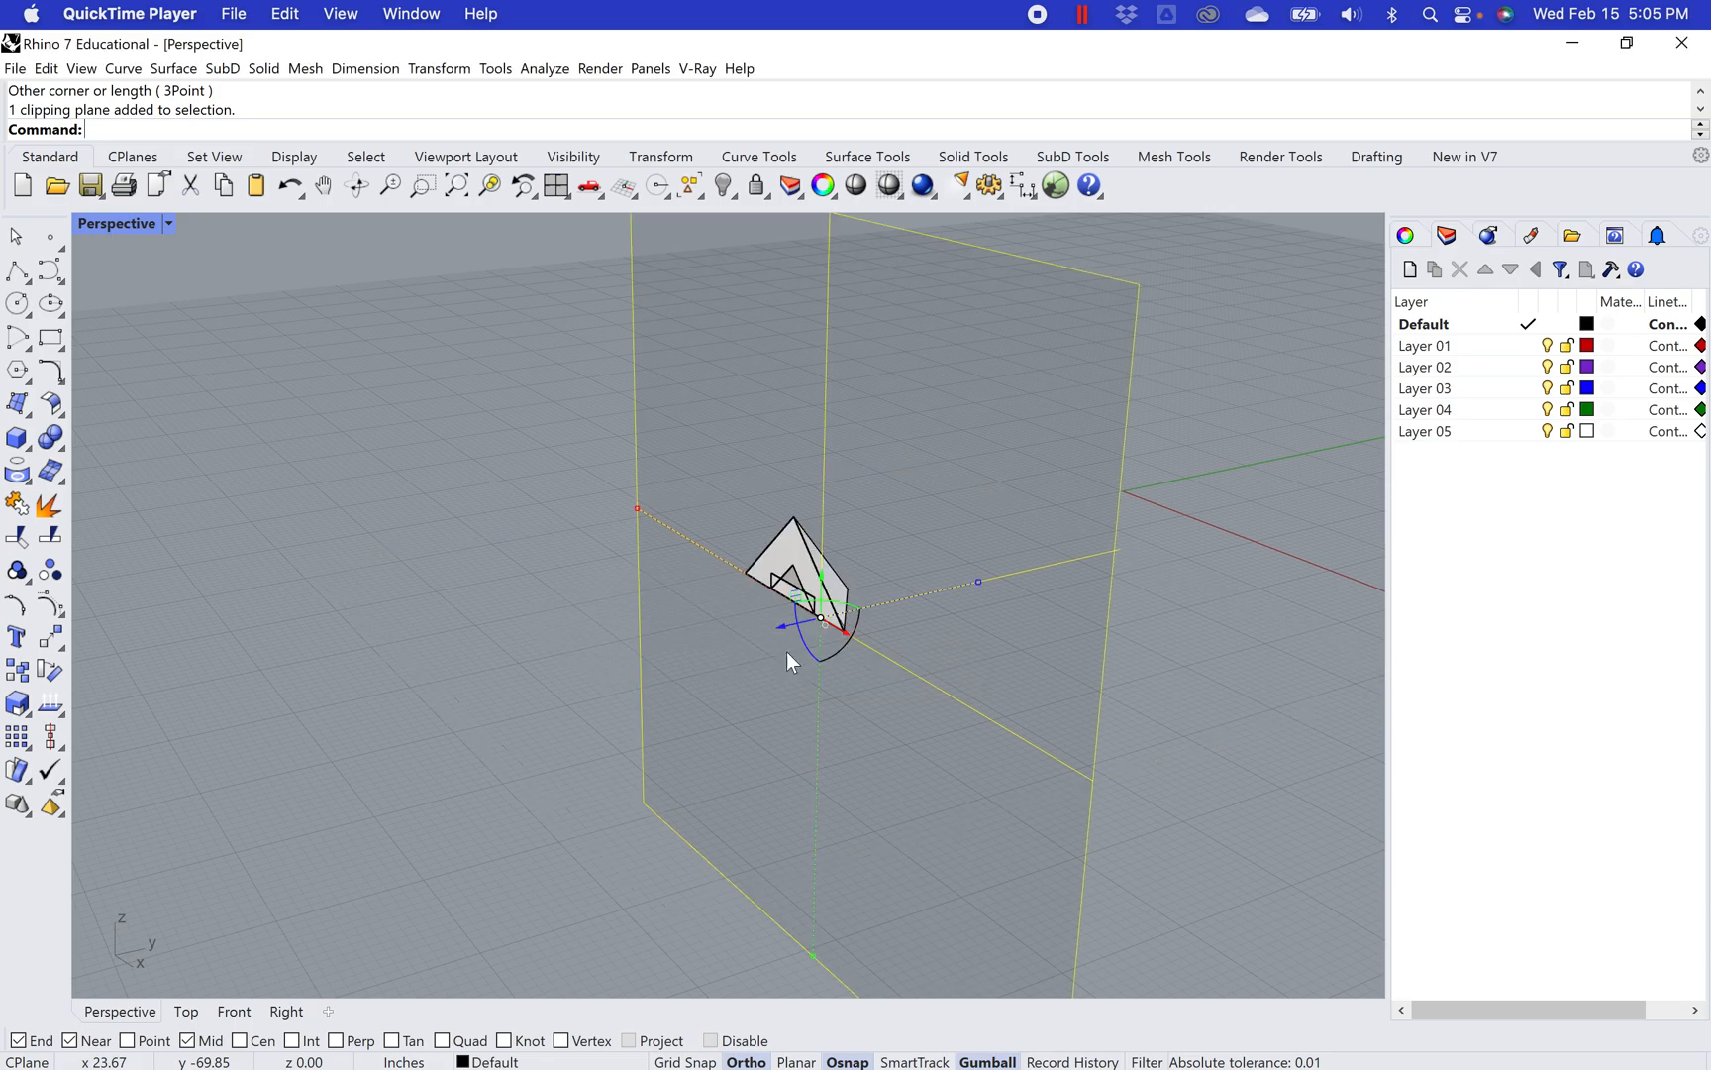
Move the vertical clipping plane along its normal so it cuts the pyramid near the middle, exposing the walls, floor and flat top
left_click_drag(775, 624, 702, 656)
right_click_drag(624, 757, 496, 737)
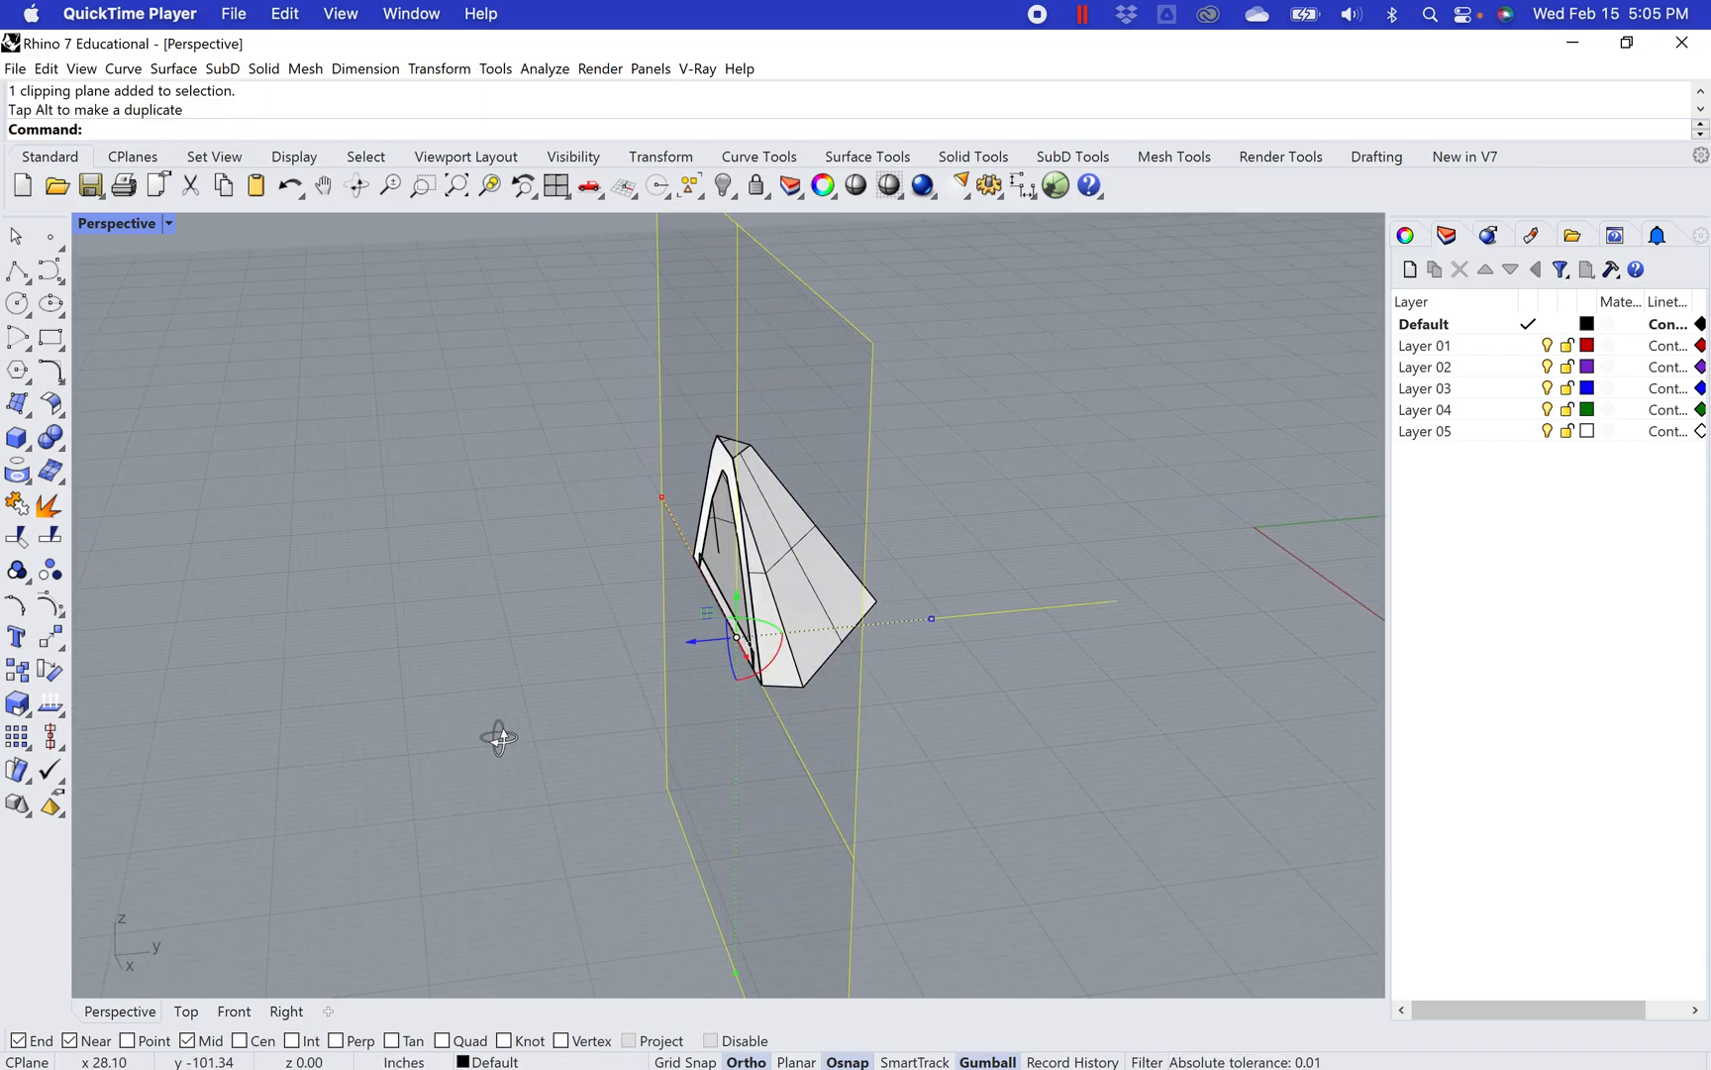
left_click_drag(687, 639, 669, 647)
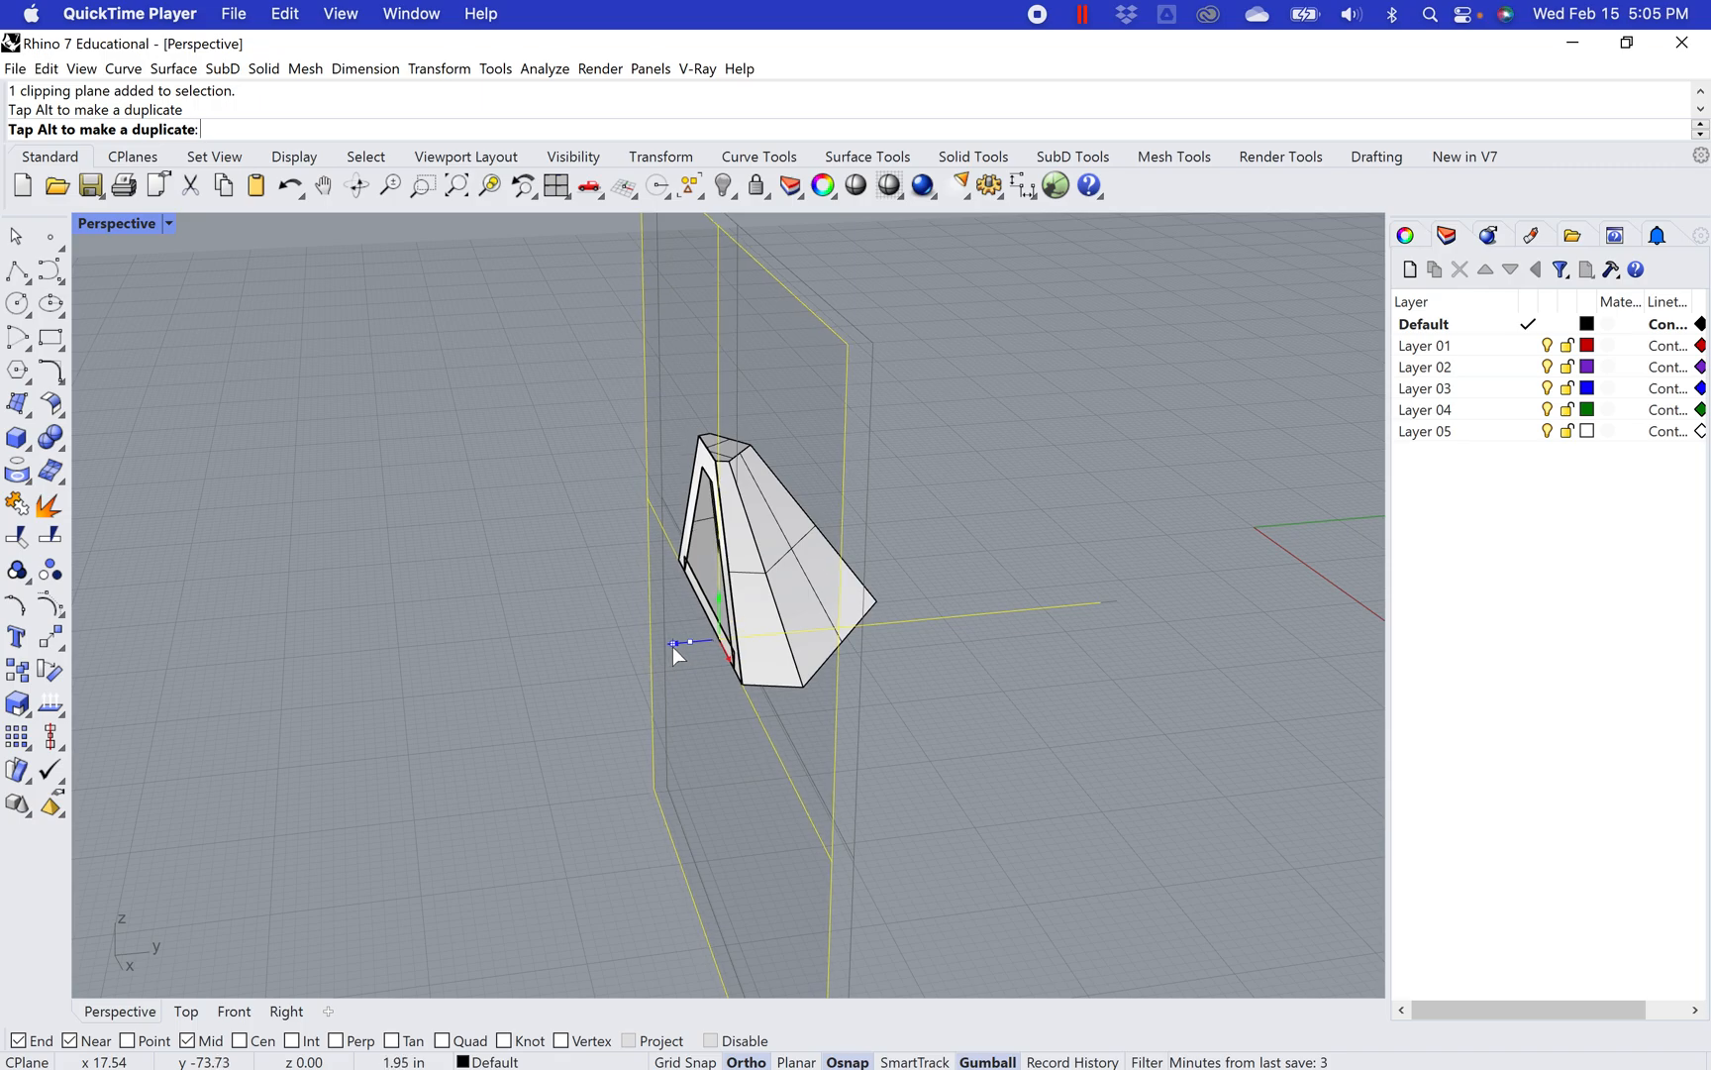
left_click(979, 767)
right_click_drag(976, 770, 1059, 735)
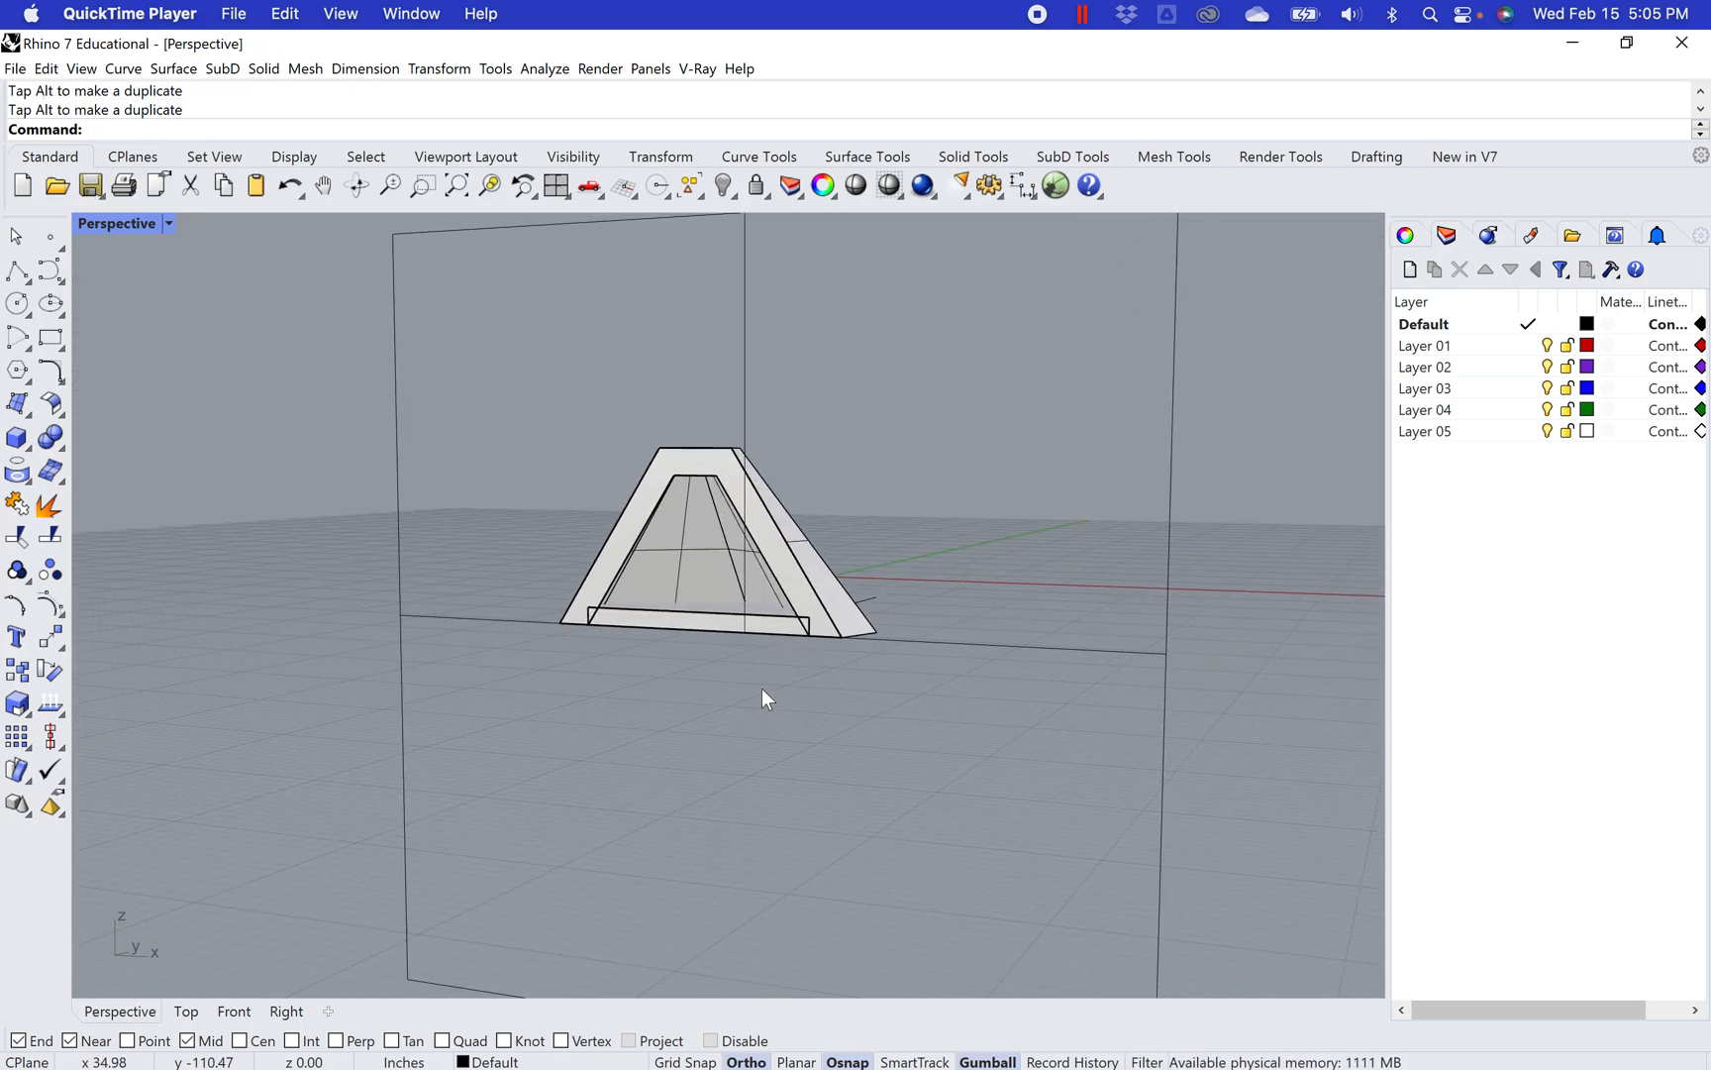
scroll(763, 689, "up", 2)
right_click_drag(607, 557, 624, 594)
scroll(740, 599, "down", 7)
right_click_drag(753, 691, 780, 619)
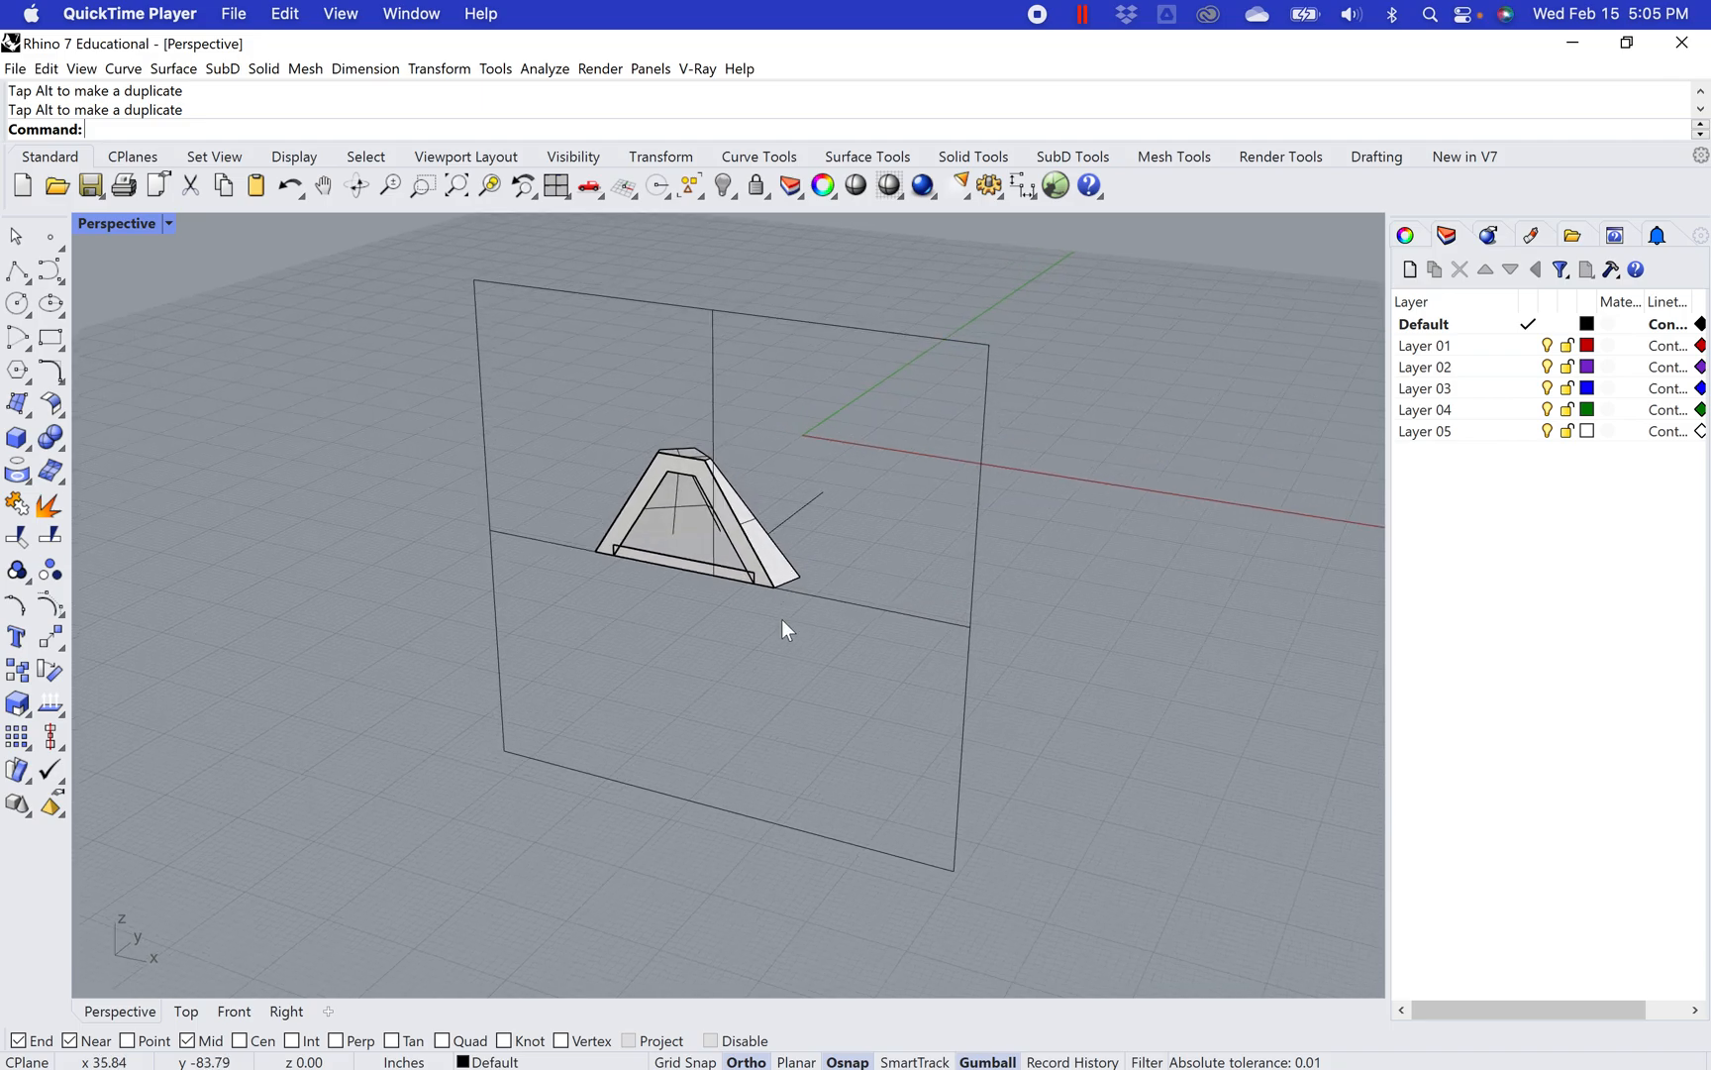
Restore the four-viewport layout and frame the pyramid and its clipping plane in the Top, Front and Right views
double_click(108, 225)
left_click(439, 485)
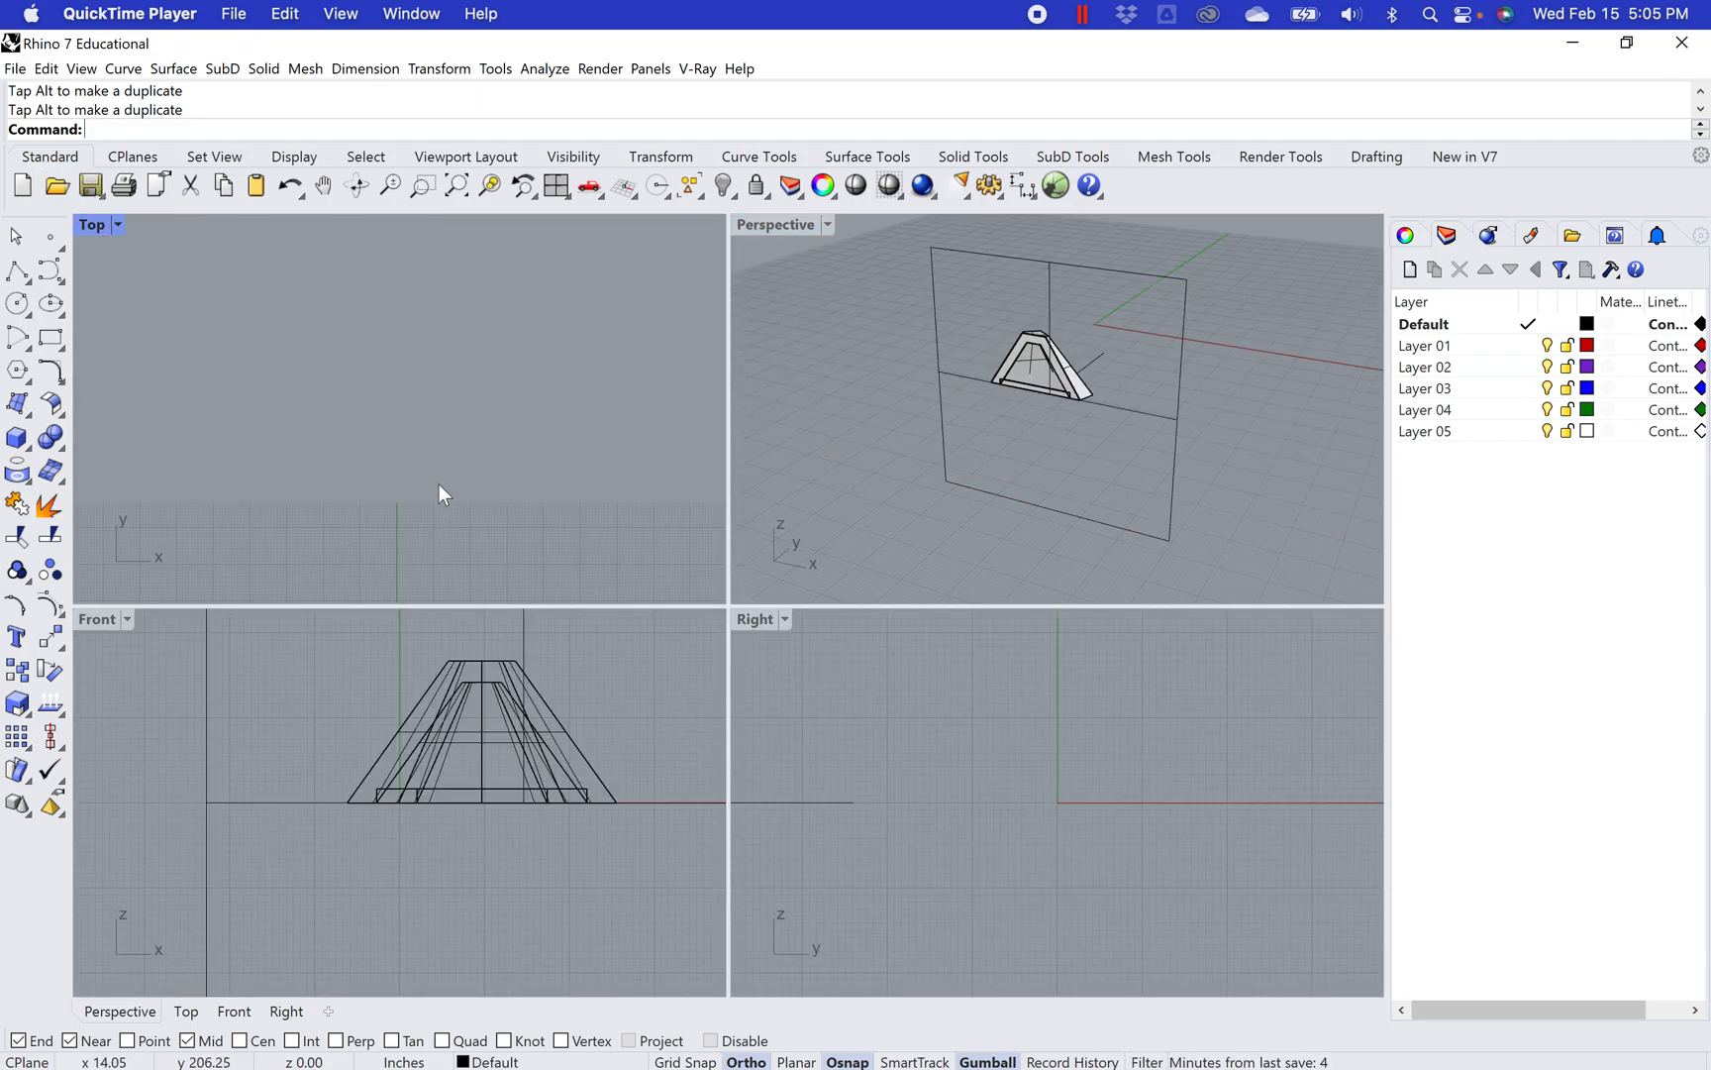
right_click_drag(448, 534, 478, 447)
scroll(445, 485, "up", 12)
left_click(507, 726)
scroll(507, 726, "down", 12)
scroll(524, 723, "down", 4)
right_click_drag(524, 724, 435, 772)
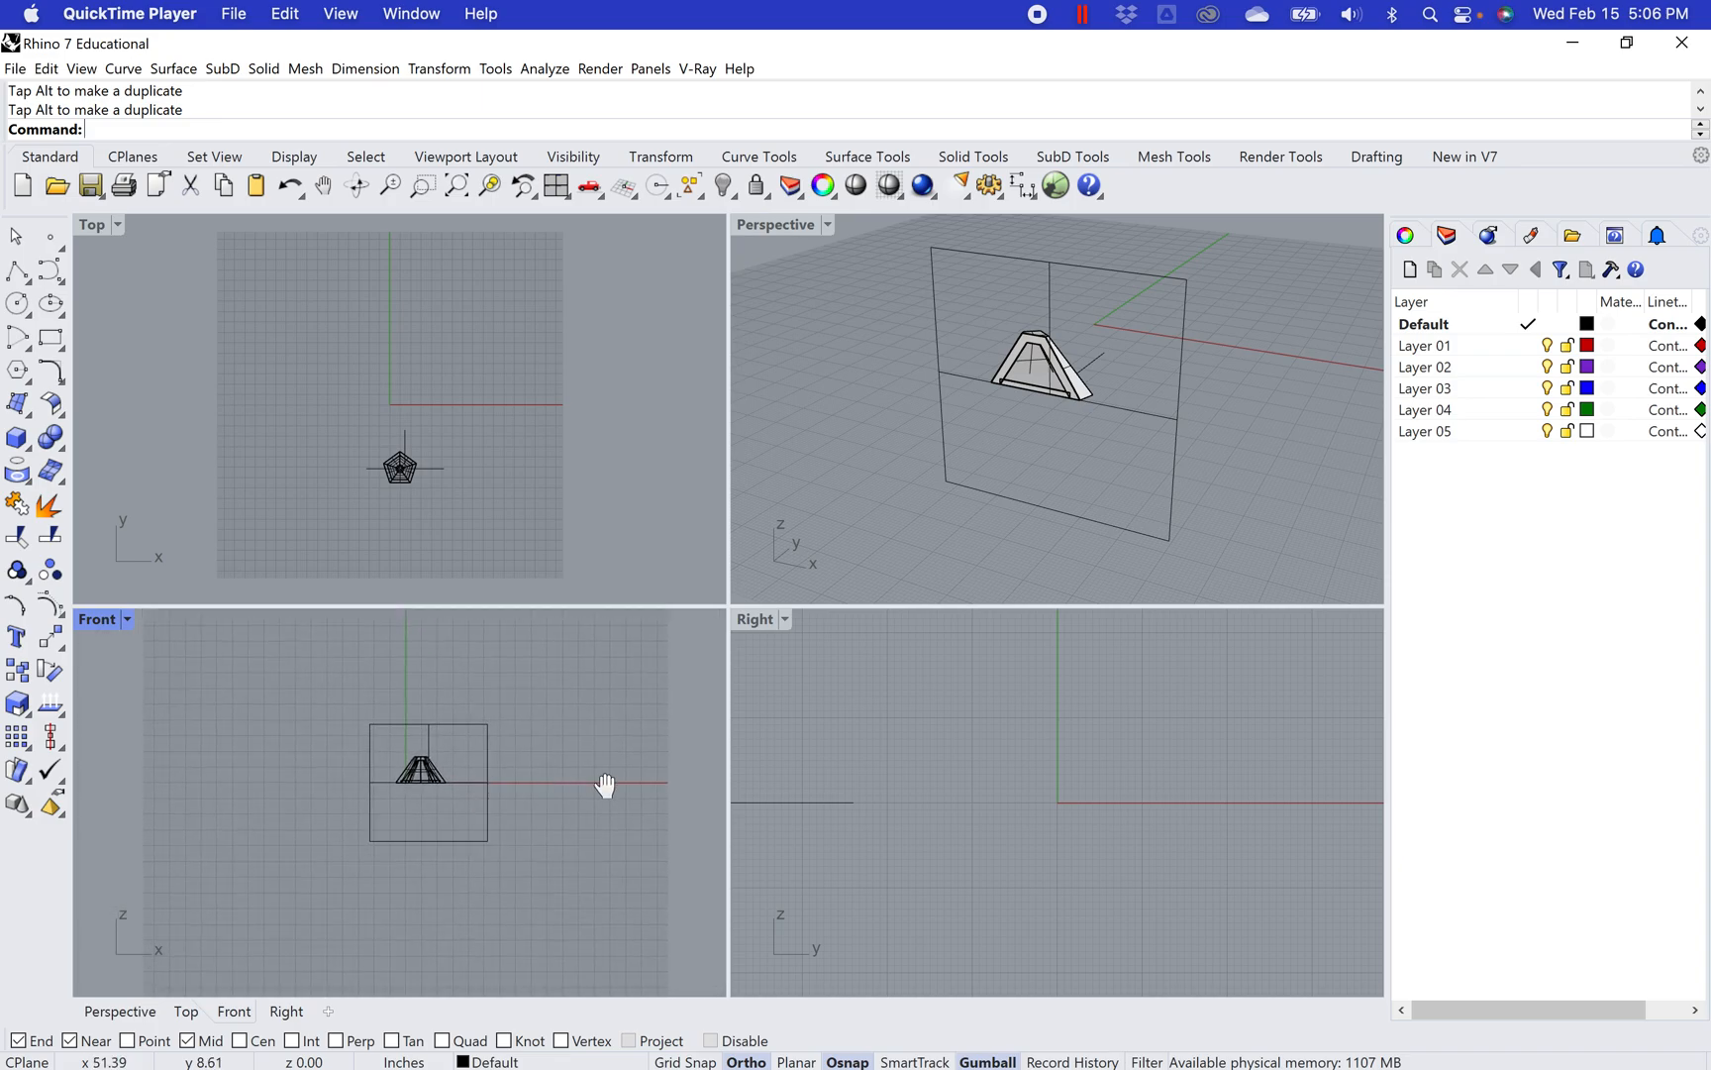
left_click(1000, 781)
scroll(1000, 784, "down", 14)
scroll(980, 787, "up", 8)
scroll(978, 791, "up", 6)
right_click_drag(939, 791, 1099, 812)
left_click(370, 797)
scroll(375, 797, "up", 5)
scroll(375, 798, "up", 2)
right_click_drag(507, 793, 385, 827)
scroll(360, 820, "down", 2)
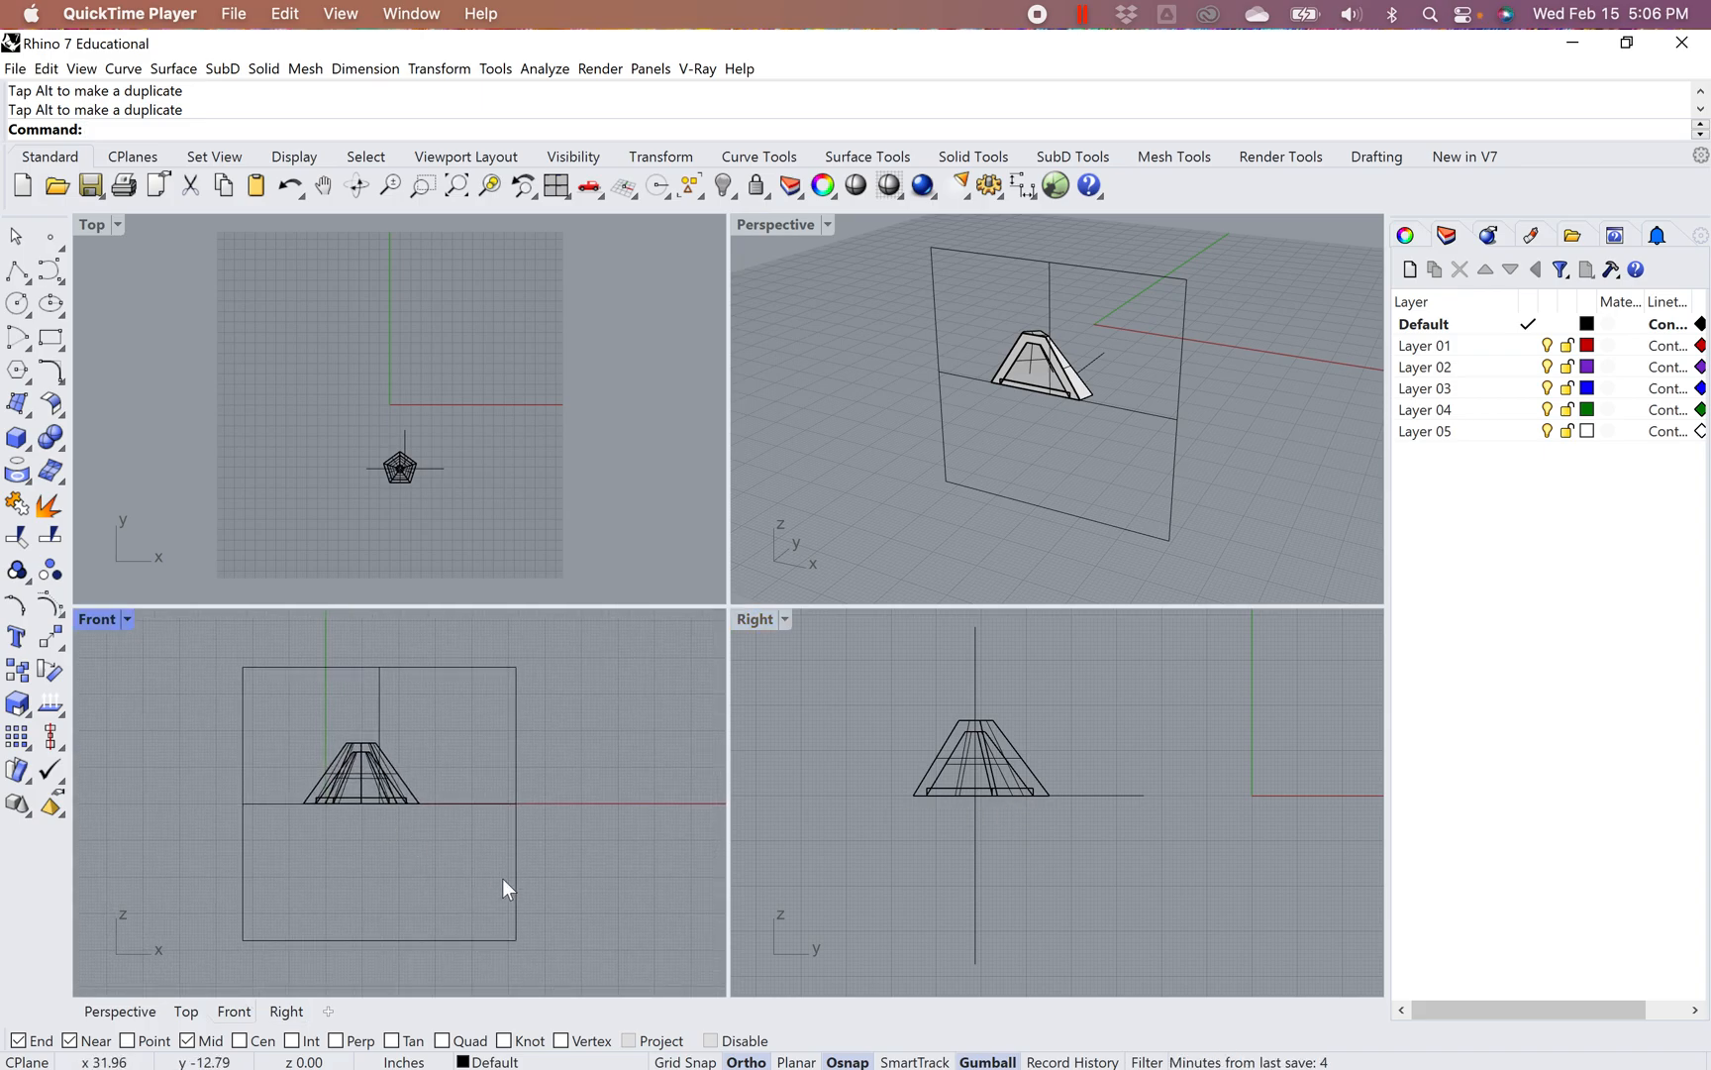
Display the Front viewport in Shaded mode
left_click_drag(486, 855, 486, 855)
key("Escape")
left_click(98, 618)
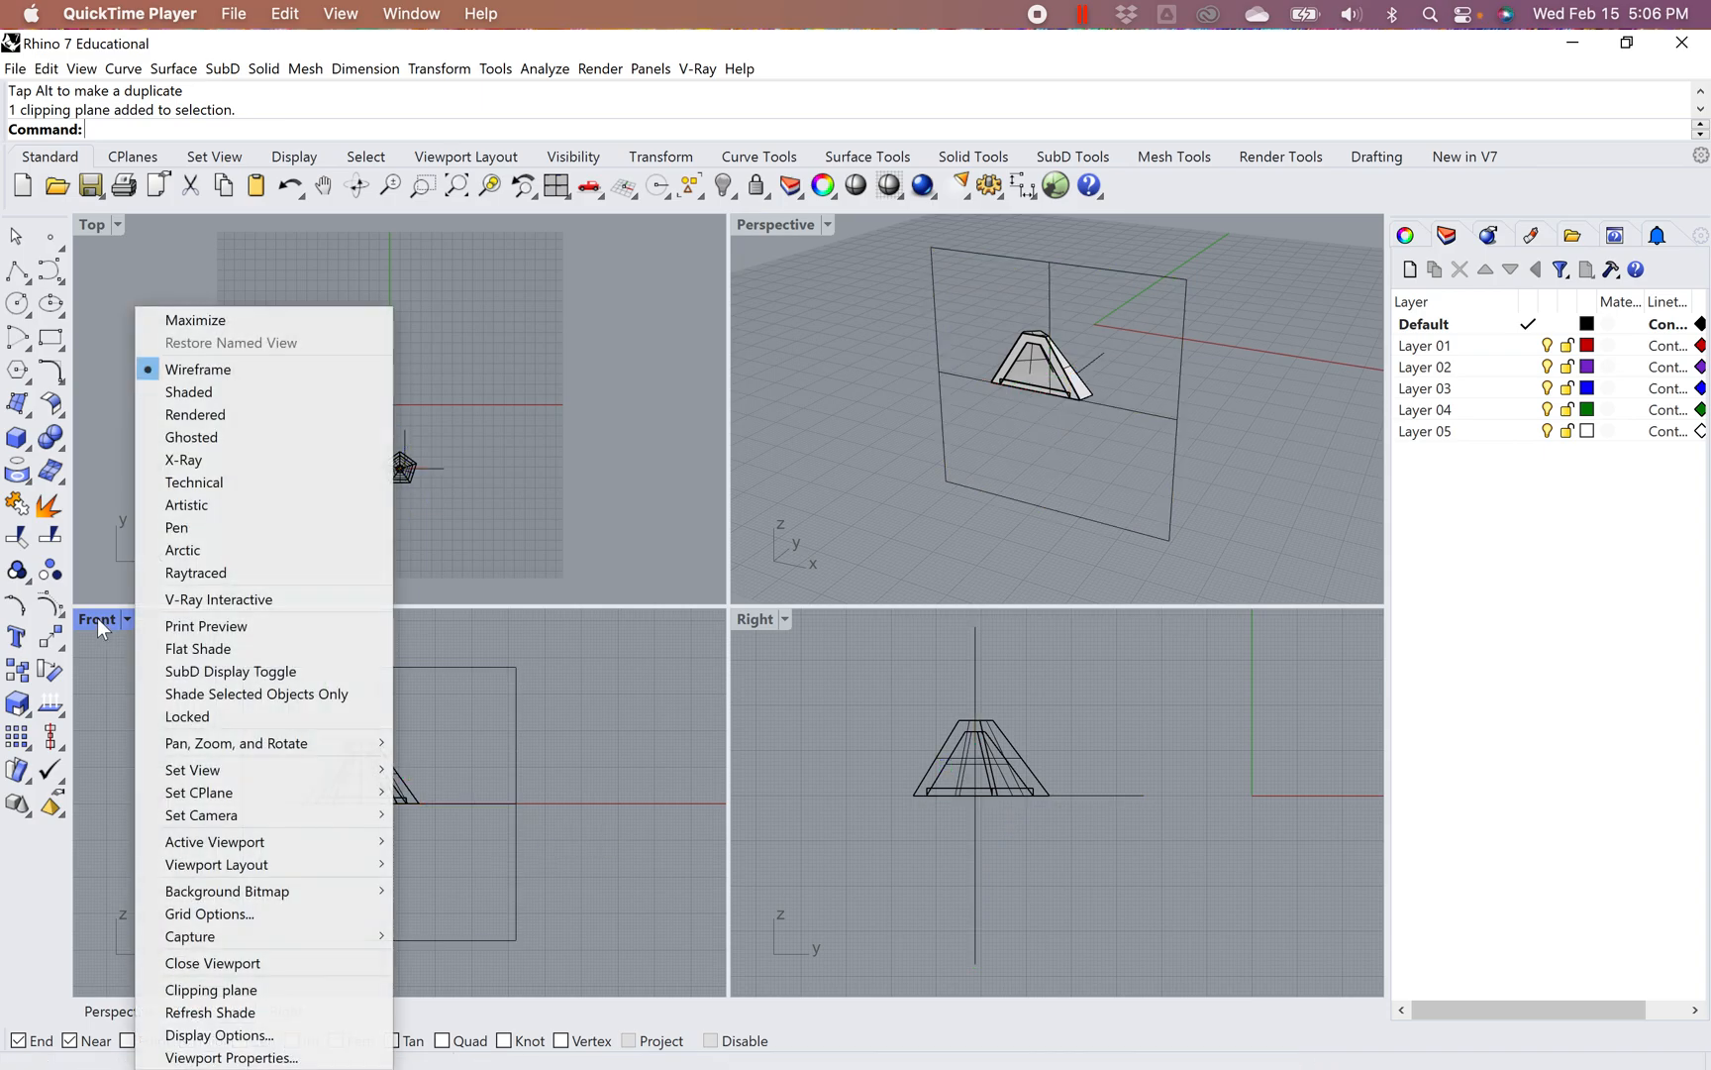
left_click(221, 393)
Enable the clipping plane for the Front view in addition to Perspective
left_click_drag(547, 873, 495, 851)
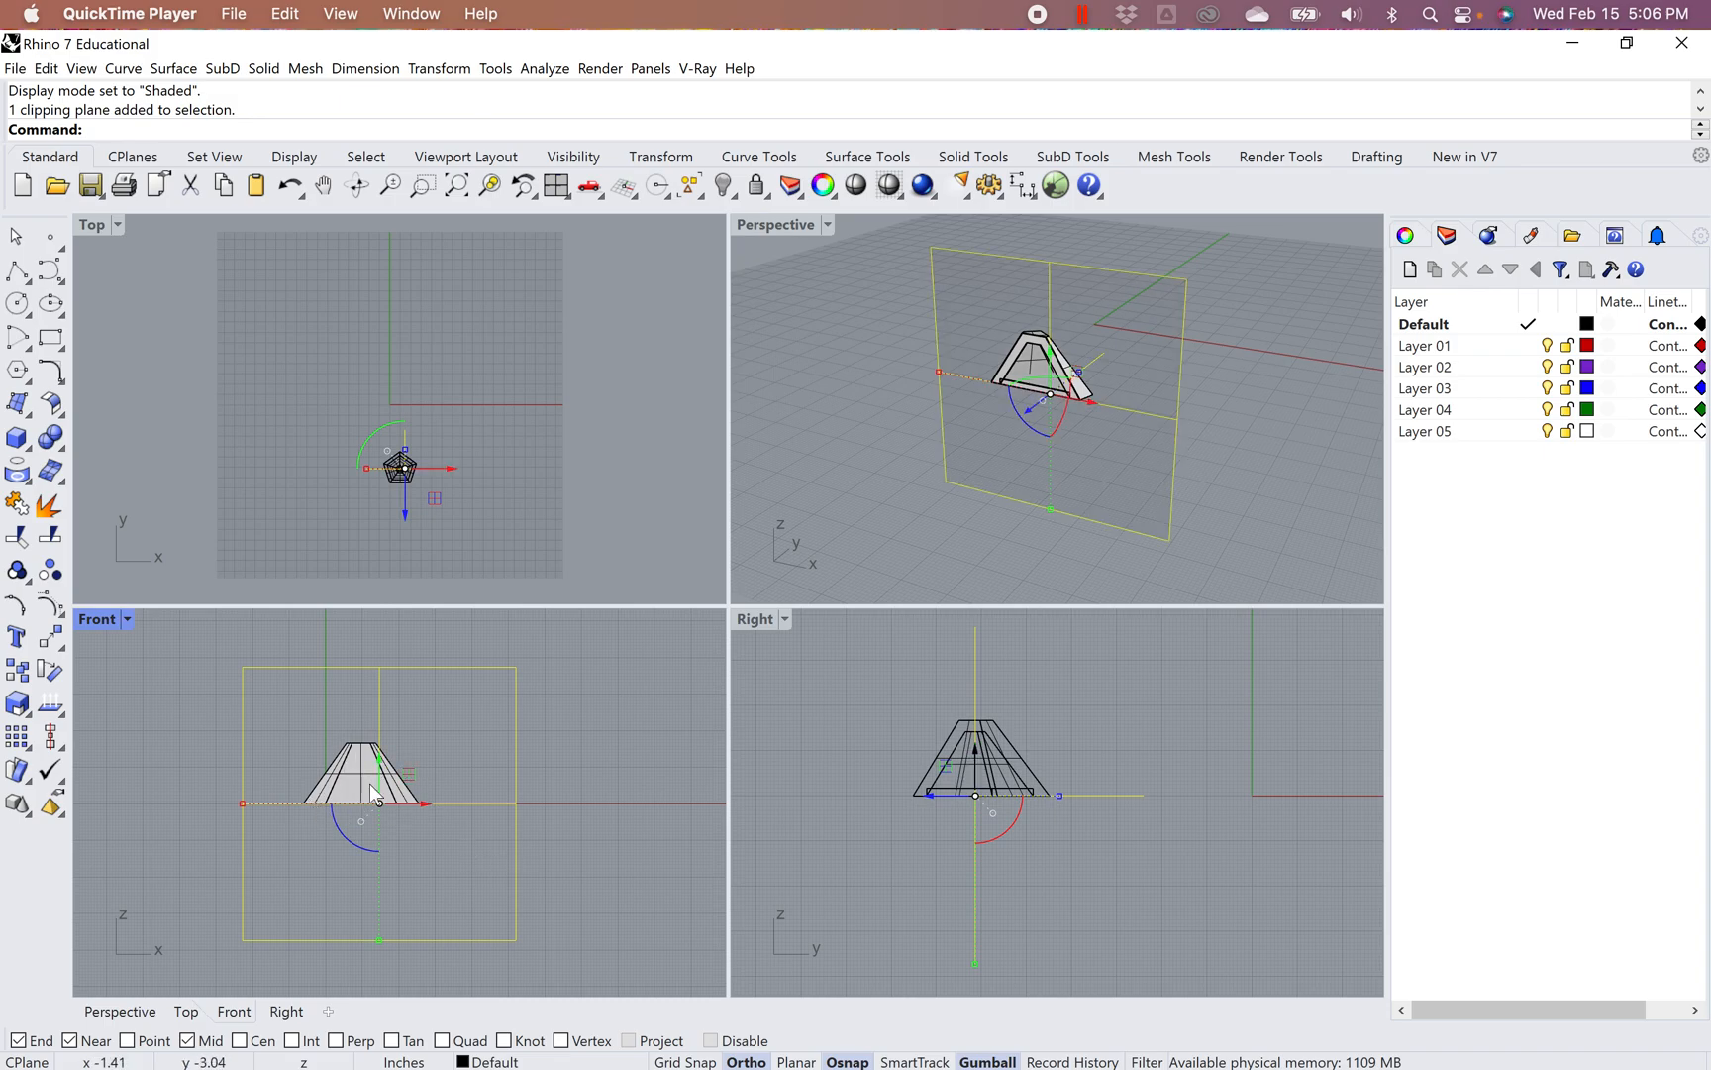
left_click(1405, 237)
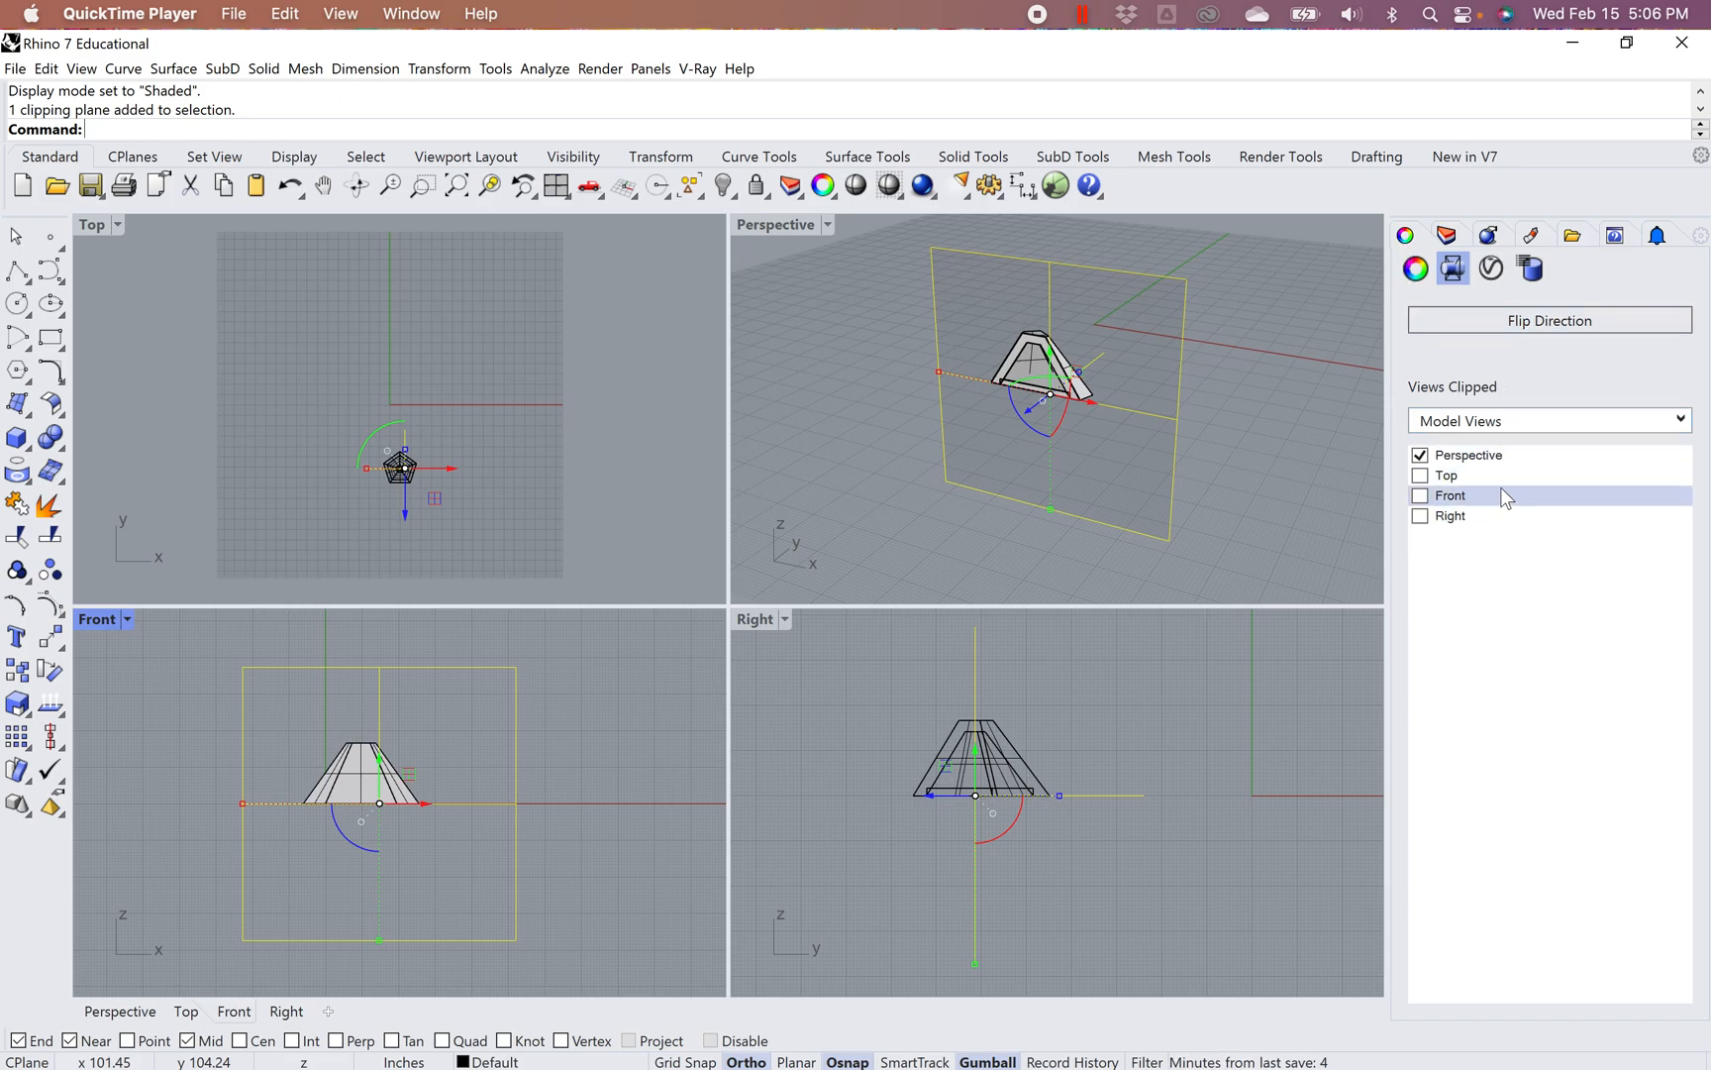
left_click(1420, 496)
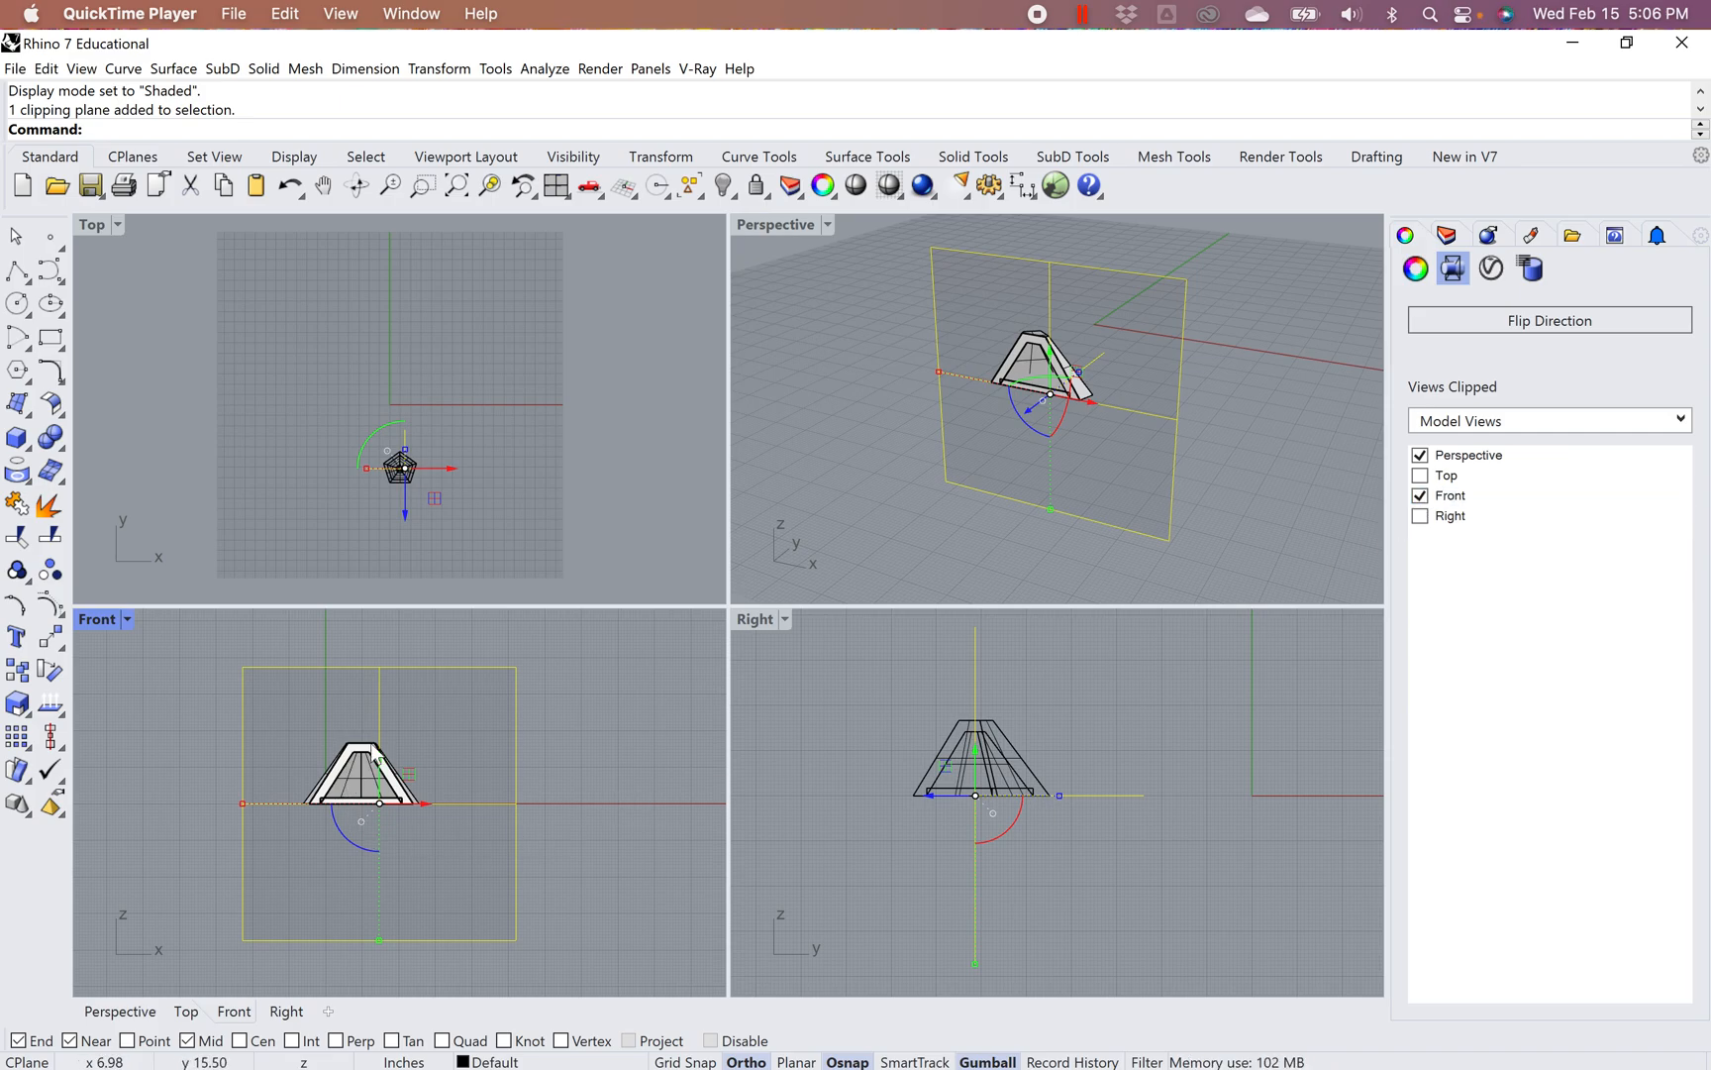
Create a Make2D drawing of the pyramid, floor and clipping plane from the Front view, maintaining source layers and including clipping plane intersections
left_click(623, 811)
left_click_drag(588, 847, 273, 722)
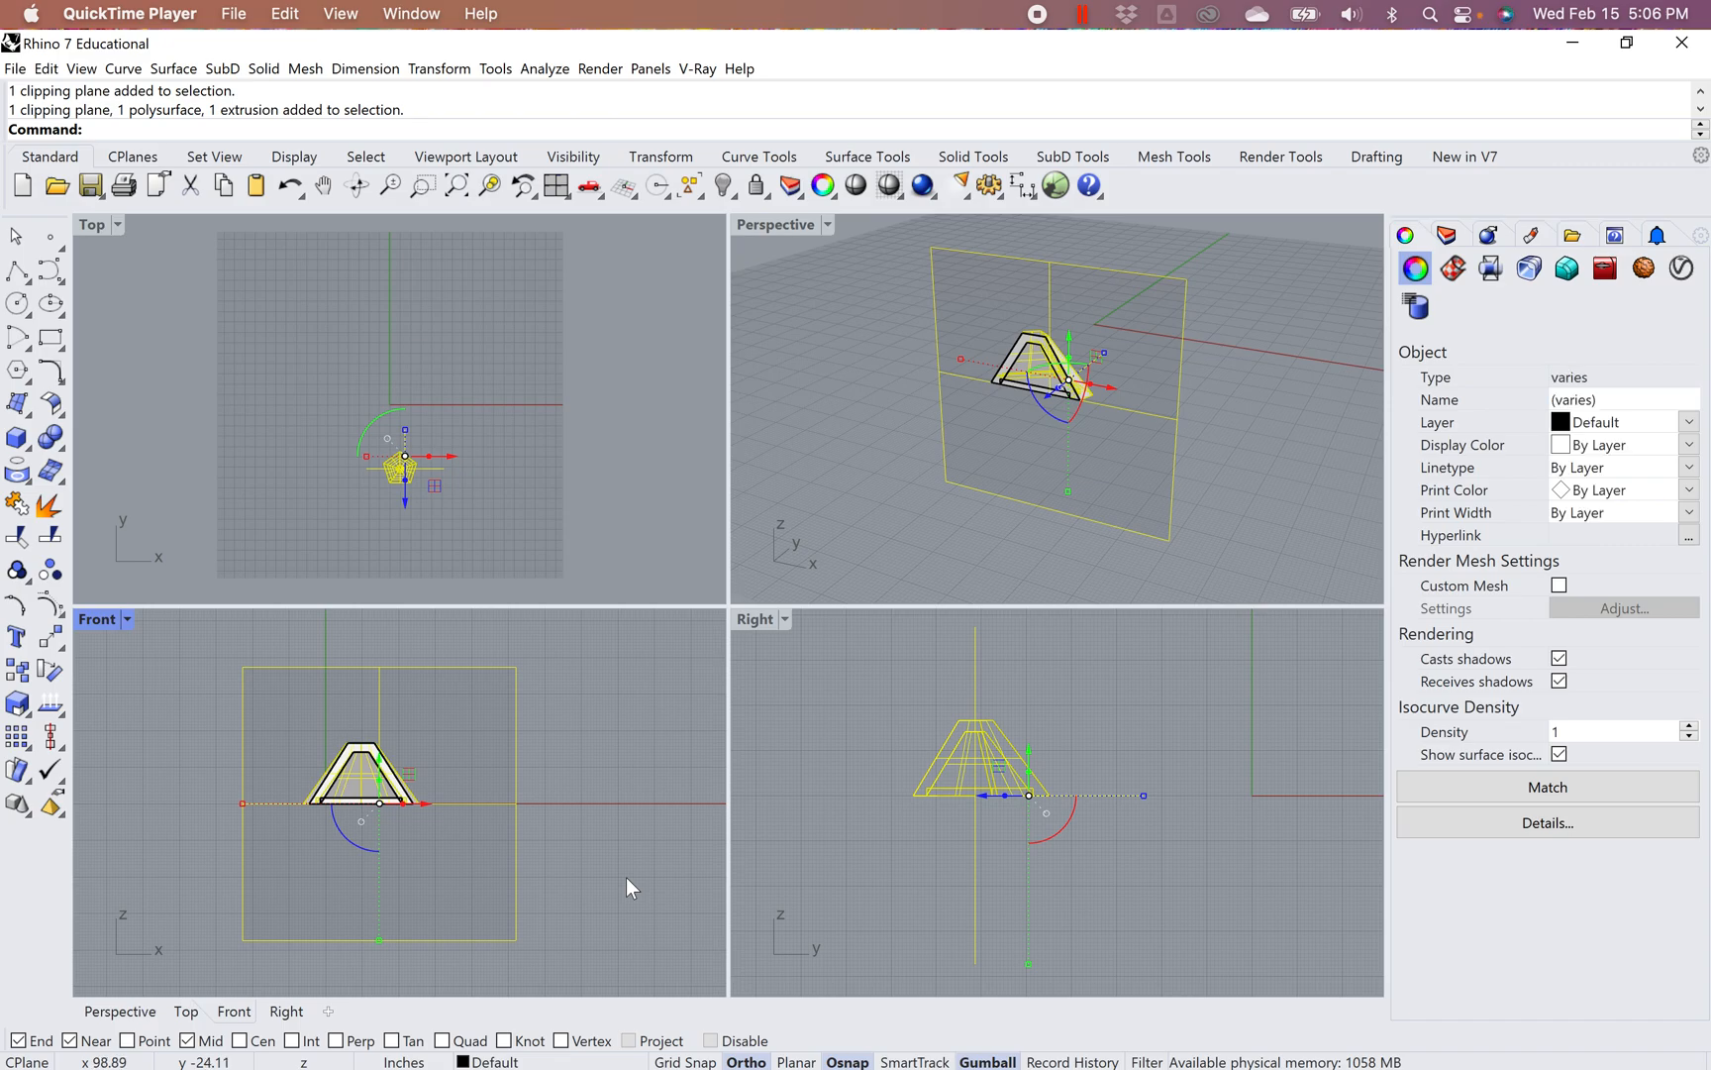
type("Make2D")
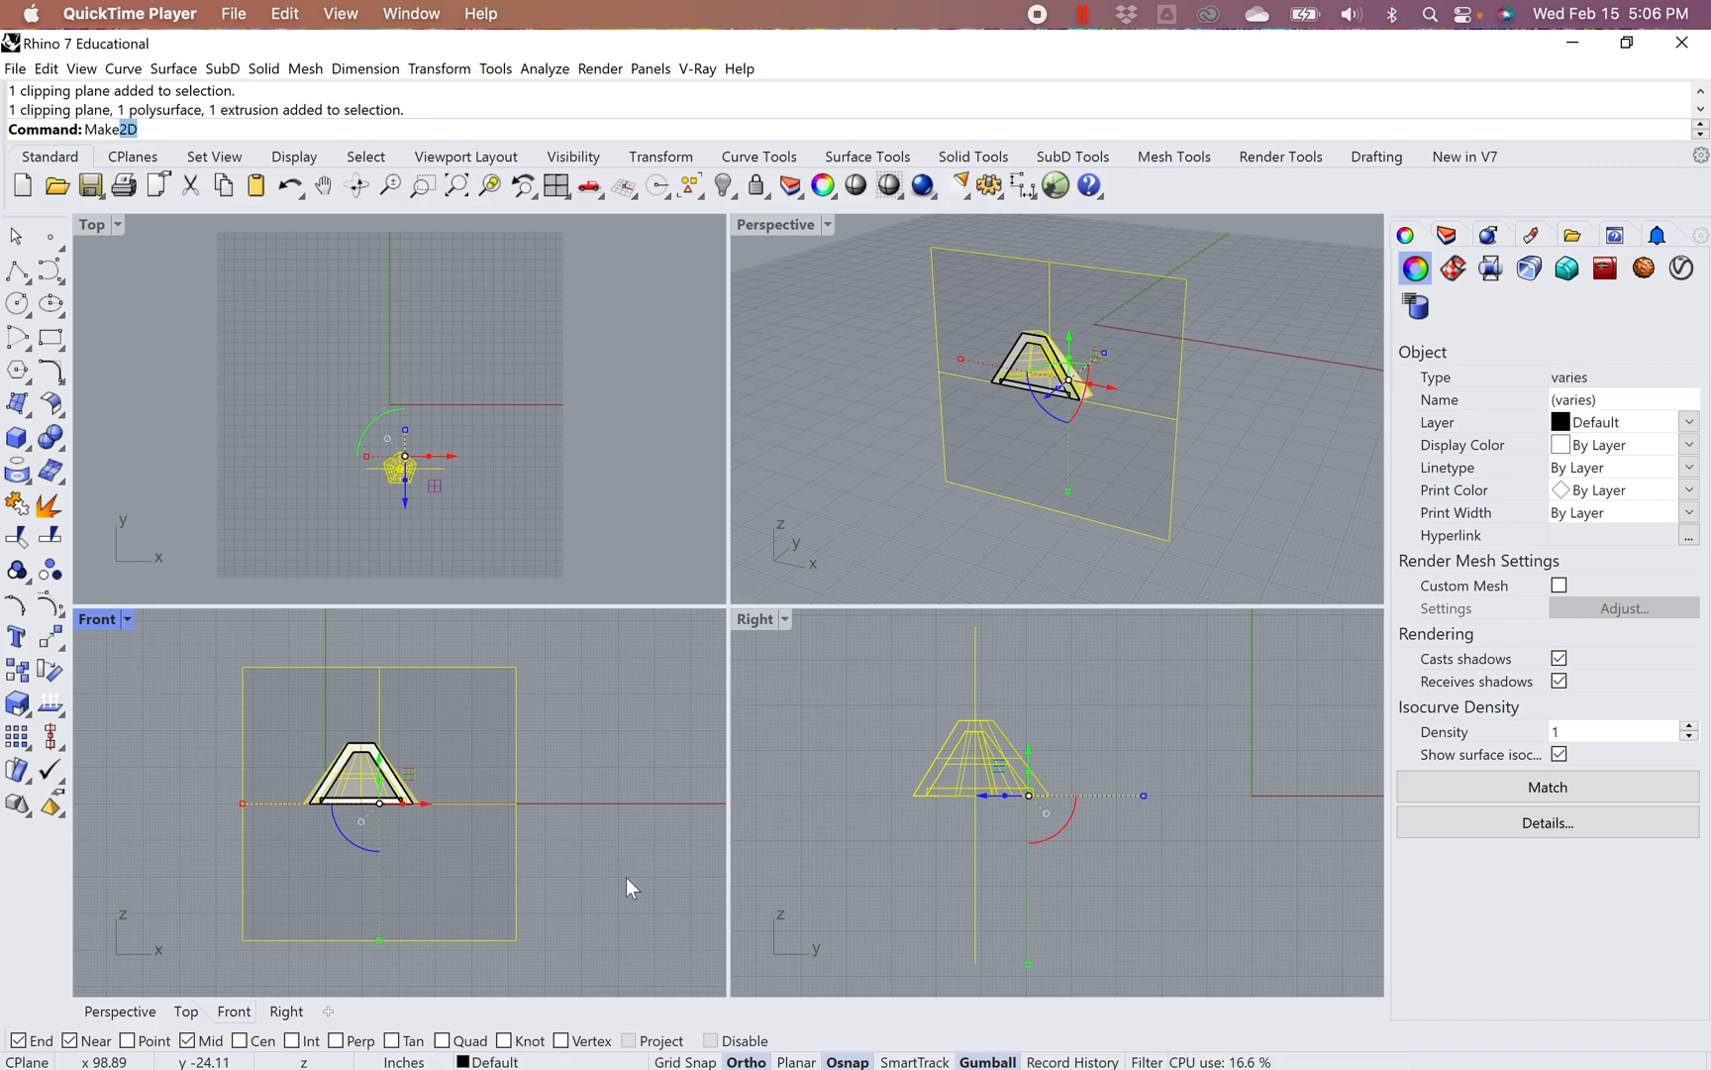
key("Return")
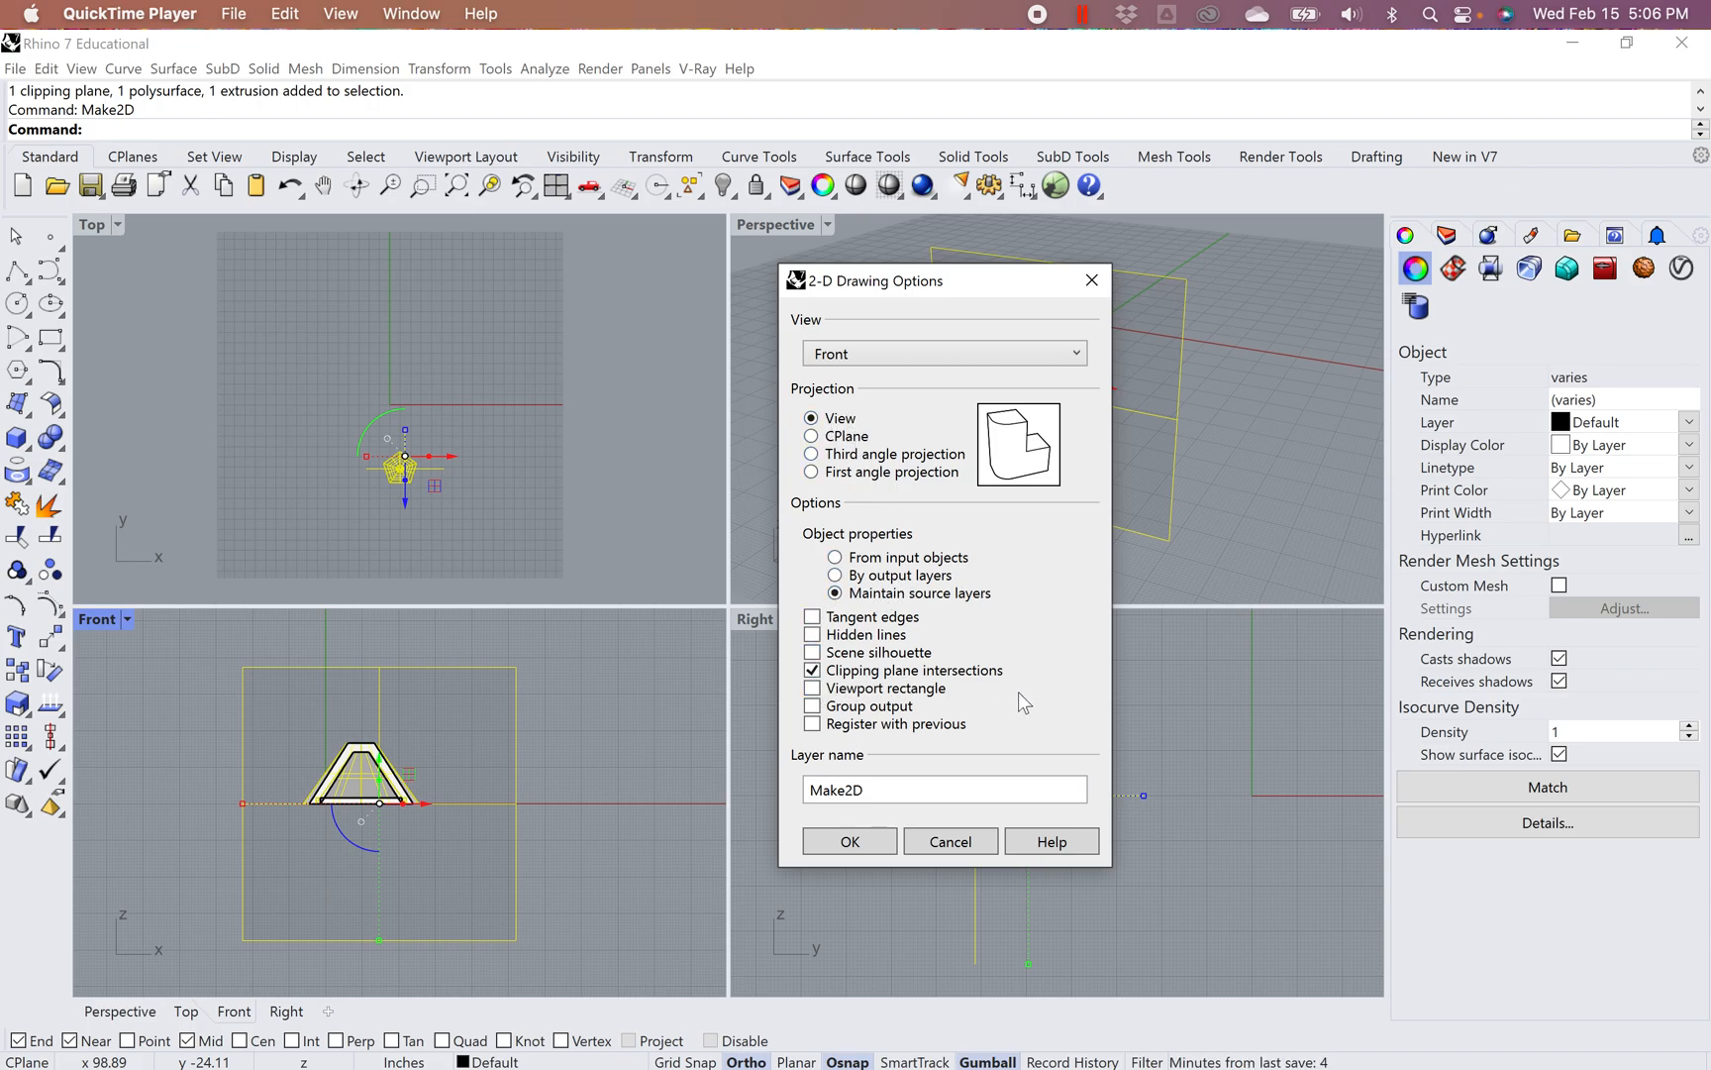
left_click(849, 841)
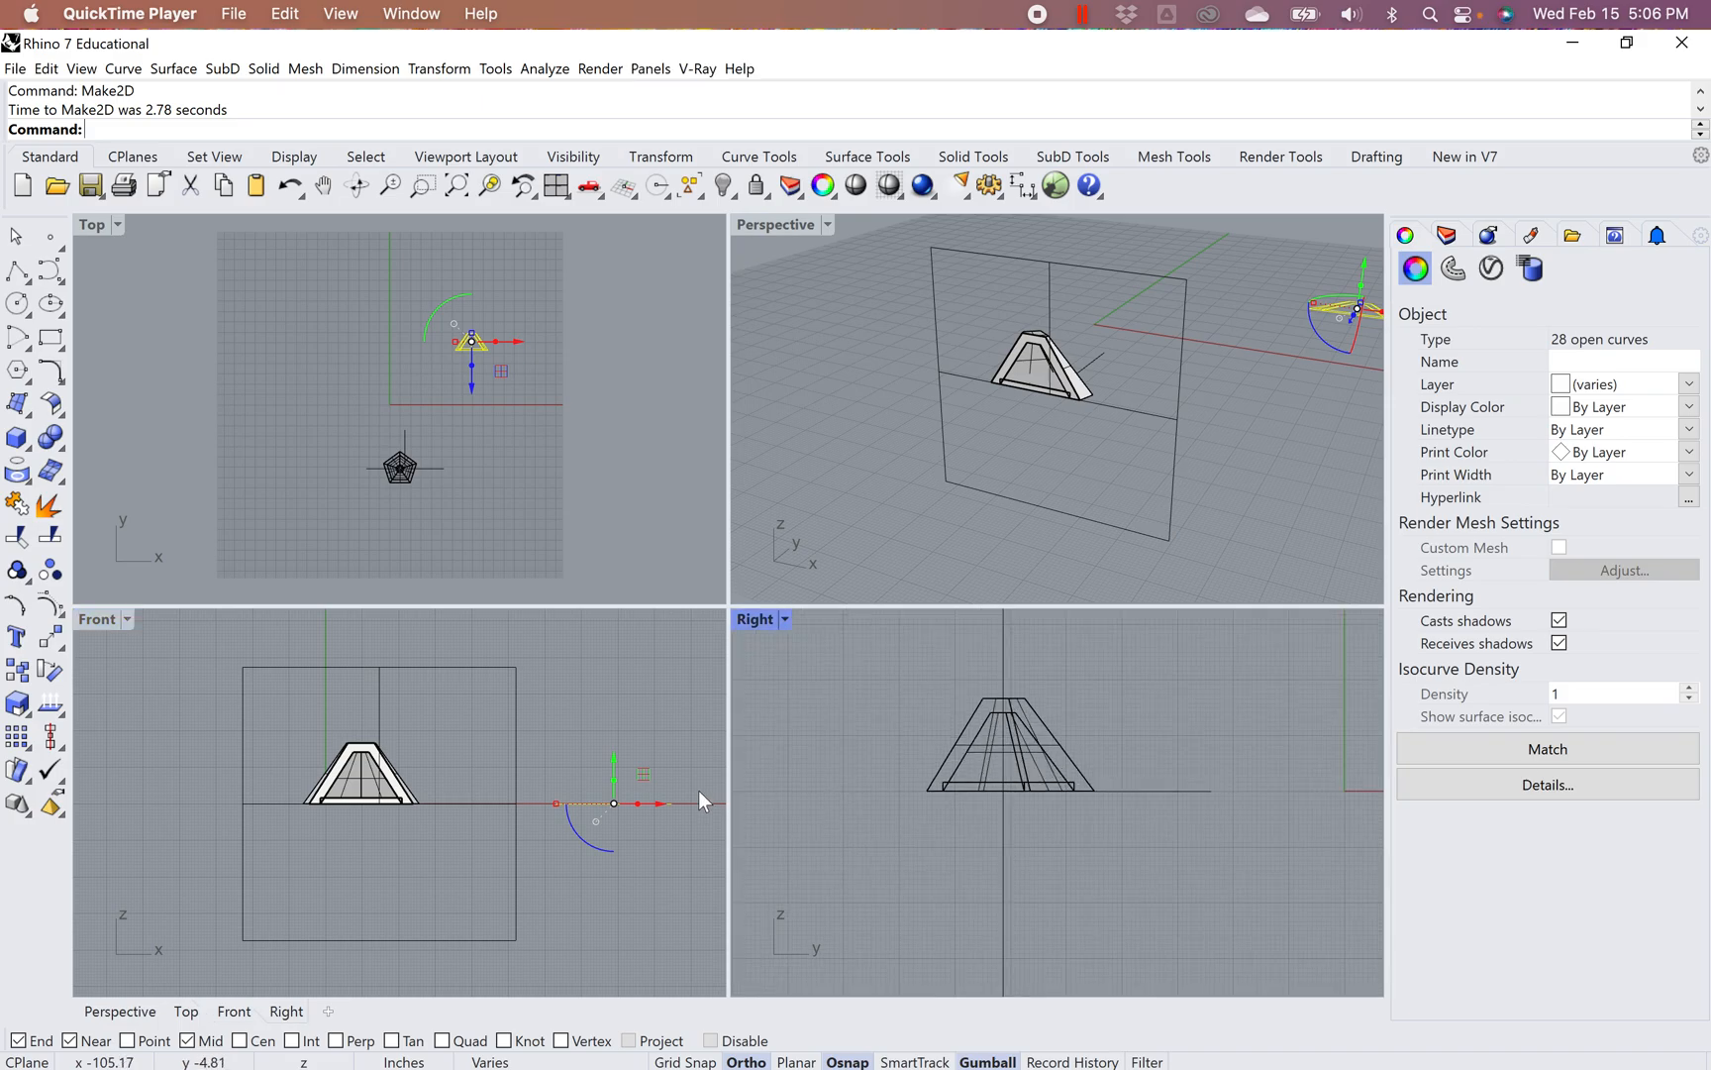
Examine the generated 2D section drawing in the Top viewport
scroll(561, 427, "down", 2)
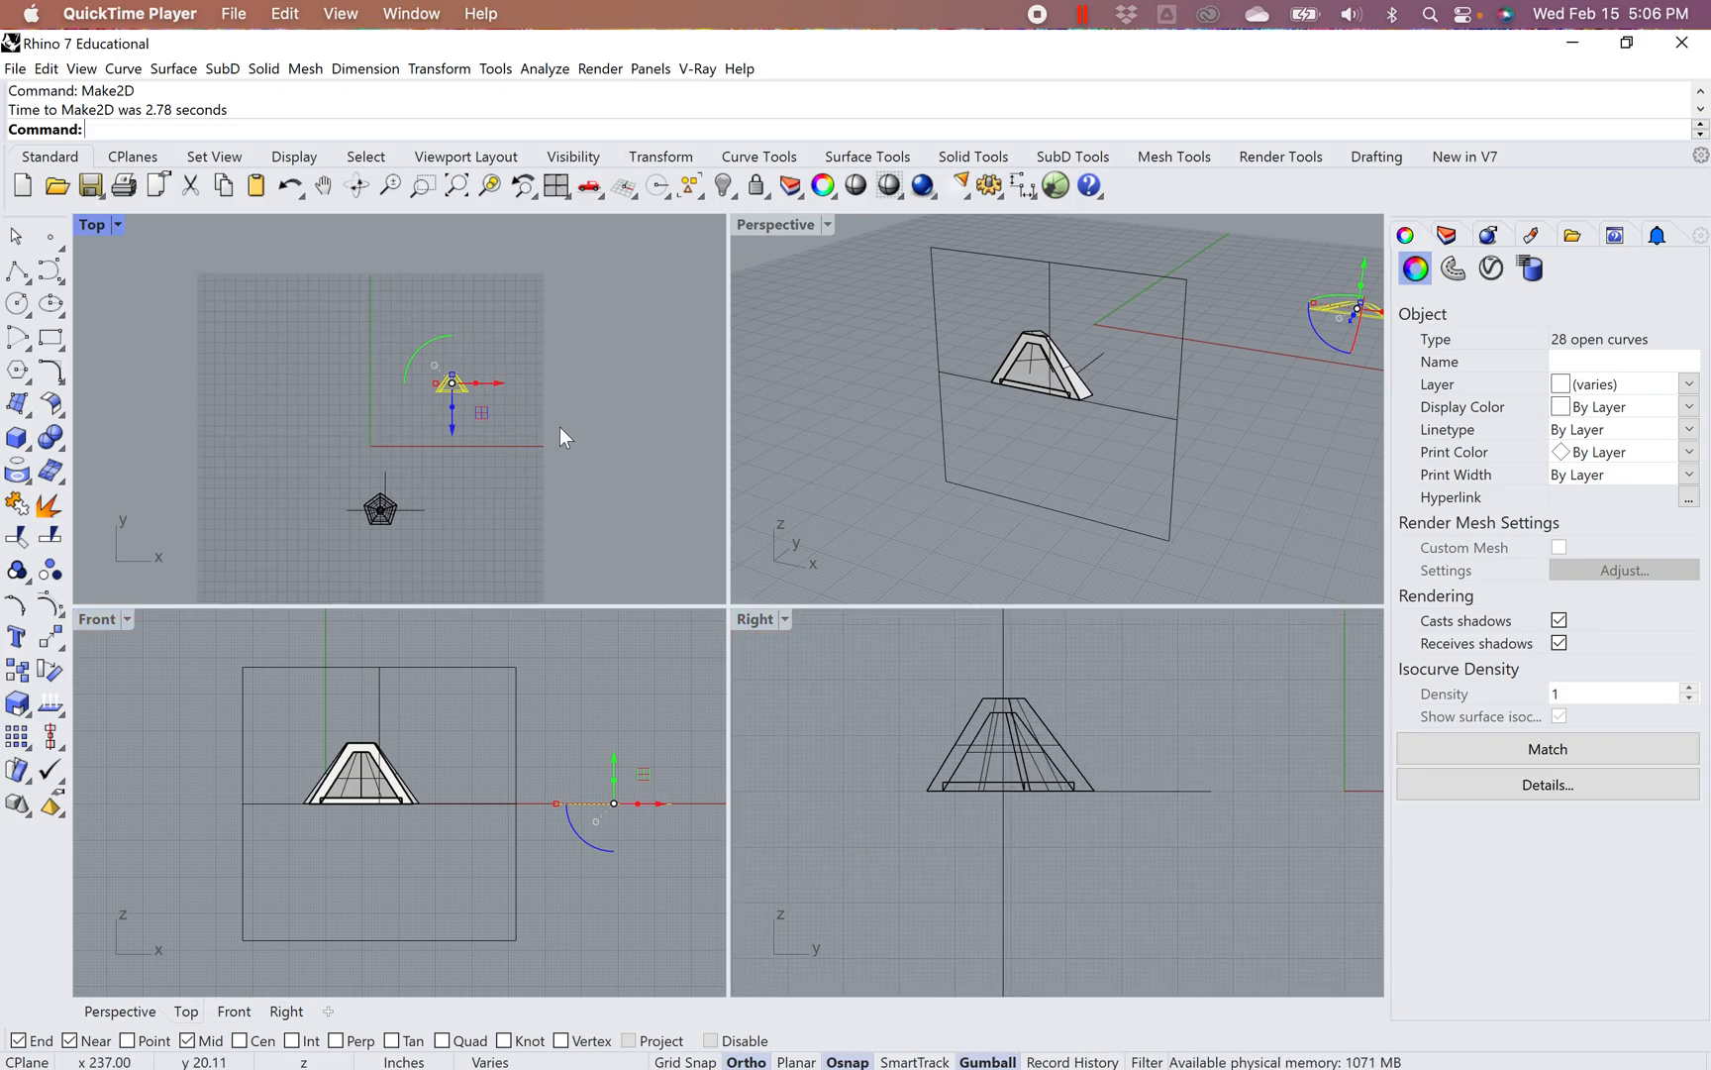
scroll(419, 393, "up", 5)
scroll(346, 349, "up", 4)
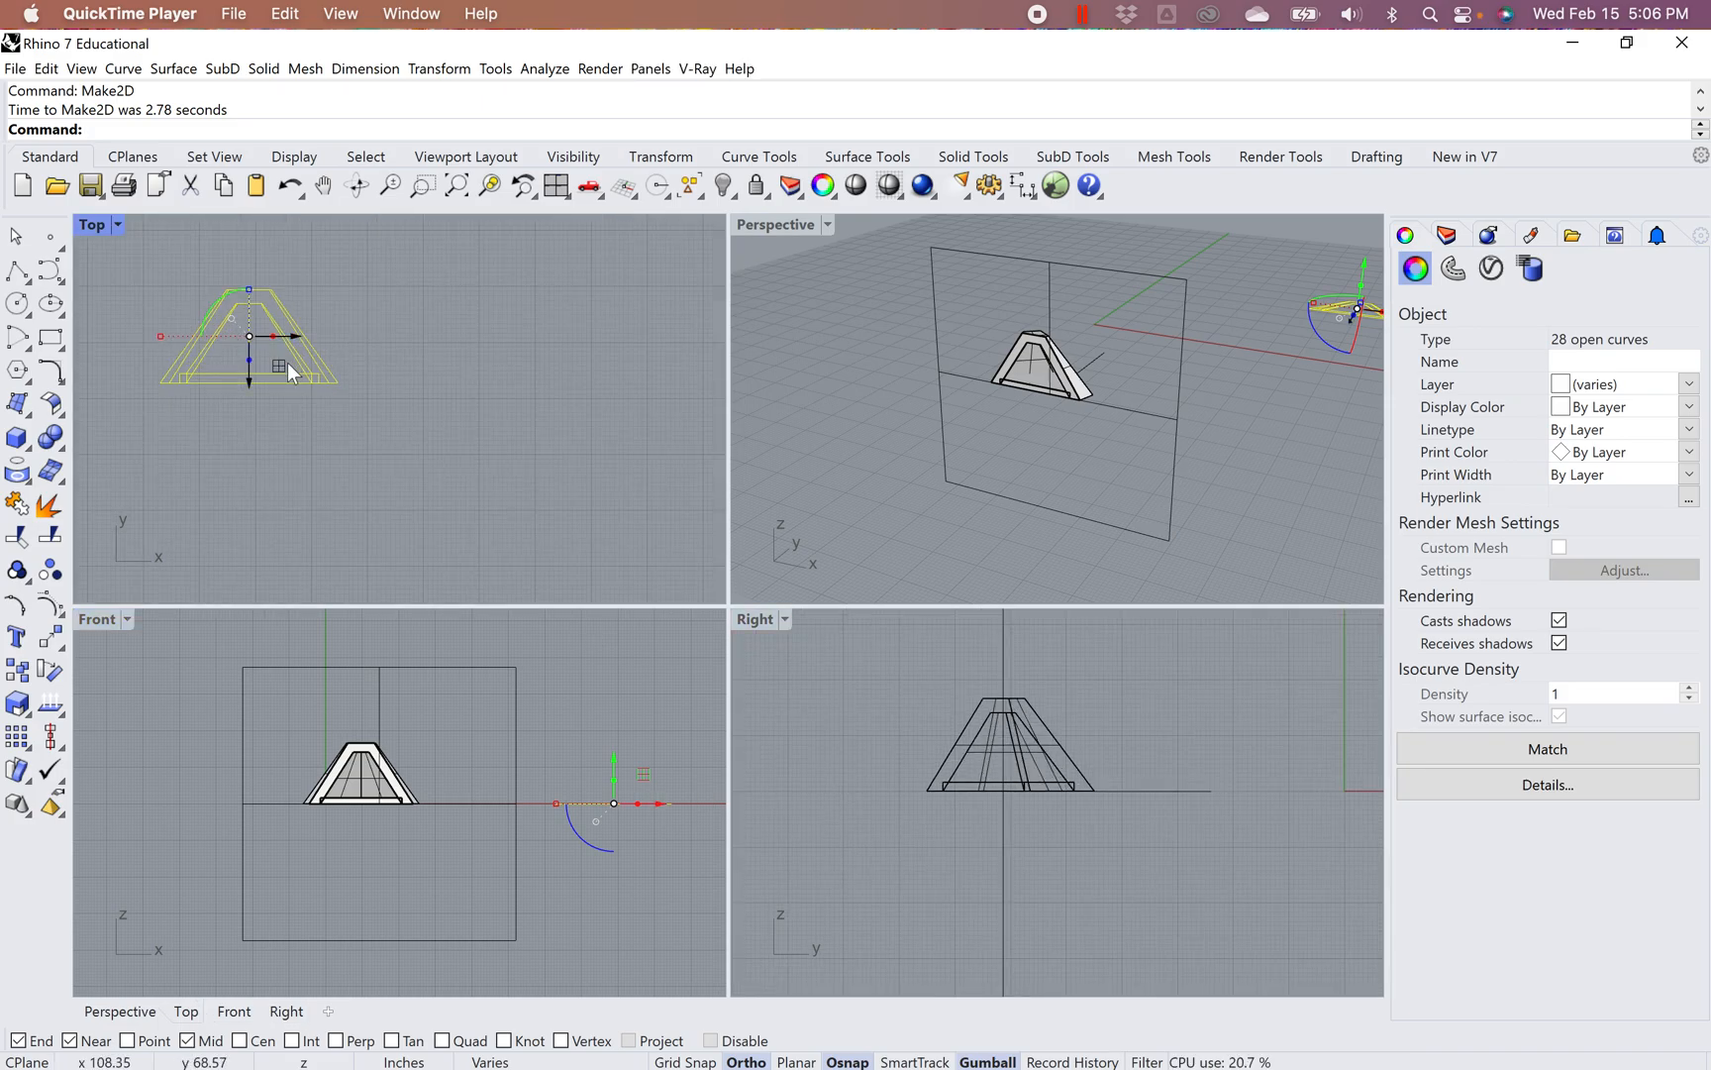
left_click(445, 392)
scroll(459, 412, "down", 6)
scroll(462, 414, "down", 12)
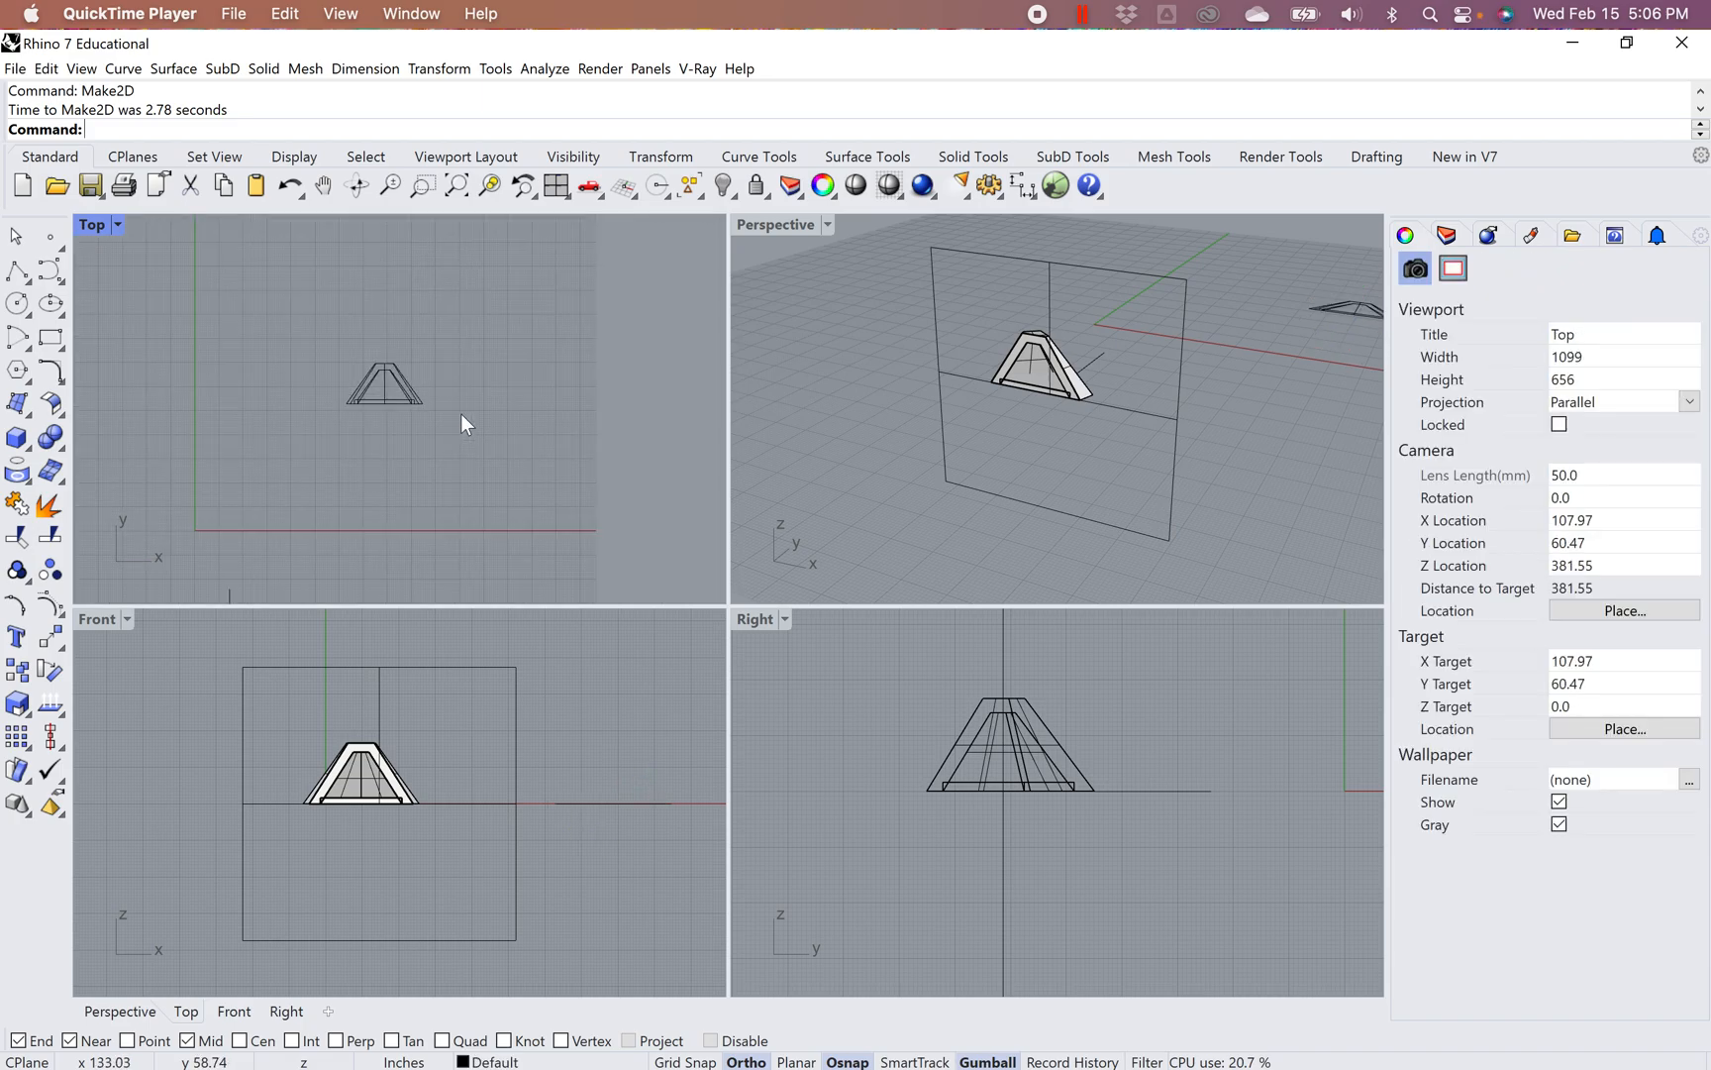
right_click_drag(475, 475, 509, 461)
Flip the direction of the clipping plane and inspect the cut from the other side in Perspective
left_click(1176, 426)
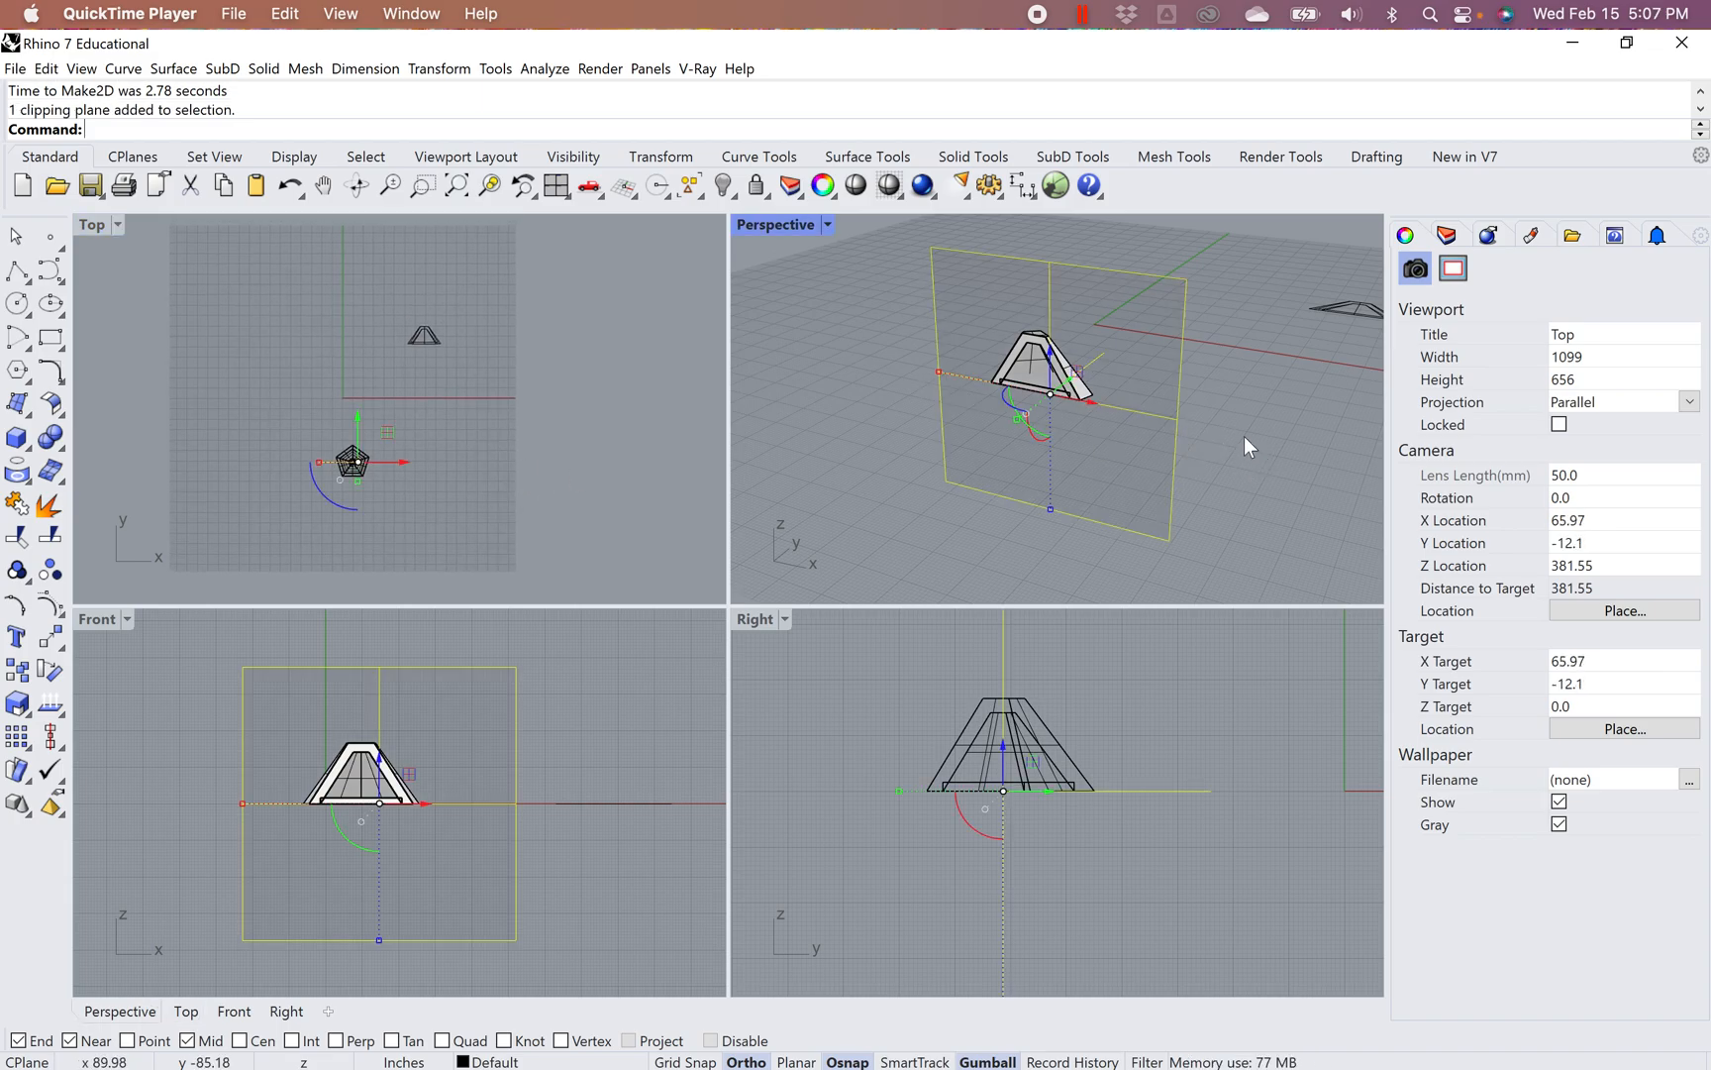
right_click_drag(1248, 435, 1308, 376)
left_click(1559, 329)
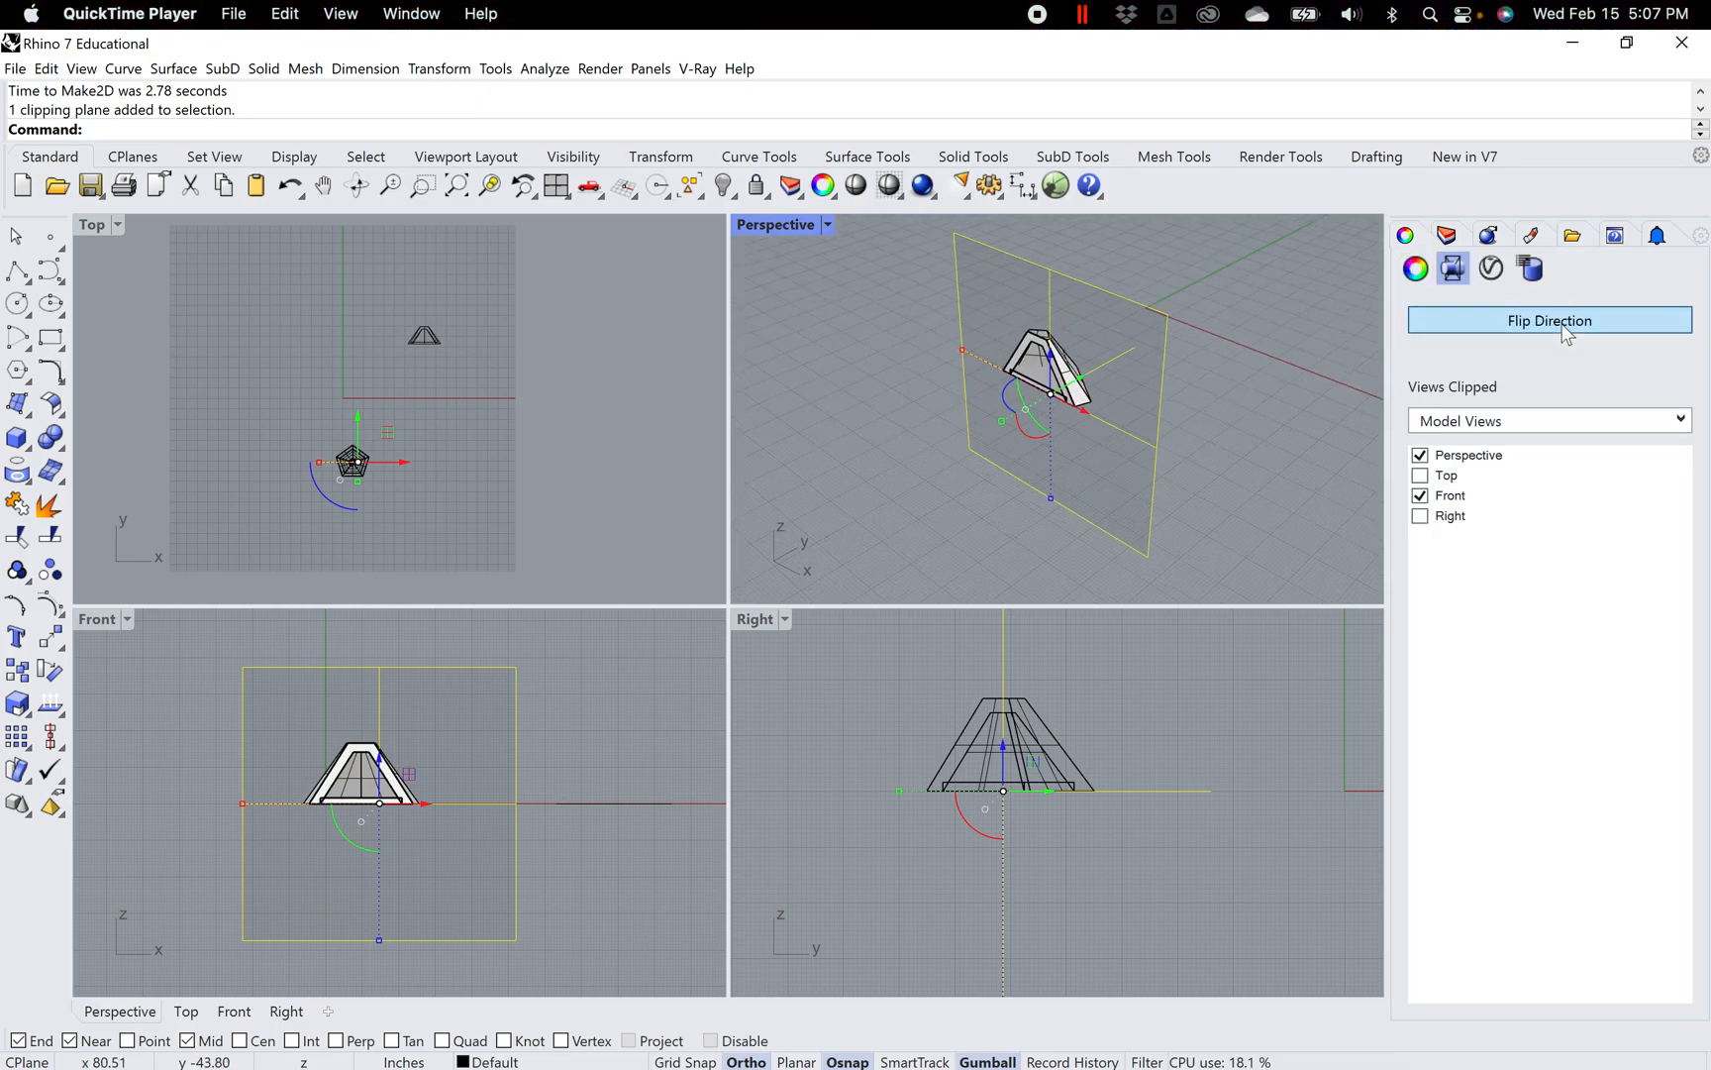
left_click(1211, 443)
right_click_drag(1216, 458, 1152, 462)
left_click(1063, 408)
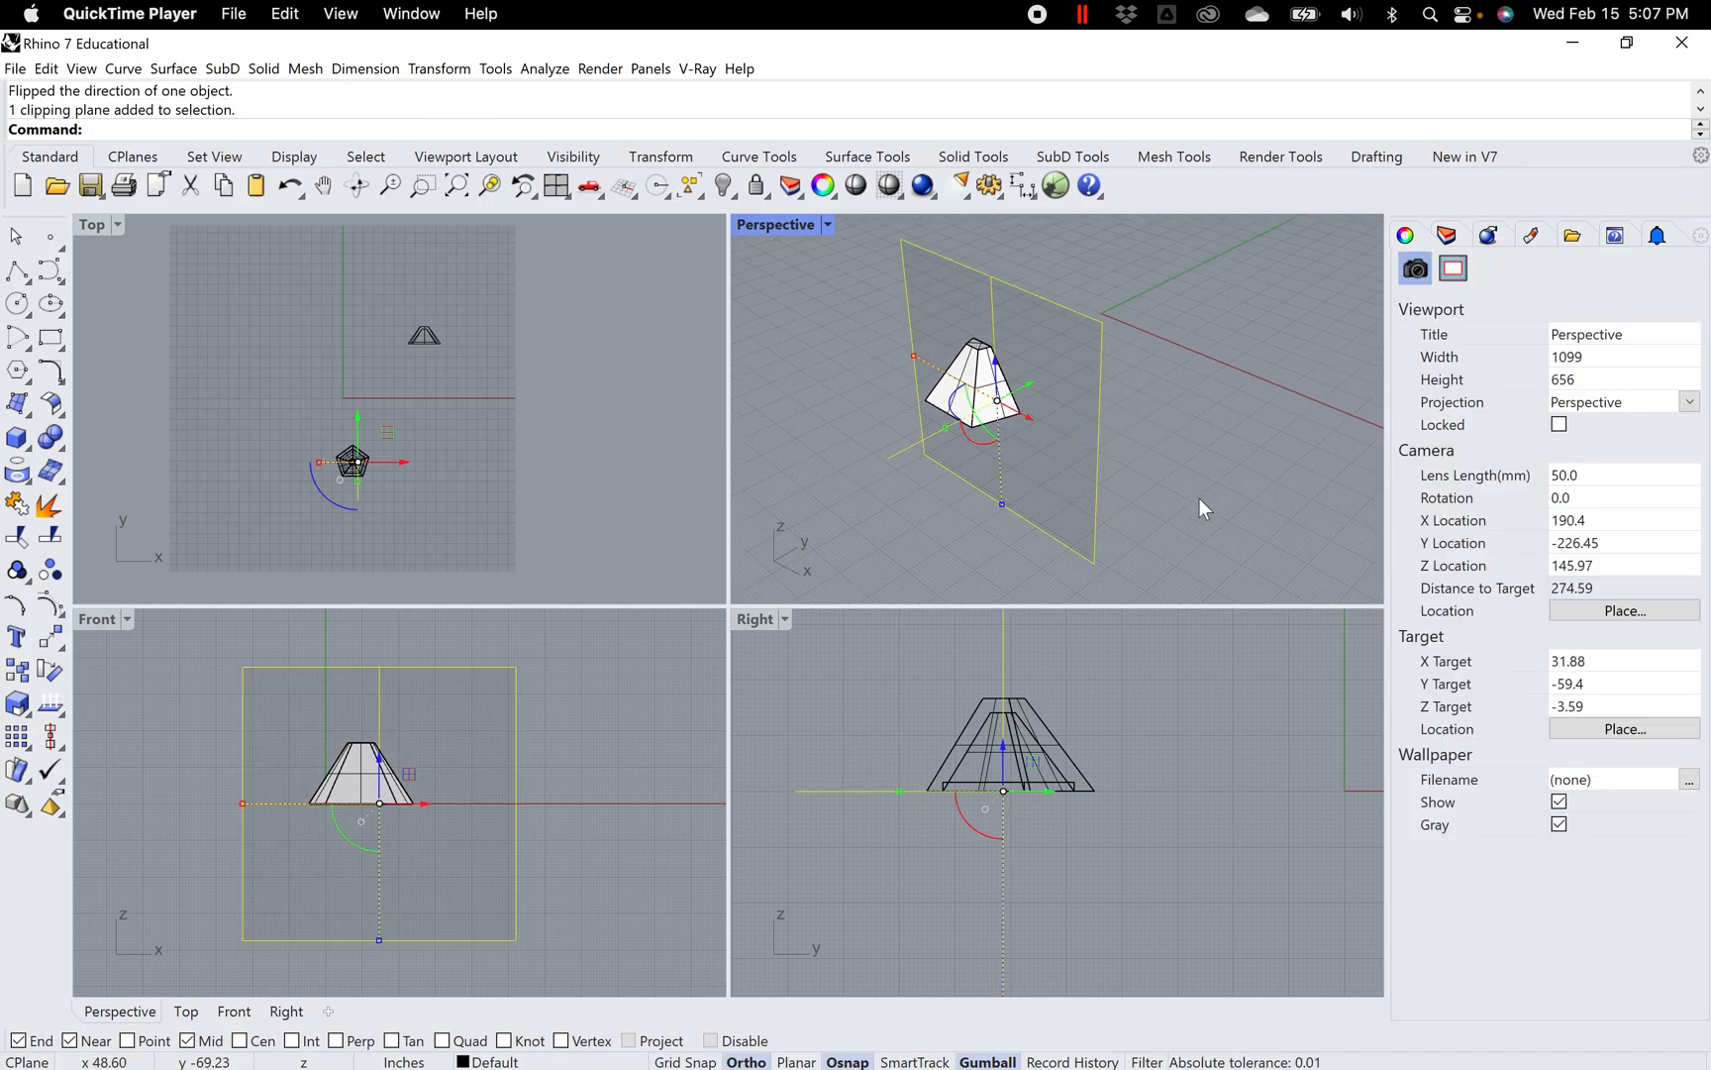
scroll(1204, 493, "down", 3)
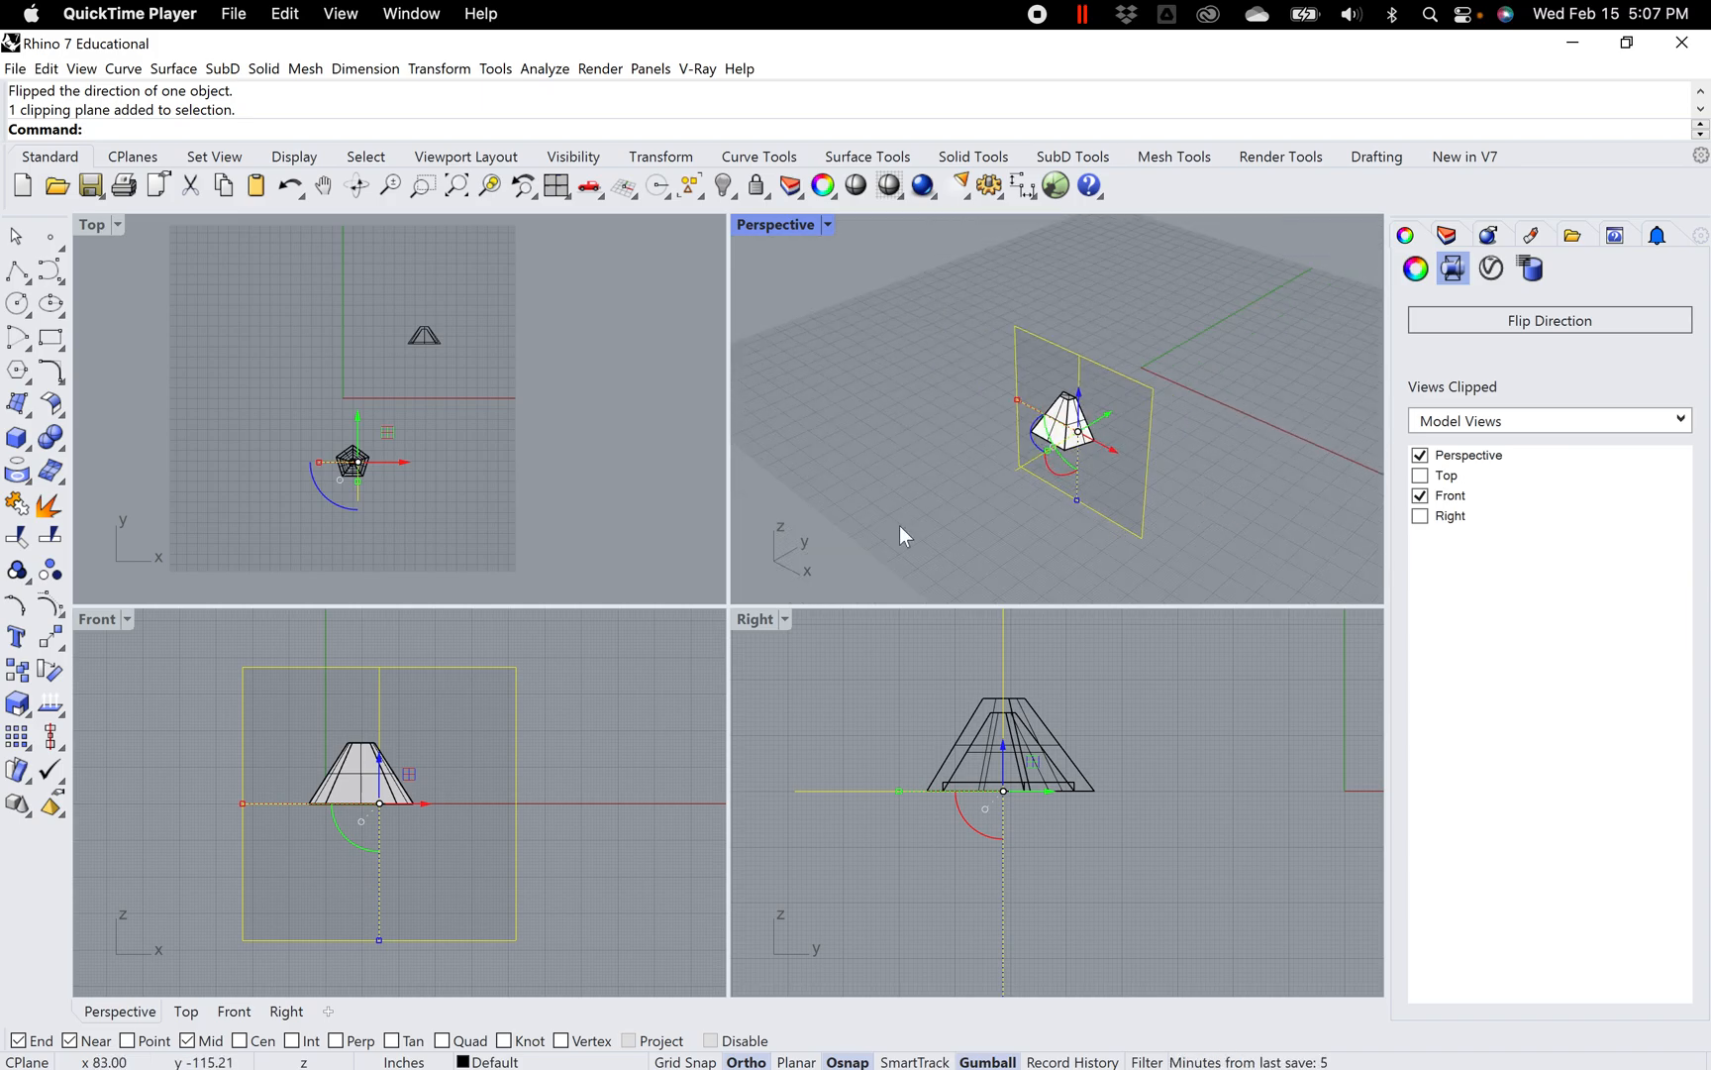
Flip the clipping plane's direction back and enable it for the Top view
left_click(476, 493)
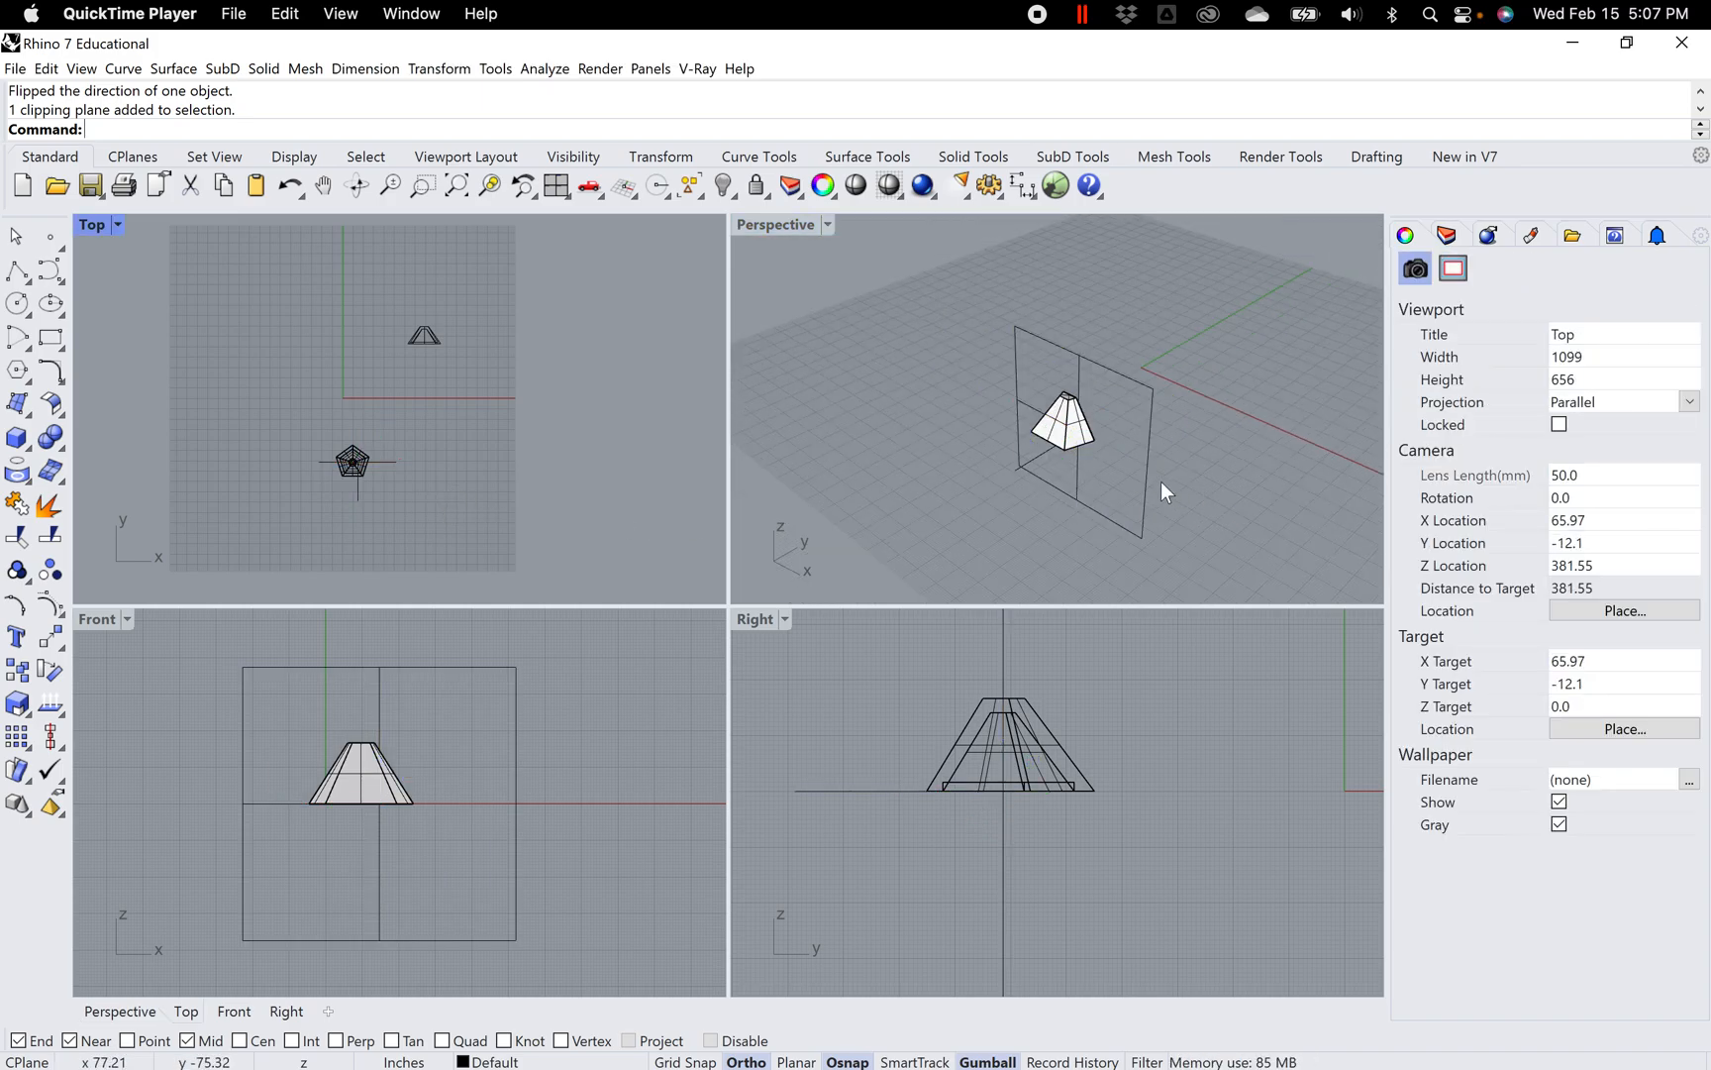
right_click_drag(1162, 484, 1117, 489, "shift")
left_click(1044, 468)
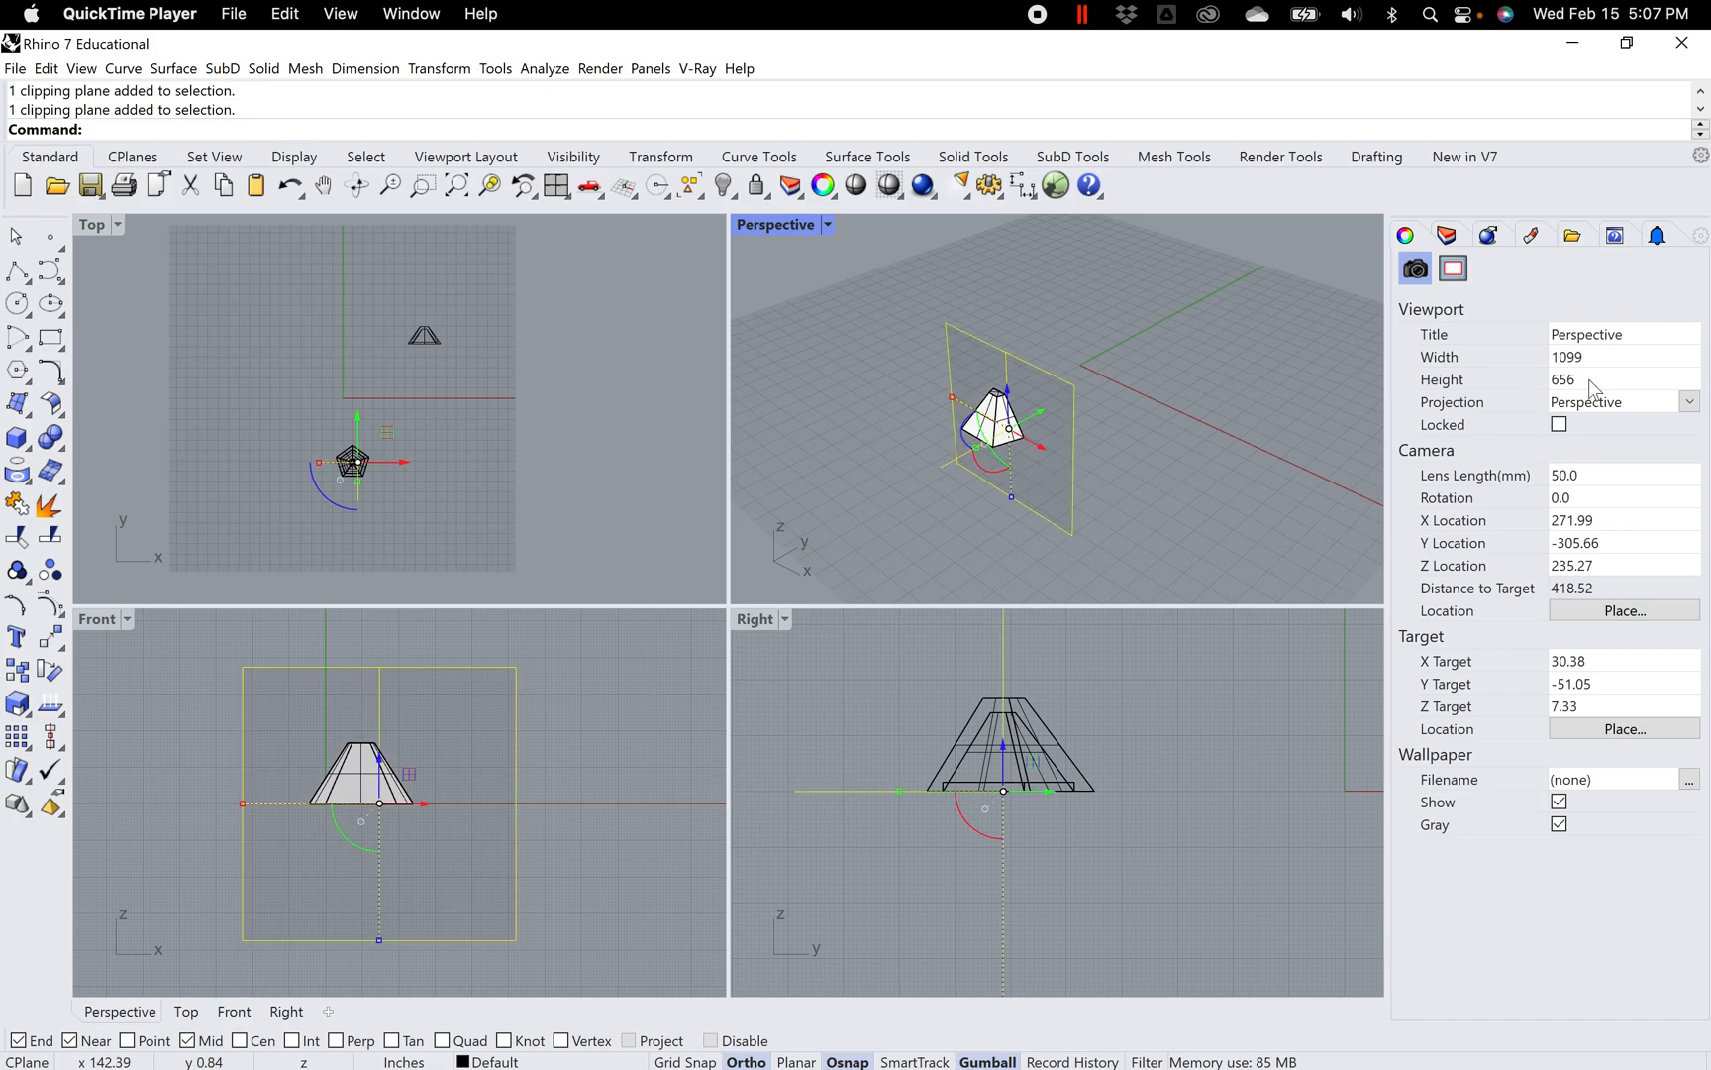
left_click(1443, 261)
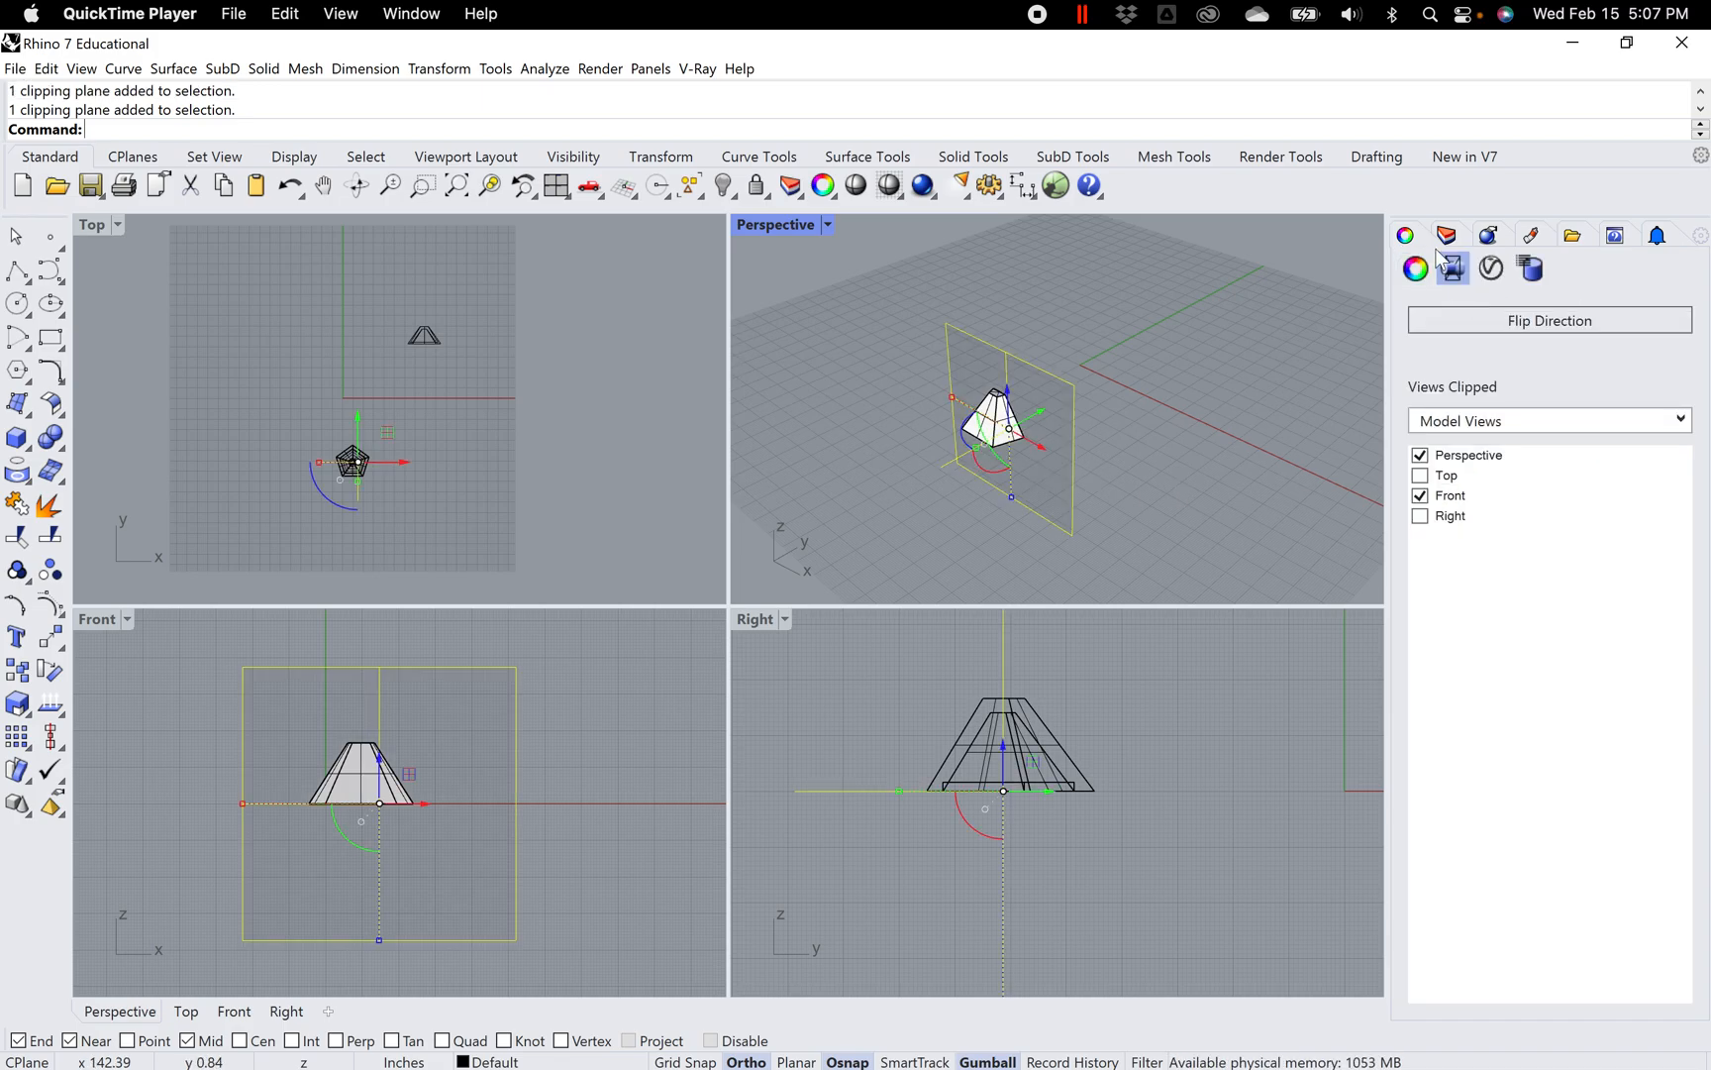
left_click(1517, 325)
left_click(1428, 479)
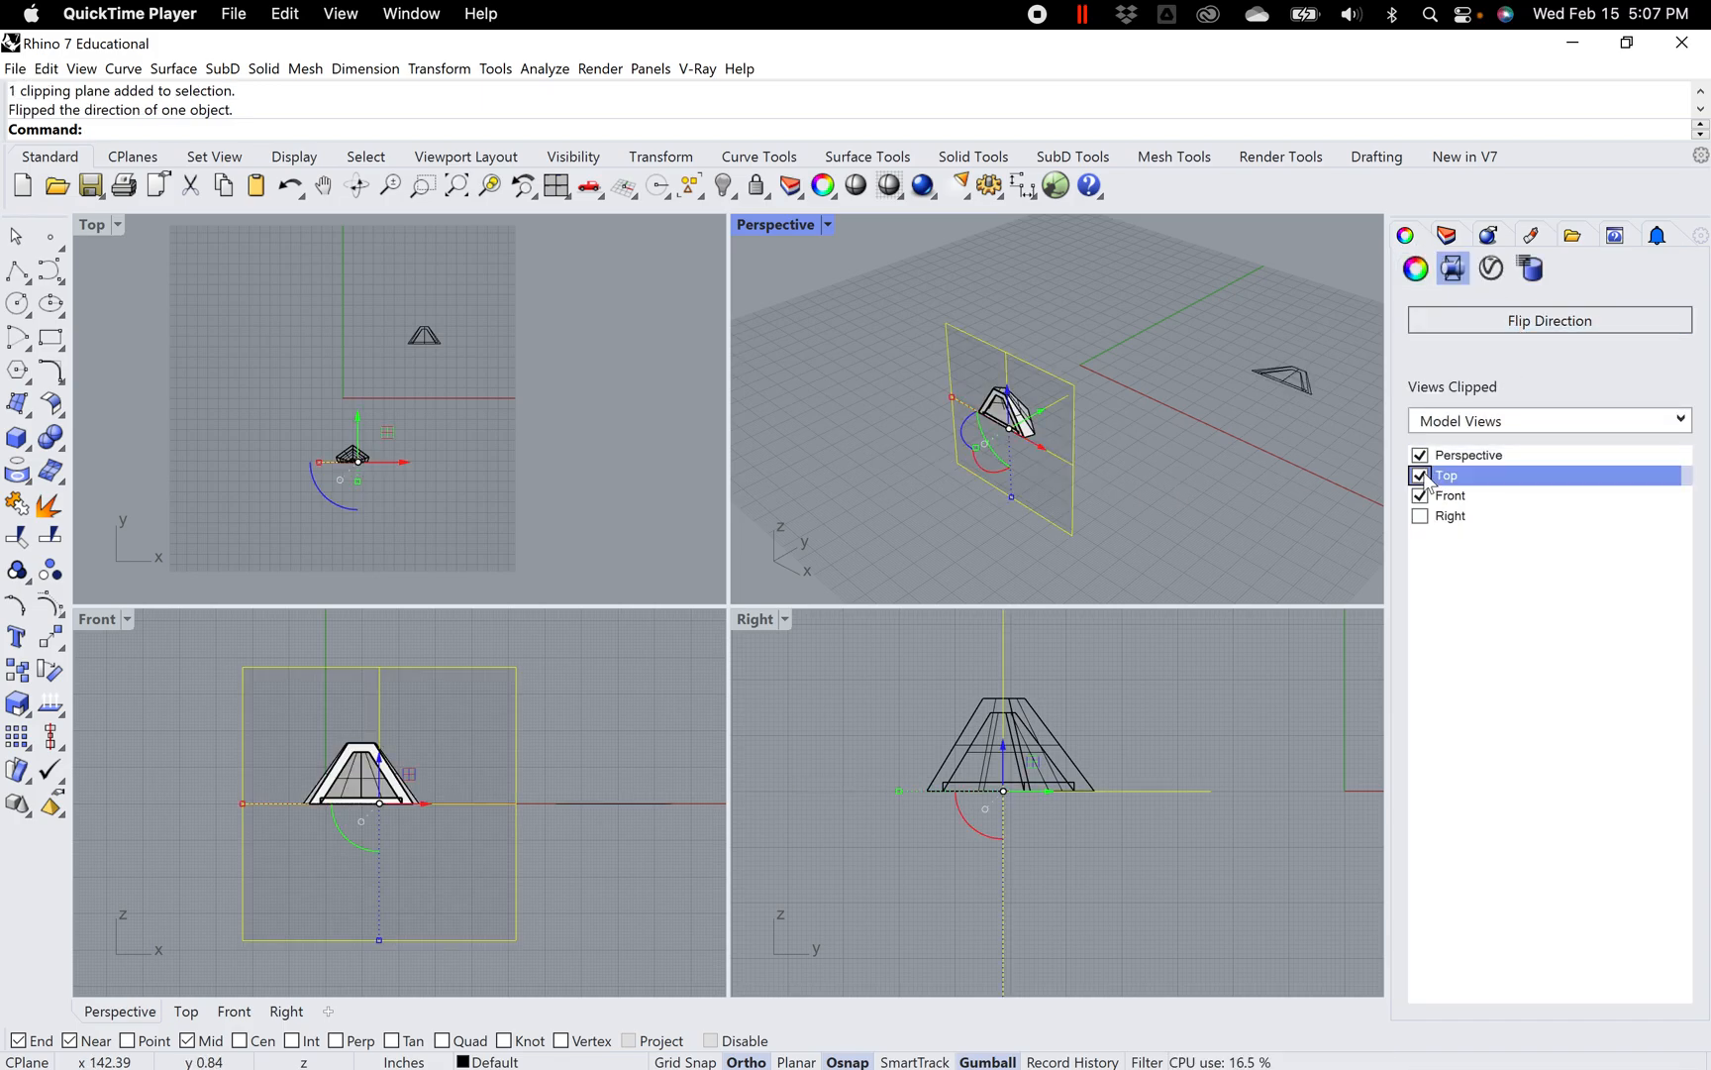
Reverse the clipping direction again and disable the clipping plane for the Top view
left_click(1461, 322)
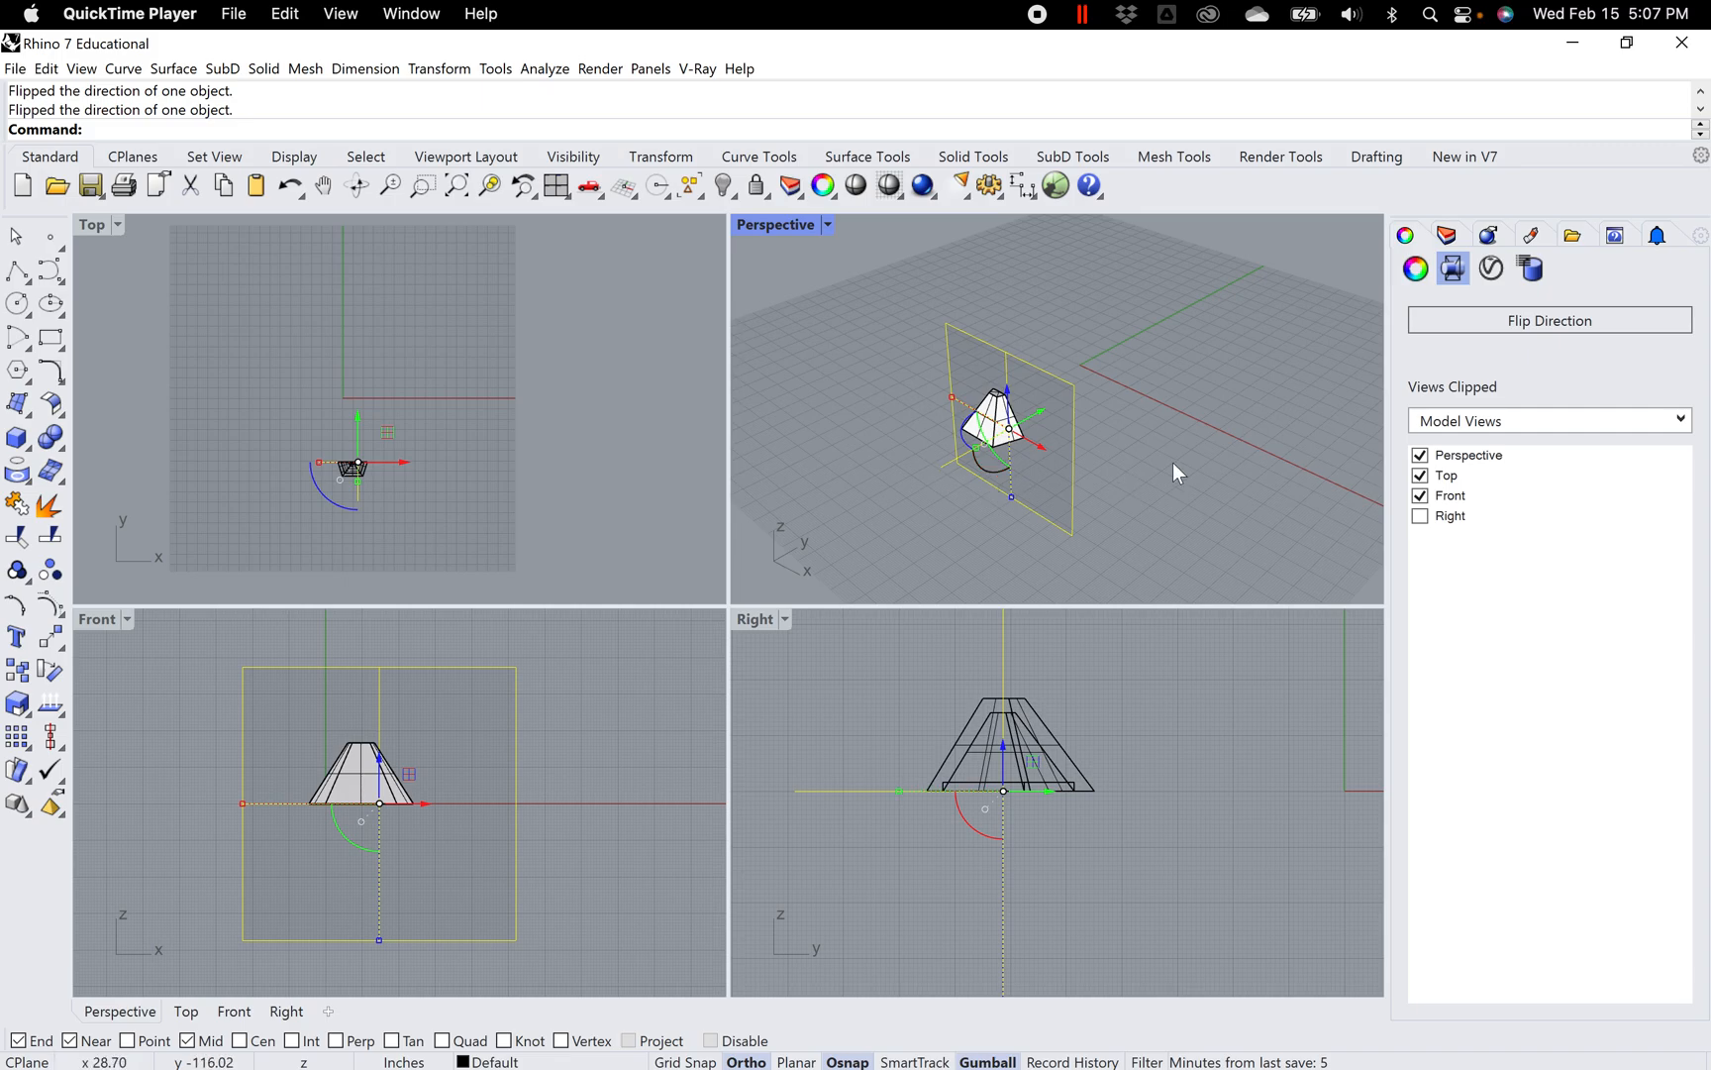
right_click_drag(509, 455, 490, 467)
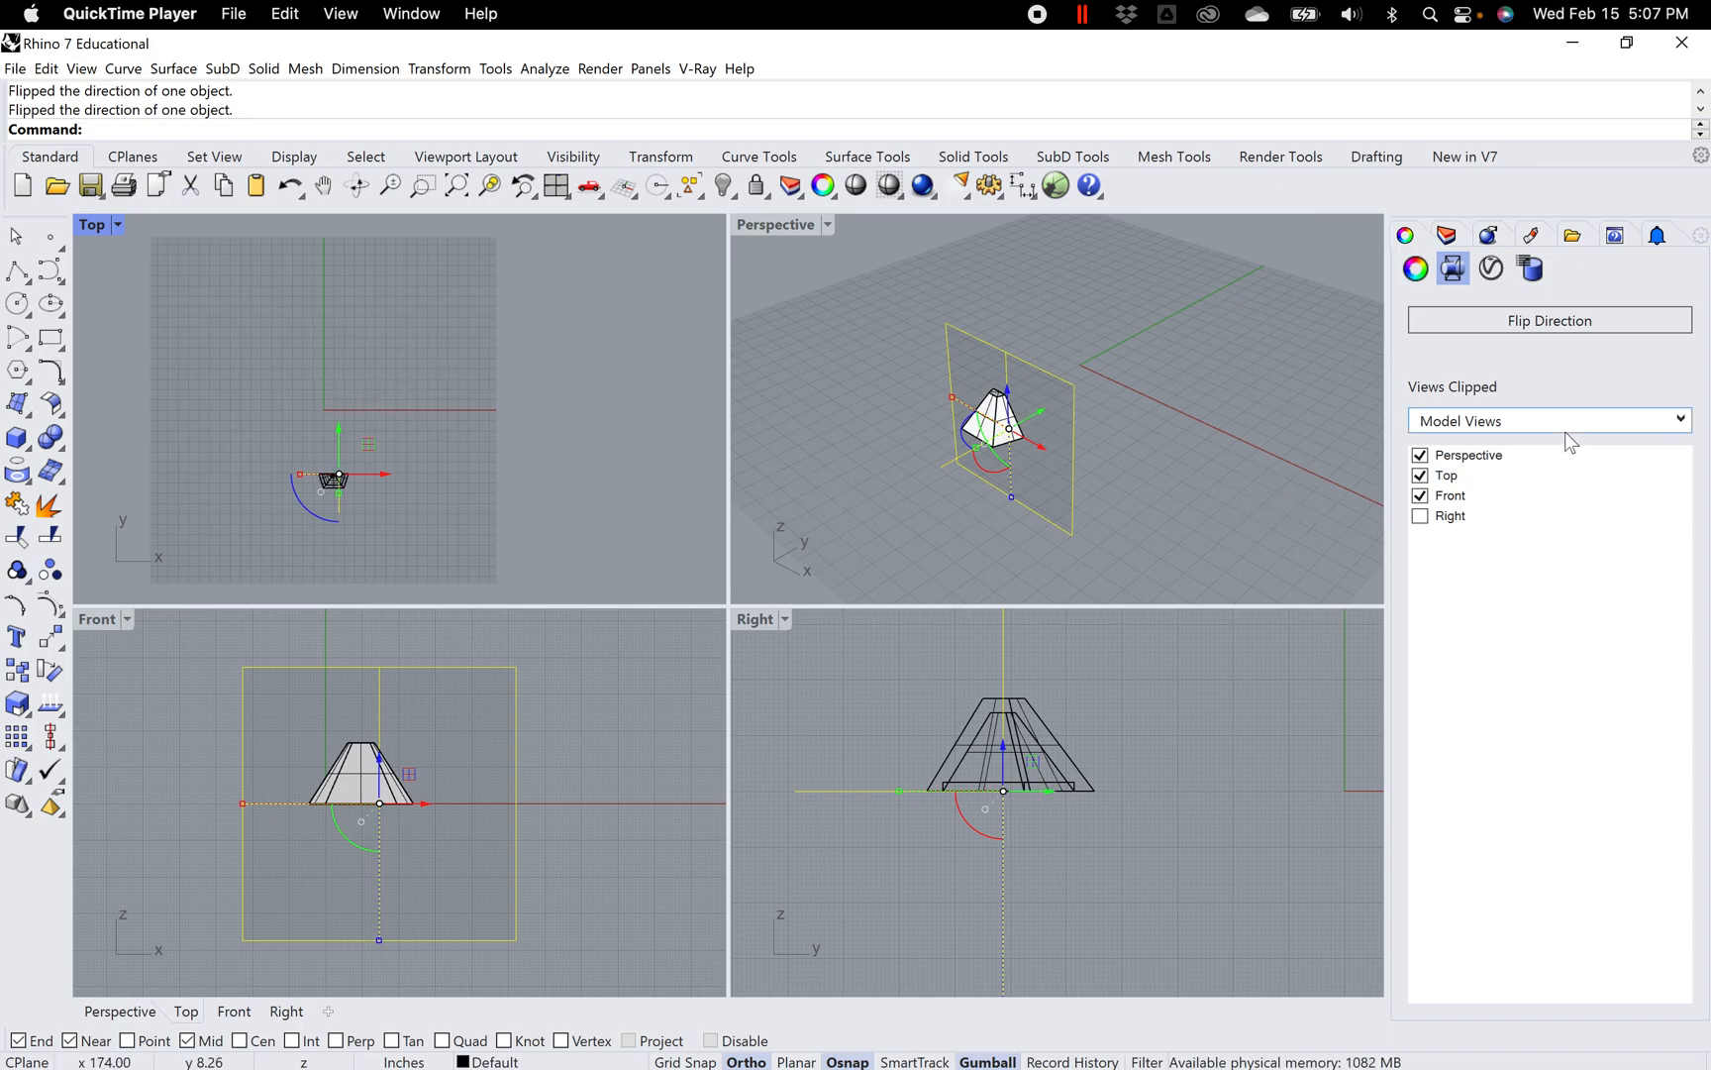
right_click_drag(1196, 445, 1012, 424)
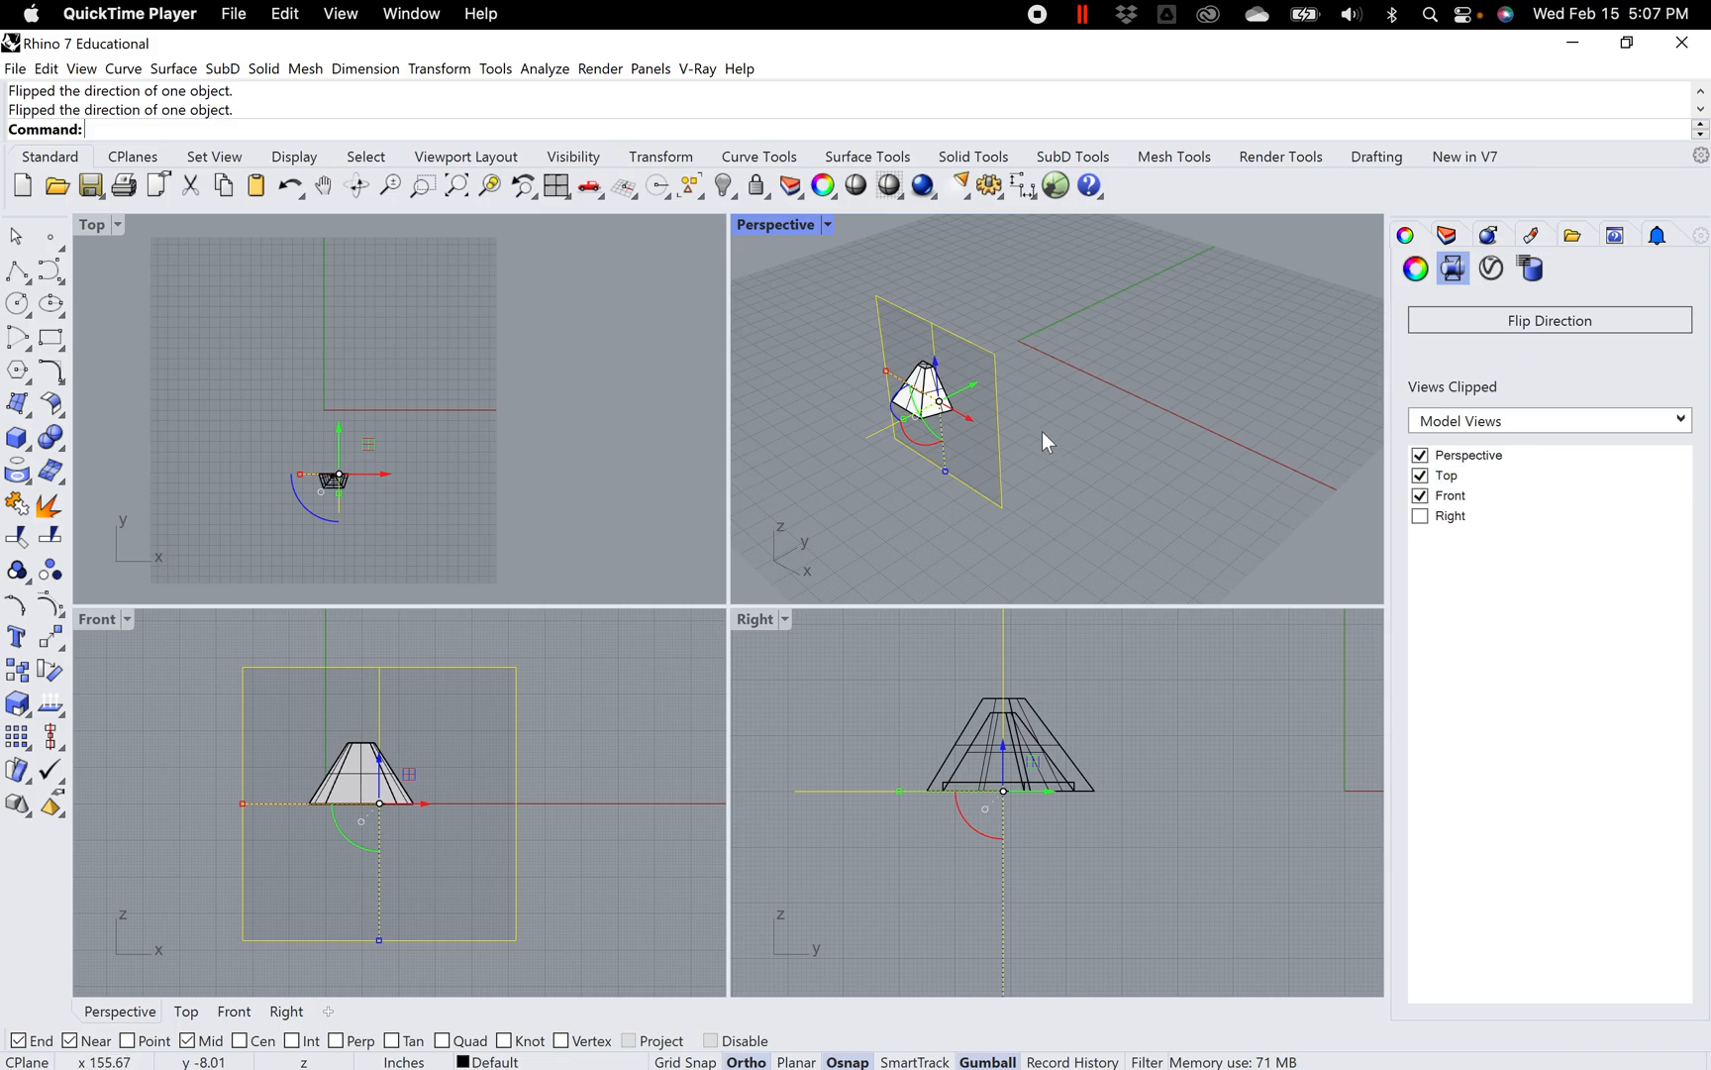
left_click(1420, 478)
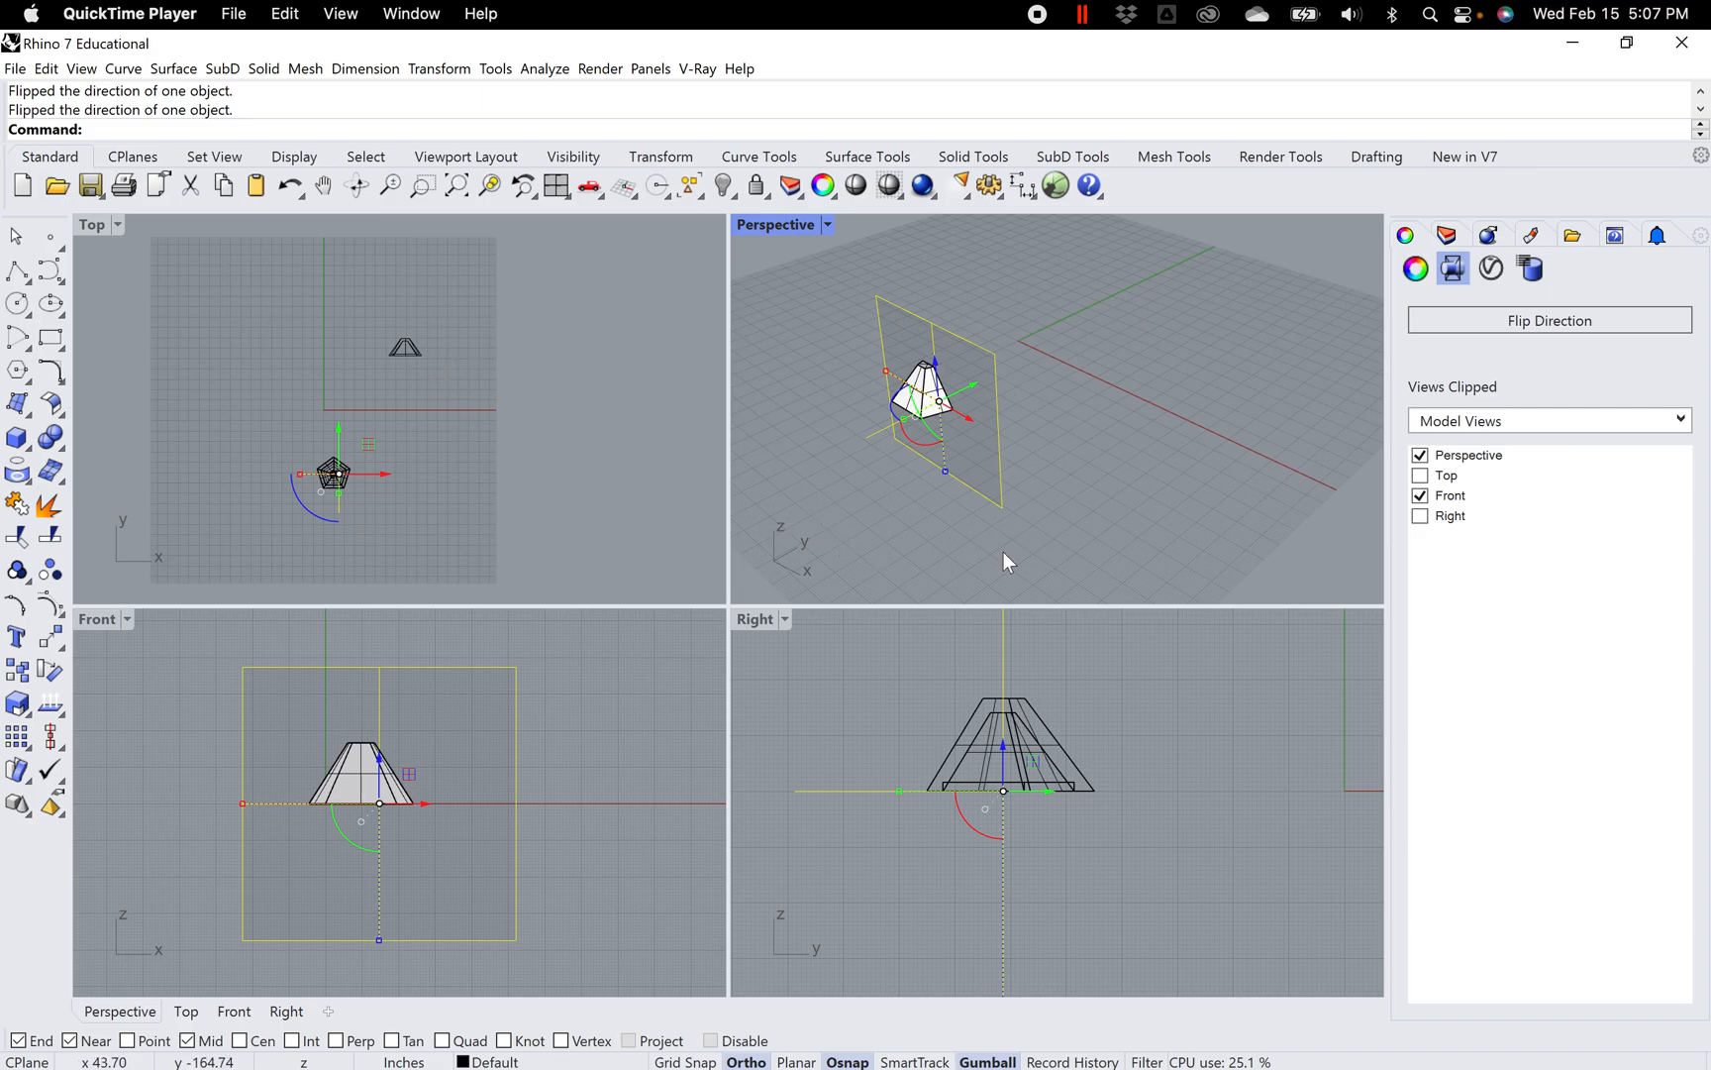
Delete the clipping plane
left_click(1101, 476)
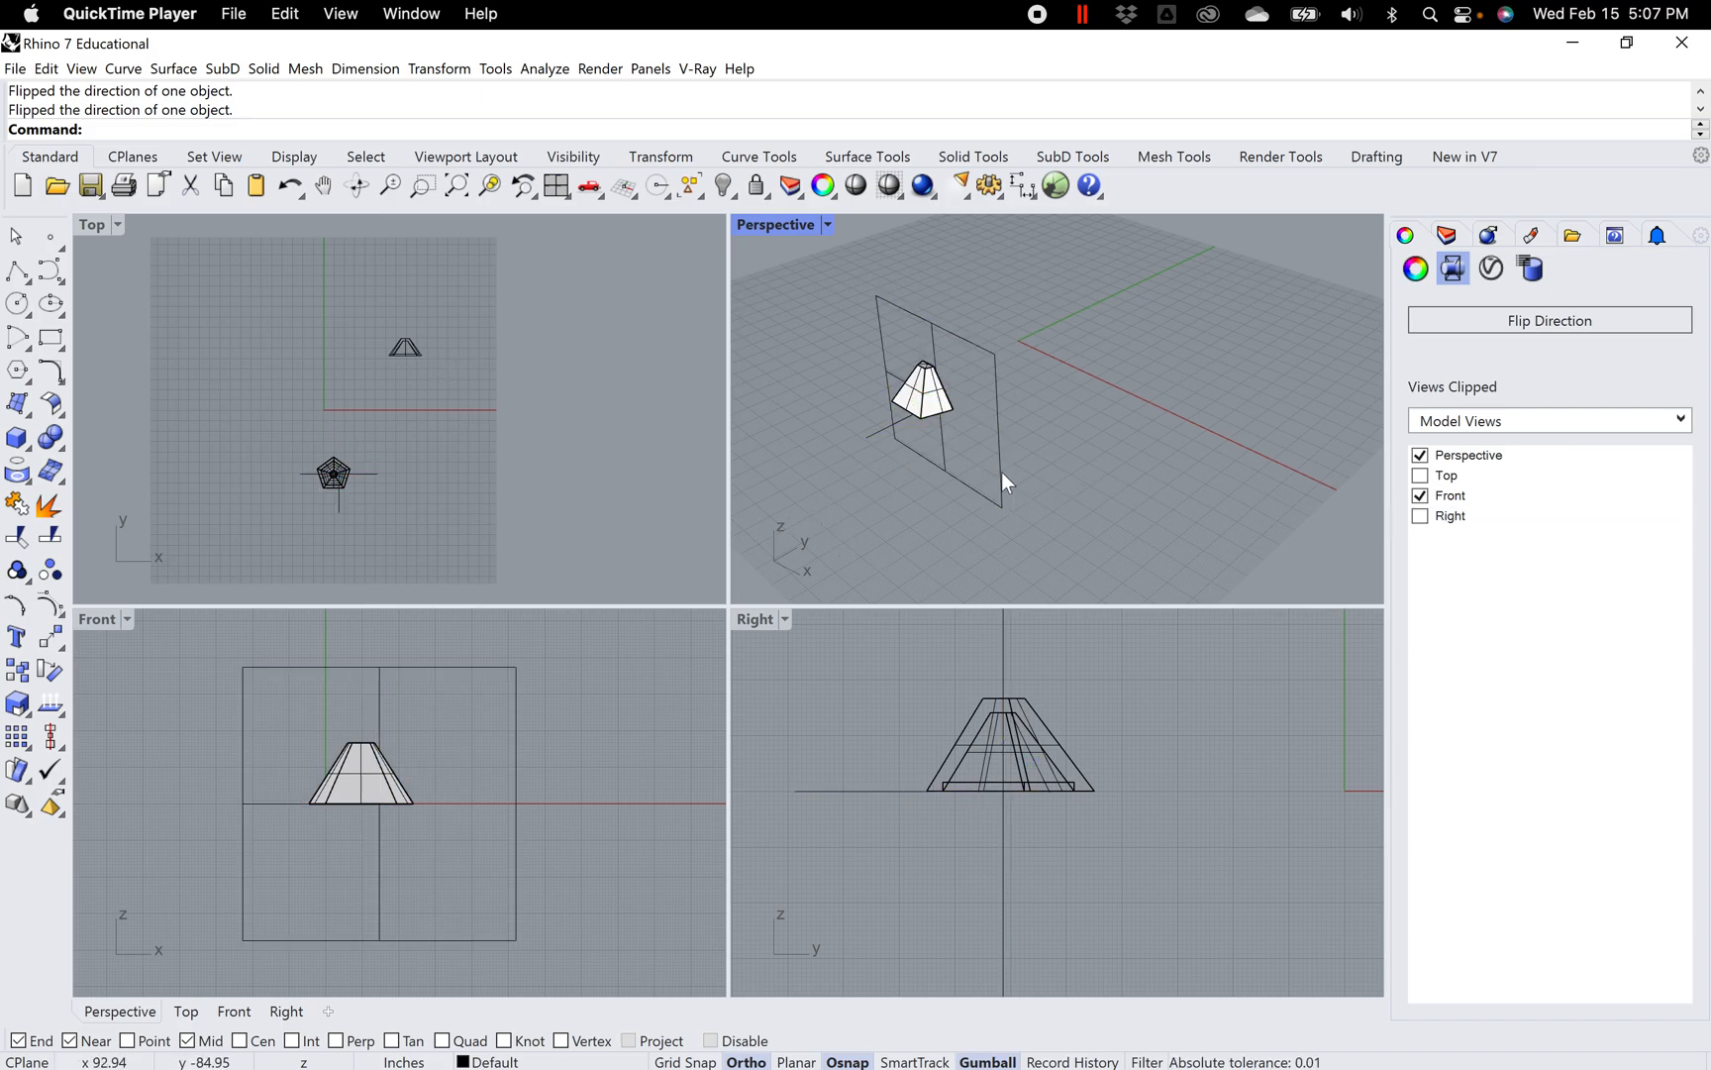
left_click(1000, 471)
key("Delete")
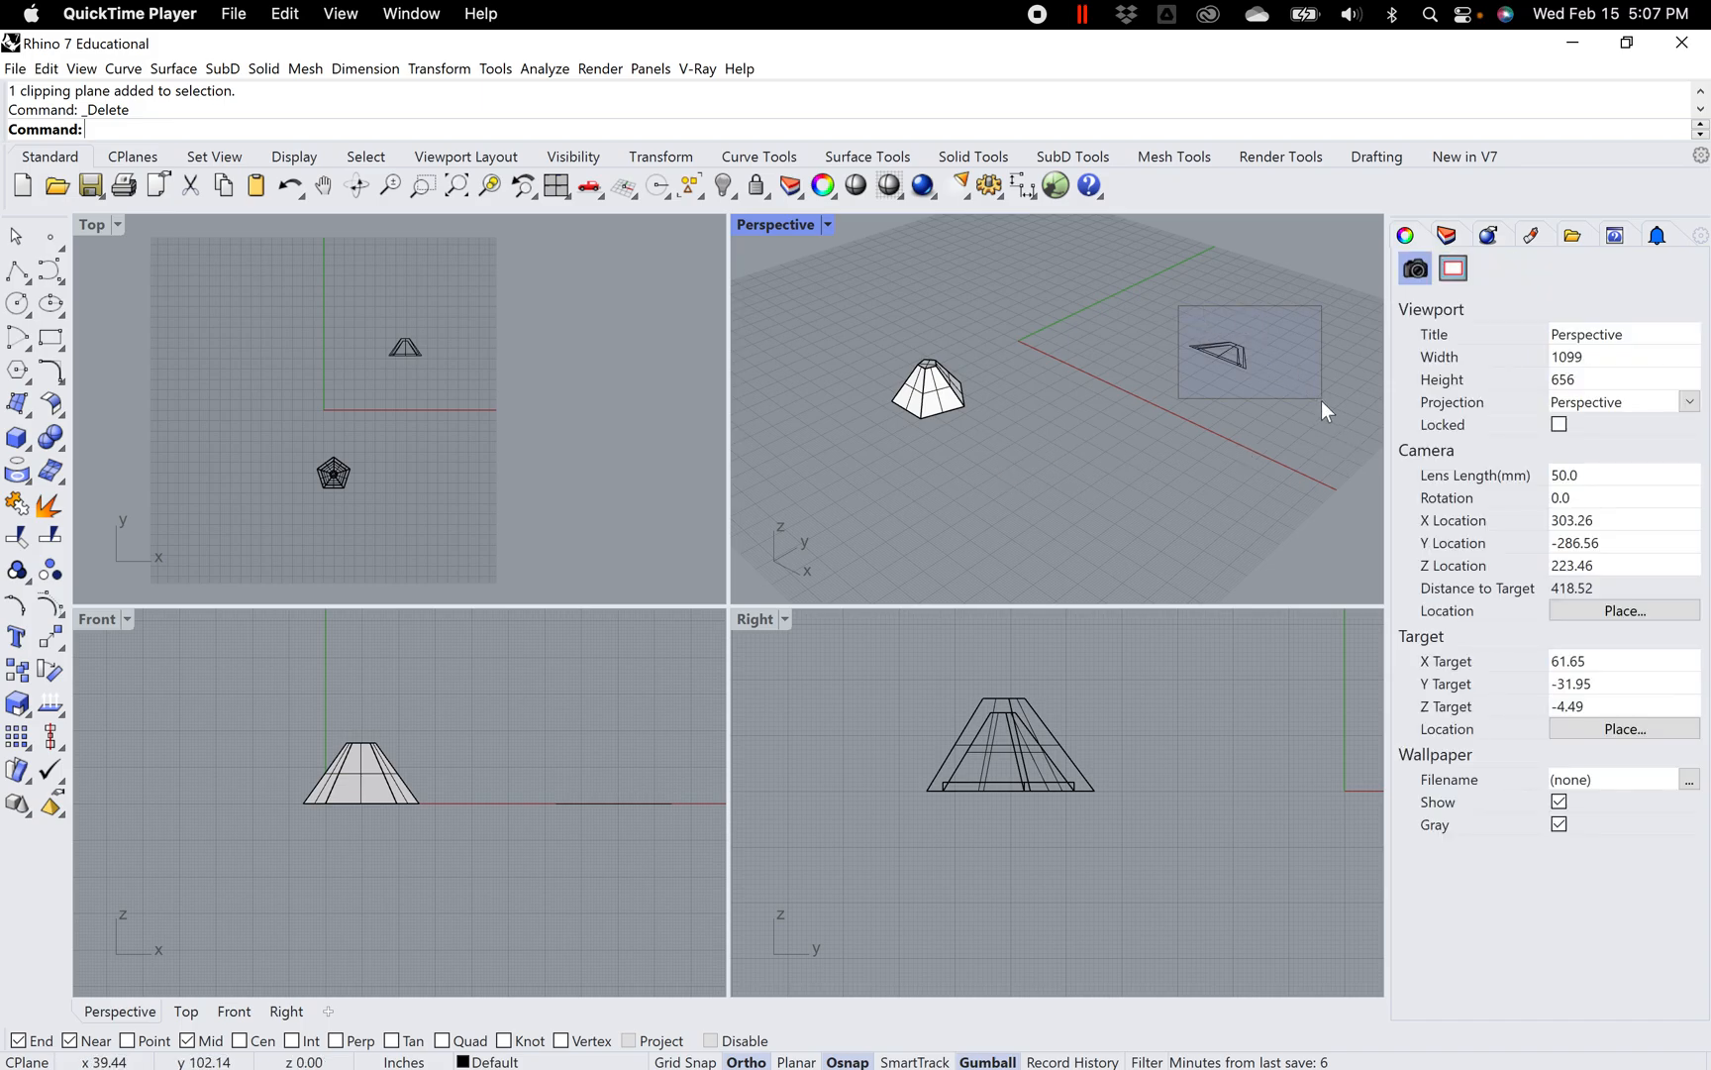
Check the extracted 2D section curves in Perspective and maximize the Top view on them
left_click_drag(1322, 400, 1319, 400)
scroll(1105, 464, "up", 1)
key("Escape")
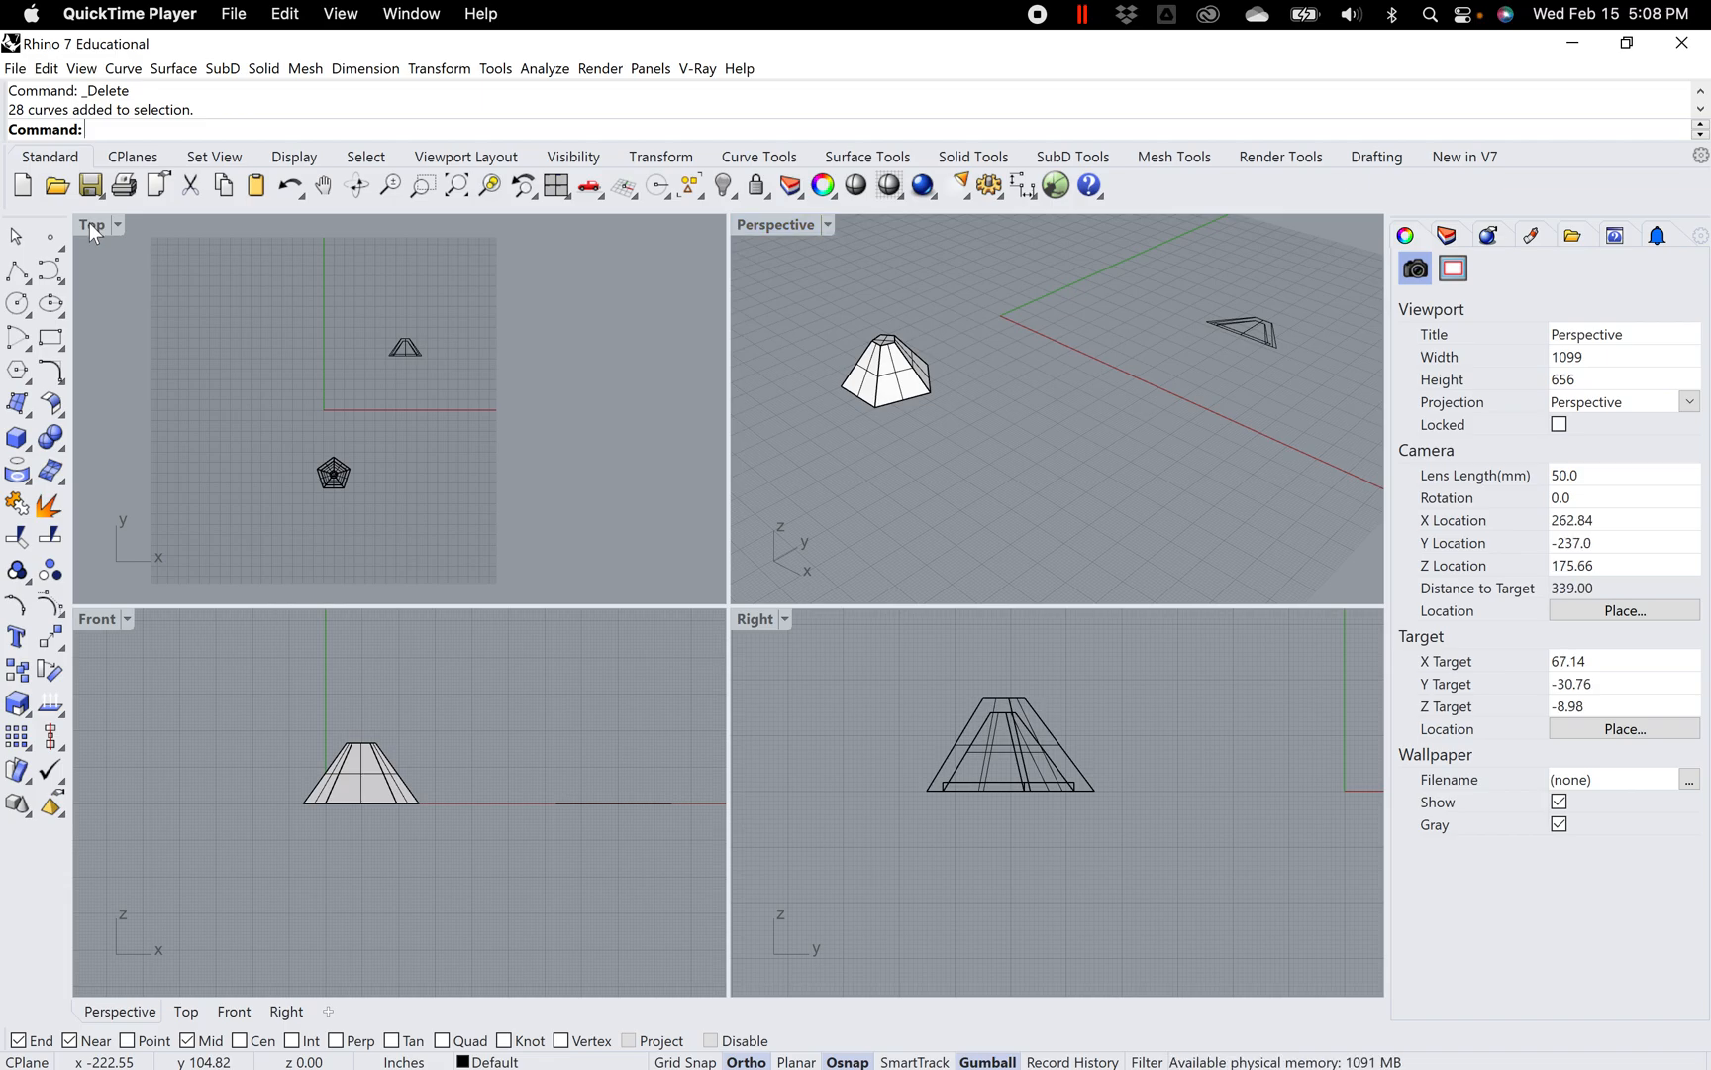
double_click(90, 222)
scroll(778, 482, "up", 10)
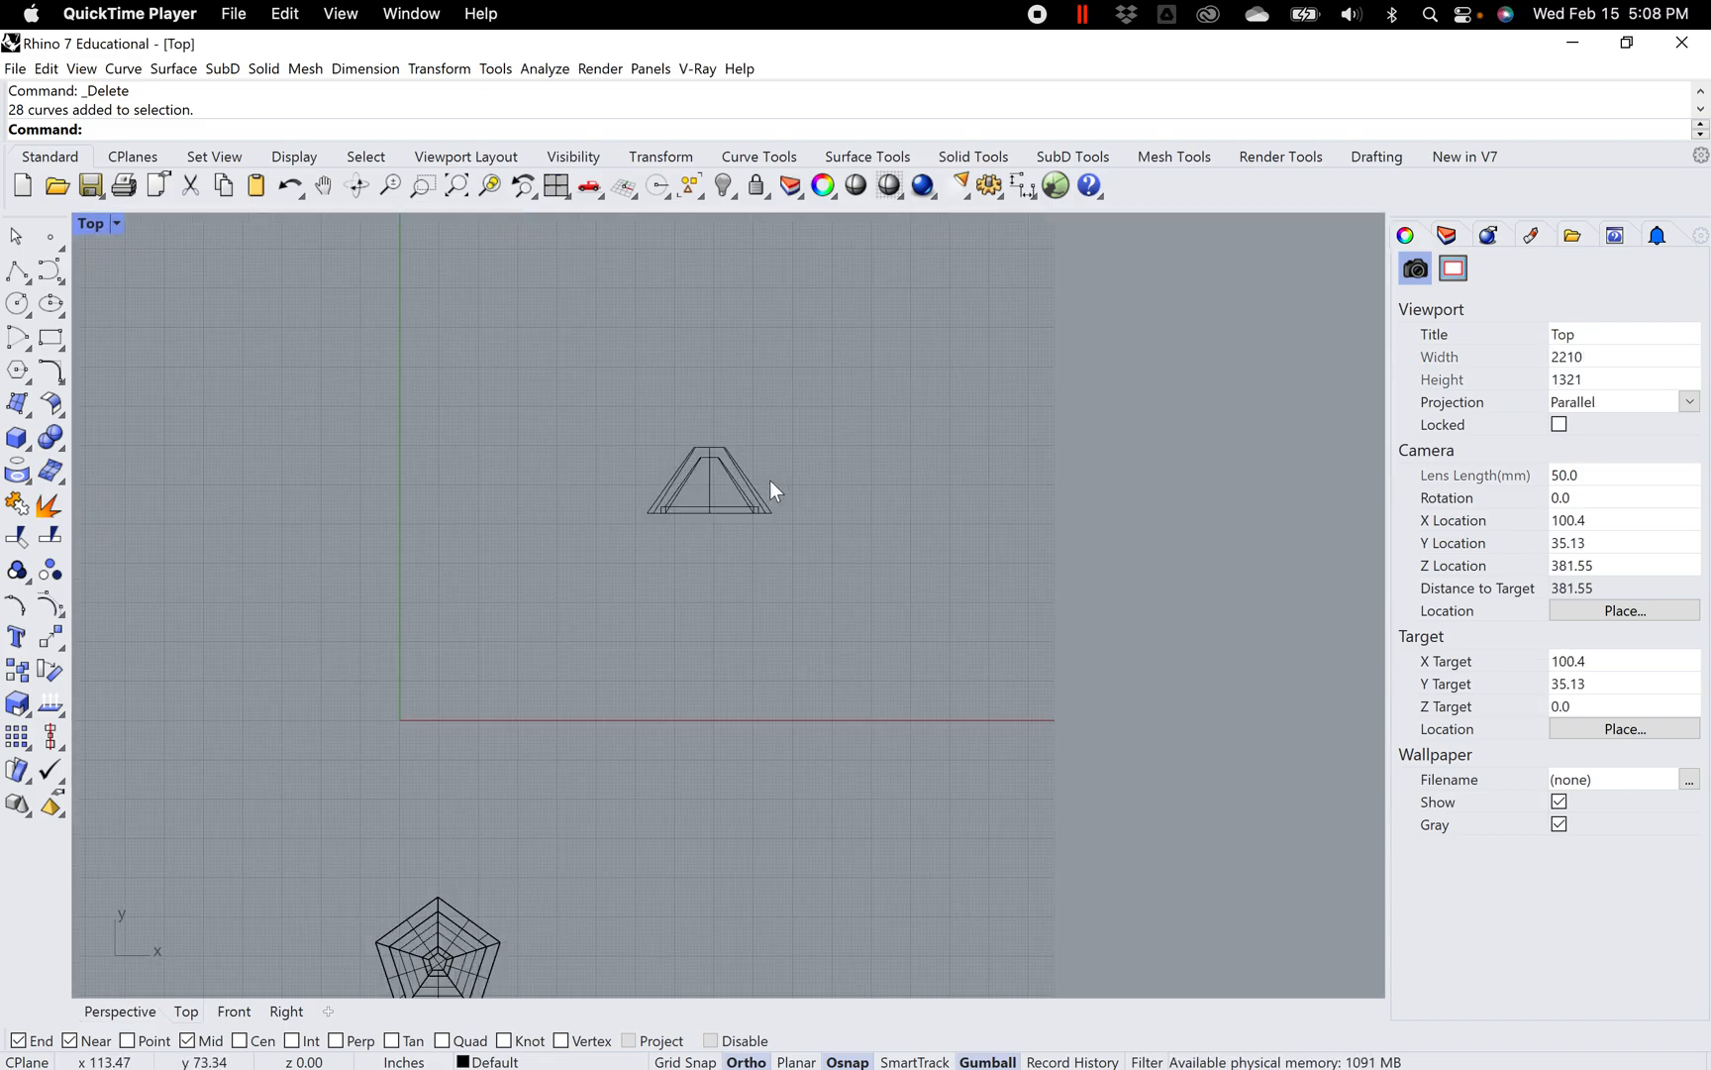
right_click_drag(827, 483, 678, 530)
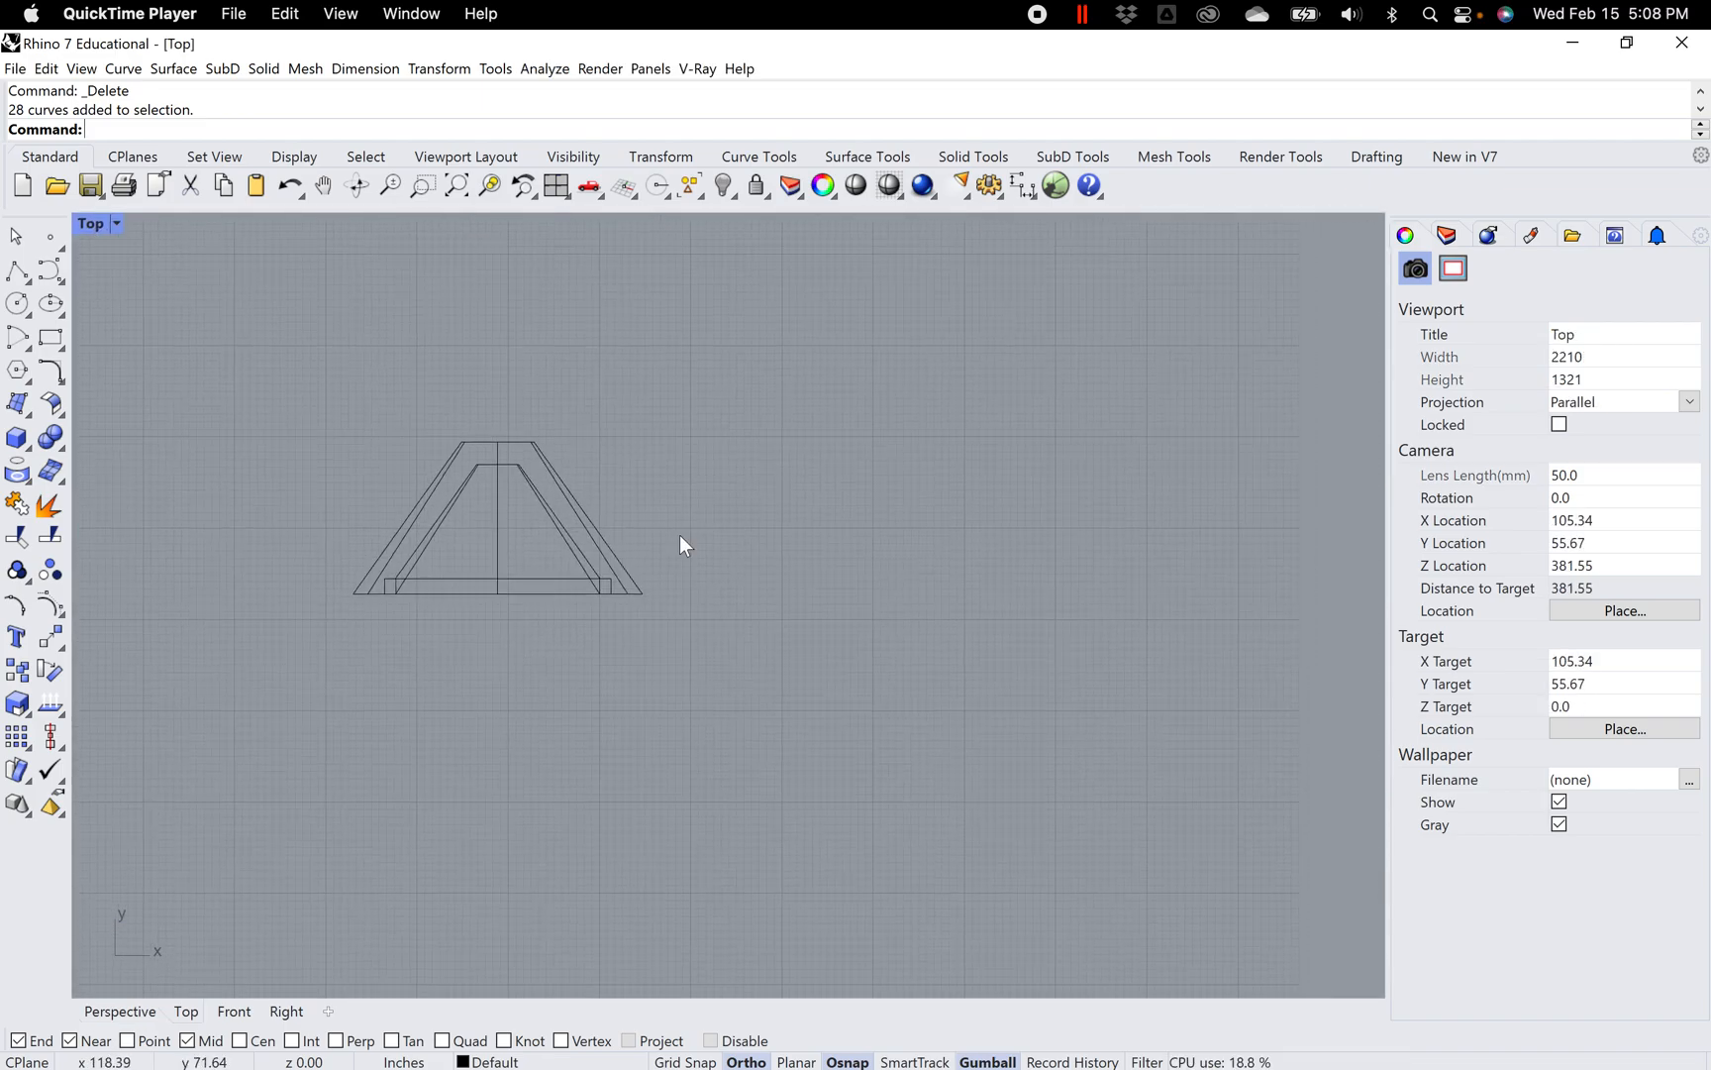
Duplicate all 28 curves of the 2D section drawing horizontally beside the original
key("ctrl+a")
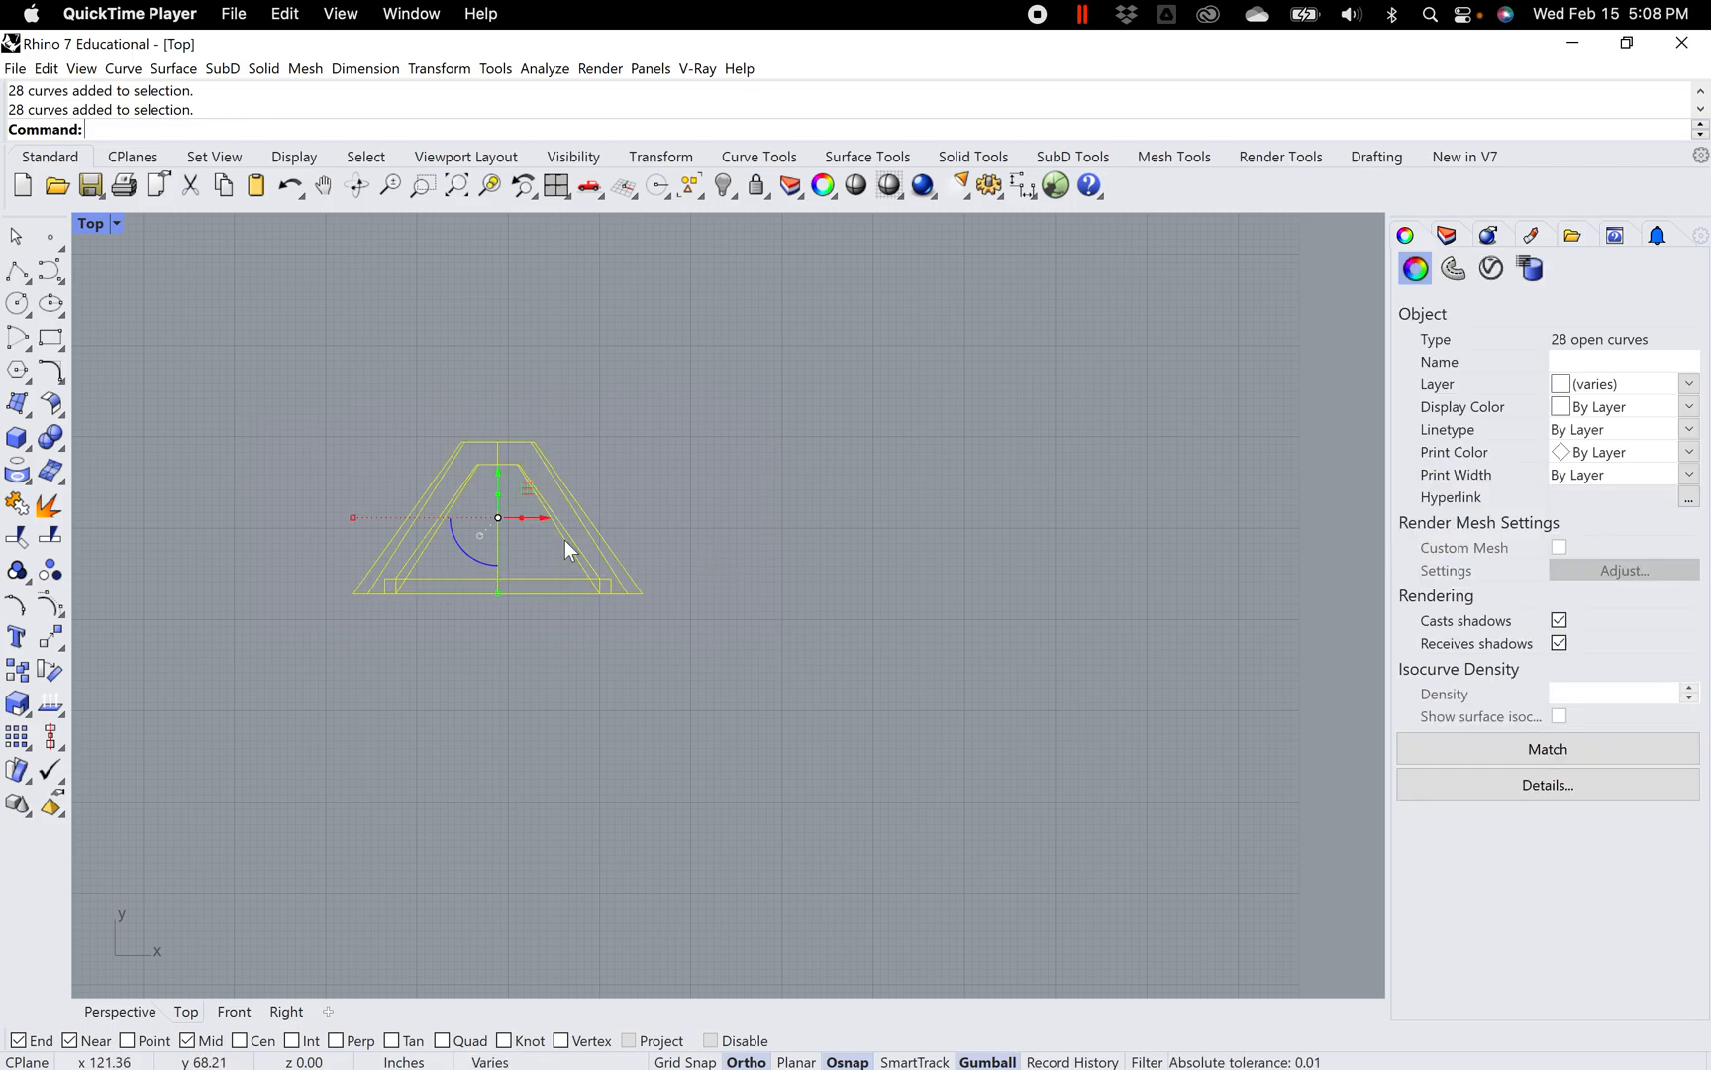
left_click_drag(541, 515, 940, 530)
left_click(1131, 525)
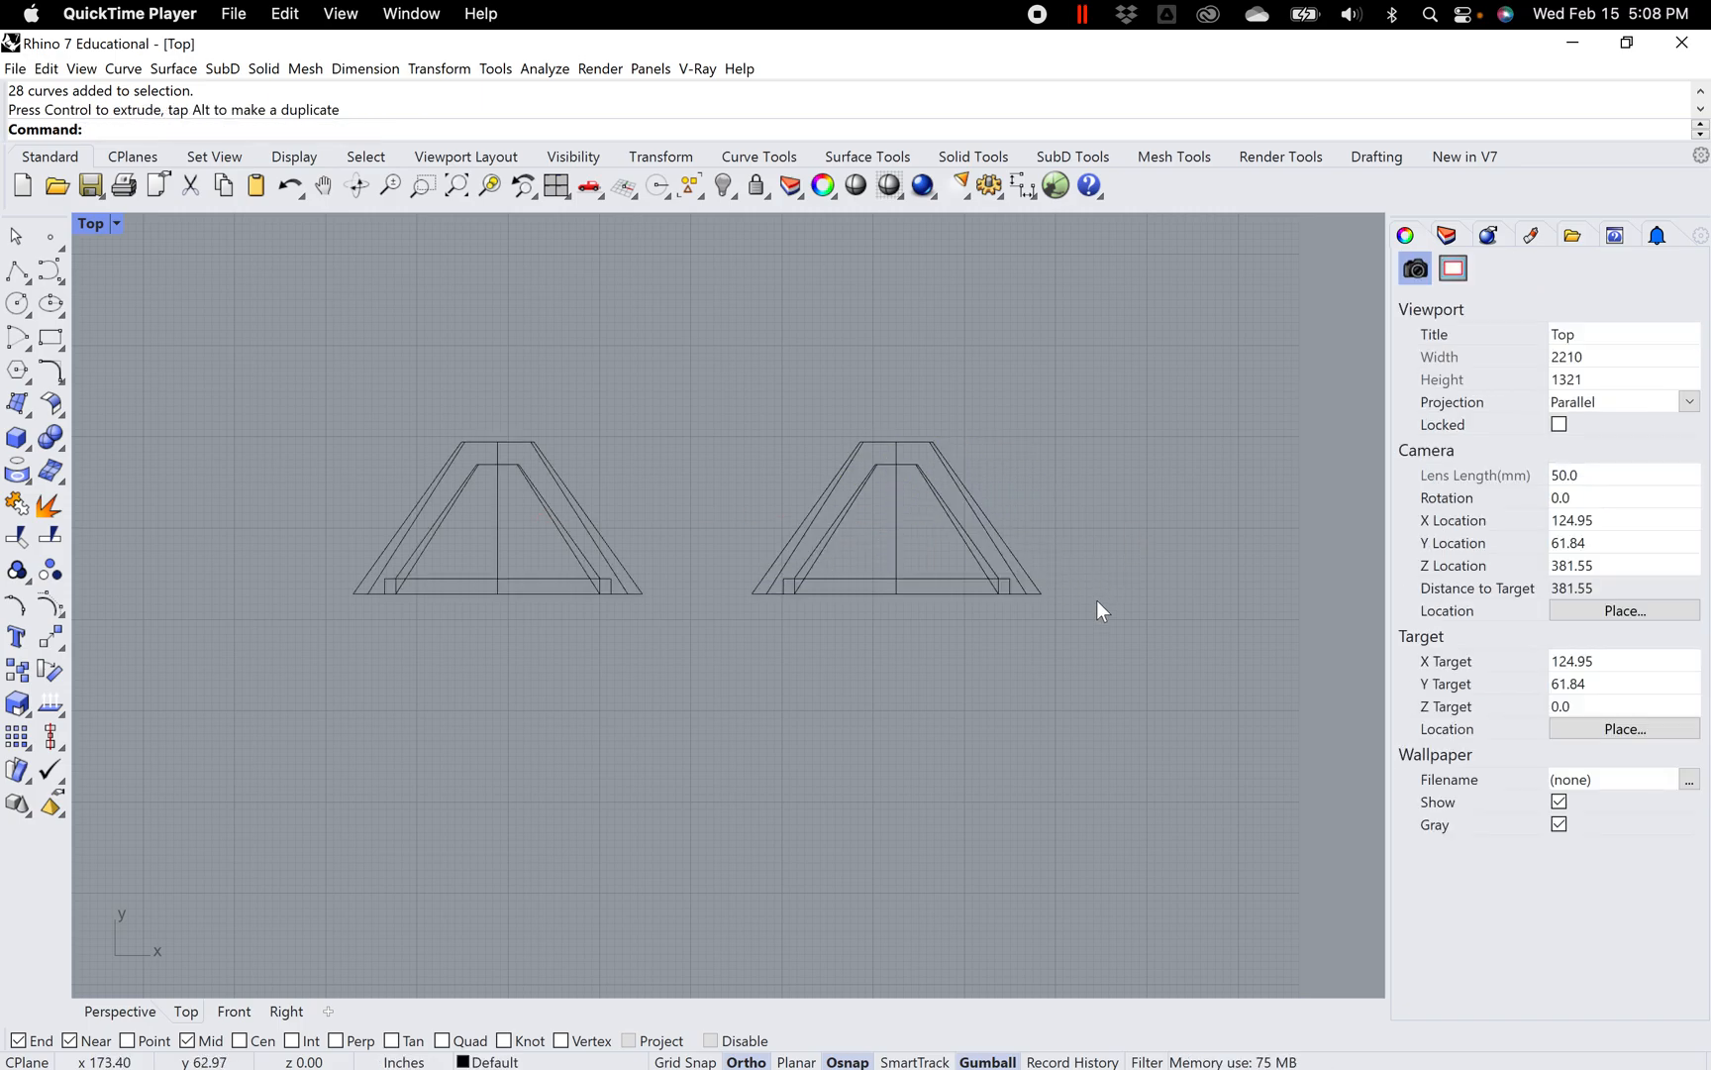
Toggle the visibility of the Make2D clipping and Curves sublayers to identify which section lines each one holds
left_click(1444, 235)
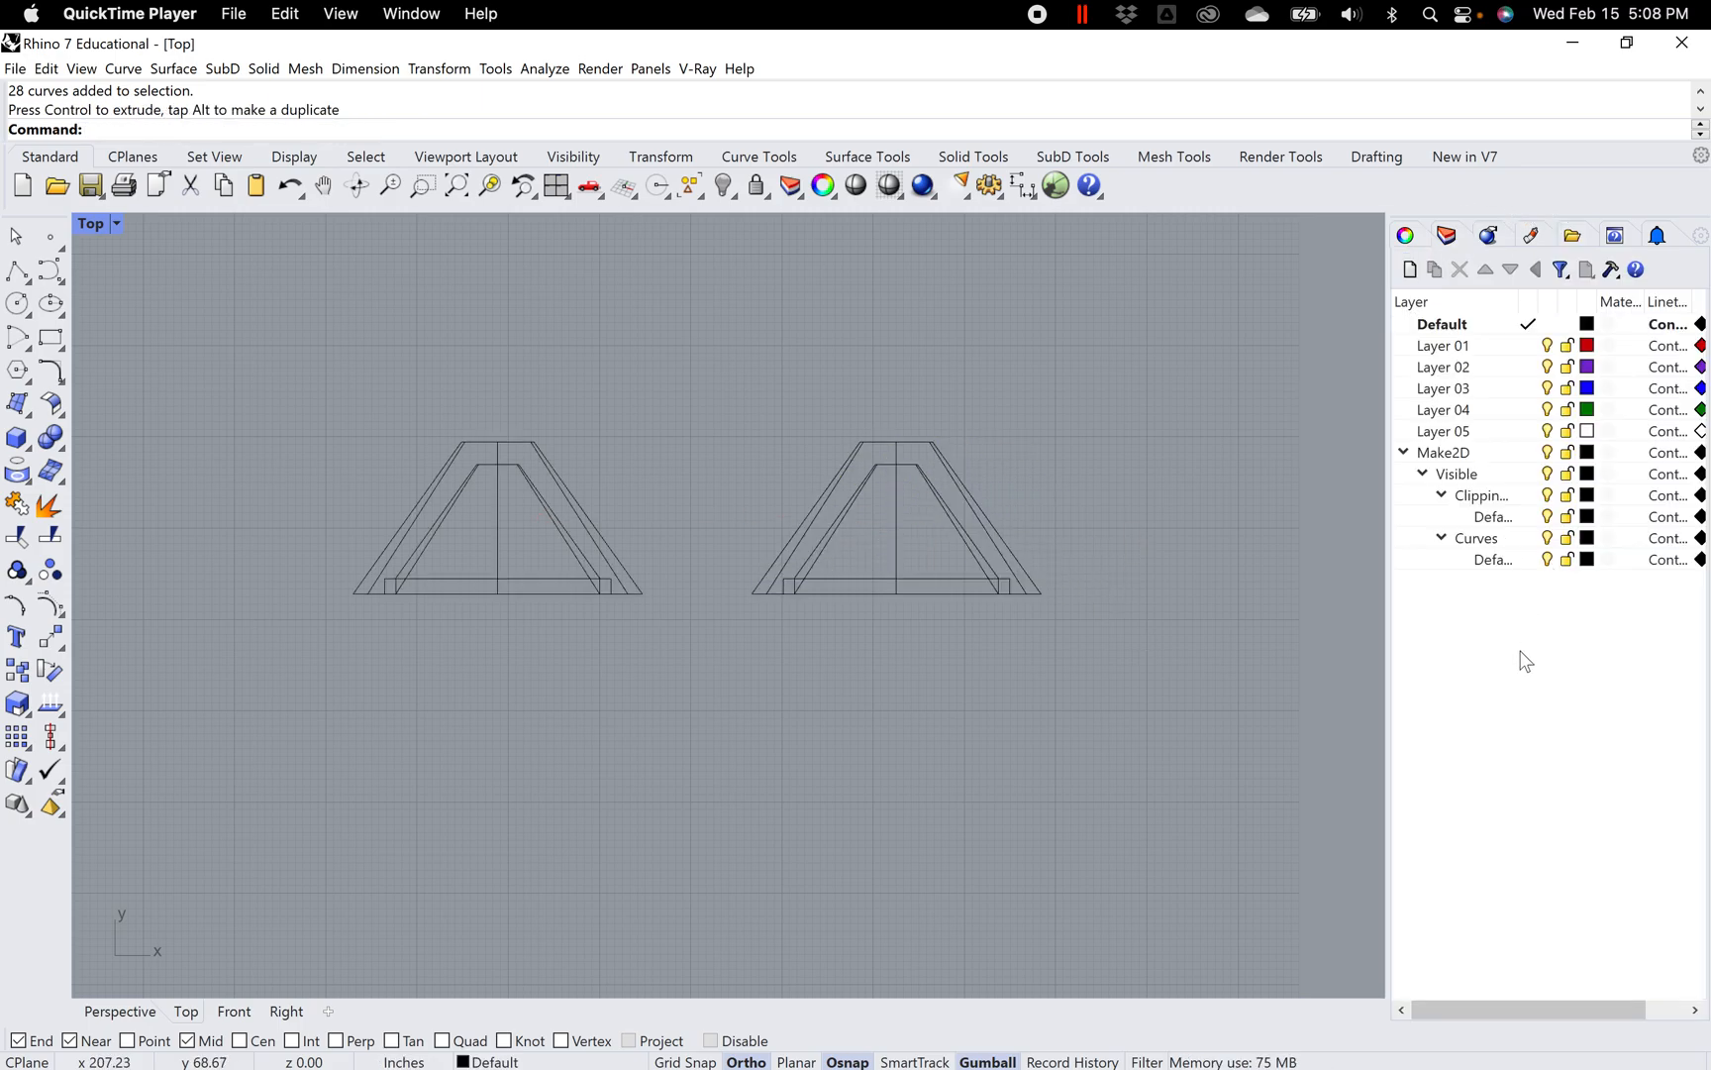
scroll(958, 536, "down", 1)
scroll(958, 540, "up", 1)
scroll(957, 540, "up", 3)
scroll(898, 597, "up", 2)
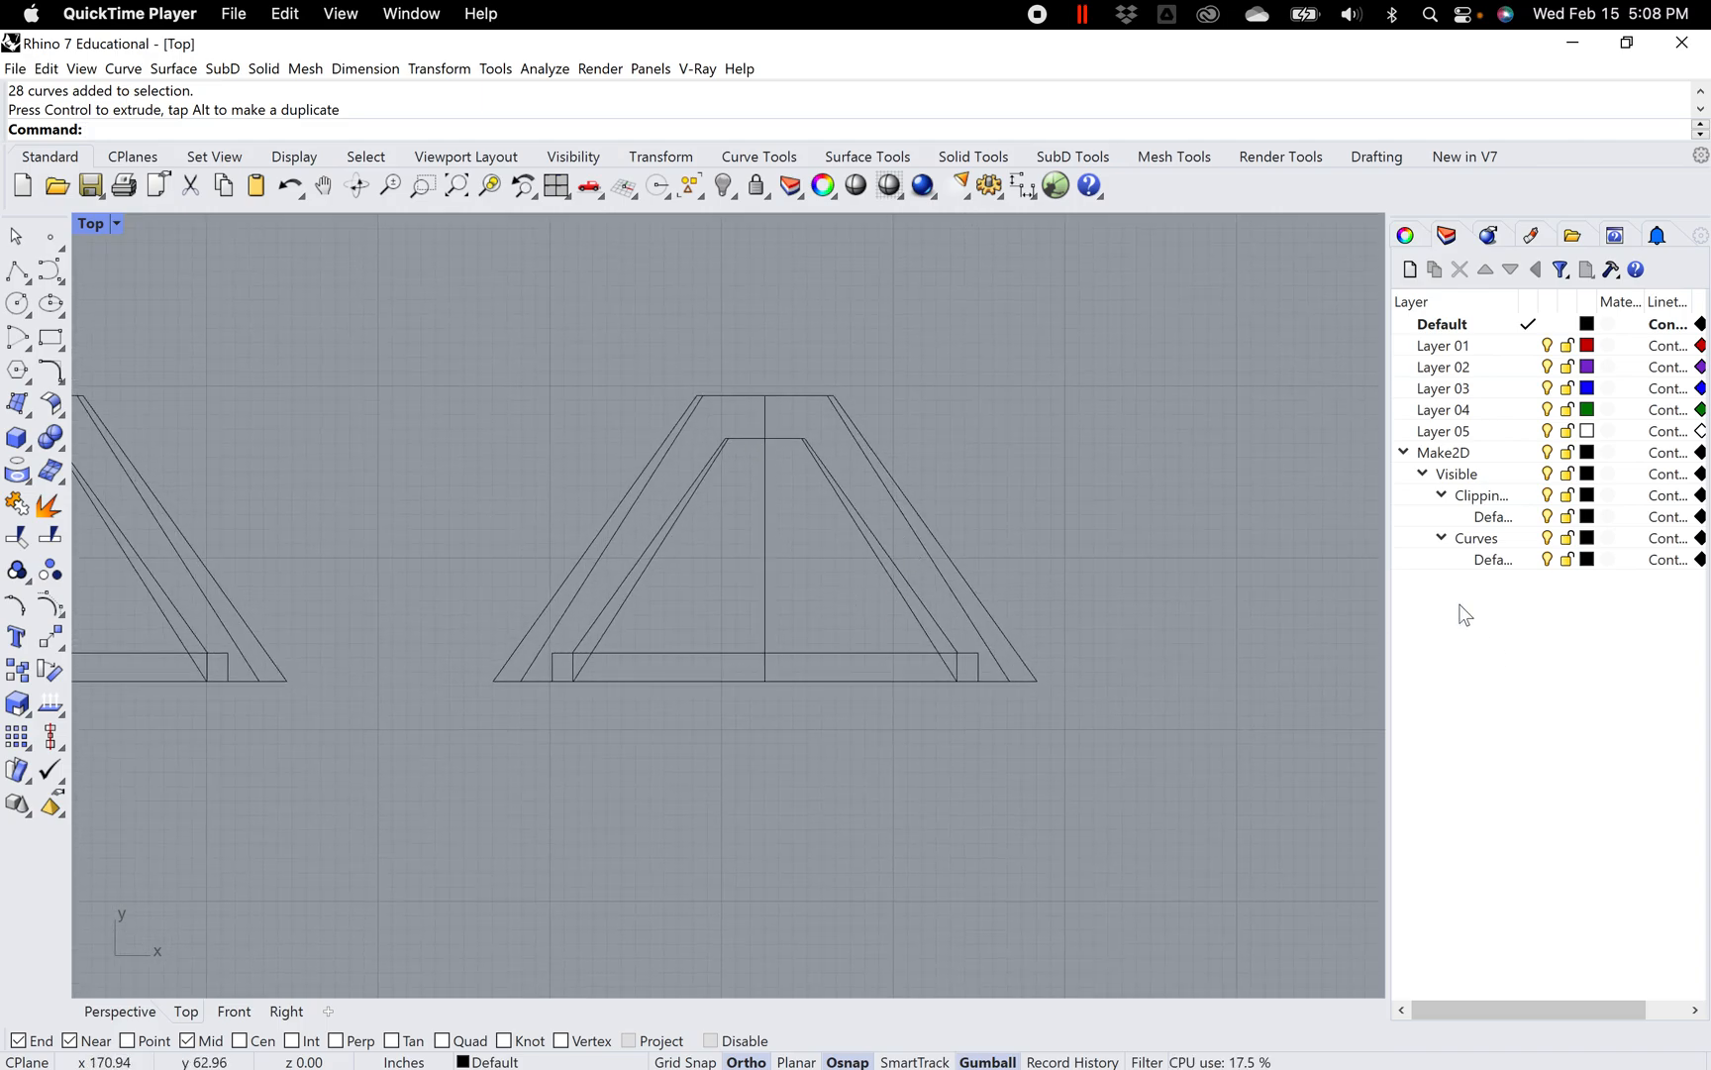
left_click(1548, 496)
left_click(1548, 495)
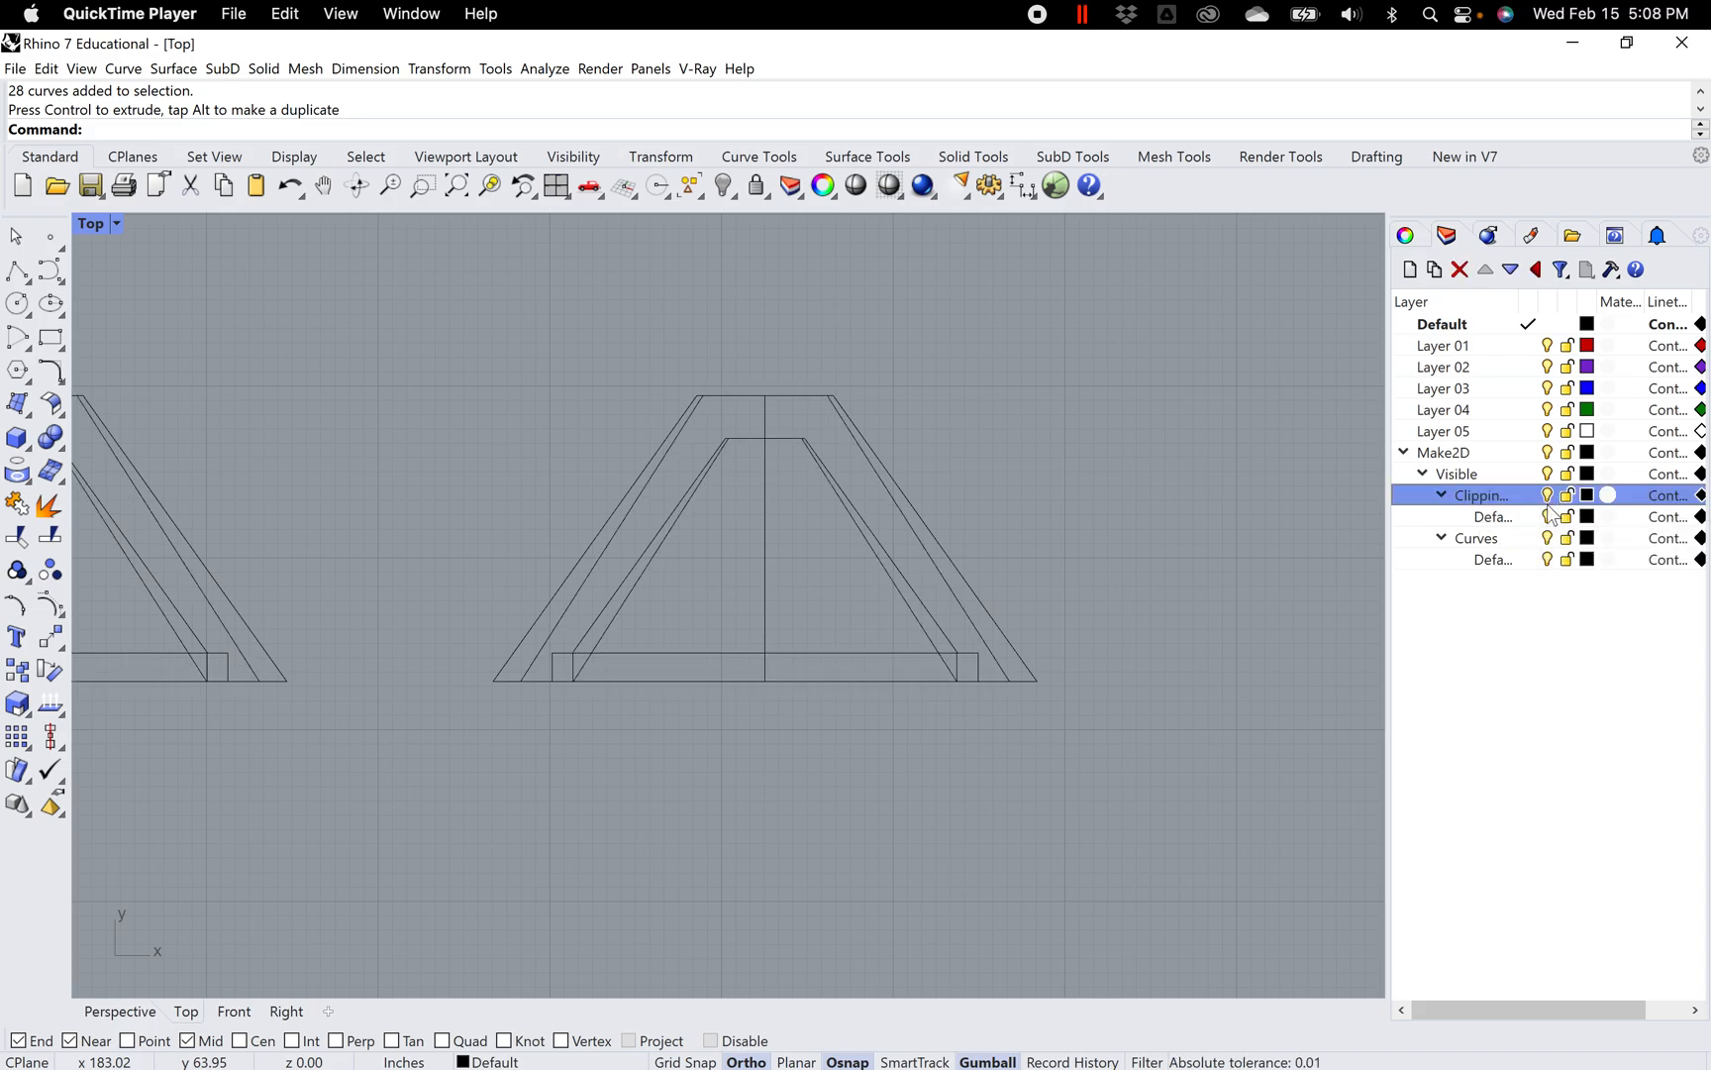
left_click(1548, 538)
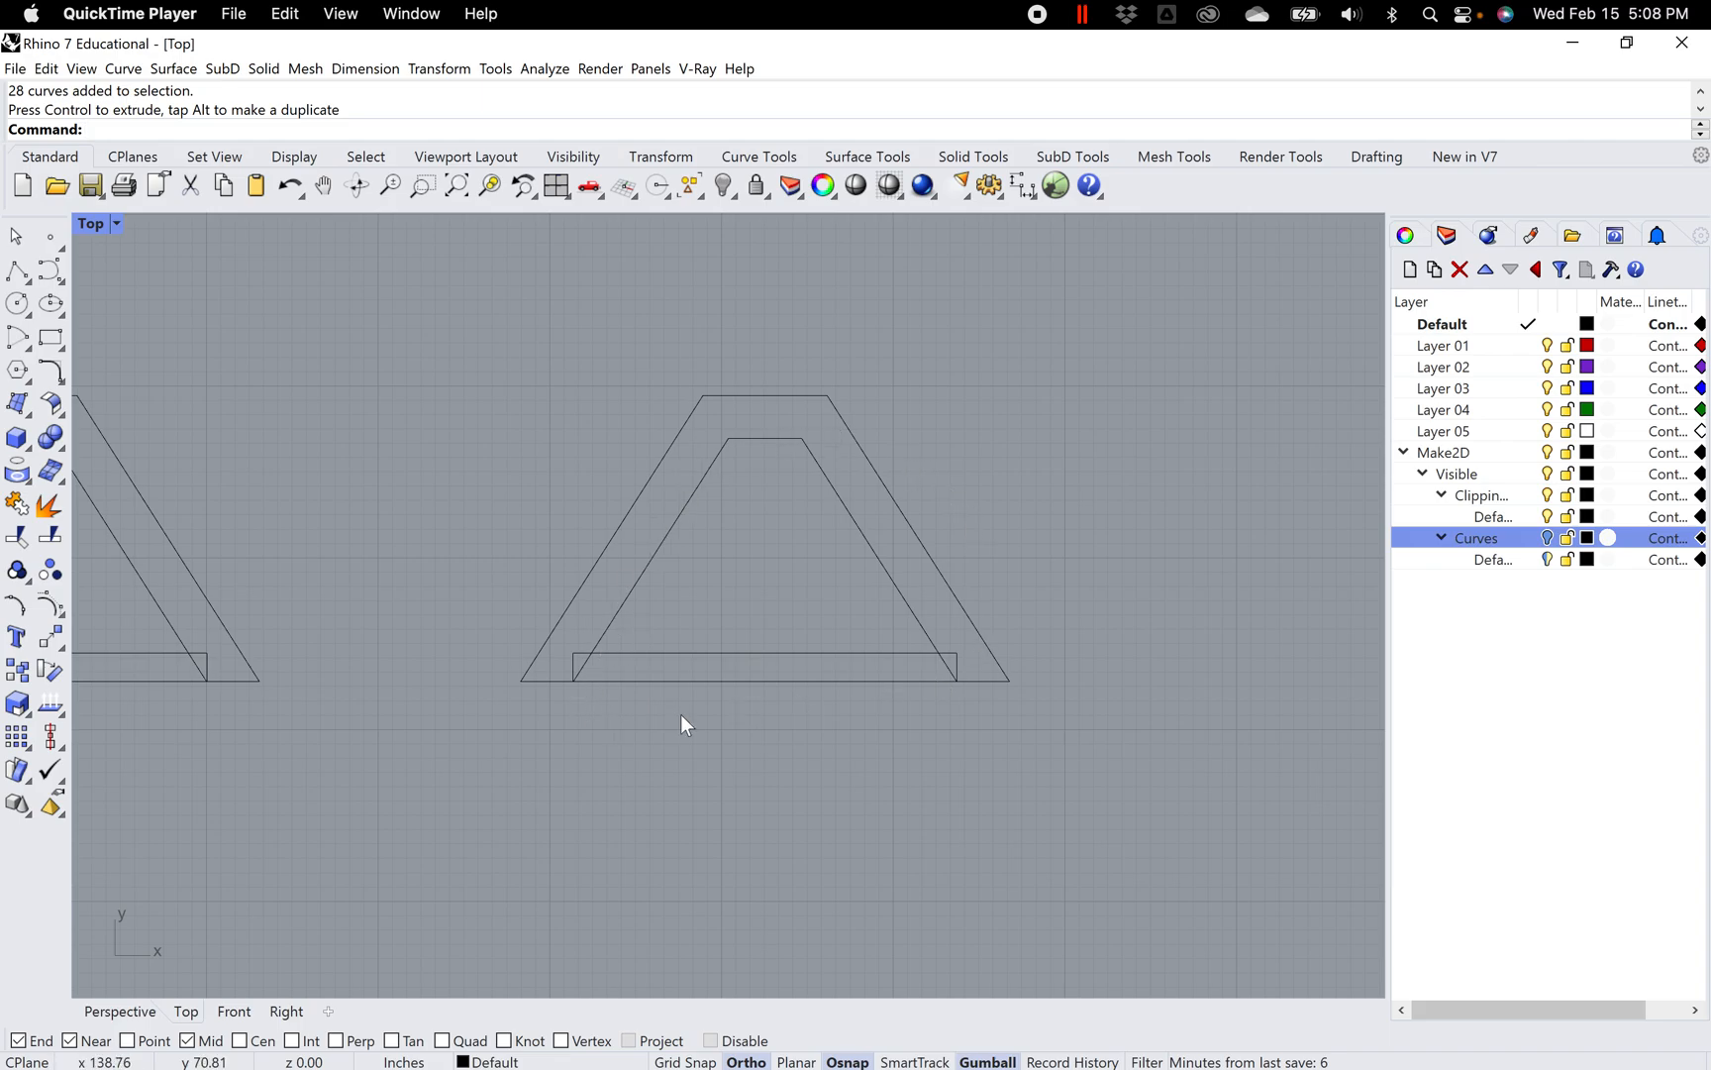
left_click(1548, 539)
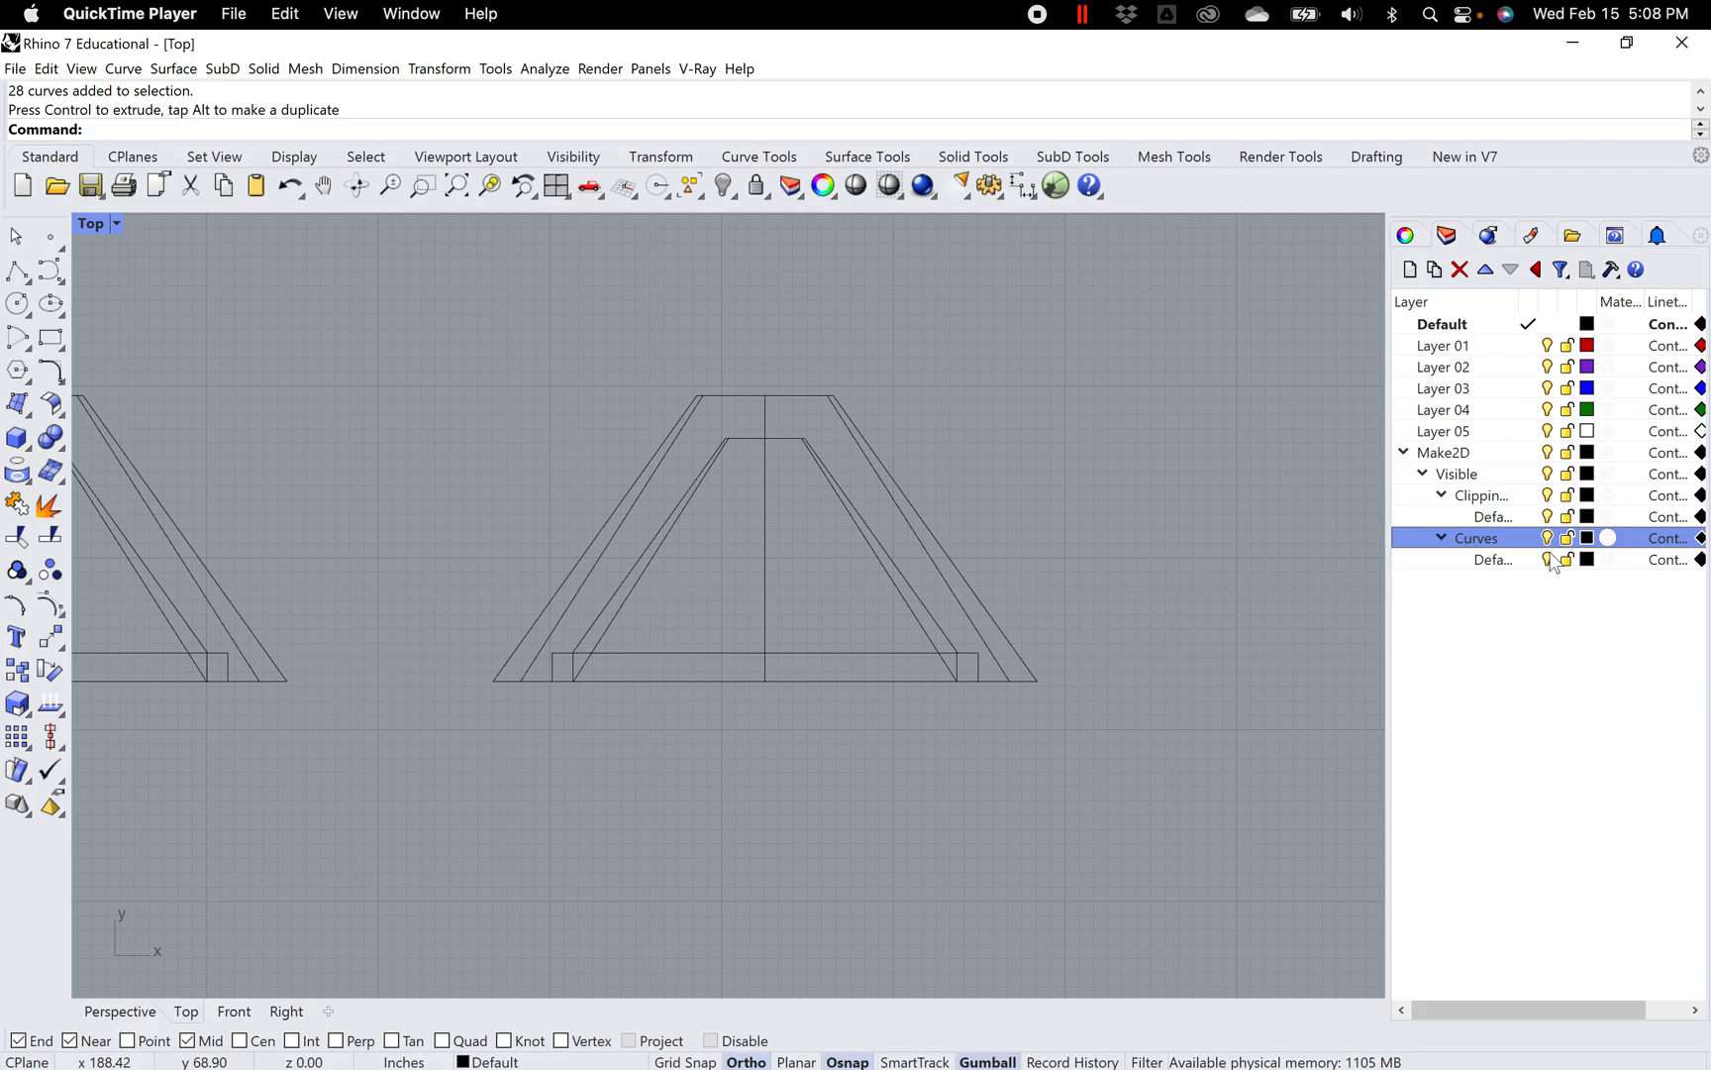
Set the color of the Default sublayer under the Make2D clipping layer to Red
left_click(1588, 519)
left_click(1588, 517)
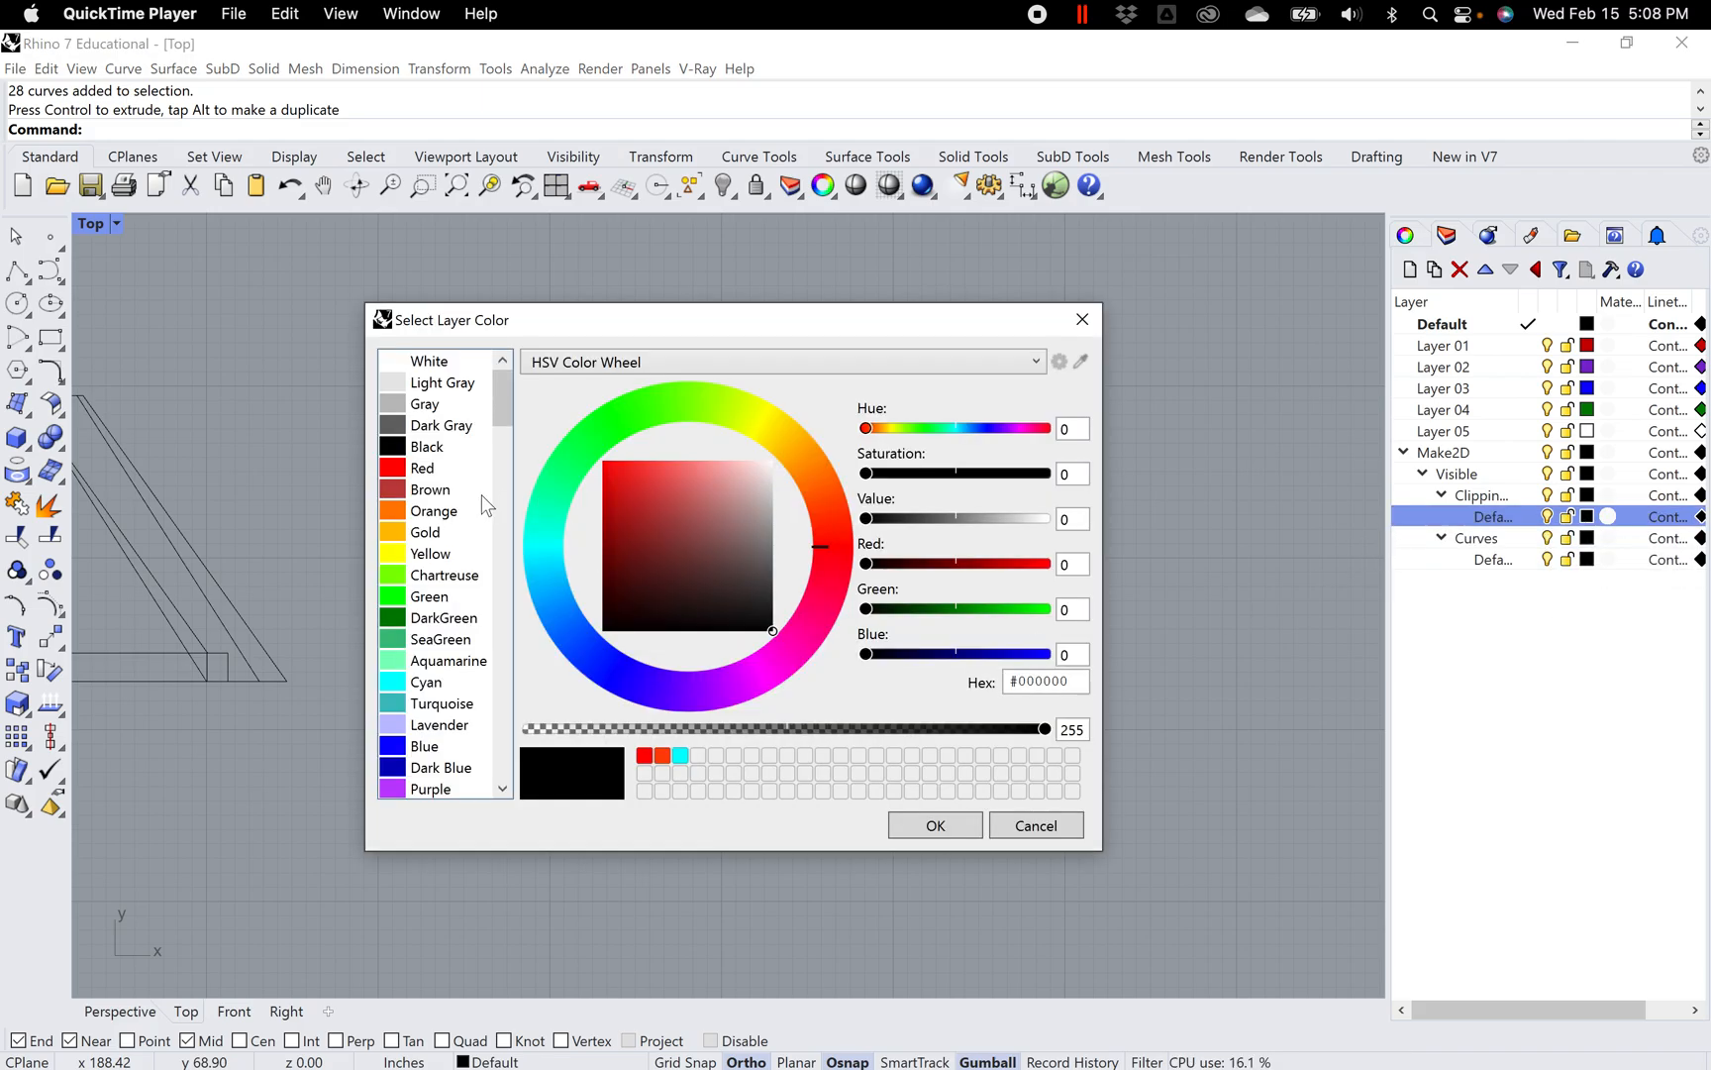
left_click(433, 470)
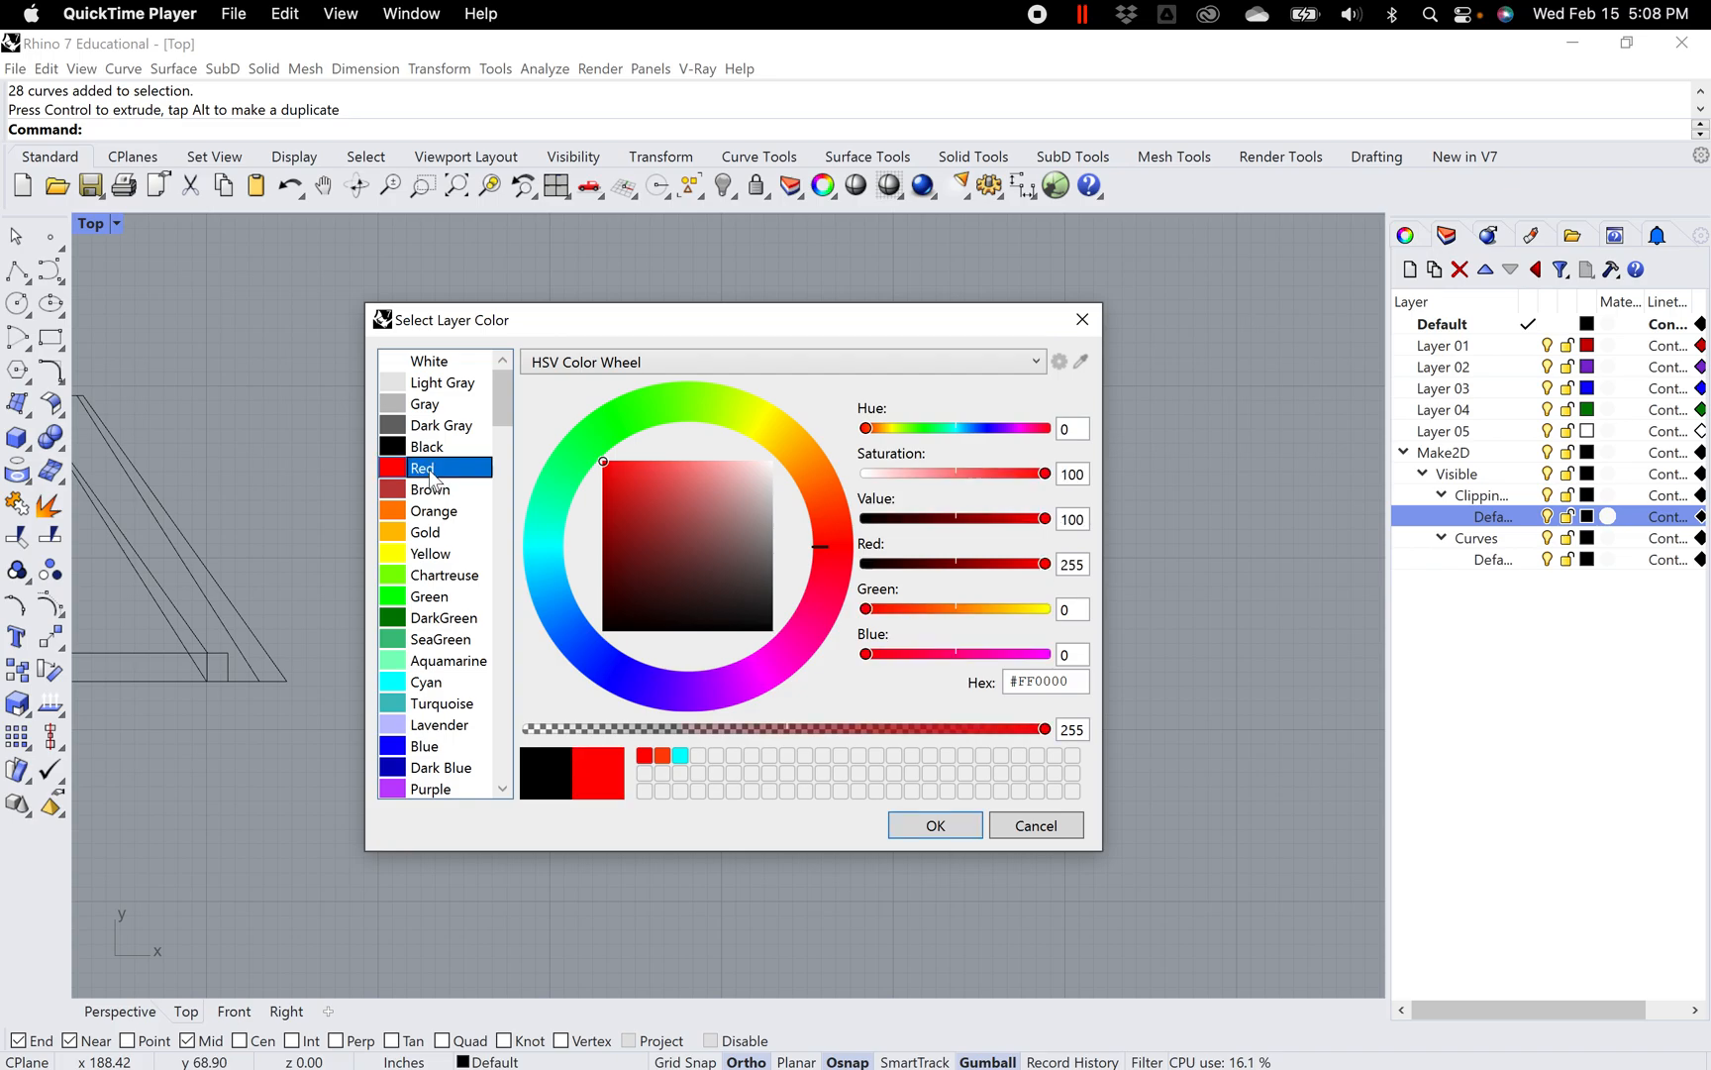
left_click(935, 826)
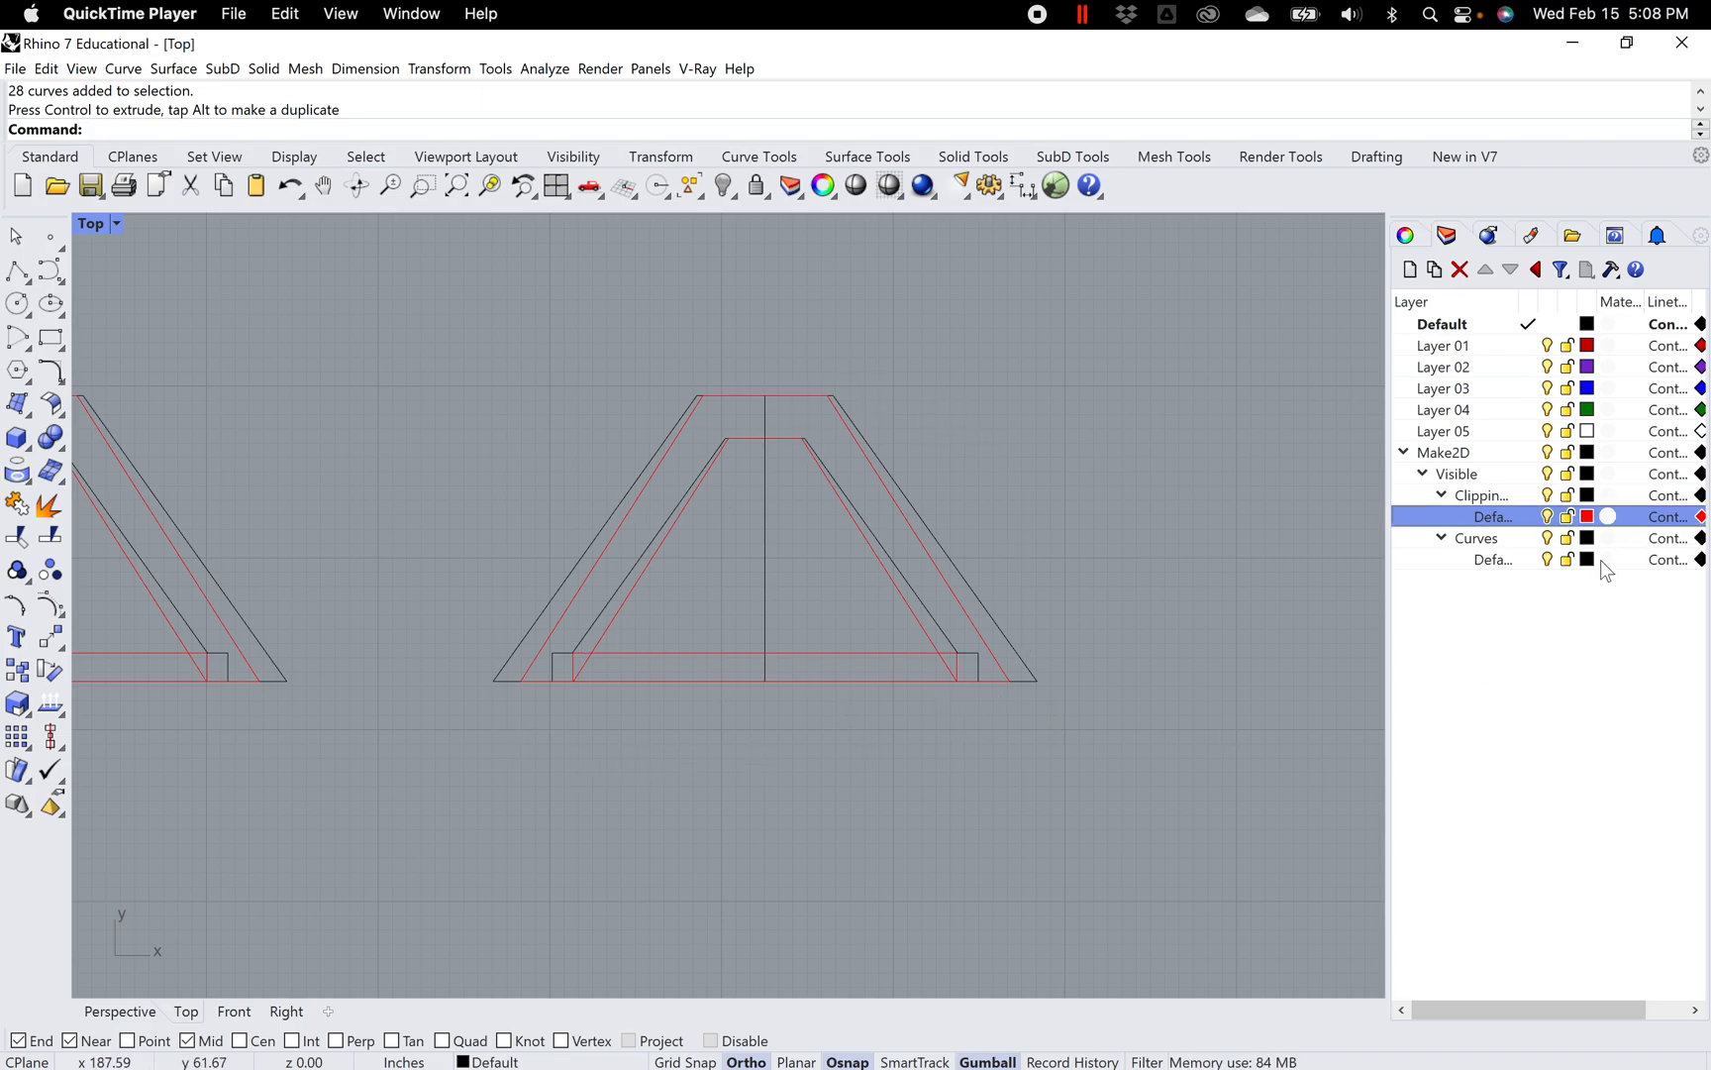
Hide the Make2D Curves sublayer to isolate the red cut lines of the copied section
left_click(1548, 540)
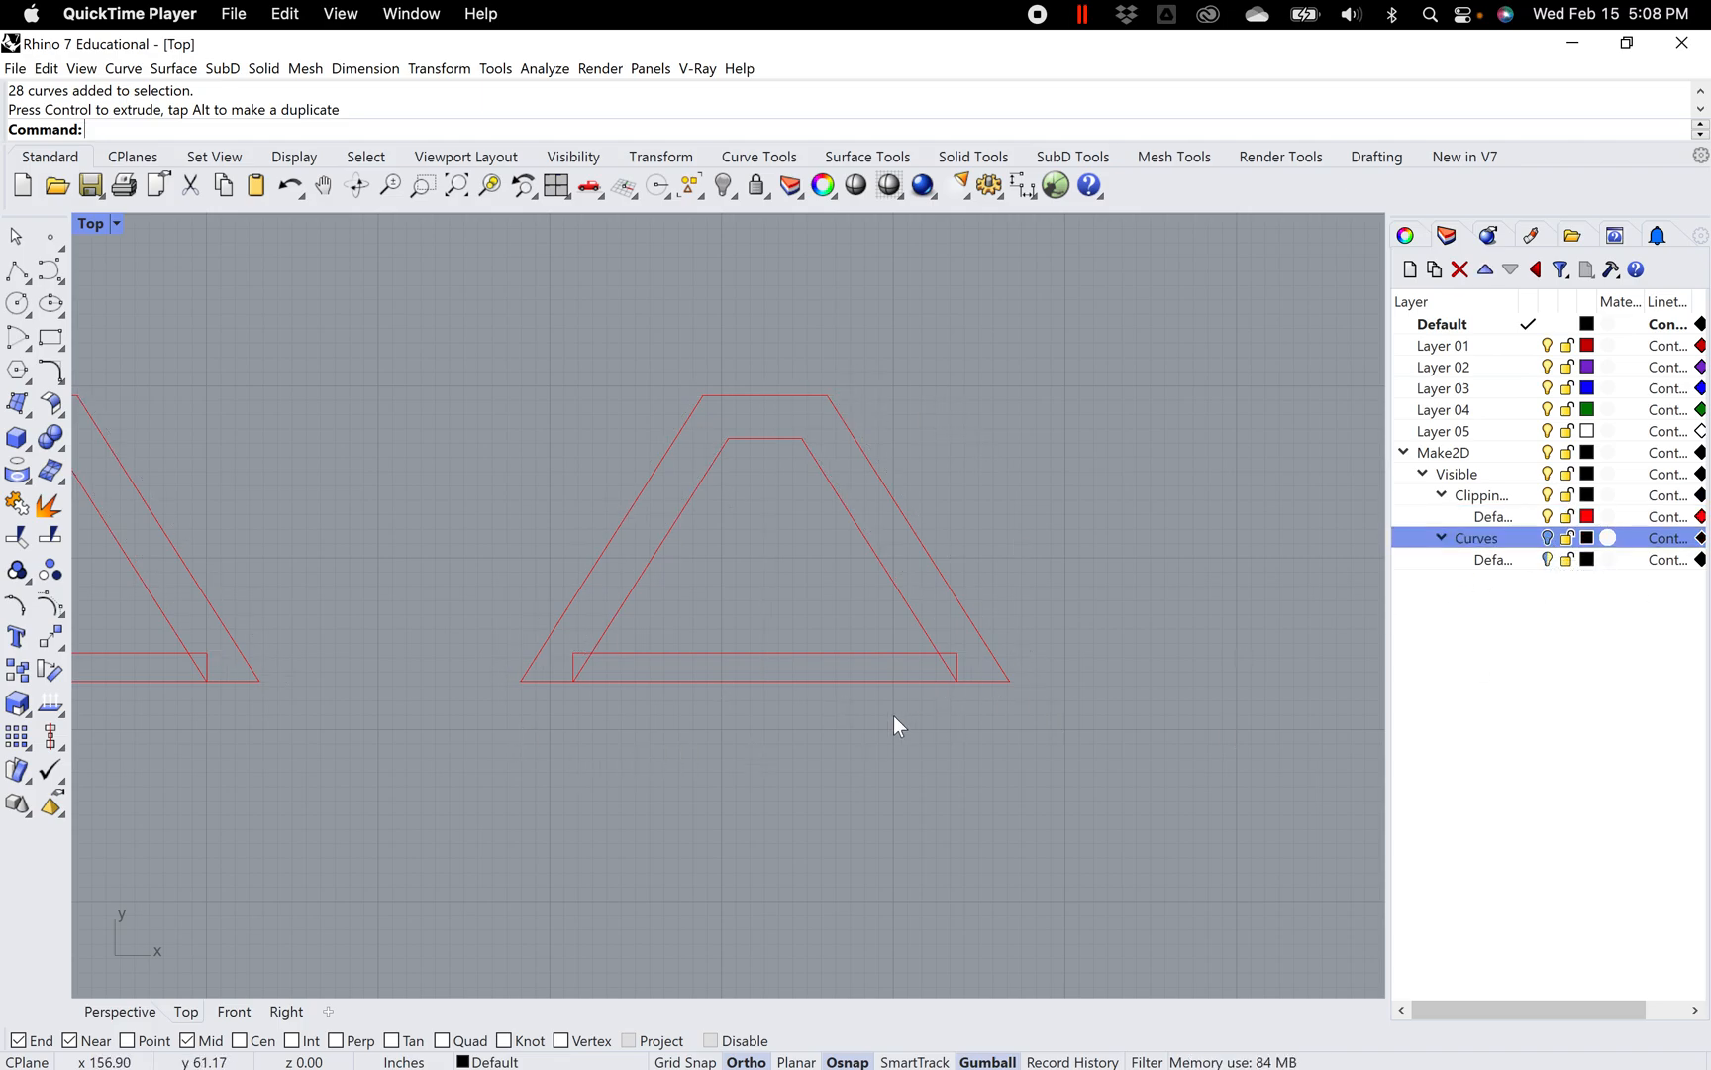
scroll(731, 548, "up", 5)
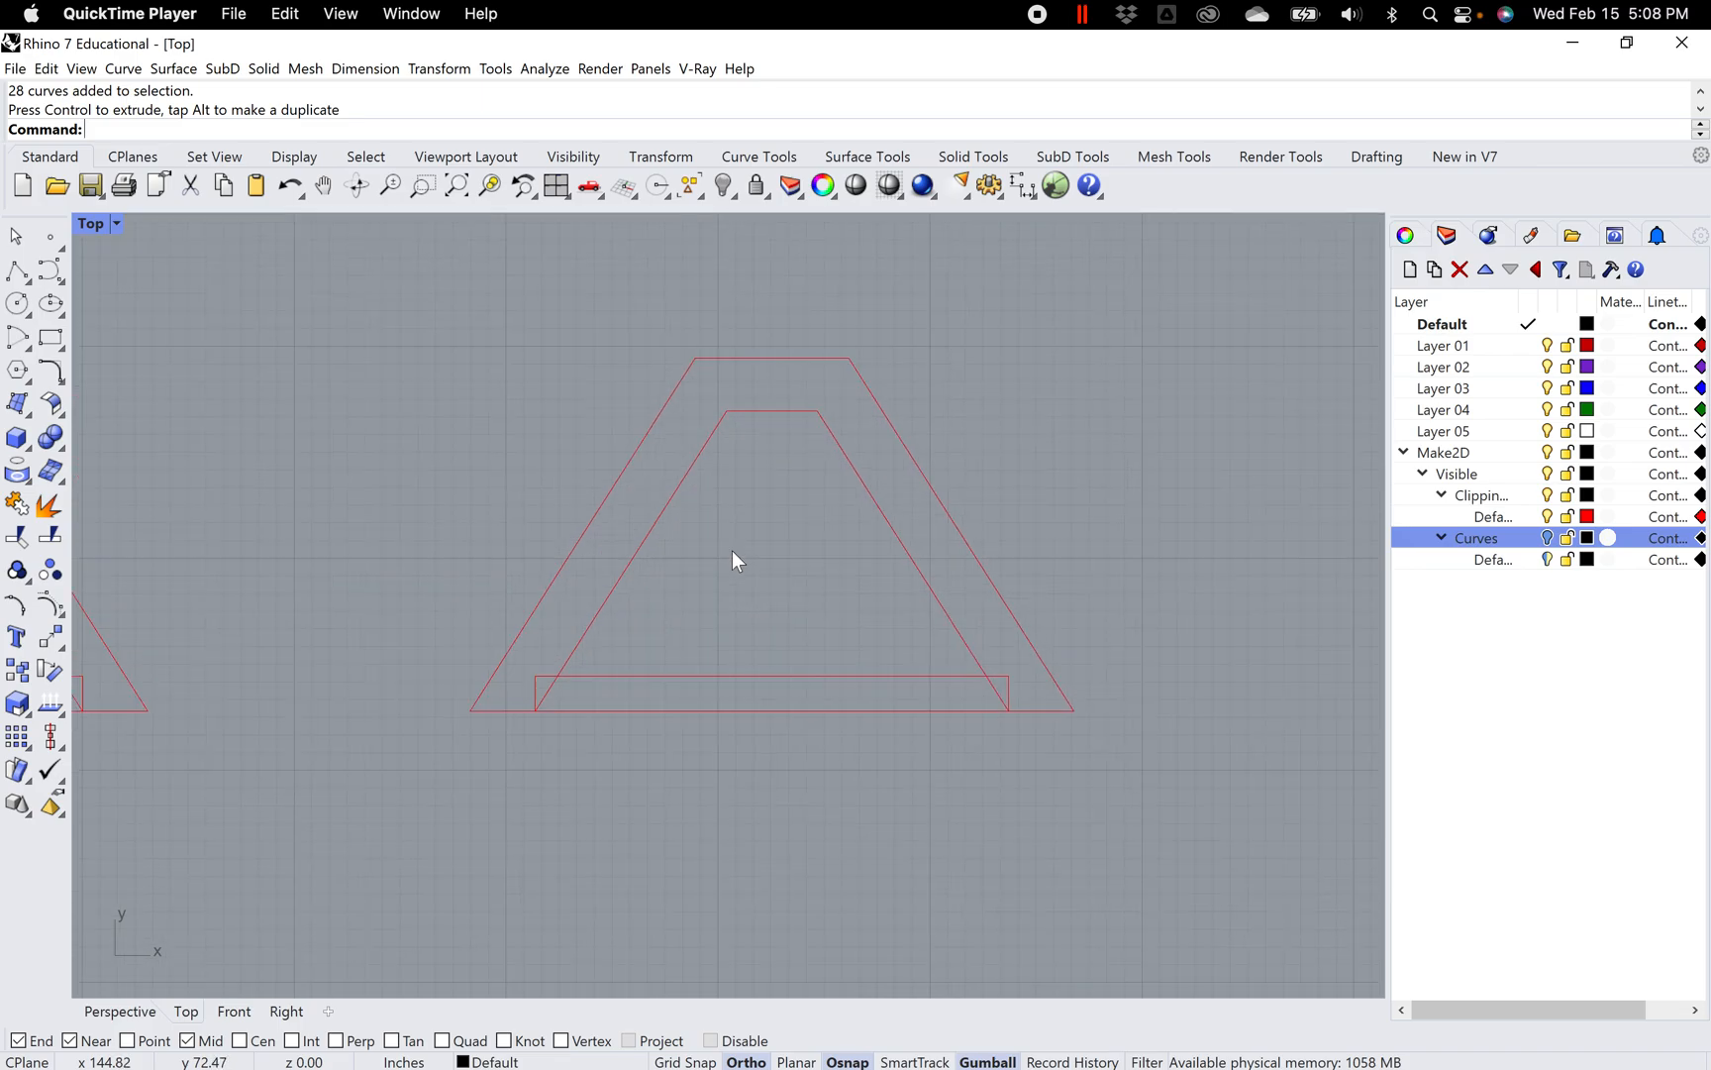
right_click_drag(739, 557, 653, 620)
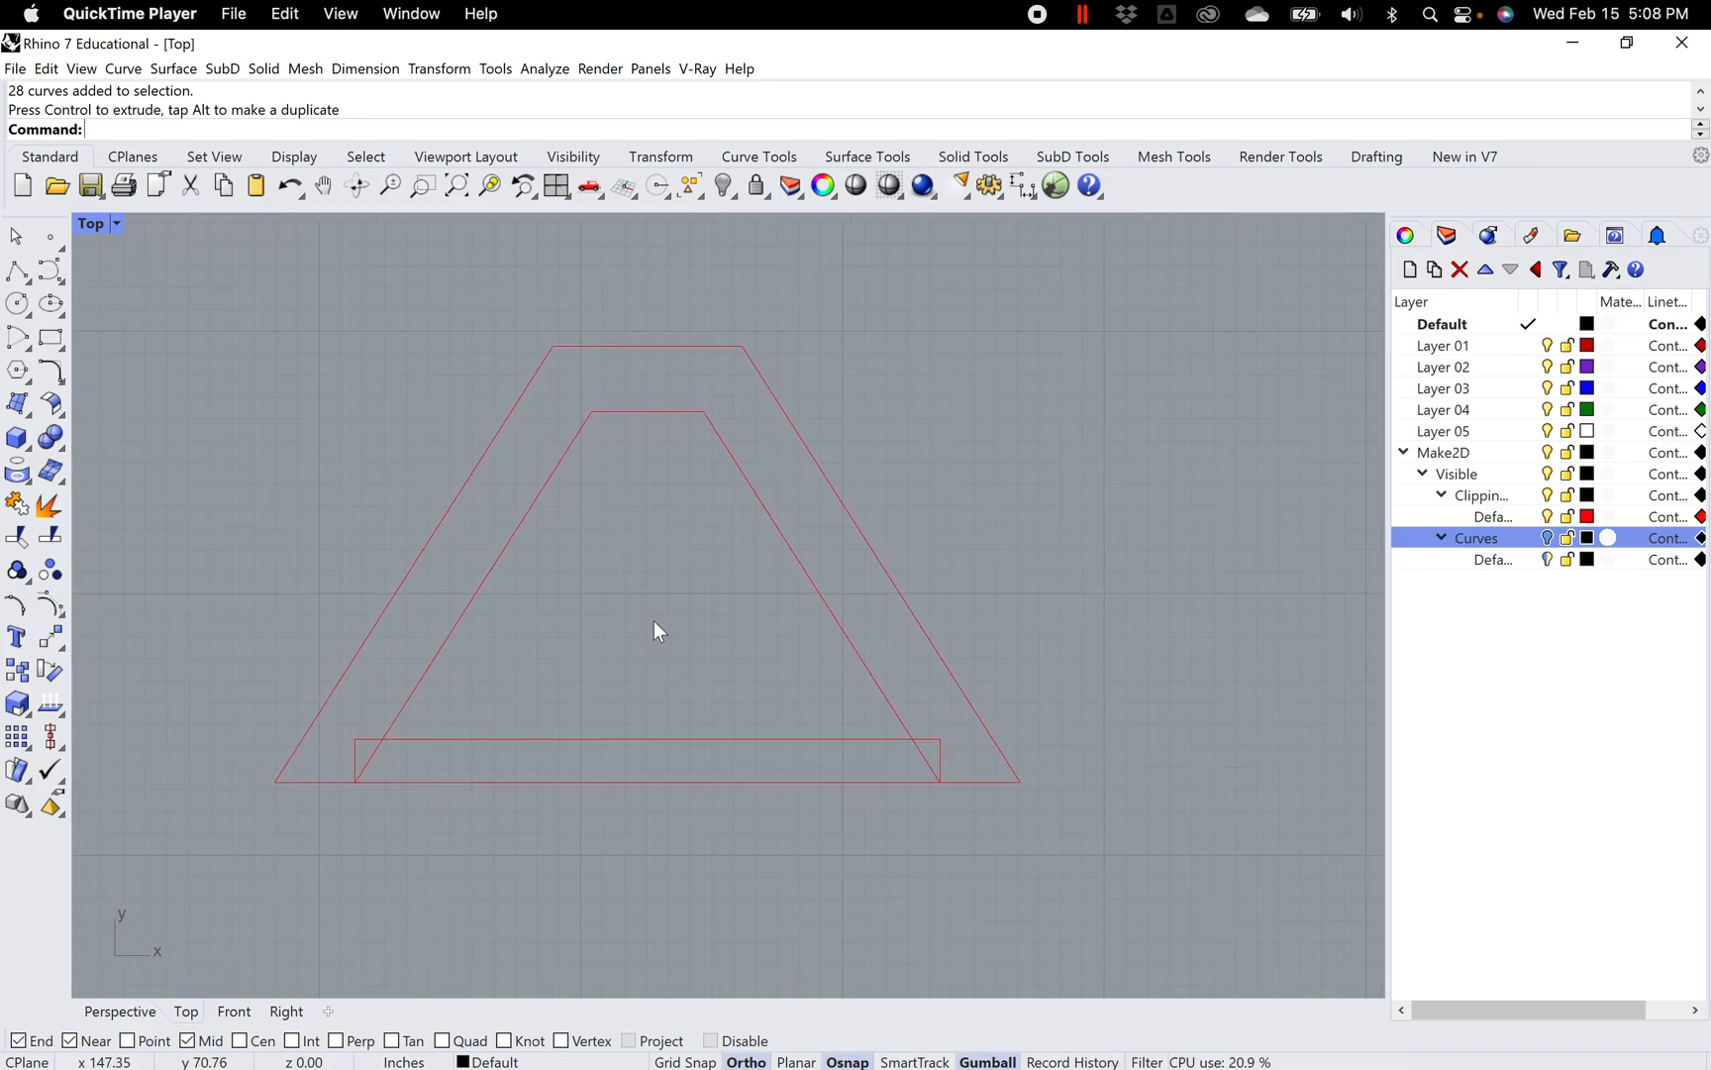
Trim the overlapping wall and floor line ends at both lower inner corners of the red section outline
type("trim")
key("Return")
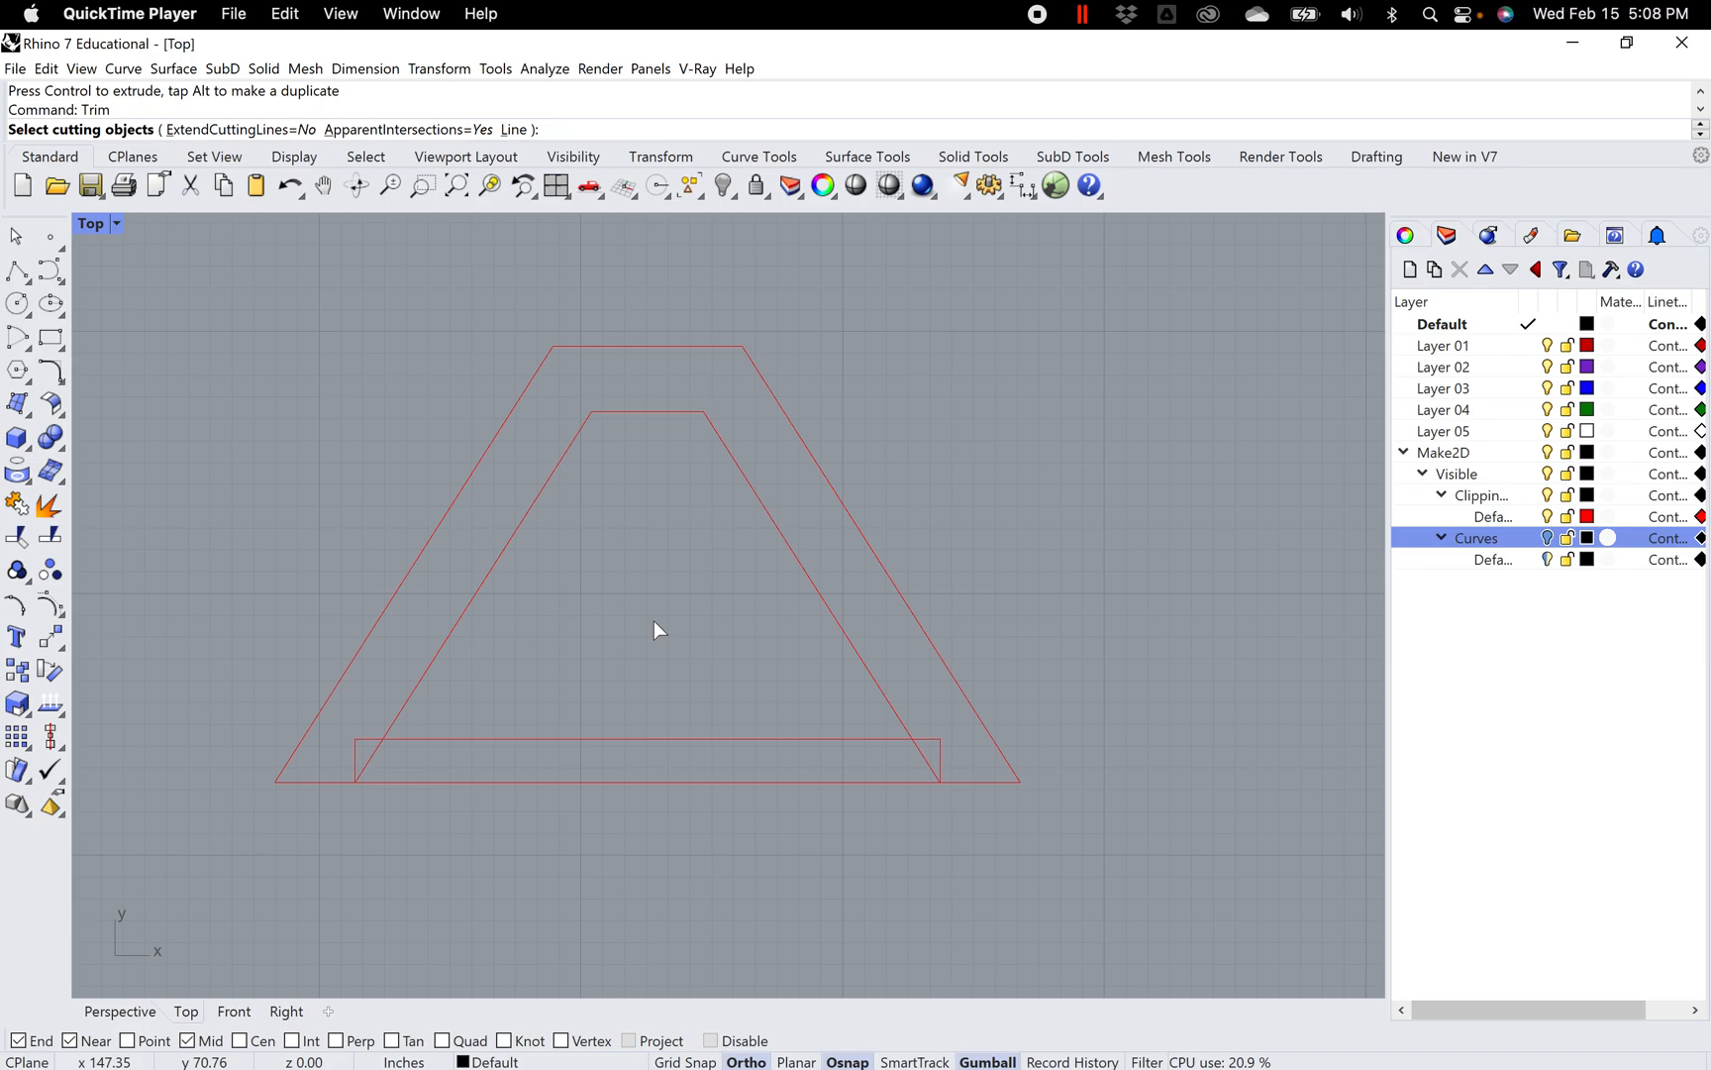
left_click_drag(1153, 886, 217, 662)
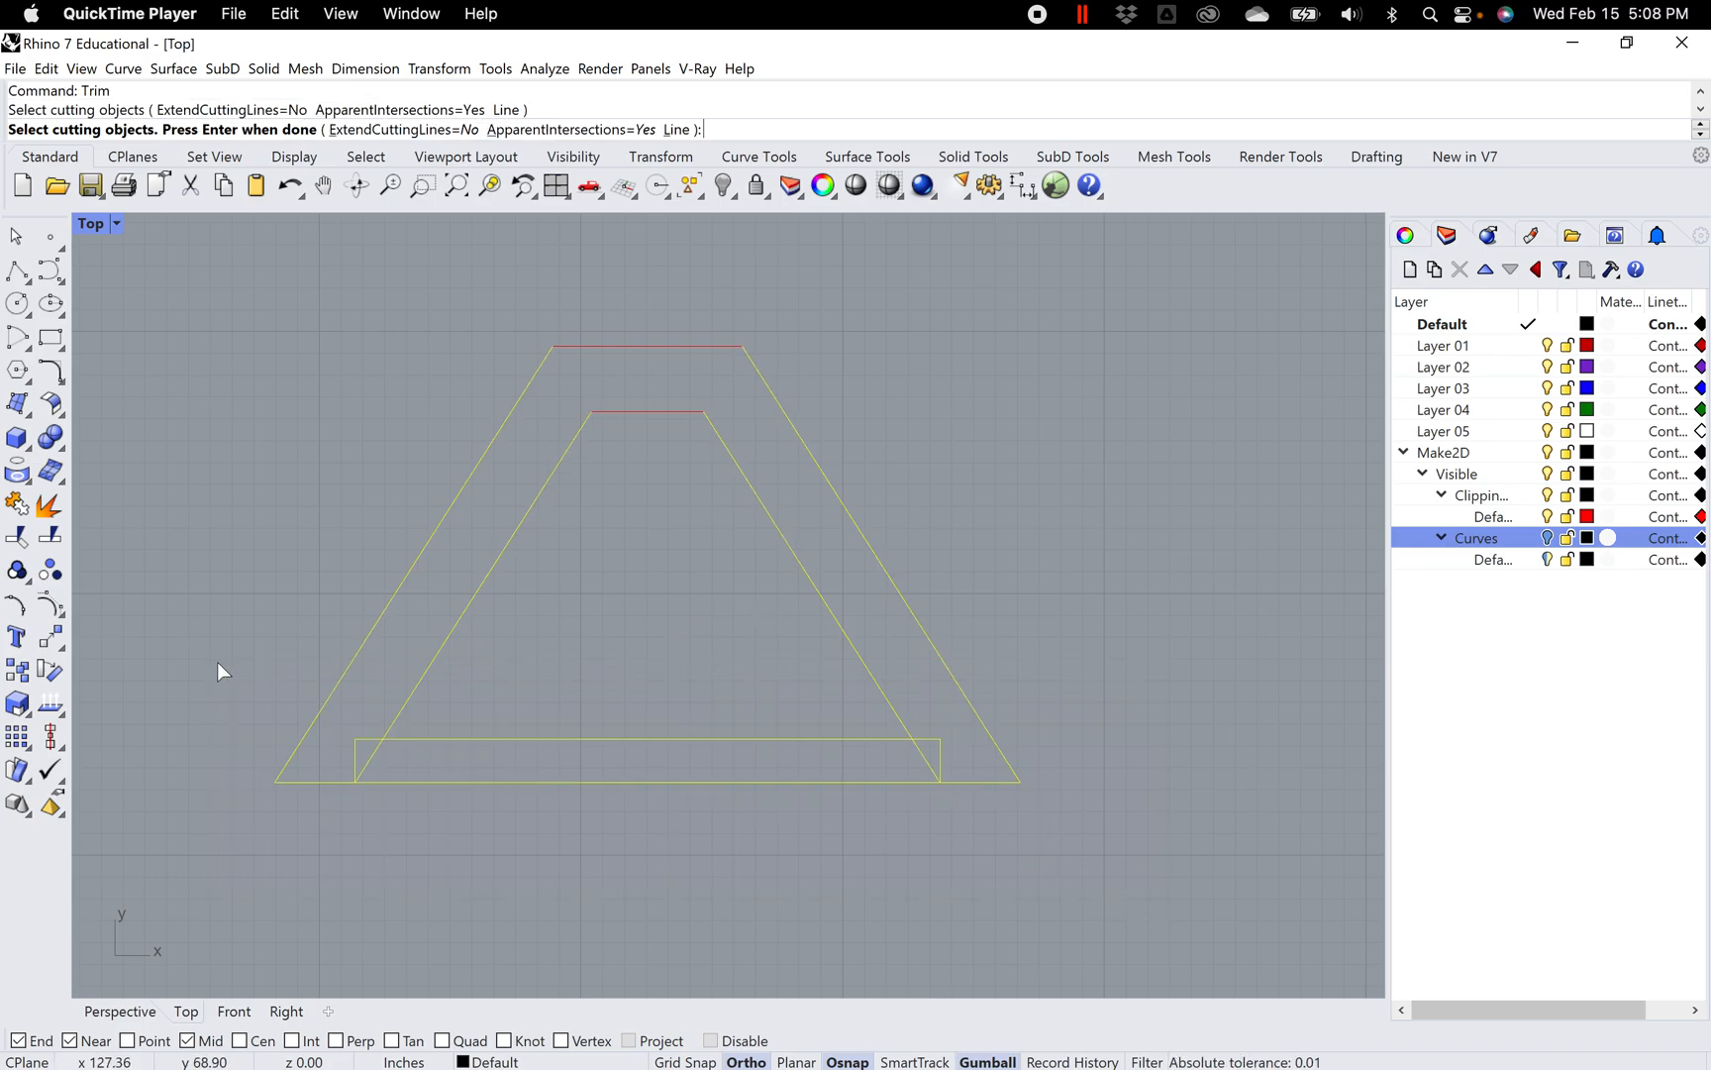
key("Return")
scroll(393, 786, "up", 4)
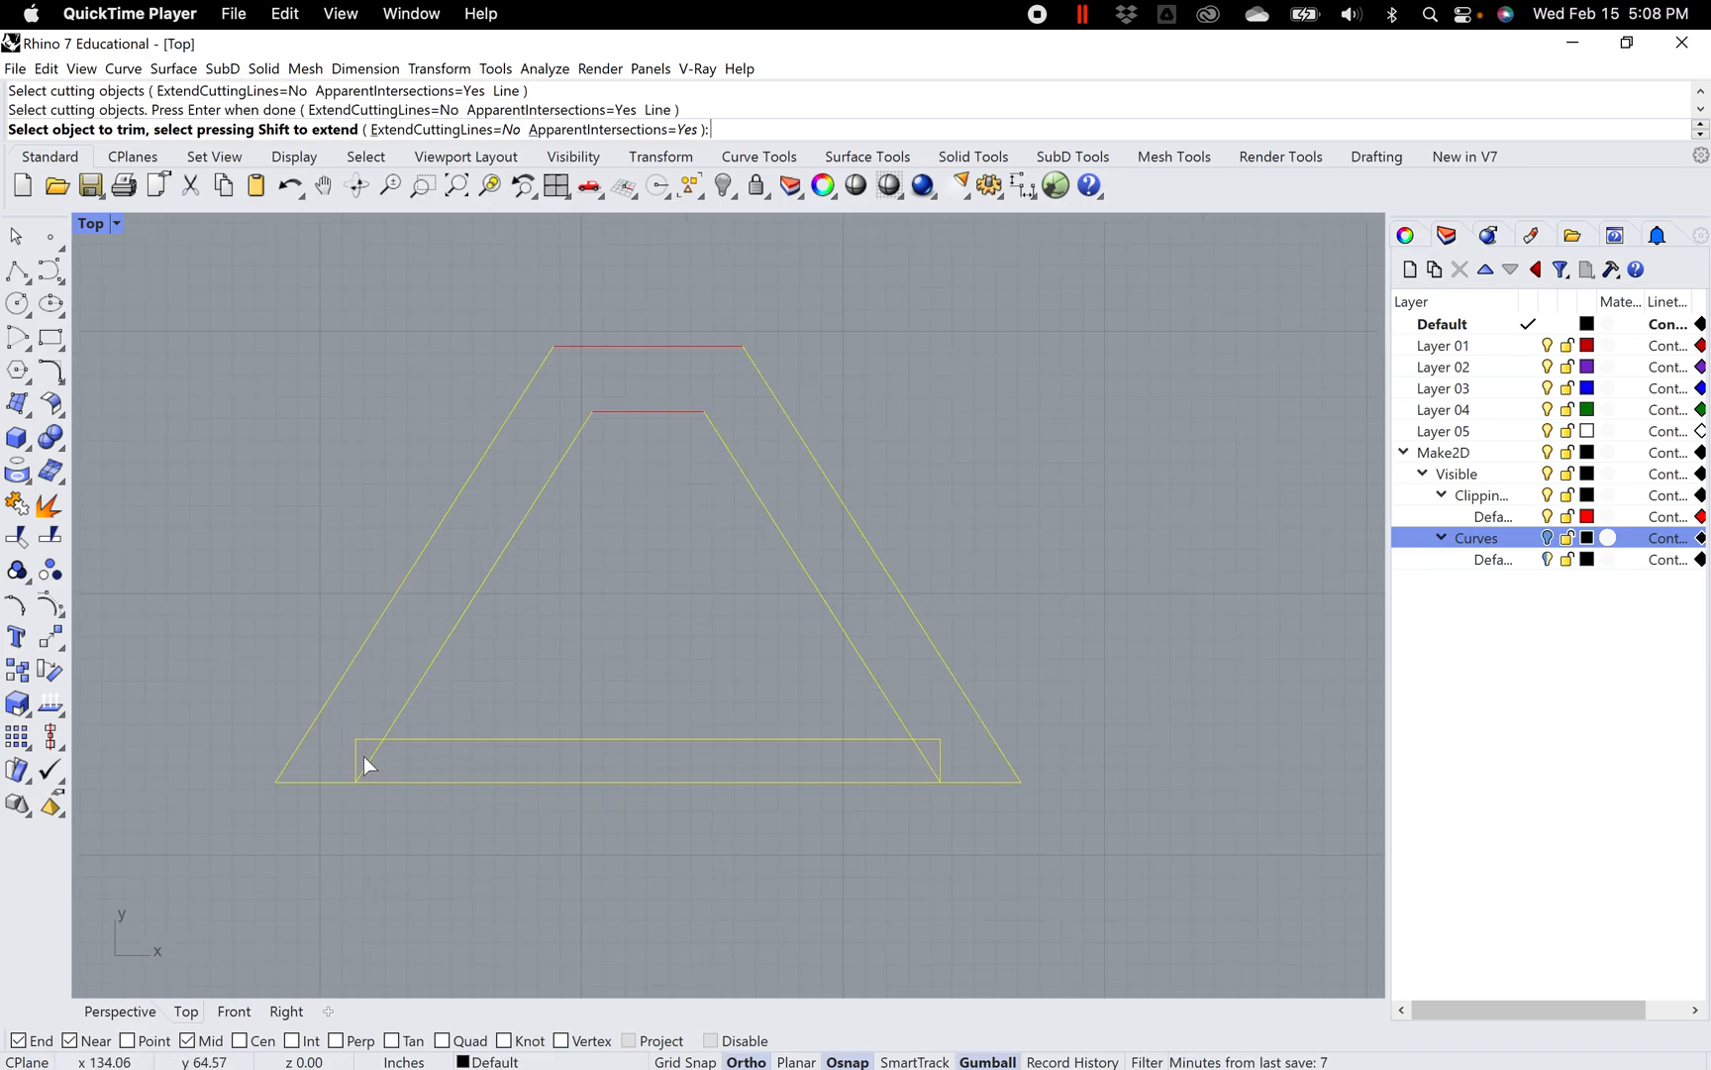
left_click(355, 748)
left_click(398, 771)
right_click_drag(737, 779, 474, 779)
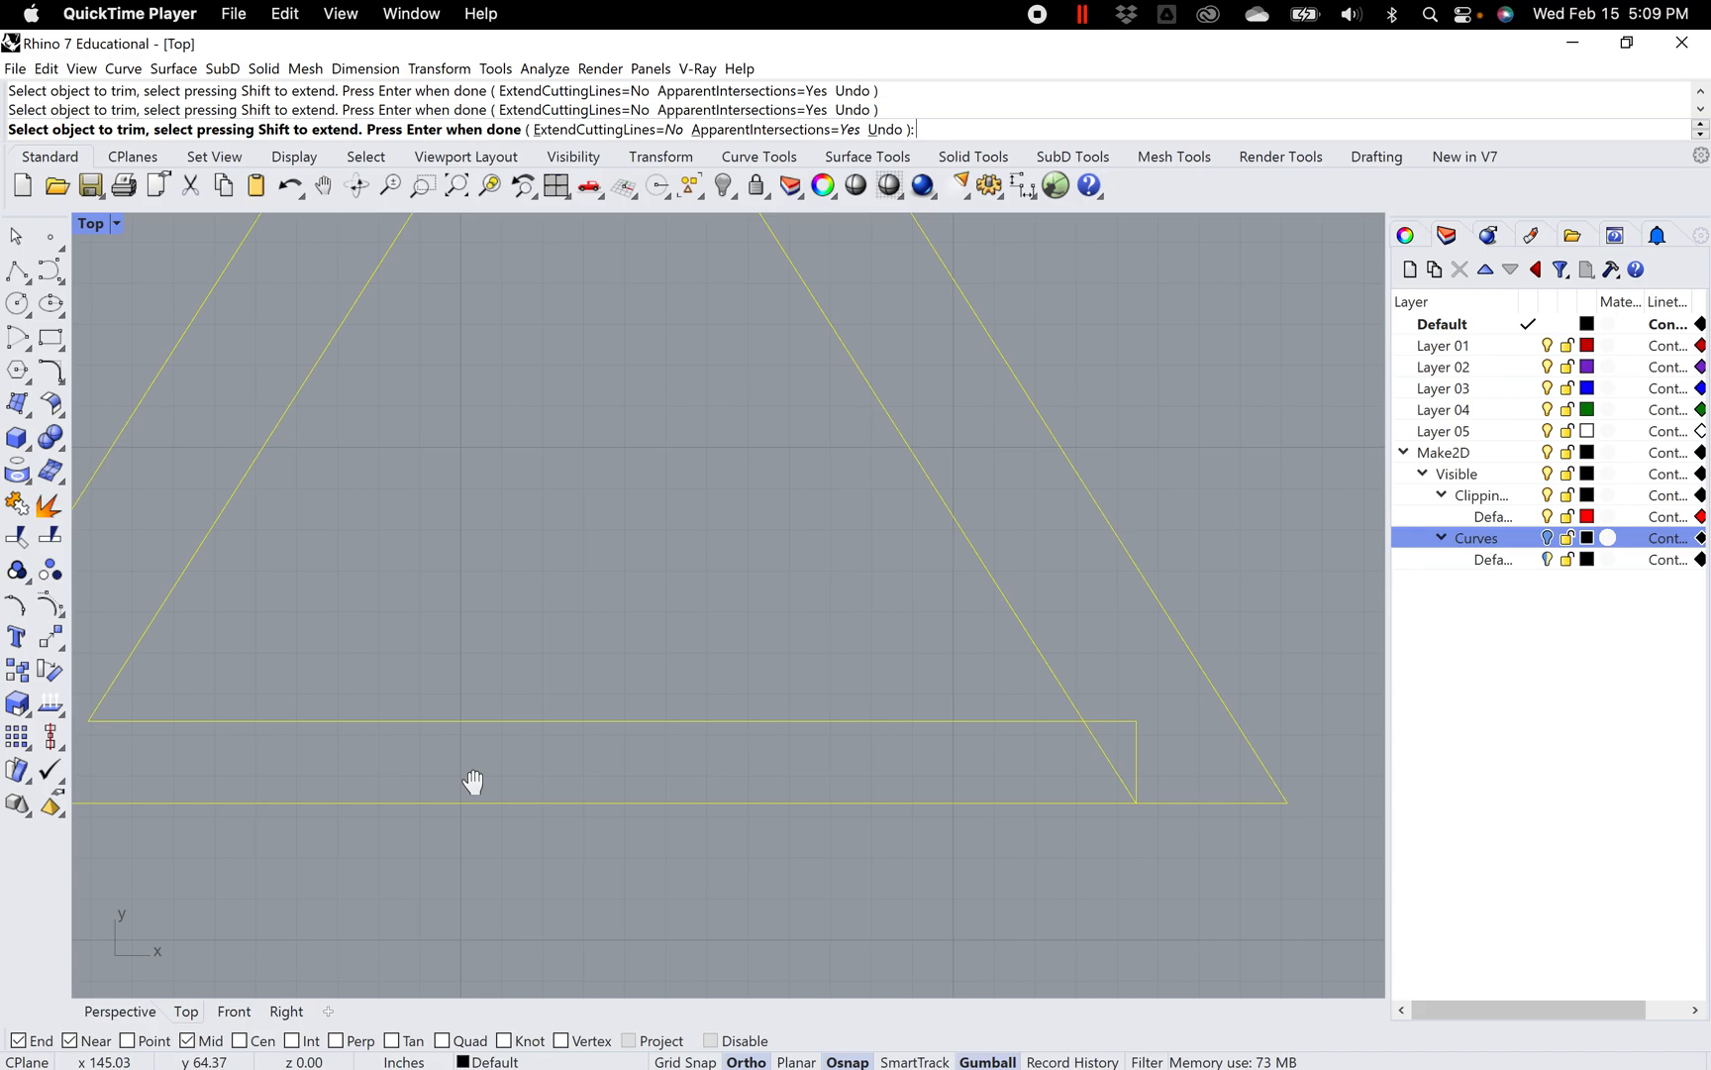
left_click(1069, 745)
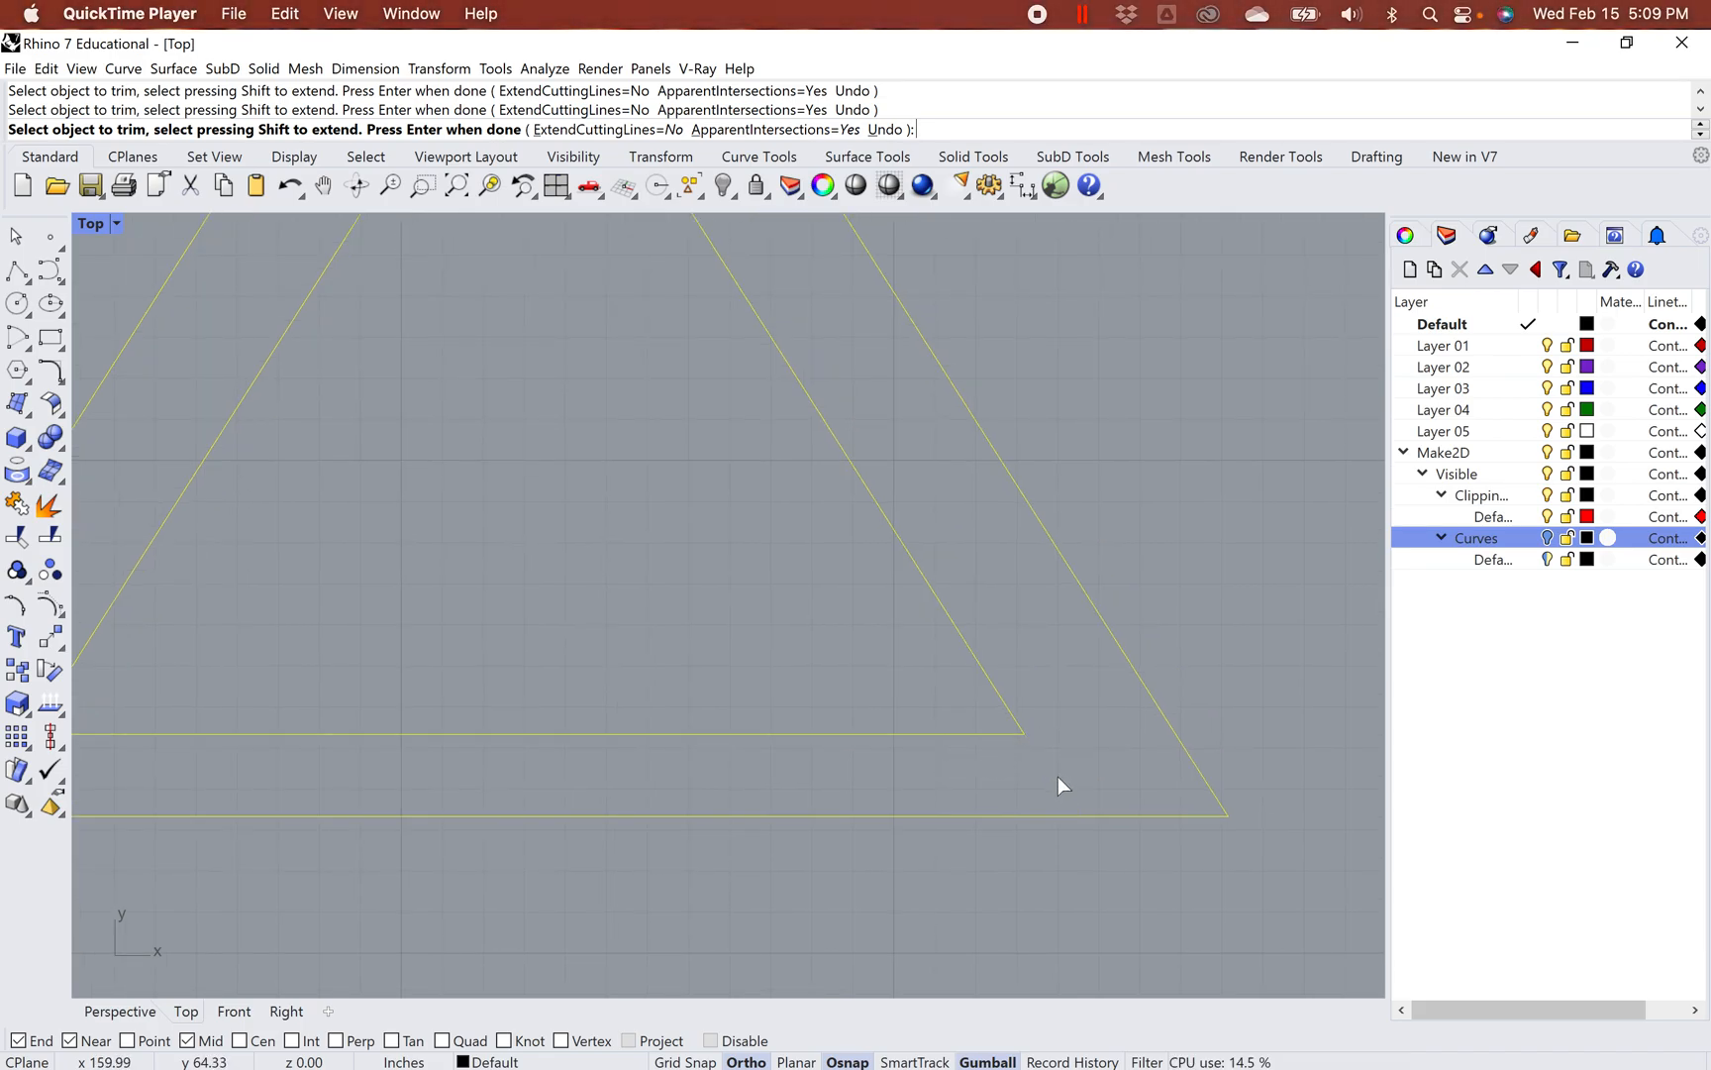
scroll(1054, 760, "down", 4)
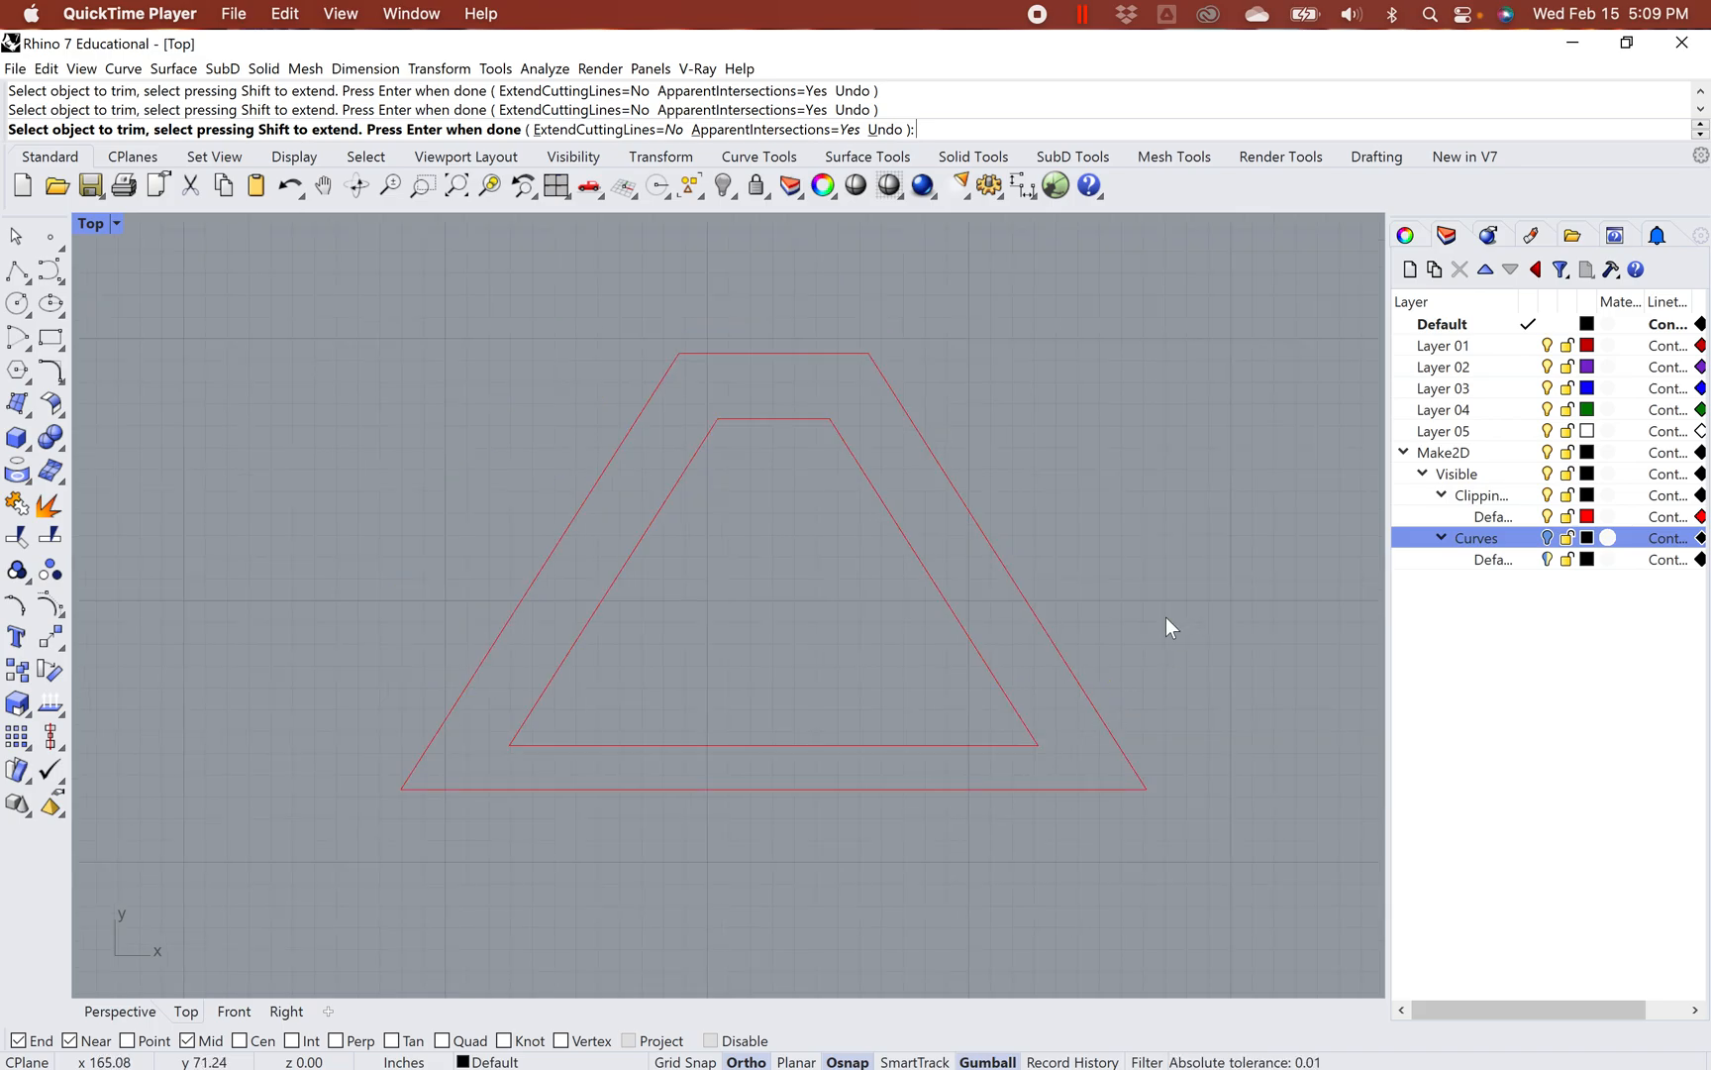
key("Return")
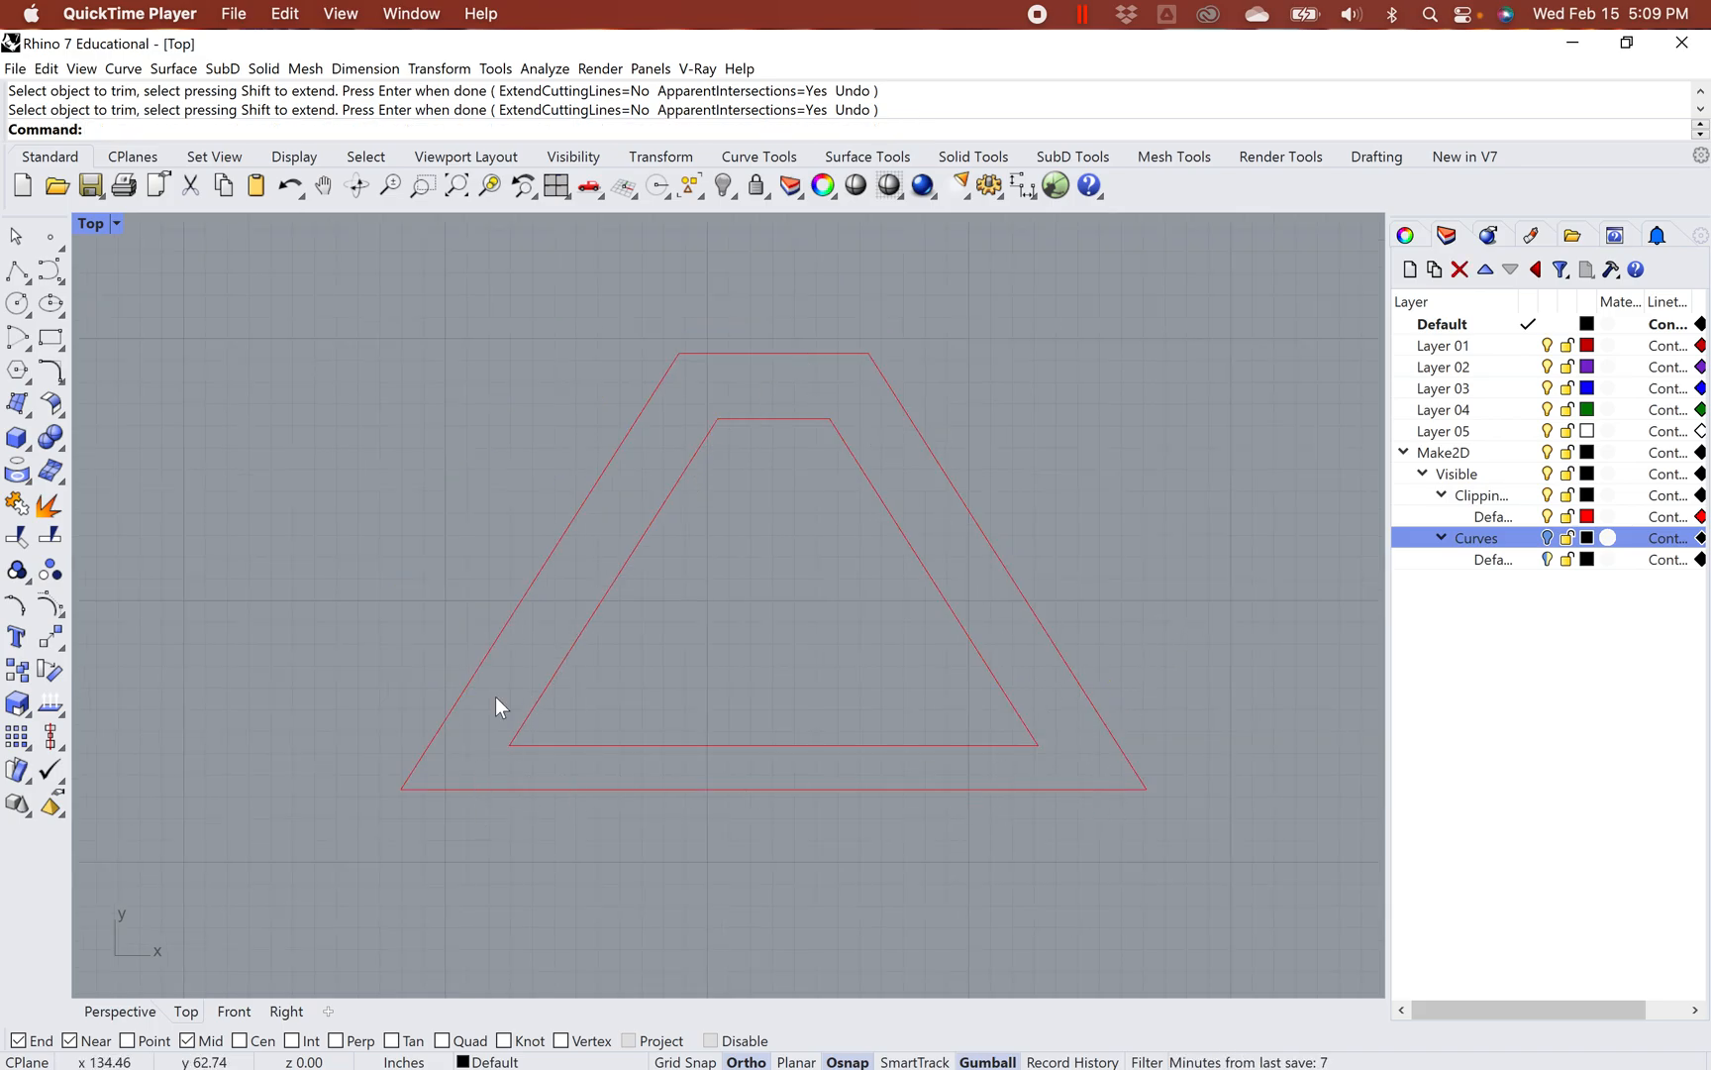
Show the Curves sublayer again and delete the three black inner wall and floor lines on the section's left side
left_click(1546, 537)
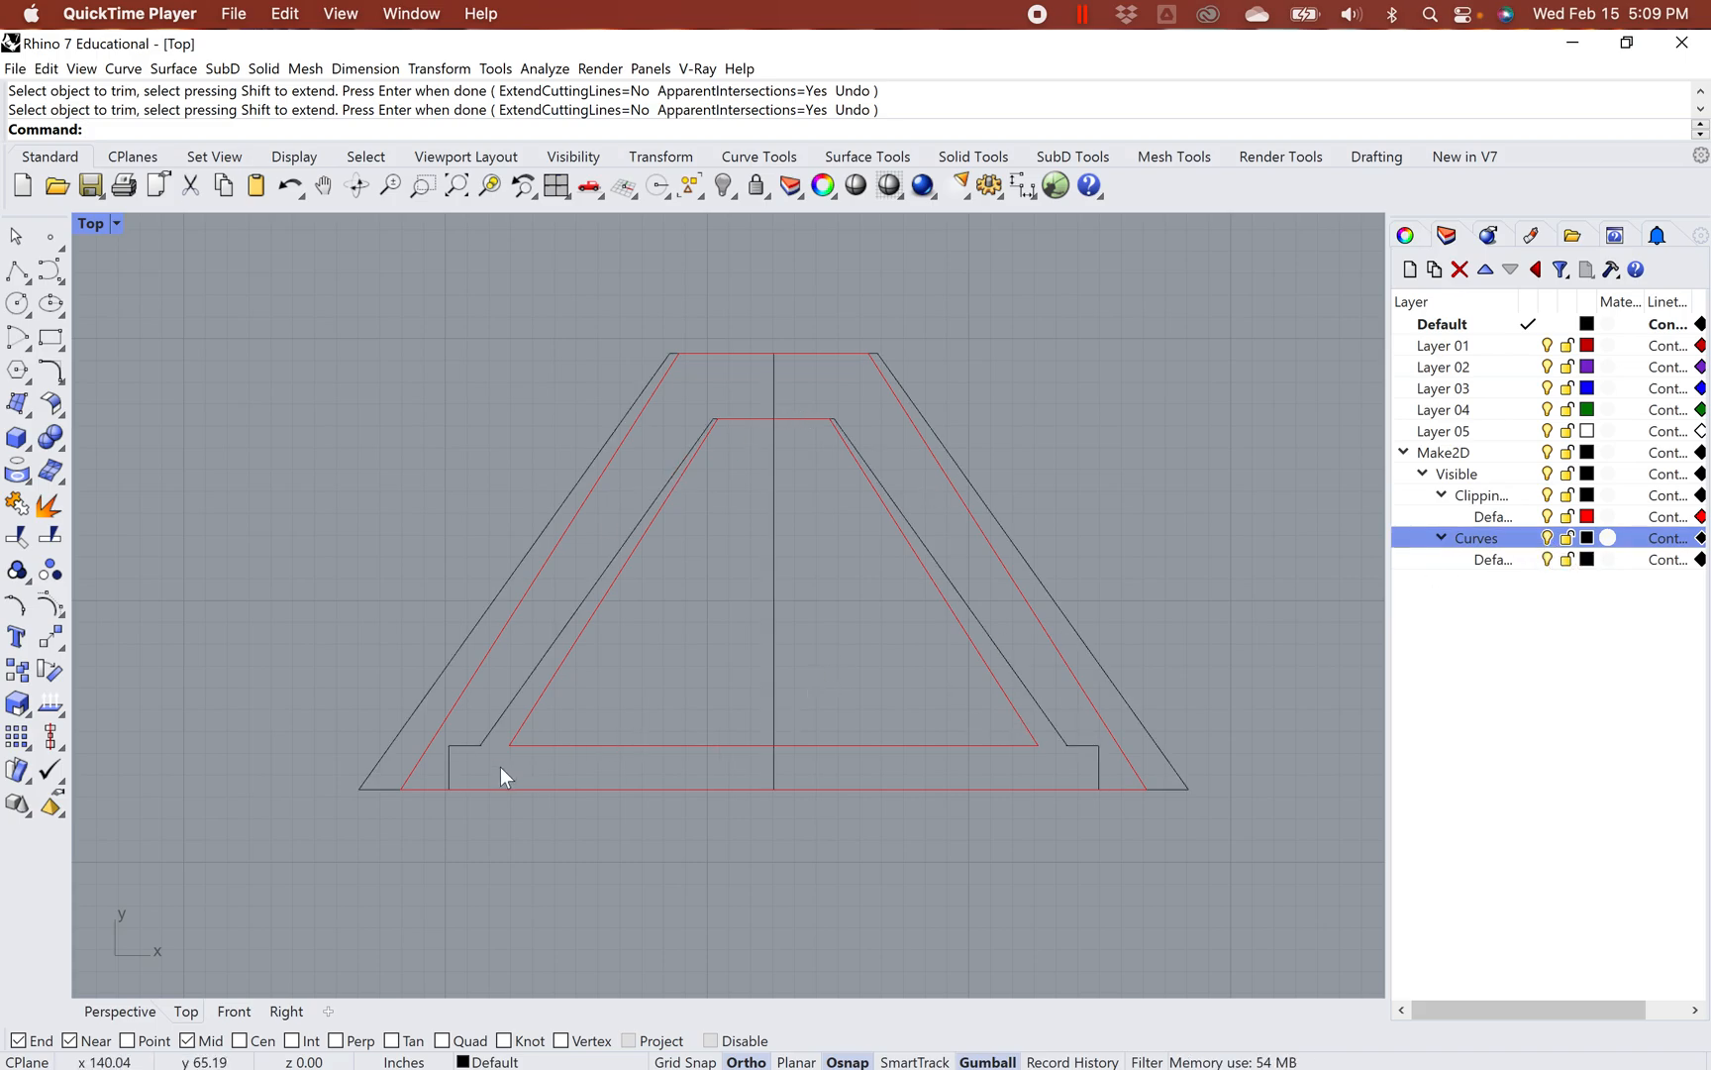
scroll(626, 676, "up", 2)
right_click_drag(887, 664, 833, 675)
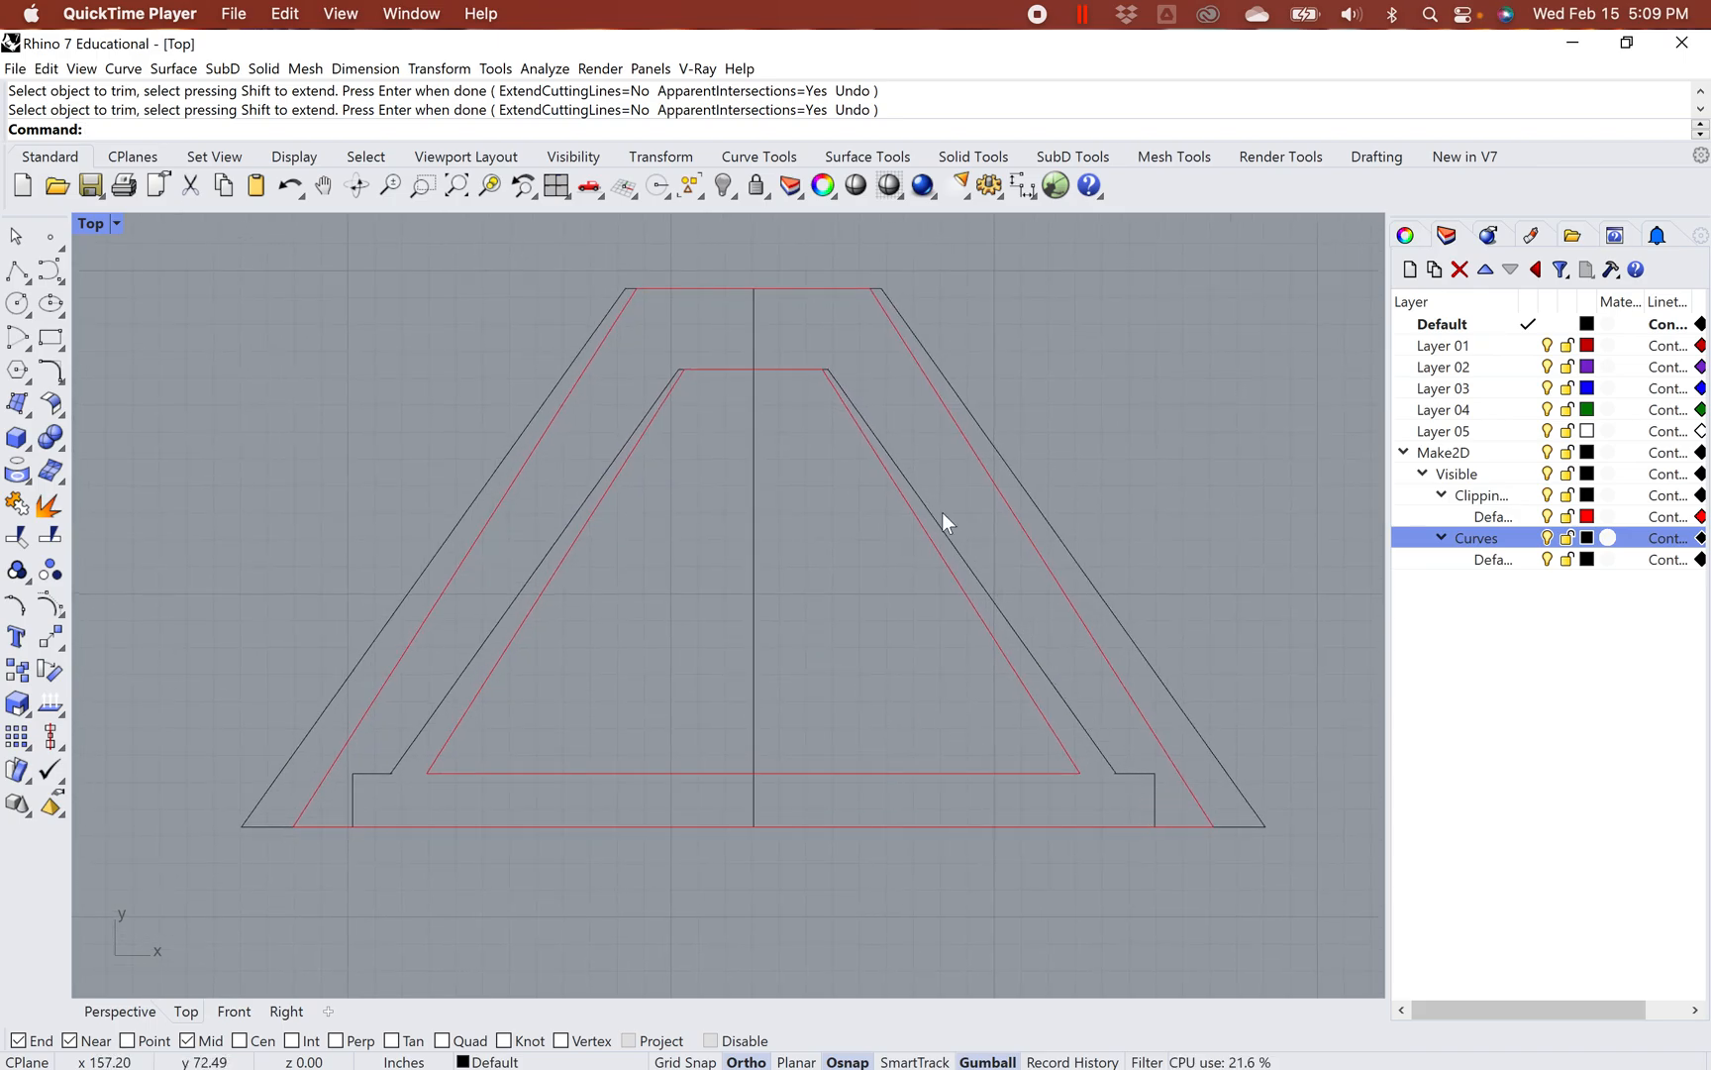
left_click(379, 773)
key("Delete")
left_click(388, 760)
key("Delete")
left_click(352, 788)
key("Delete")
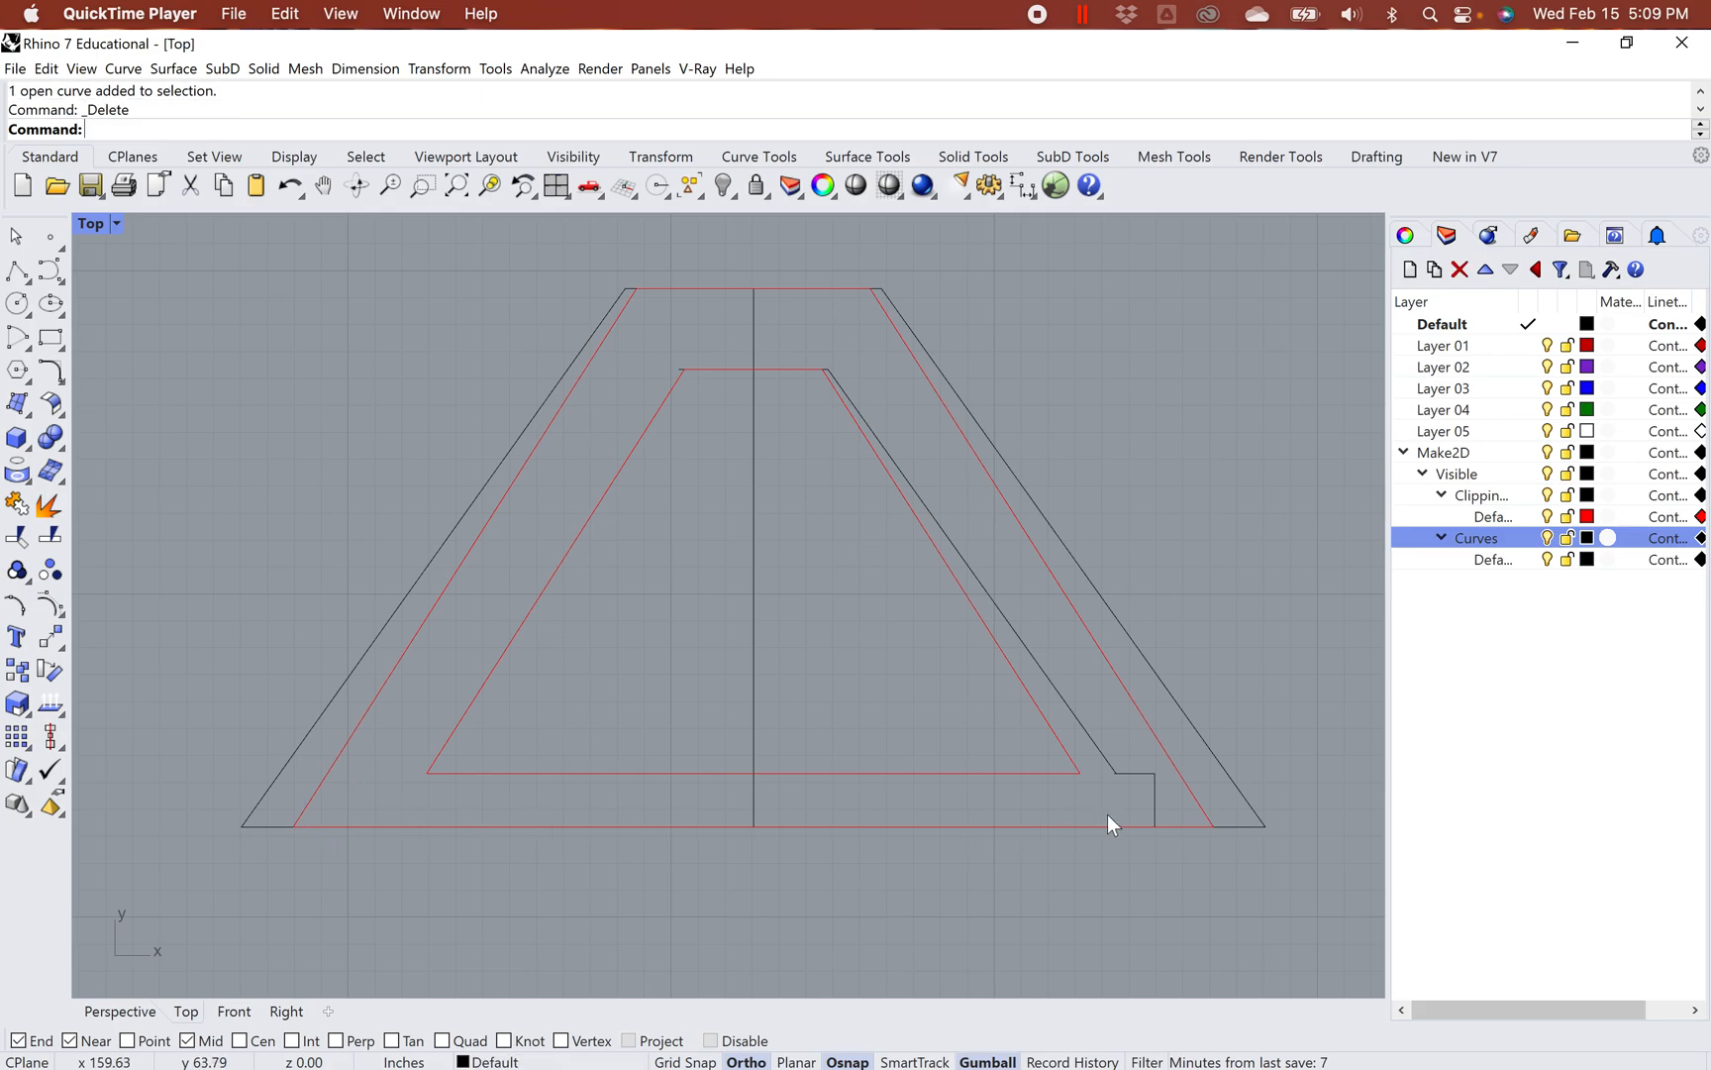
Delete the three black inner wall and floor lines on the section's right side
left_click(1150, 794)
key("Delete")
left_click(1127, 772)
key("Delete")
left_click(1107, 761)
key("Delete")
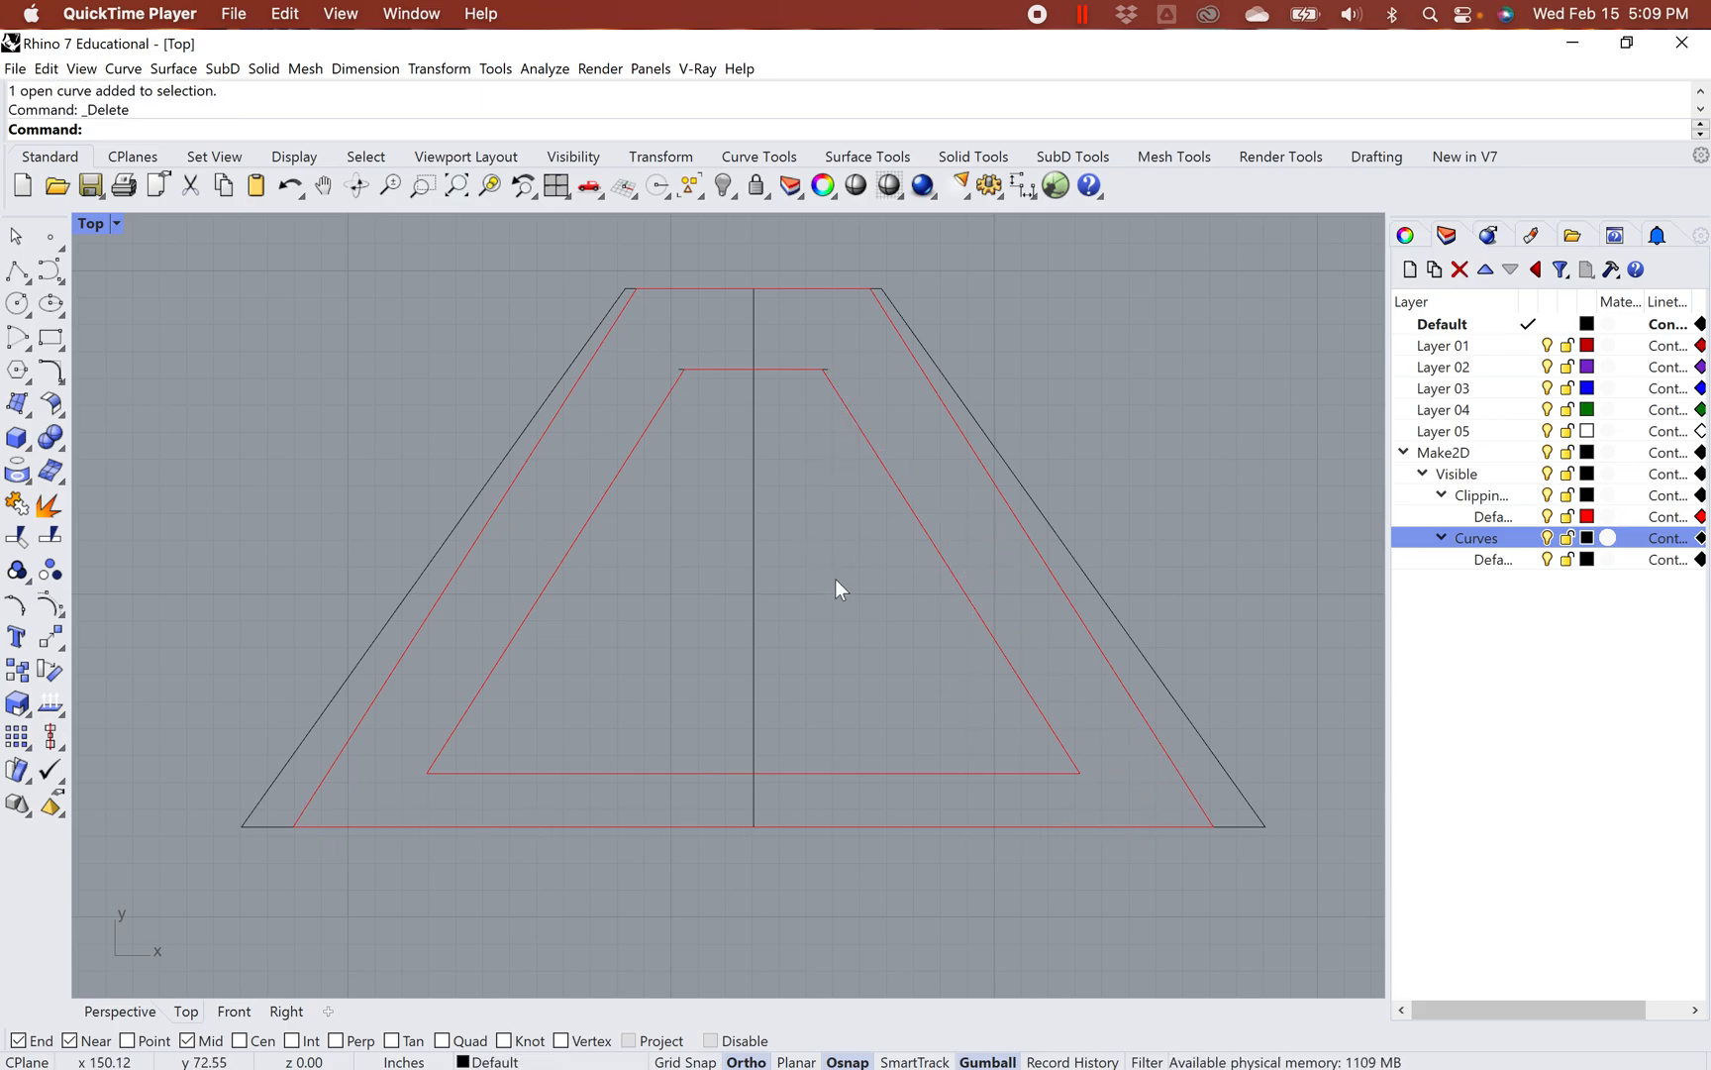
Delete the two short black leftover segments at the upper corners of the inner red outline
scroll(721, 368, "up", 8)
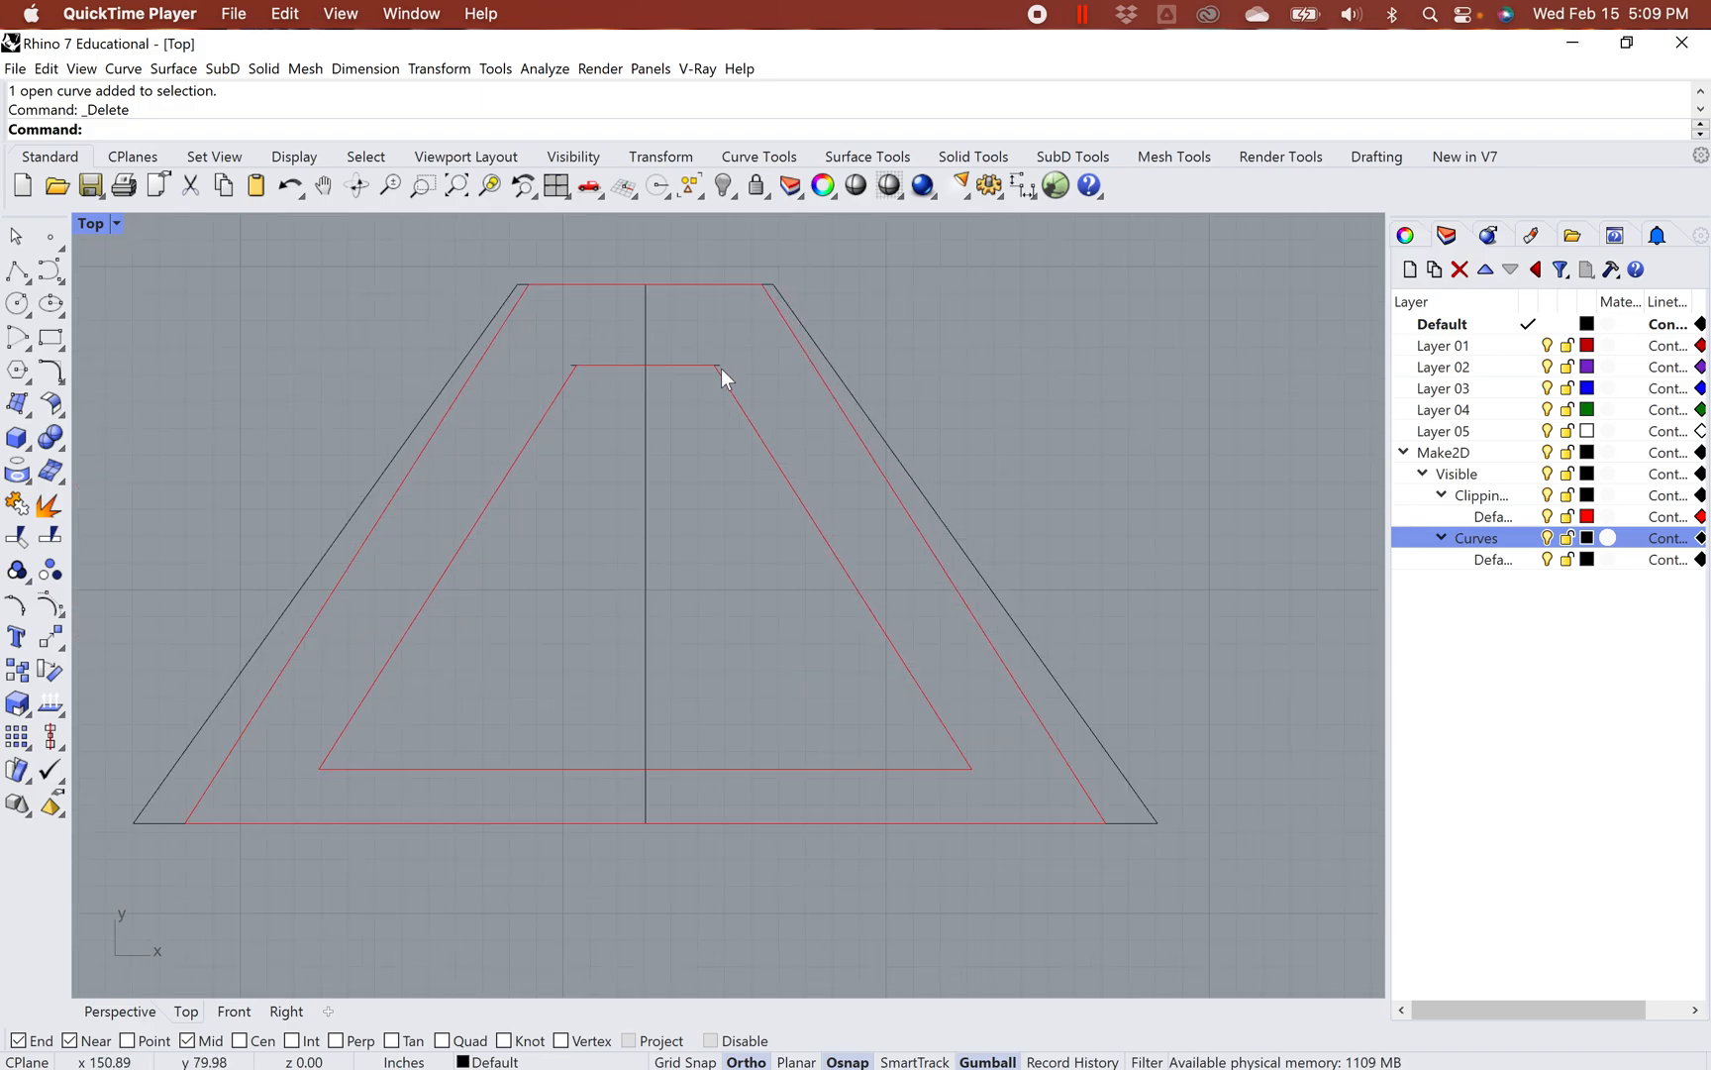
left_click(694, 345)
key("Delete")
scroll(887, 439, "down", 8)
right_click_drag(799, 589, 824, 593)
scroll(604, 426, "up", 4)
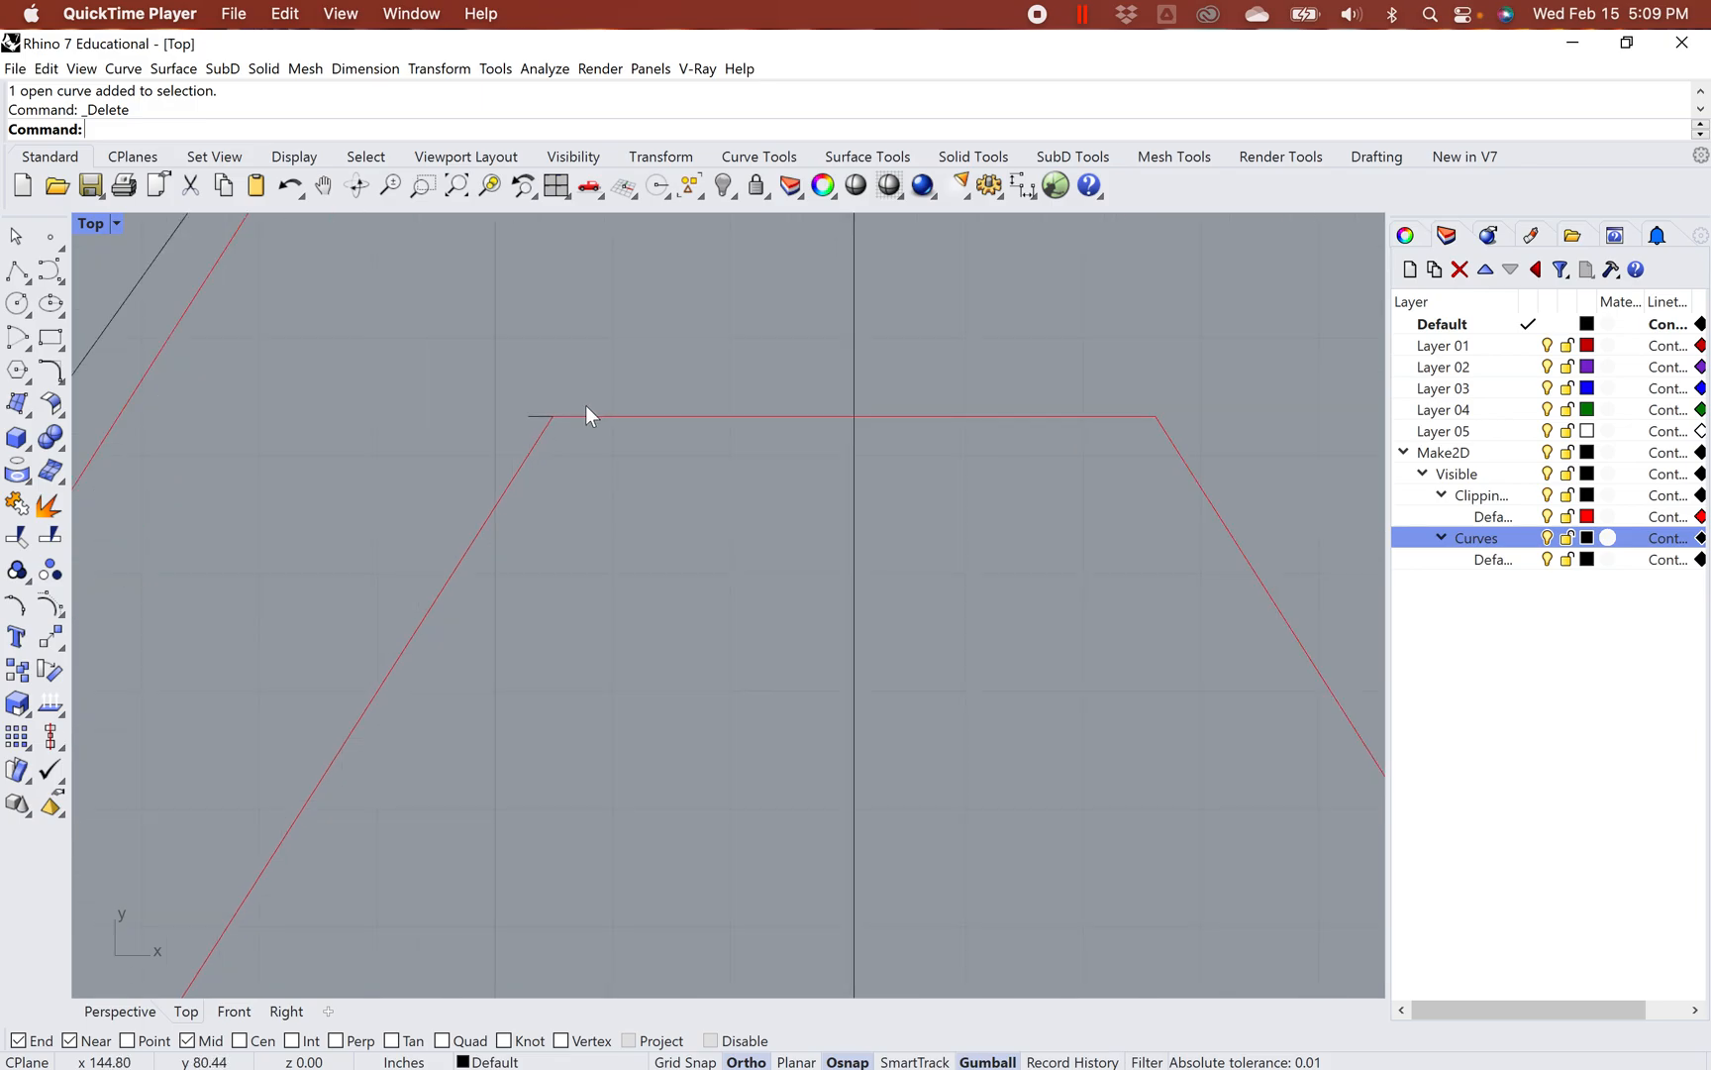
left_click(524, 412)
key("Delete")
scroll(635, 513, "down", 5)
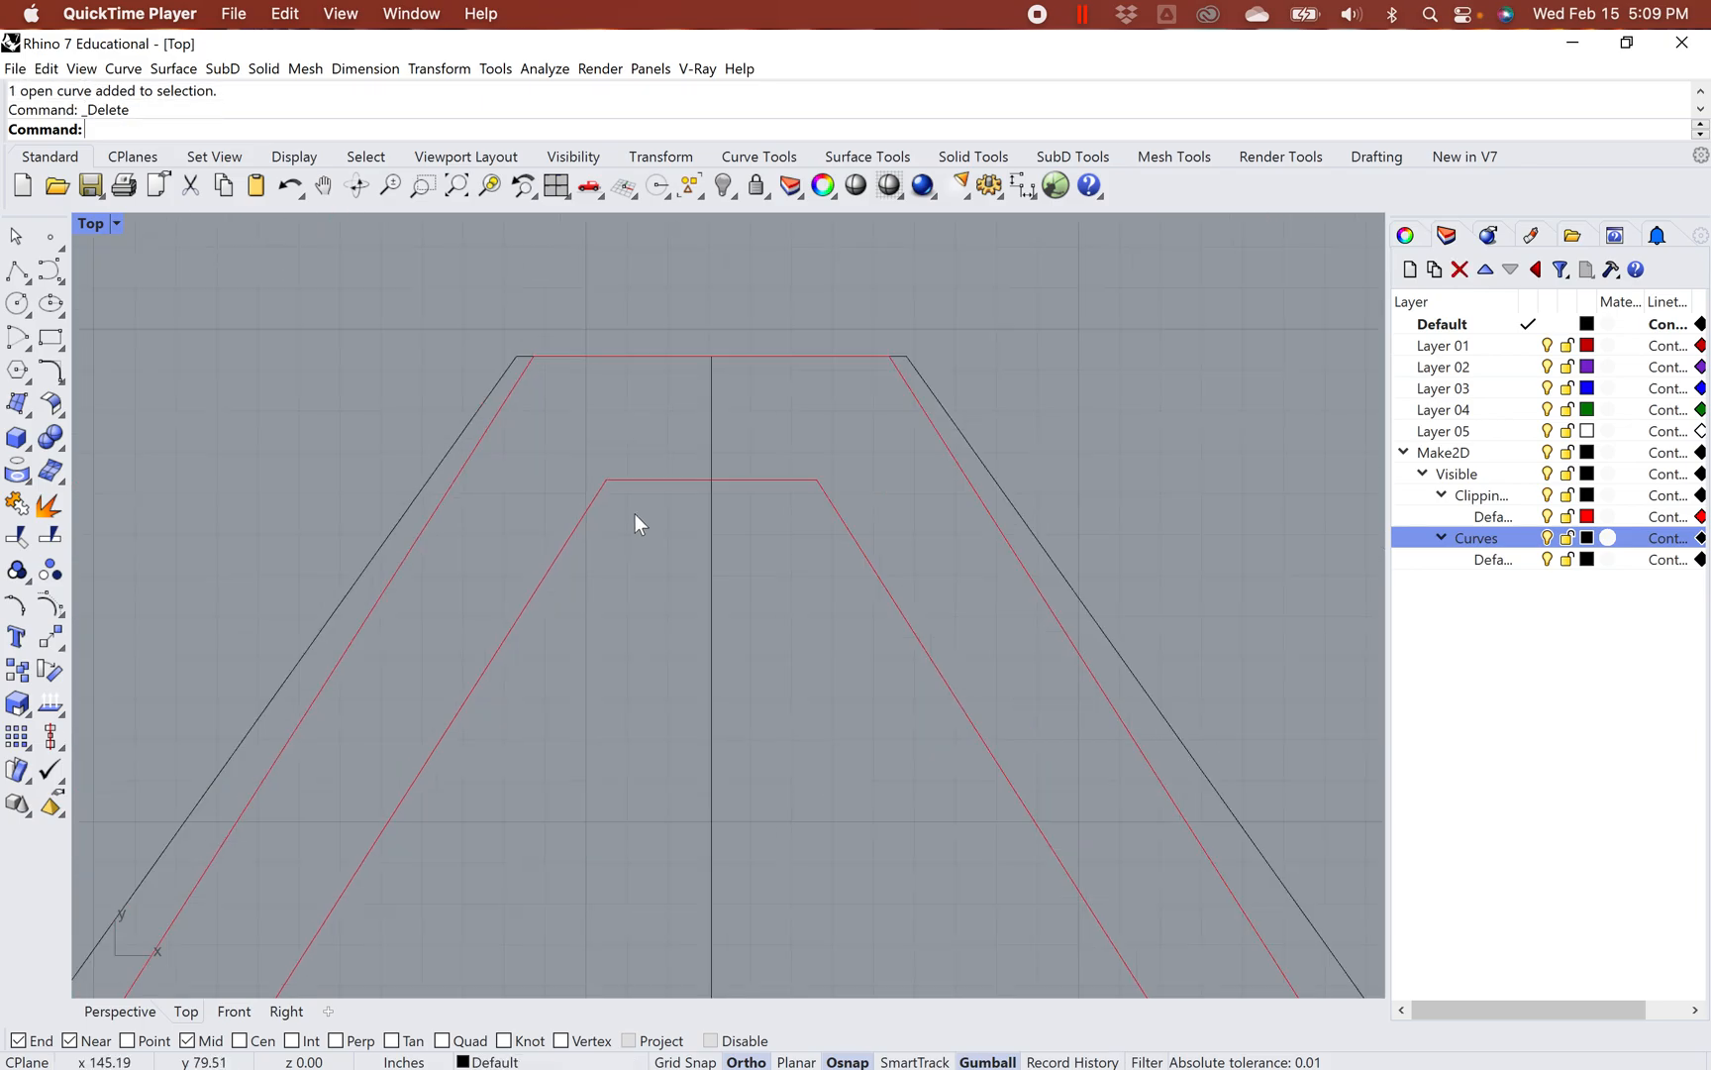
Delete the short vertical center segment between the inner and outer top edges of the section
scroll(792, 713, "down", 2)
right_click_drag(807, 713, 782, 487)
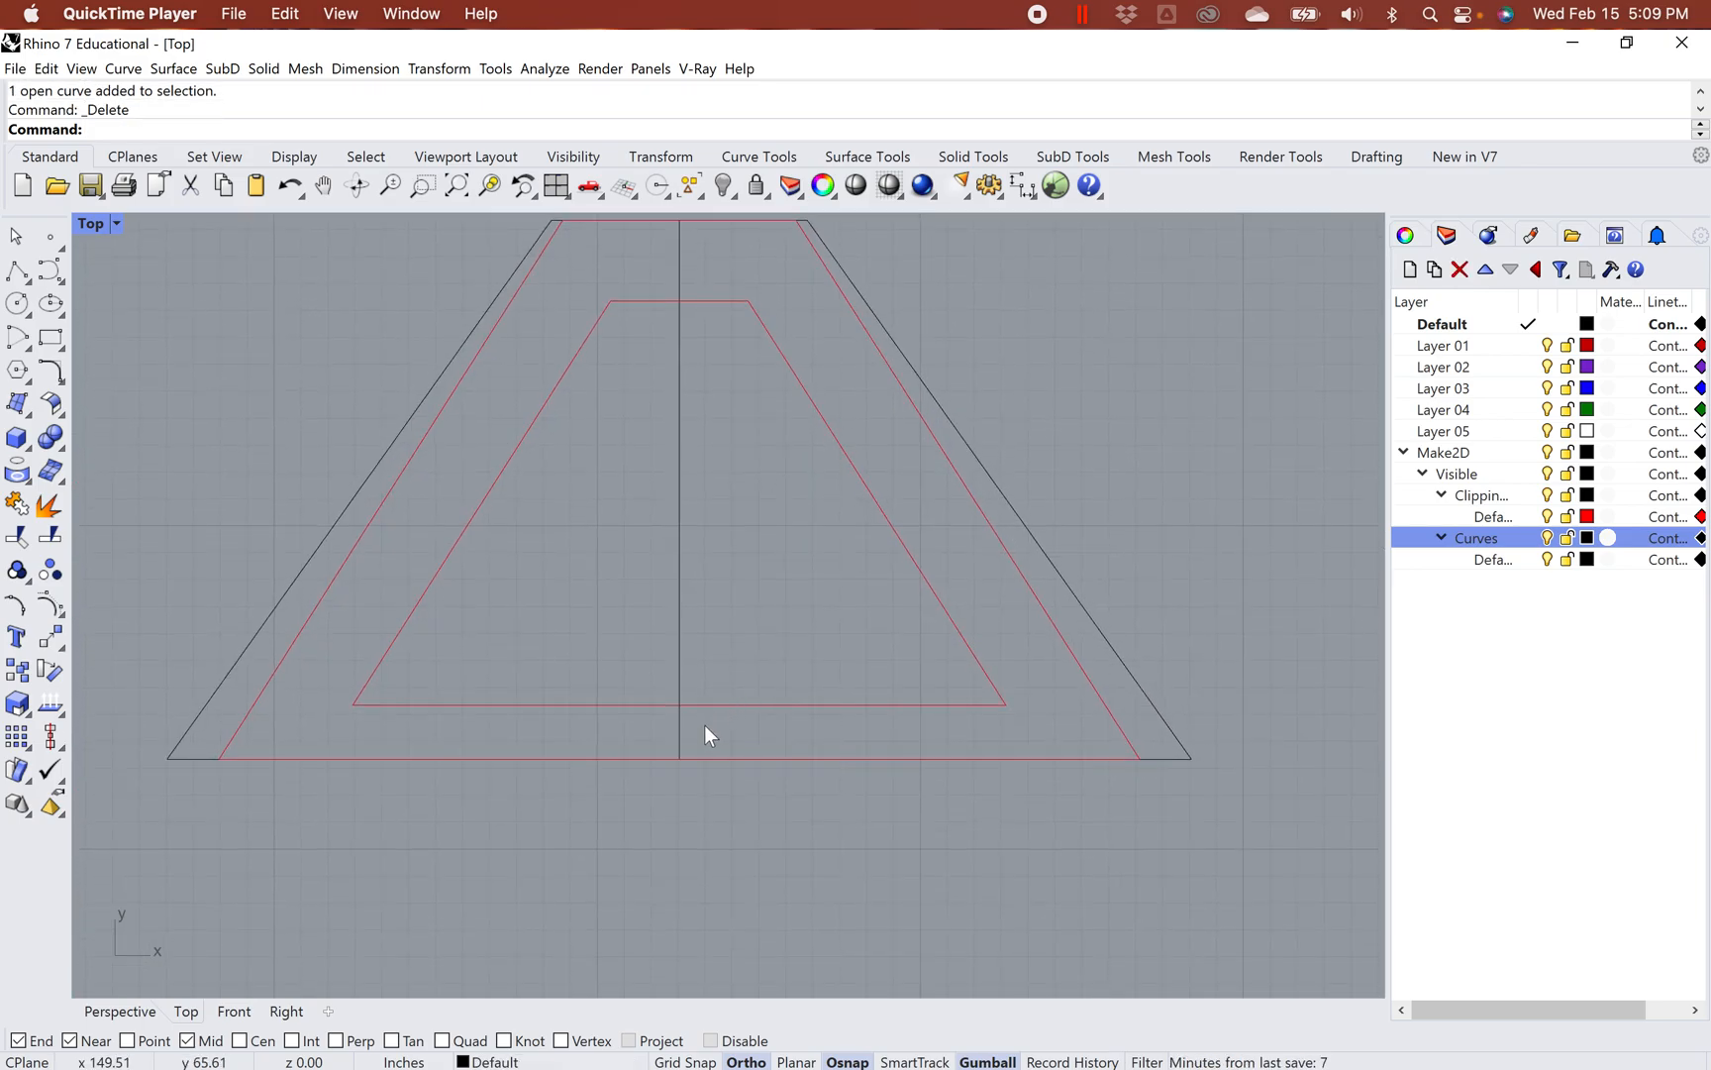
left_click(680, 724)
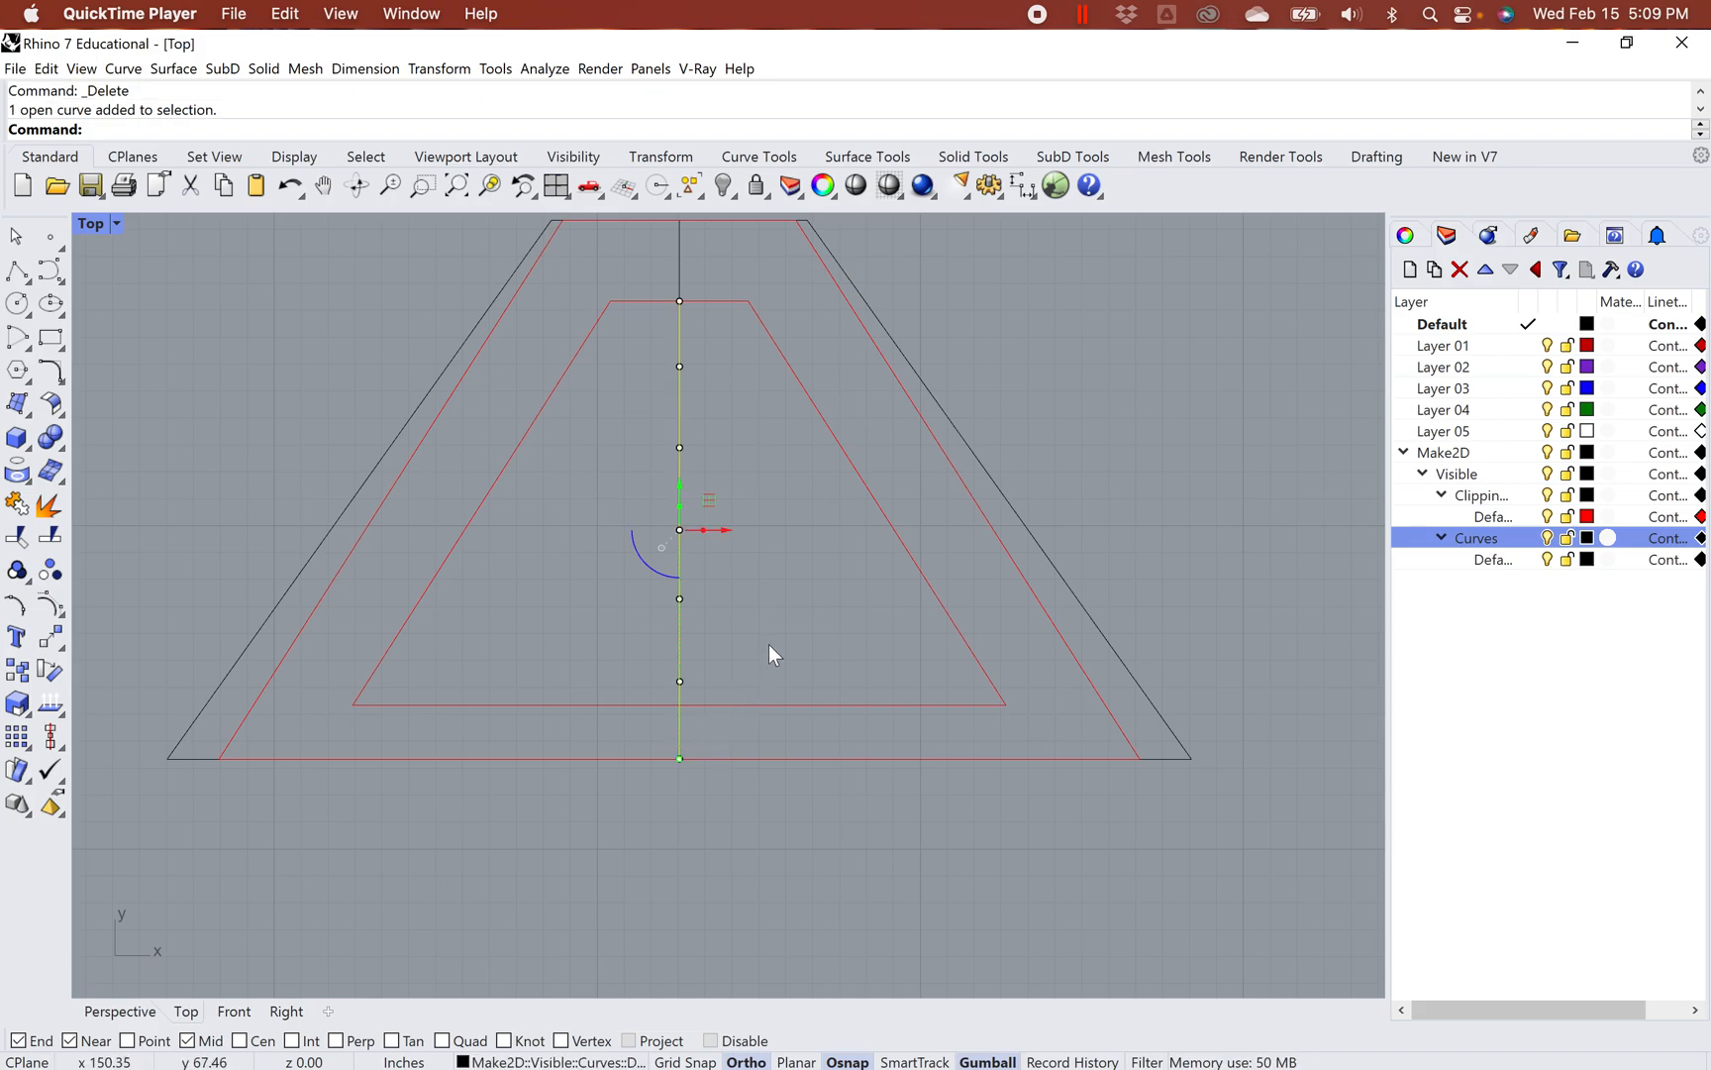
right_click_drag(802, 645, 817, 679)
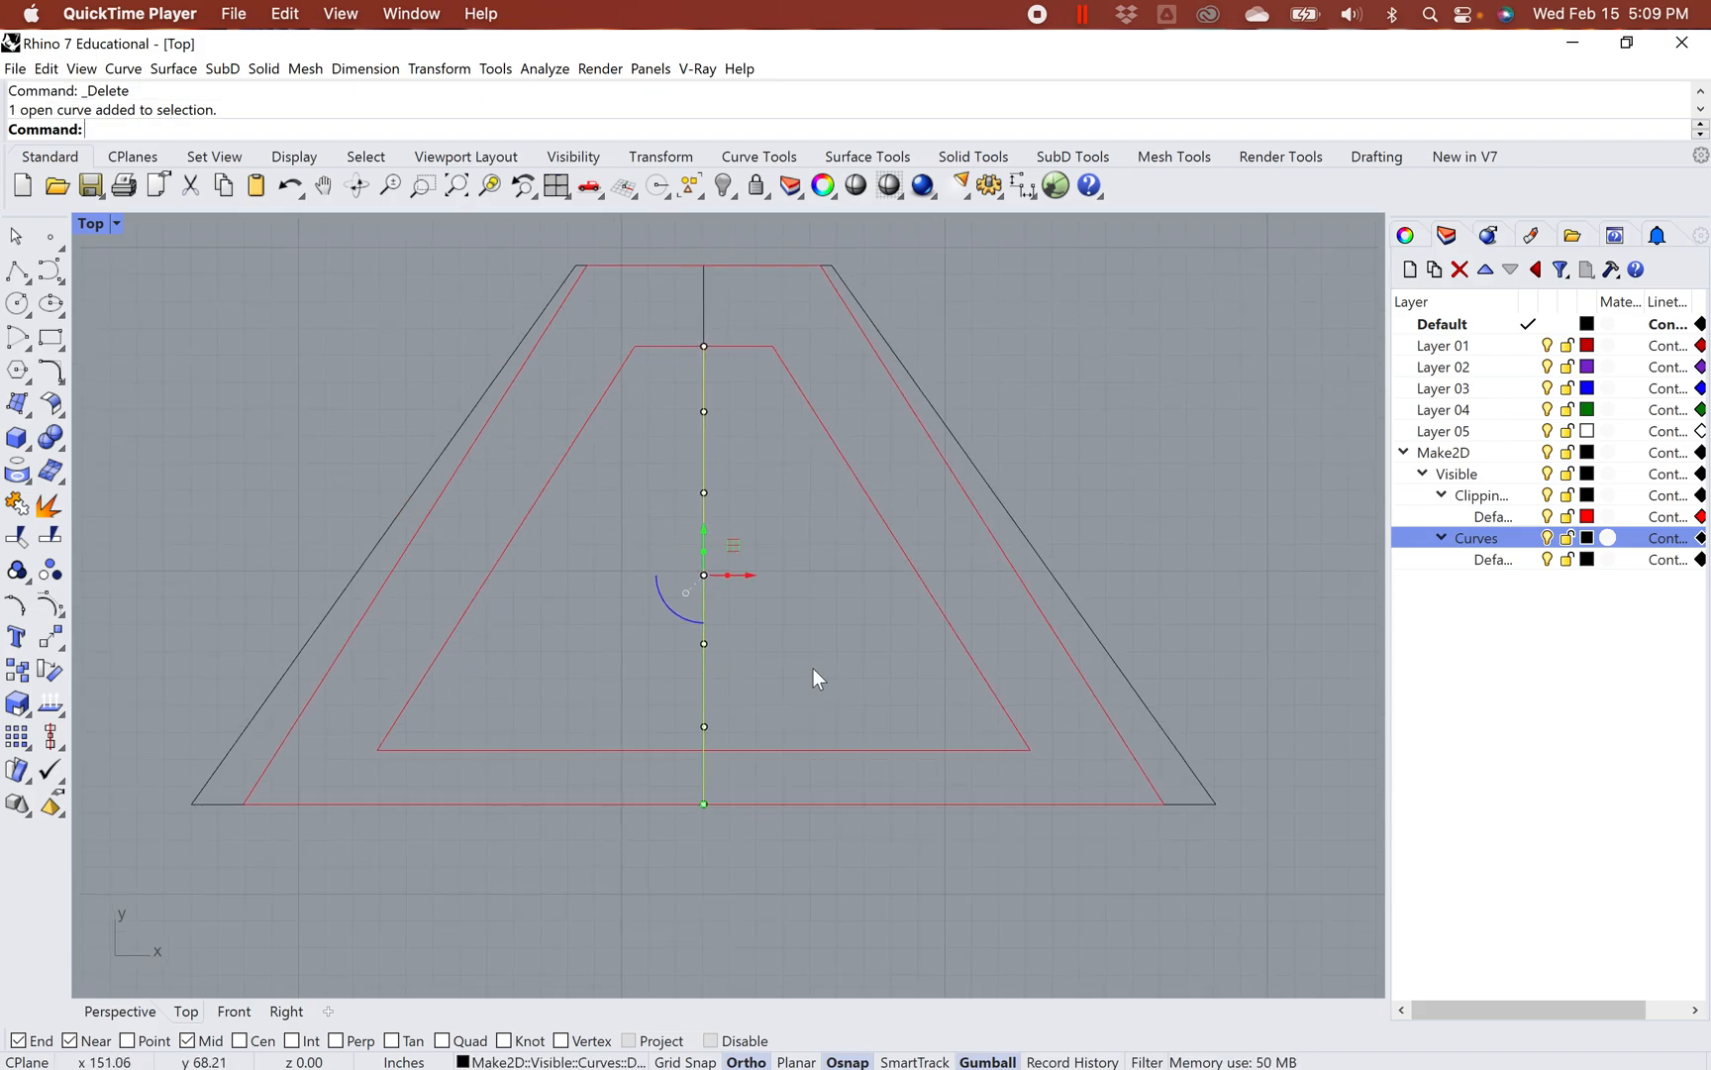
left_click(712, 320)
key("Delete")
Trim off the part of the vertical center line below the inner red floor line, using that floor line as cutting object
type("Trim")
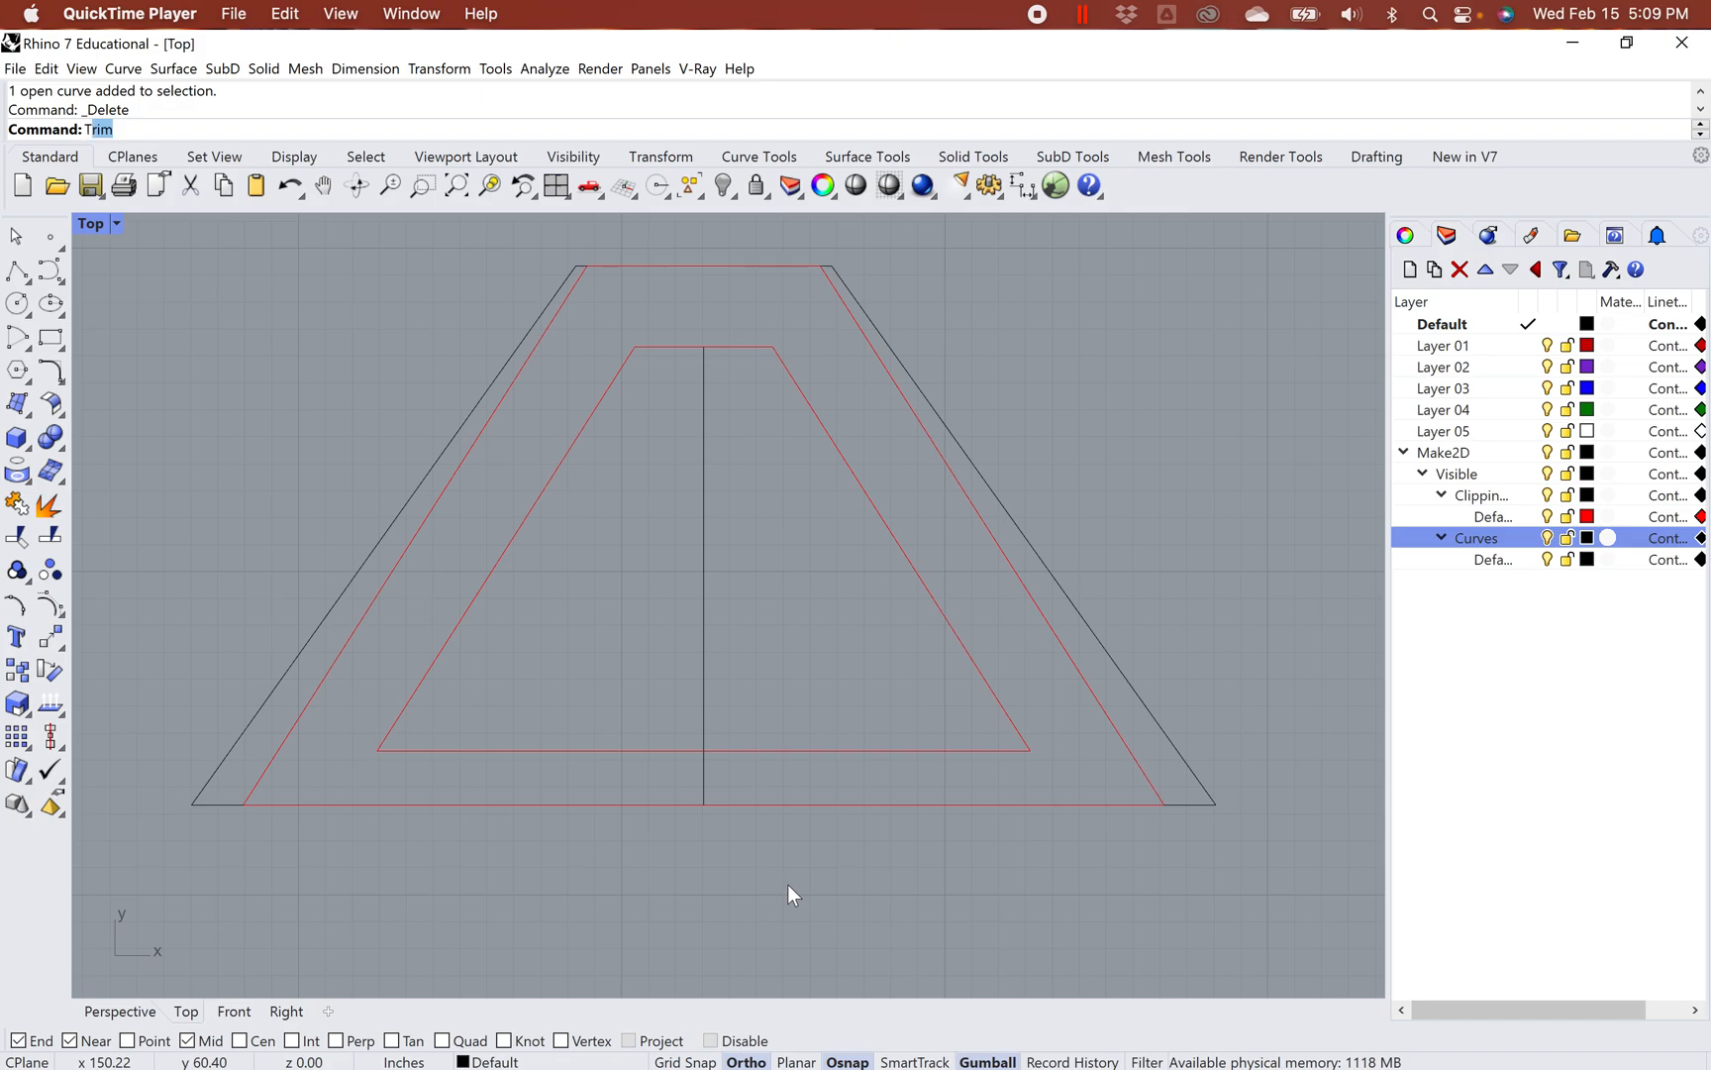
key("Return")
left_click(664, 749)
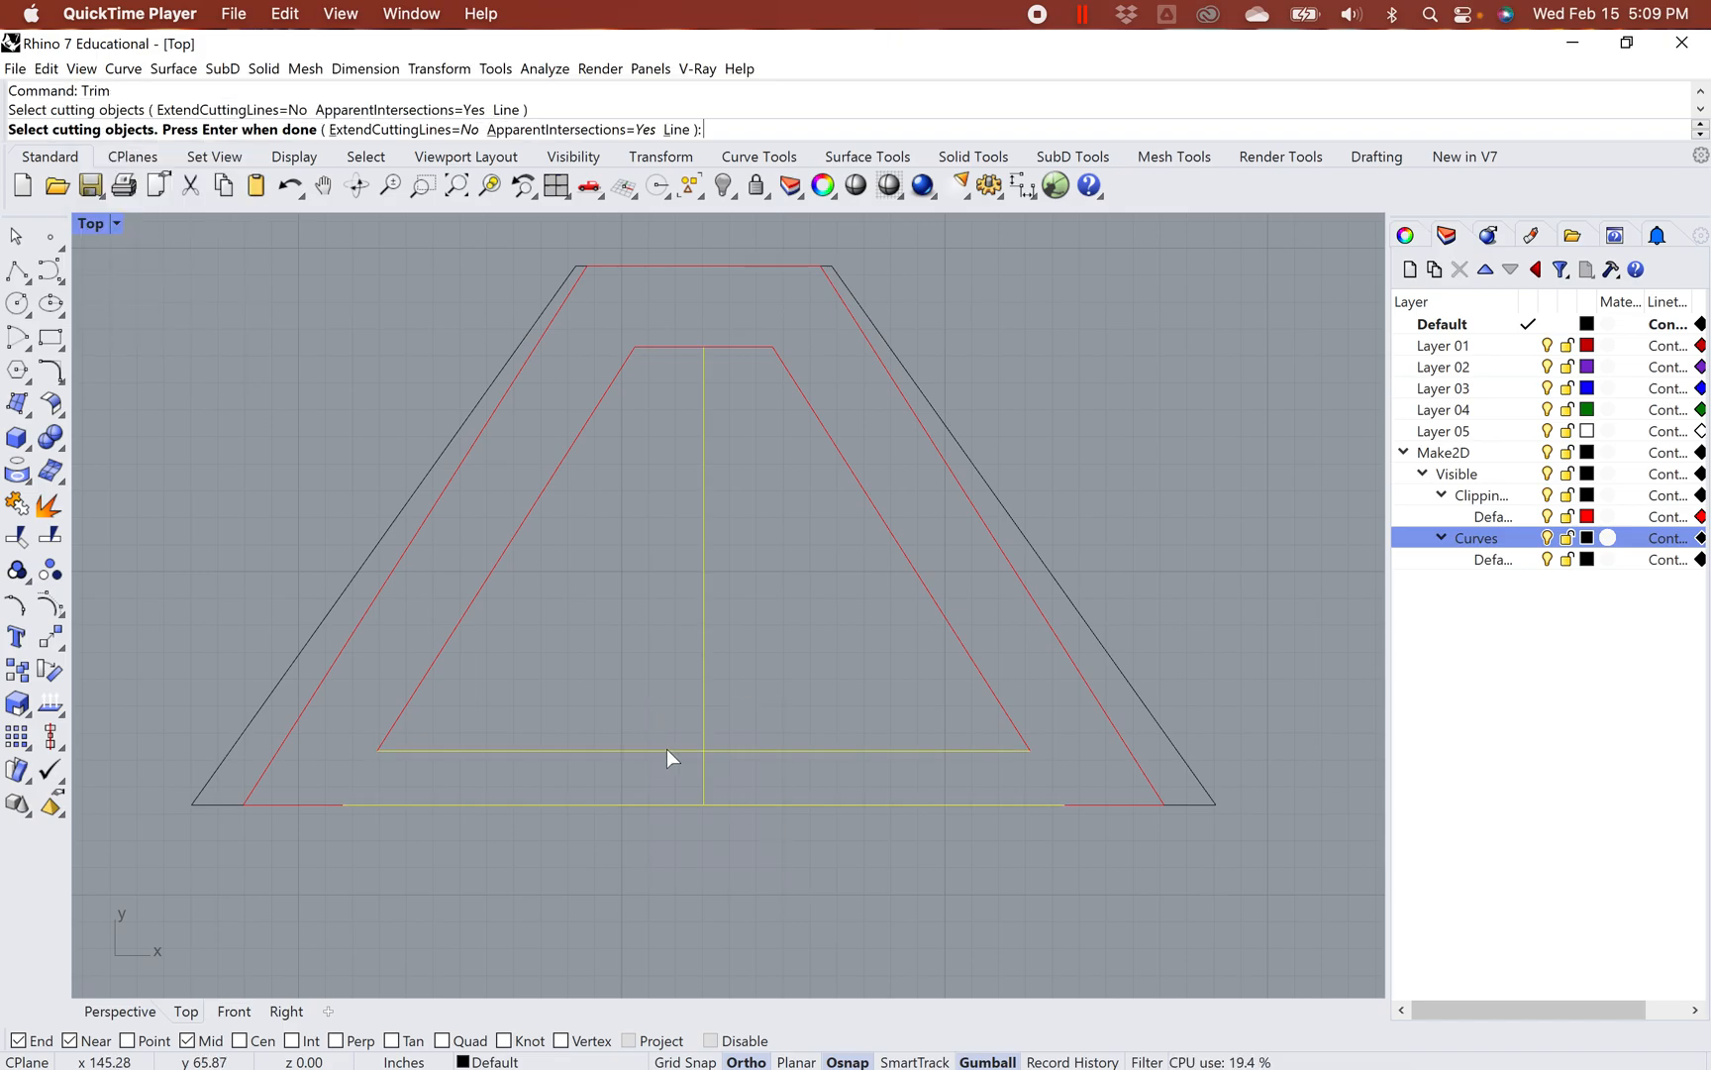
key("Return")
left_click(713, 759)
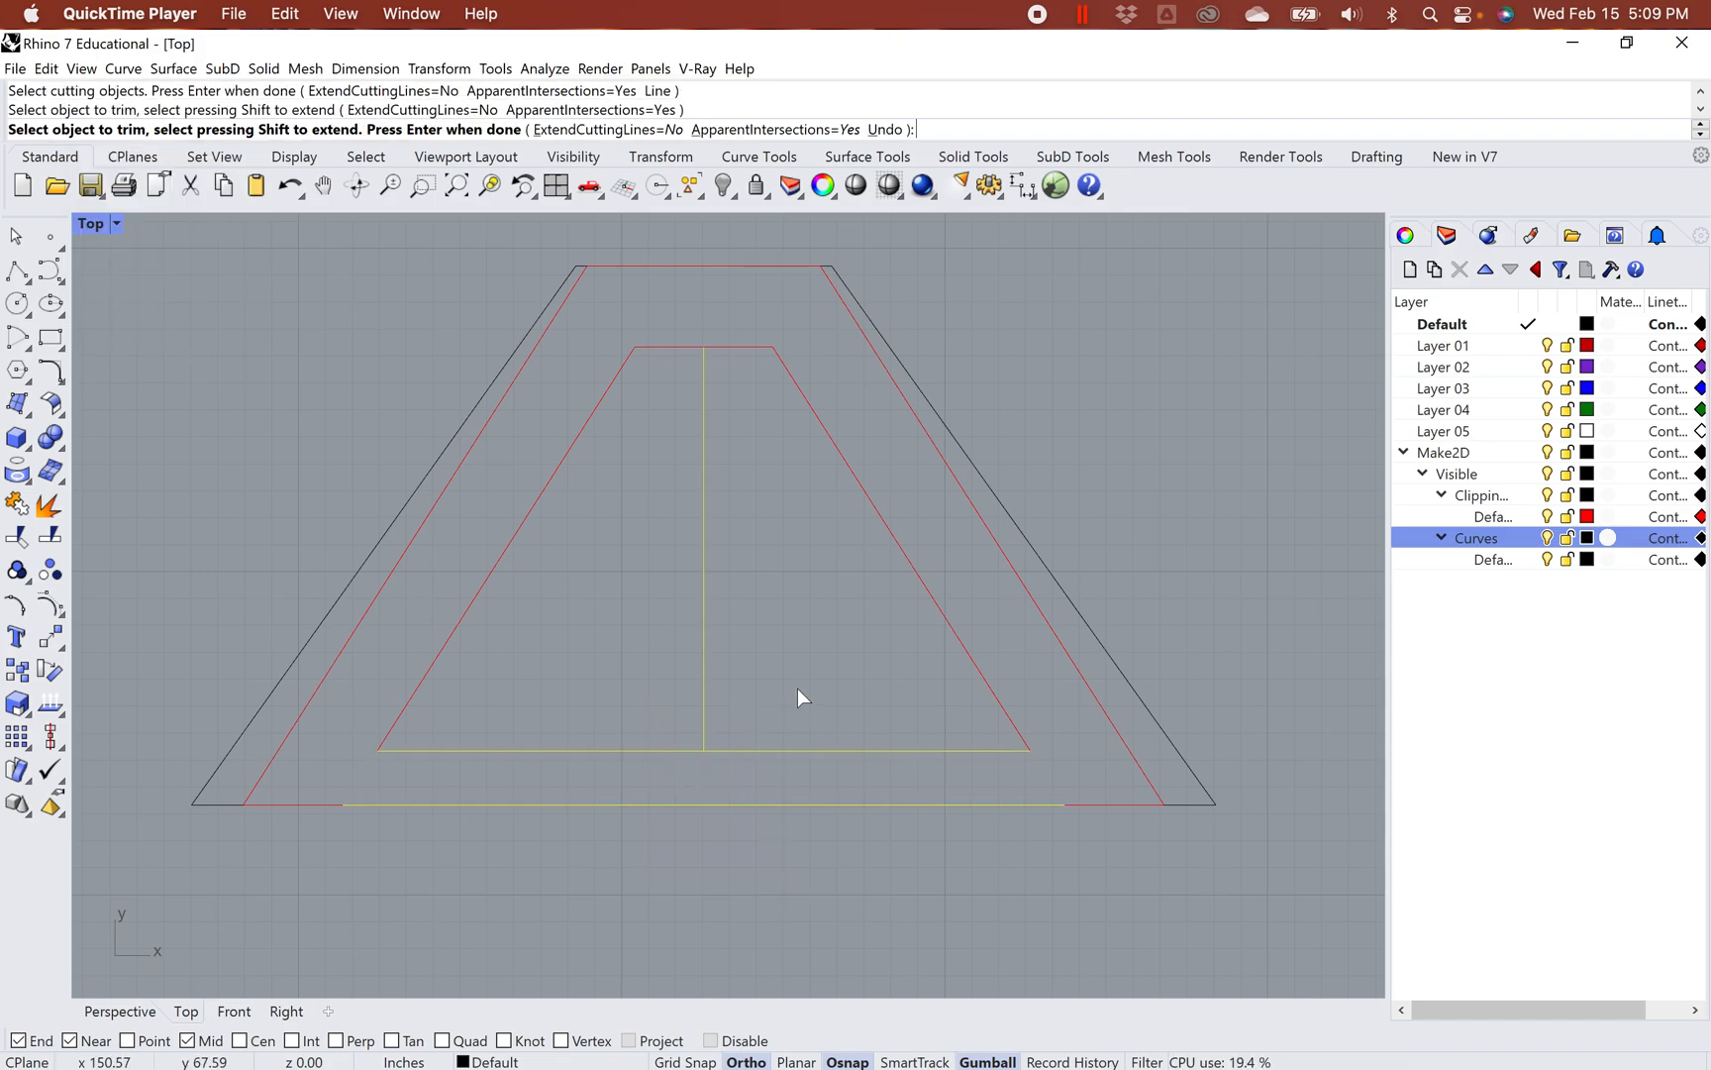
key("Return")
Compare the cleaned-up section with the untouched Make2D drawing beside it
scroll(798, 682, "up", 1)
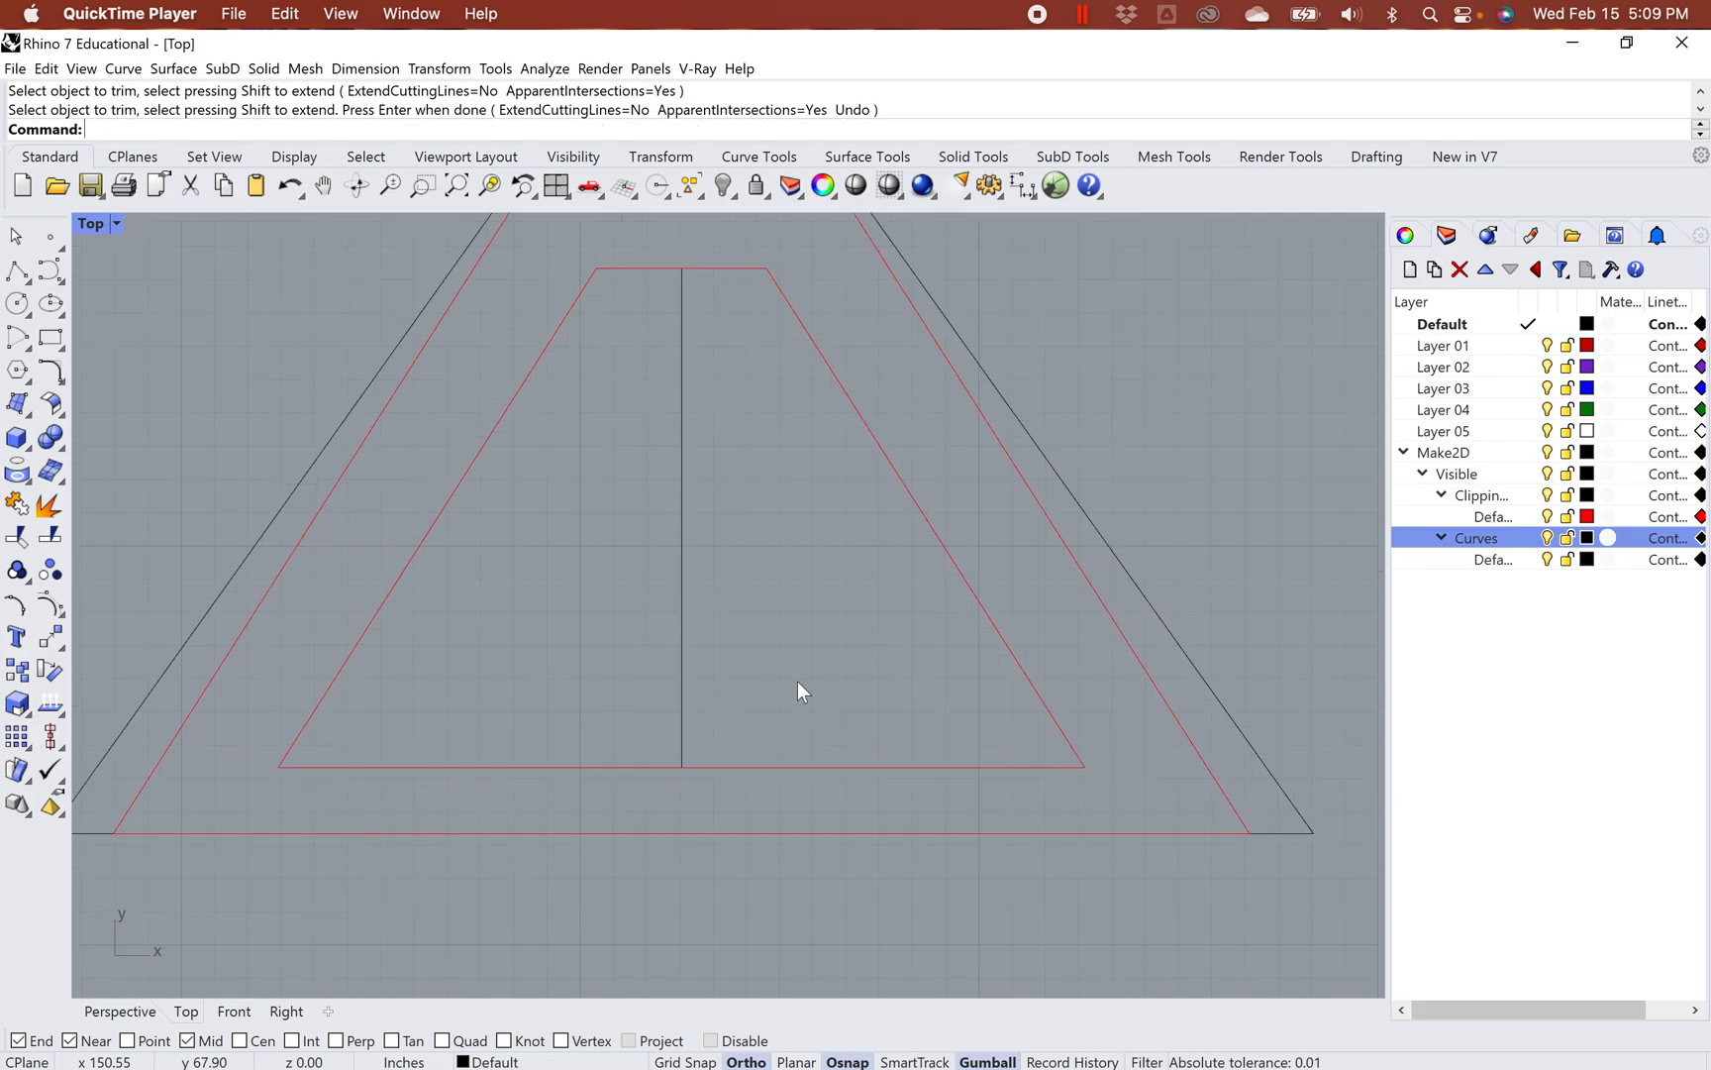
scroll(799, 673, "down", 3)
right_click_drag(802, 671, 792, 729)
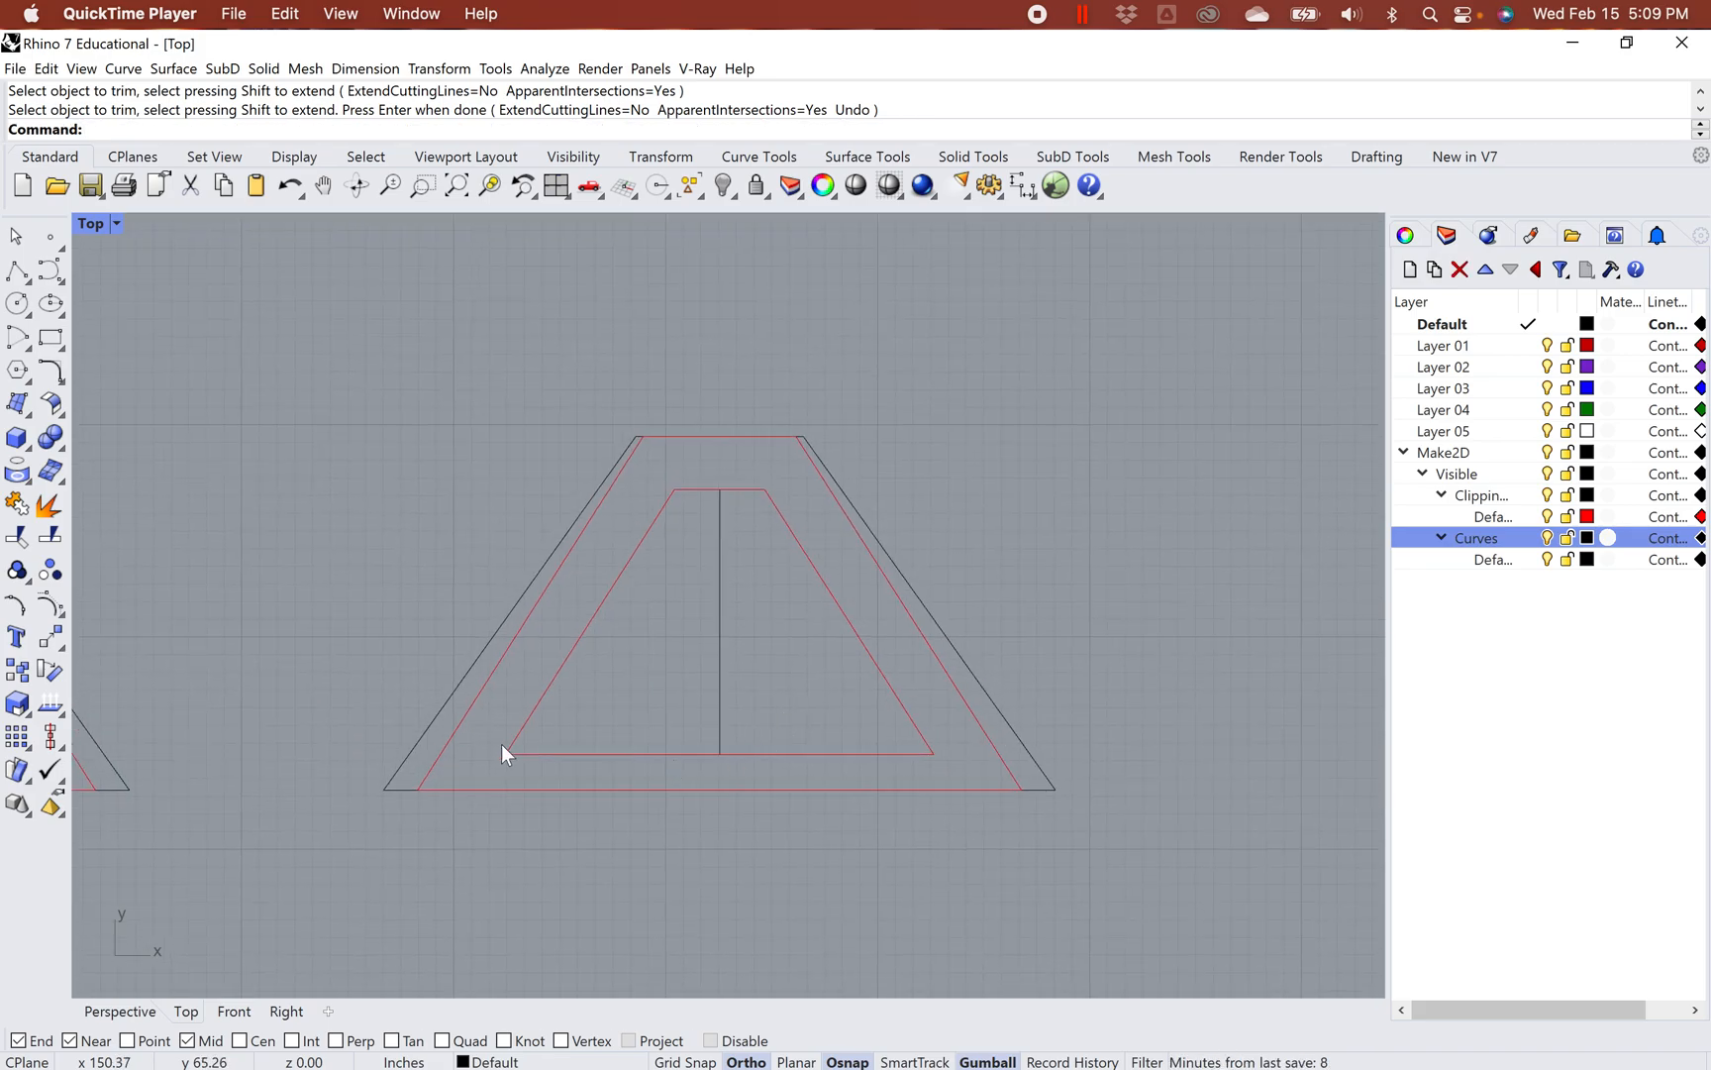
scroll(583, 592, "down", 4)
right_click_drag(558, 675, 845, 681)
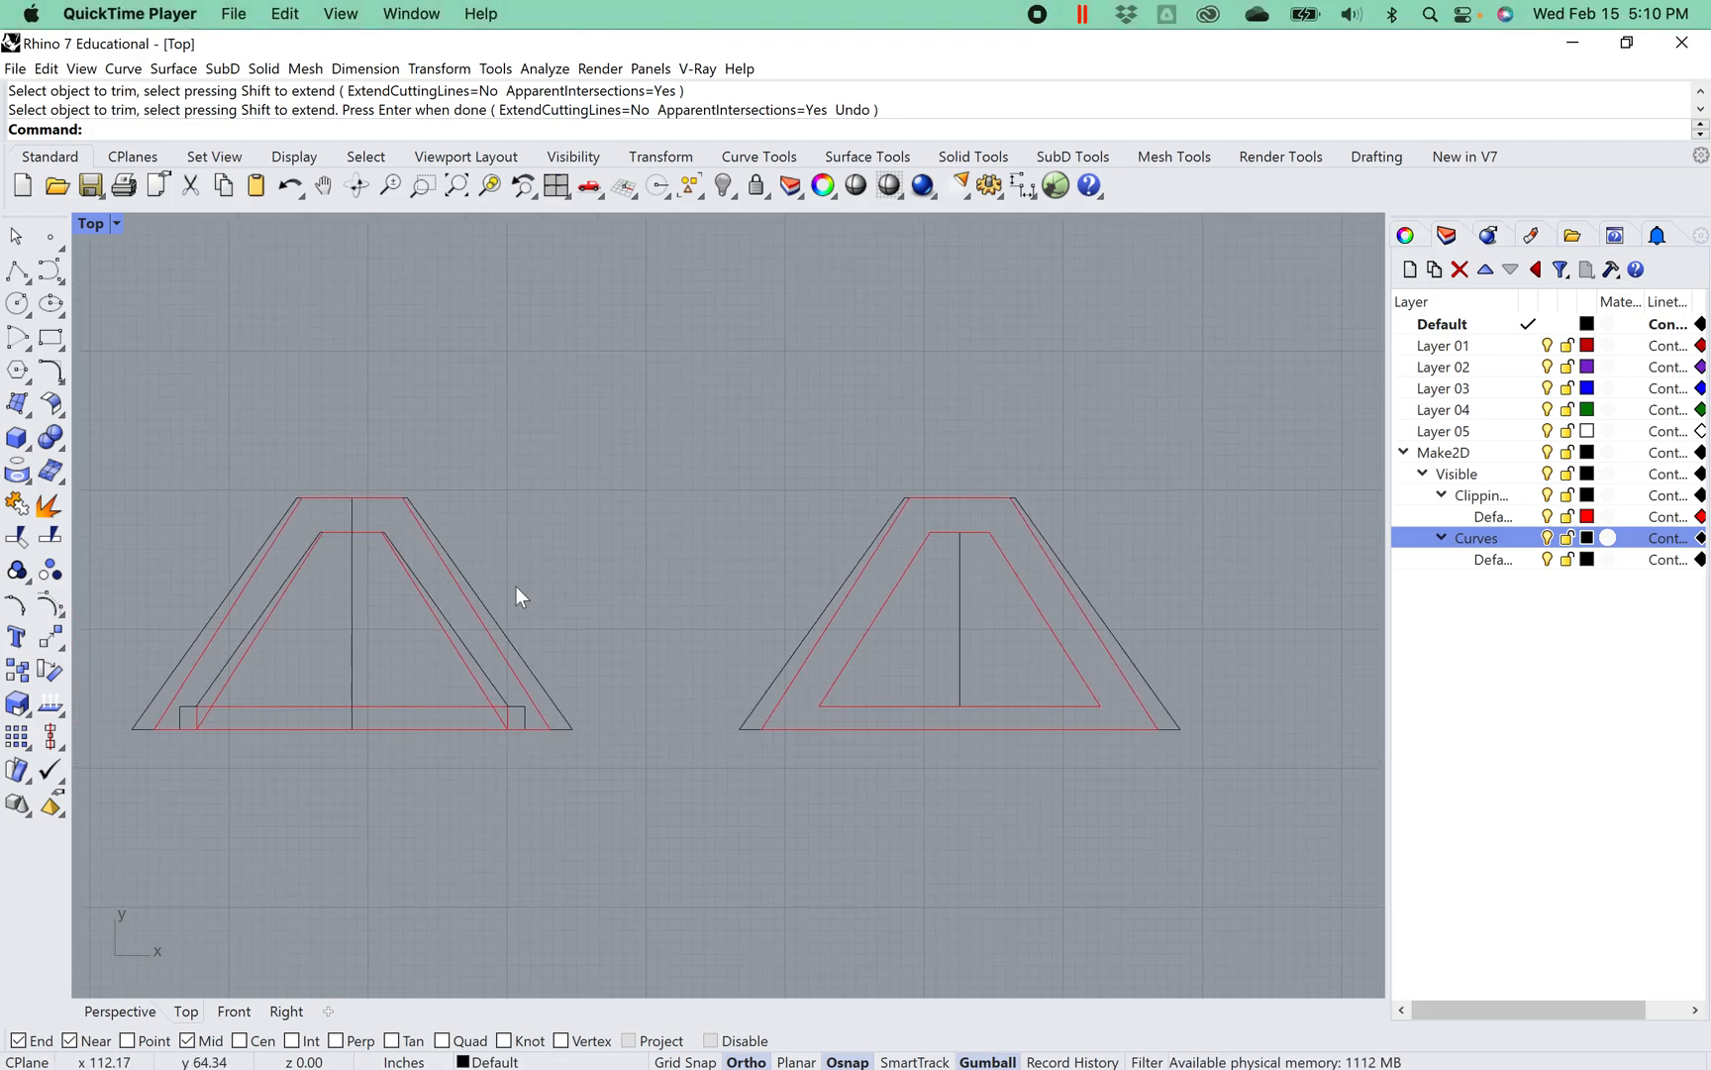
scroll(935, 665, "up", 5)
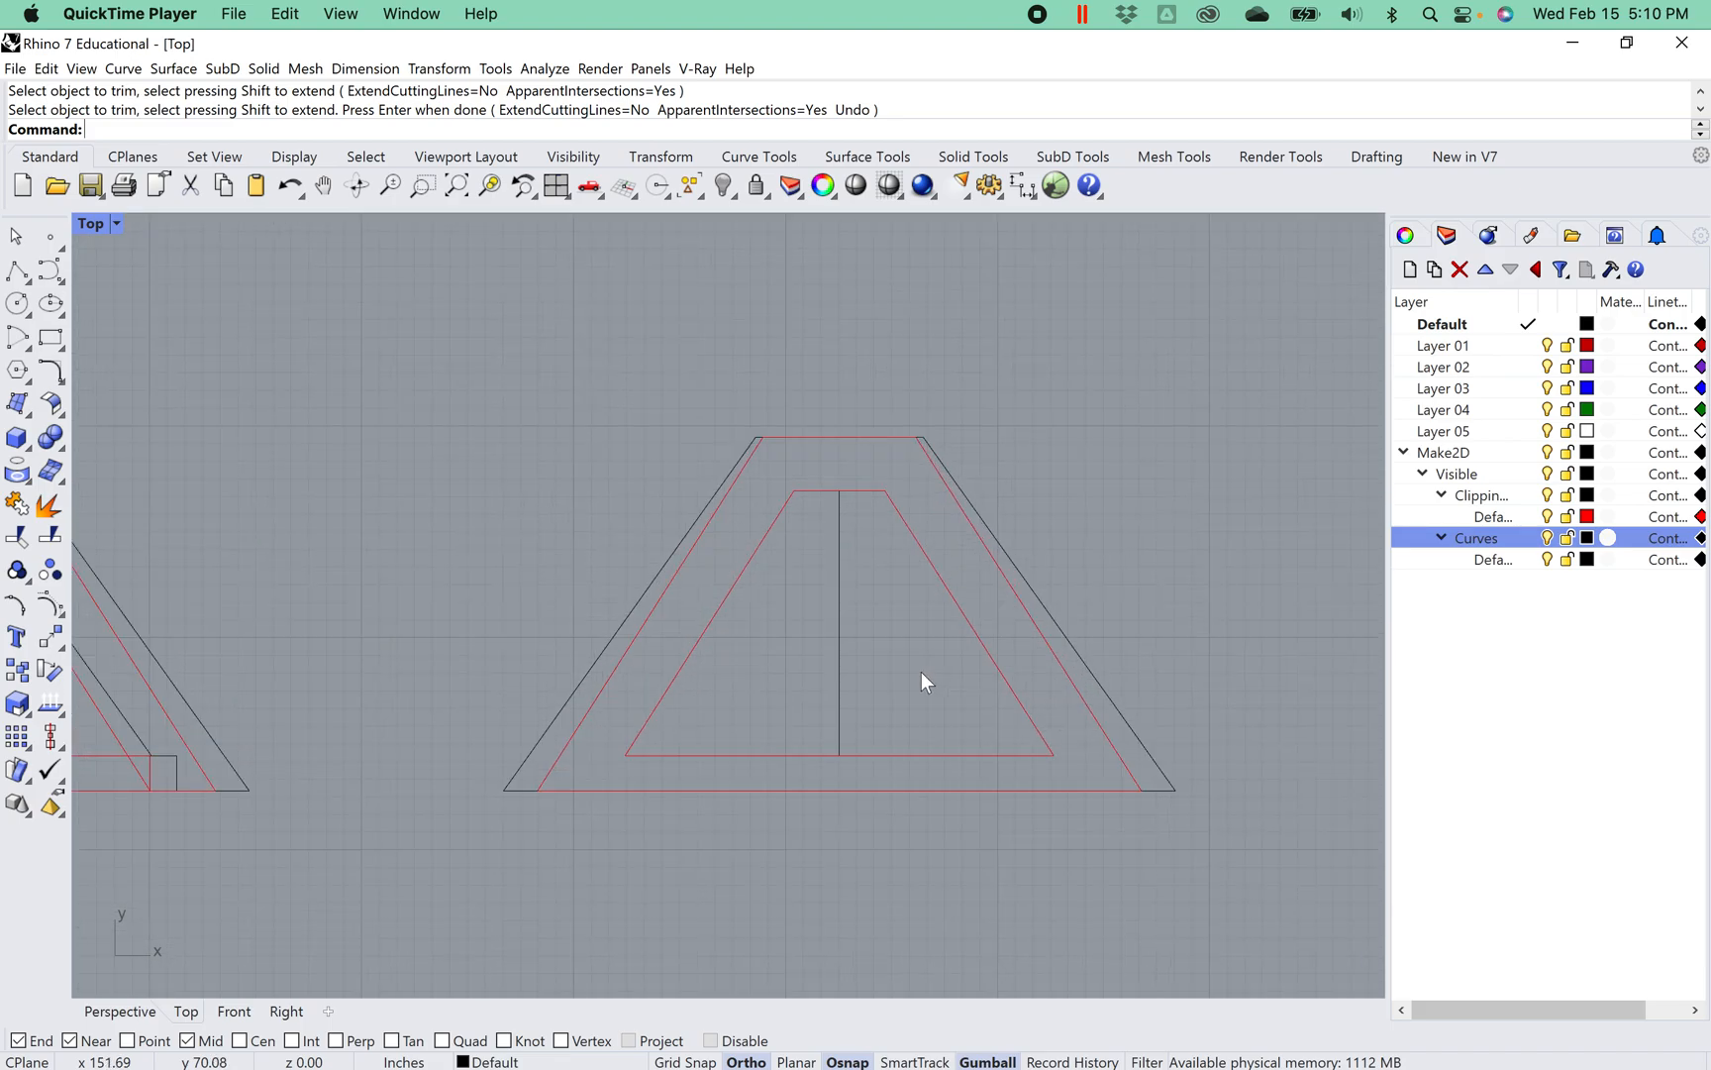
right_click_drag(921, 671, 830, 661)
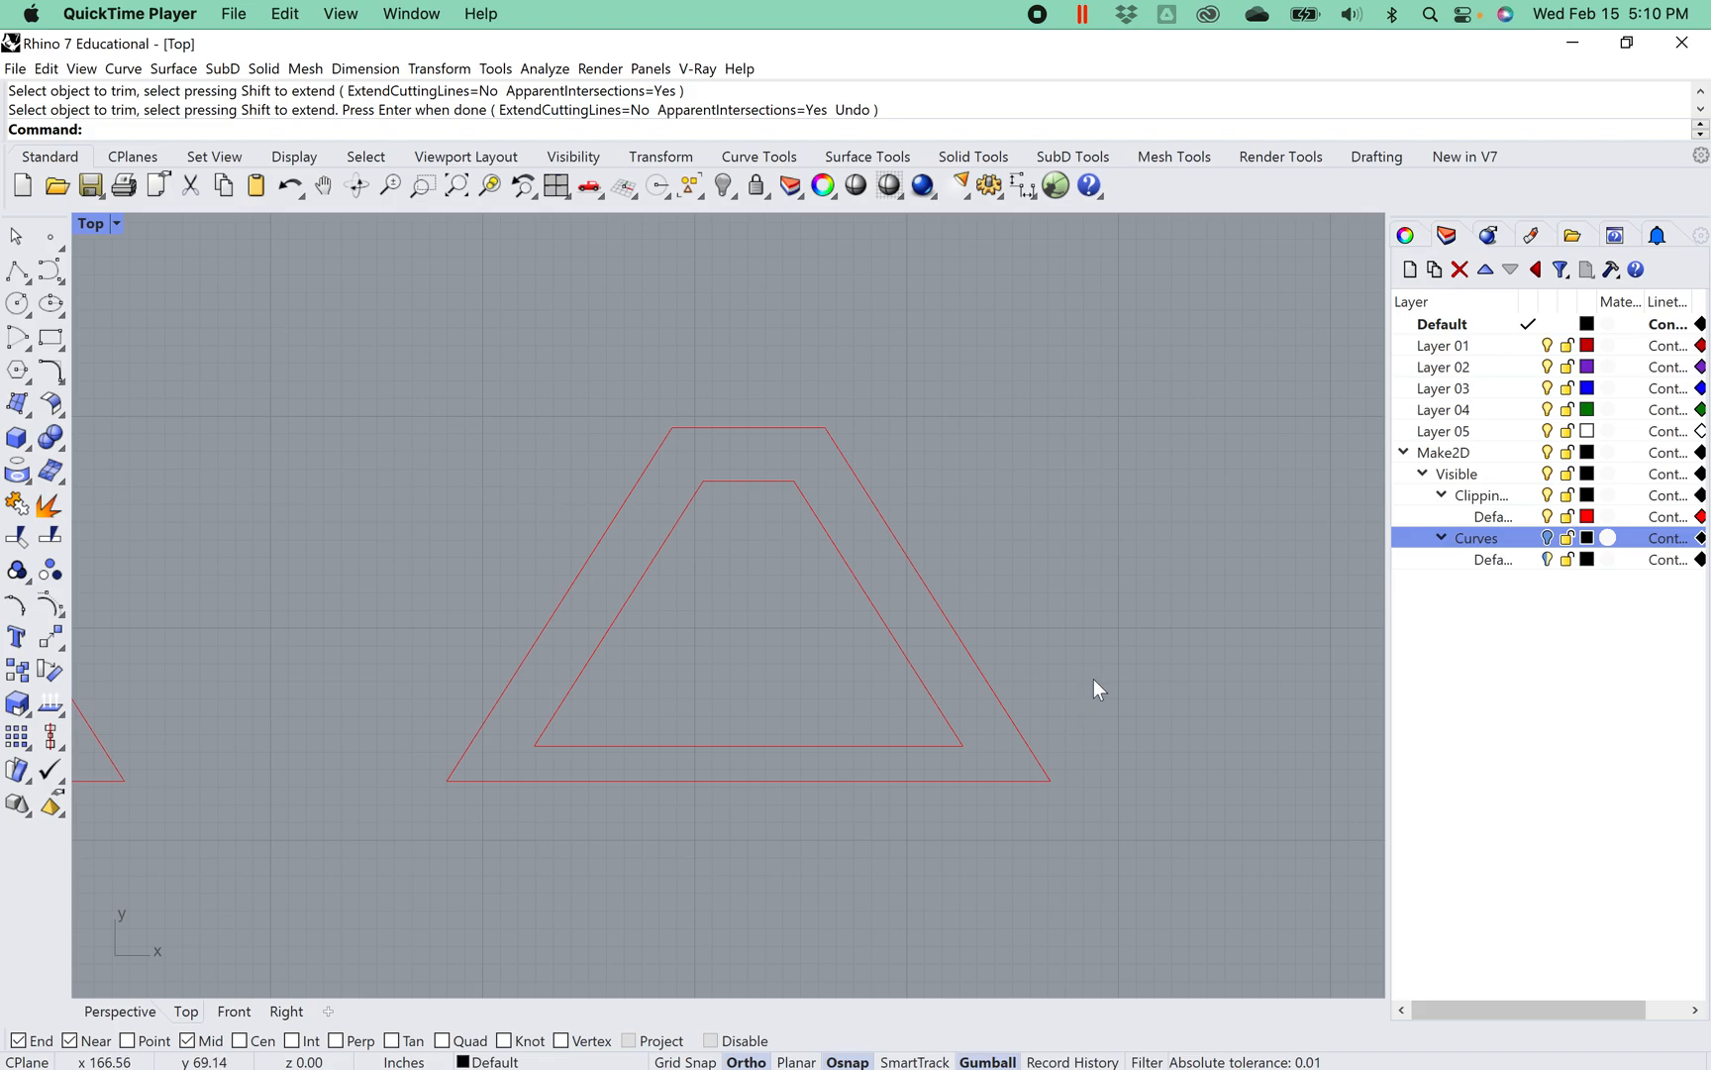
With the Curves sublayer hidden, fill the area between the cleaned section's two red outlines with a solid hatch
type("Hatch")
key("Return")
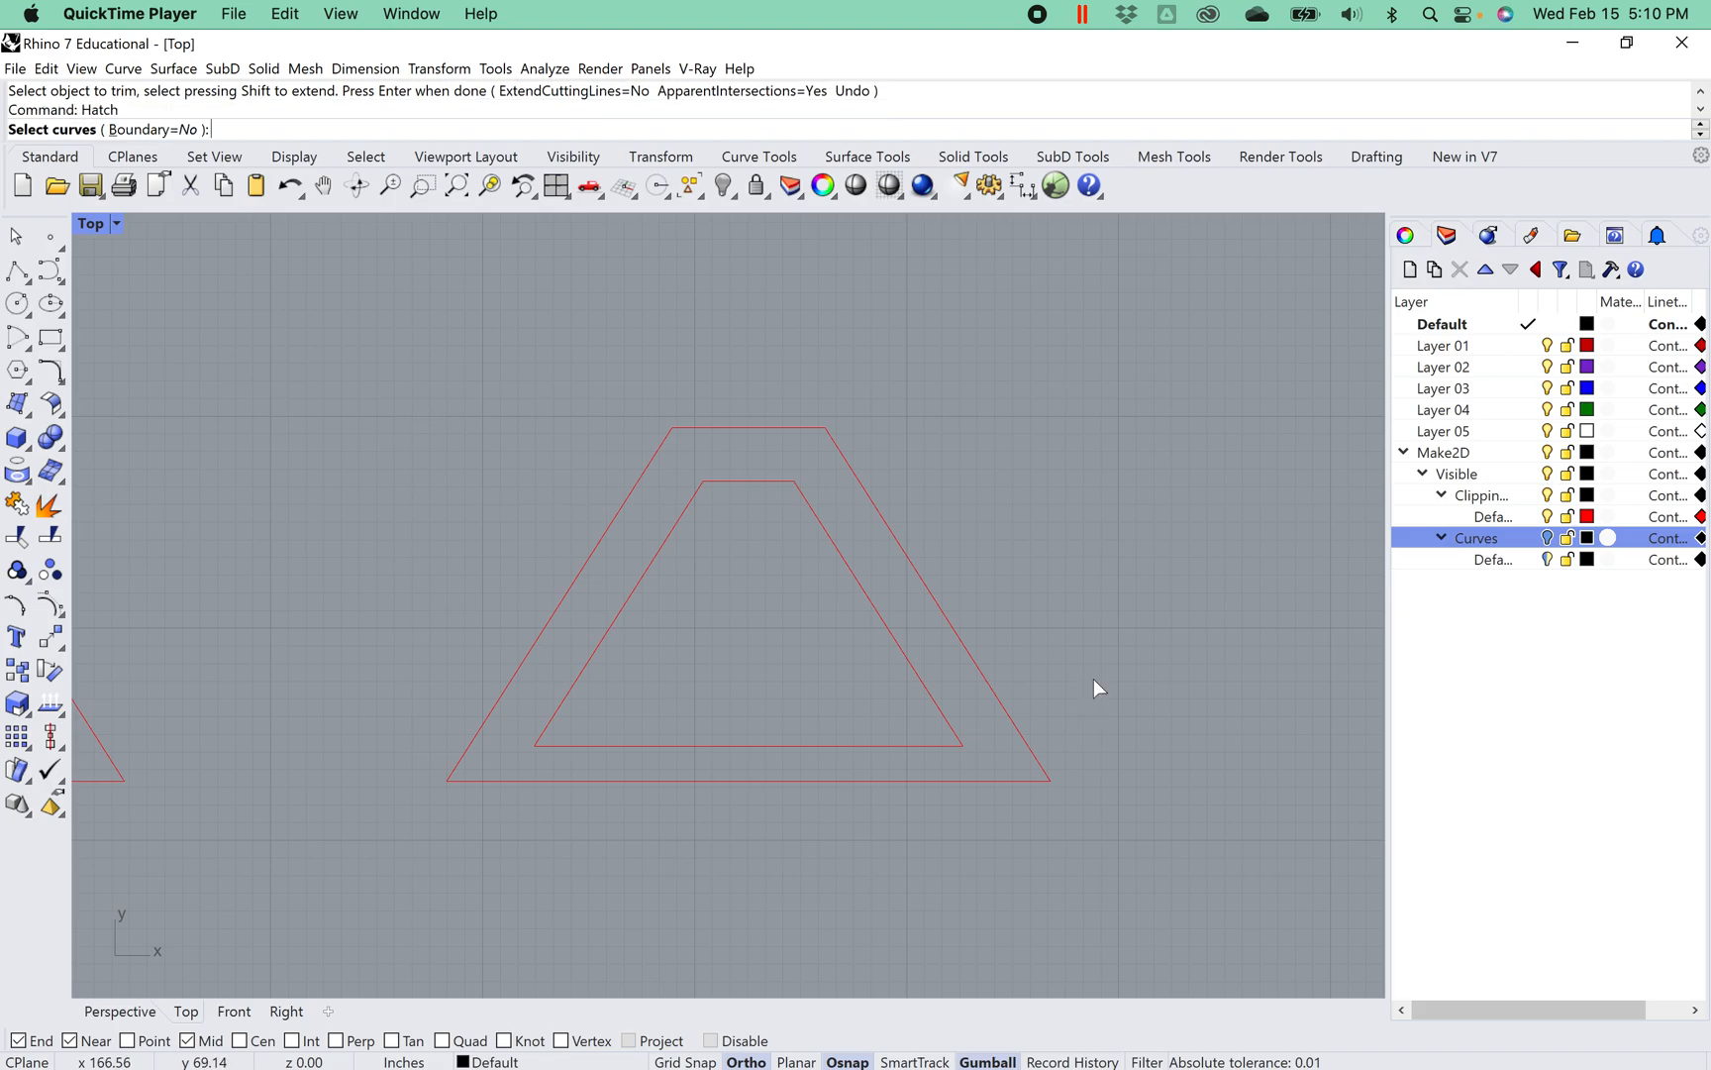
left_click_drag(1126, 903, 354, 344)
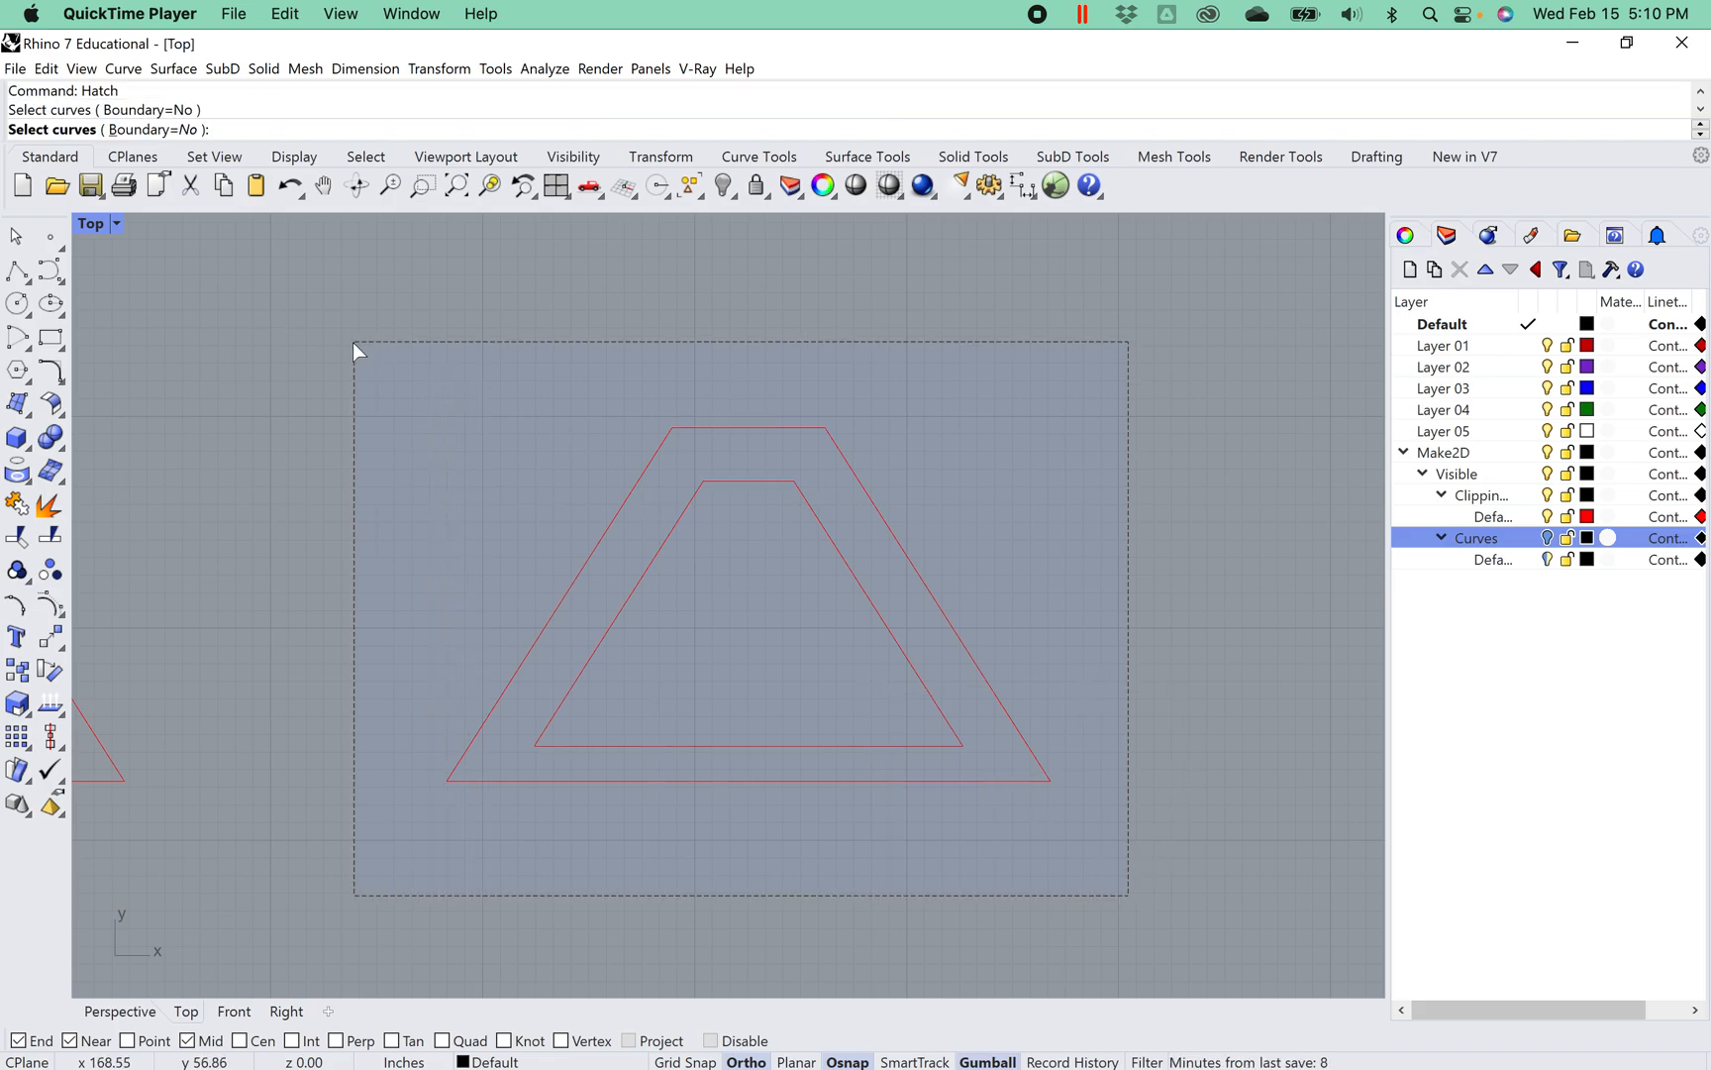
key("Return")
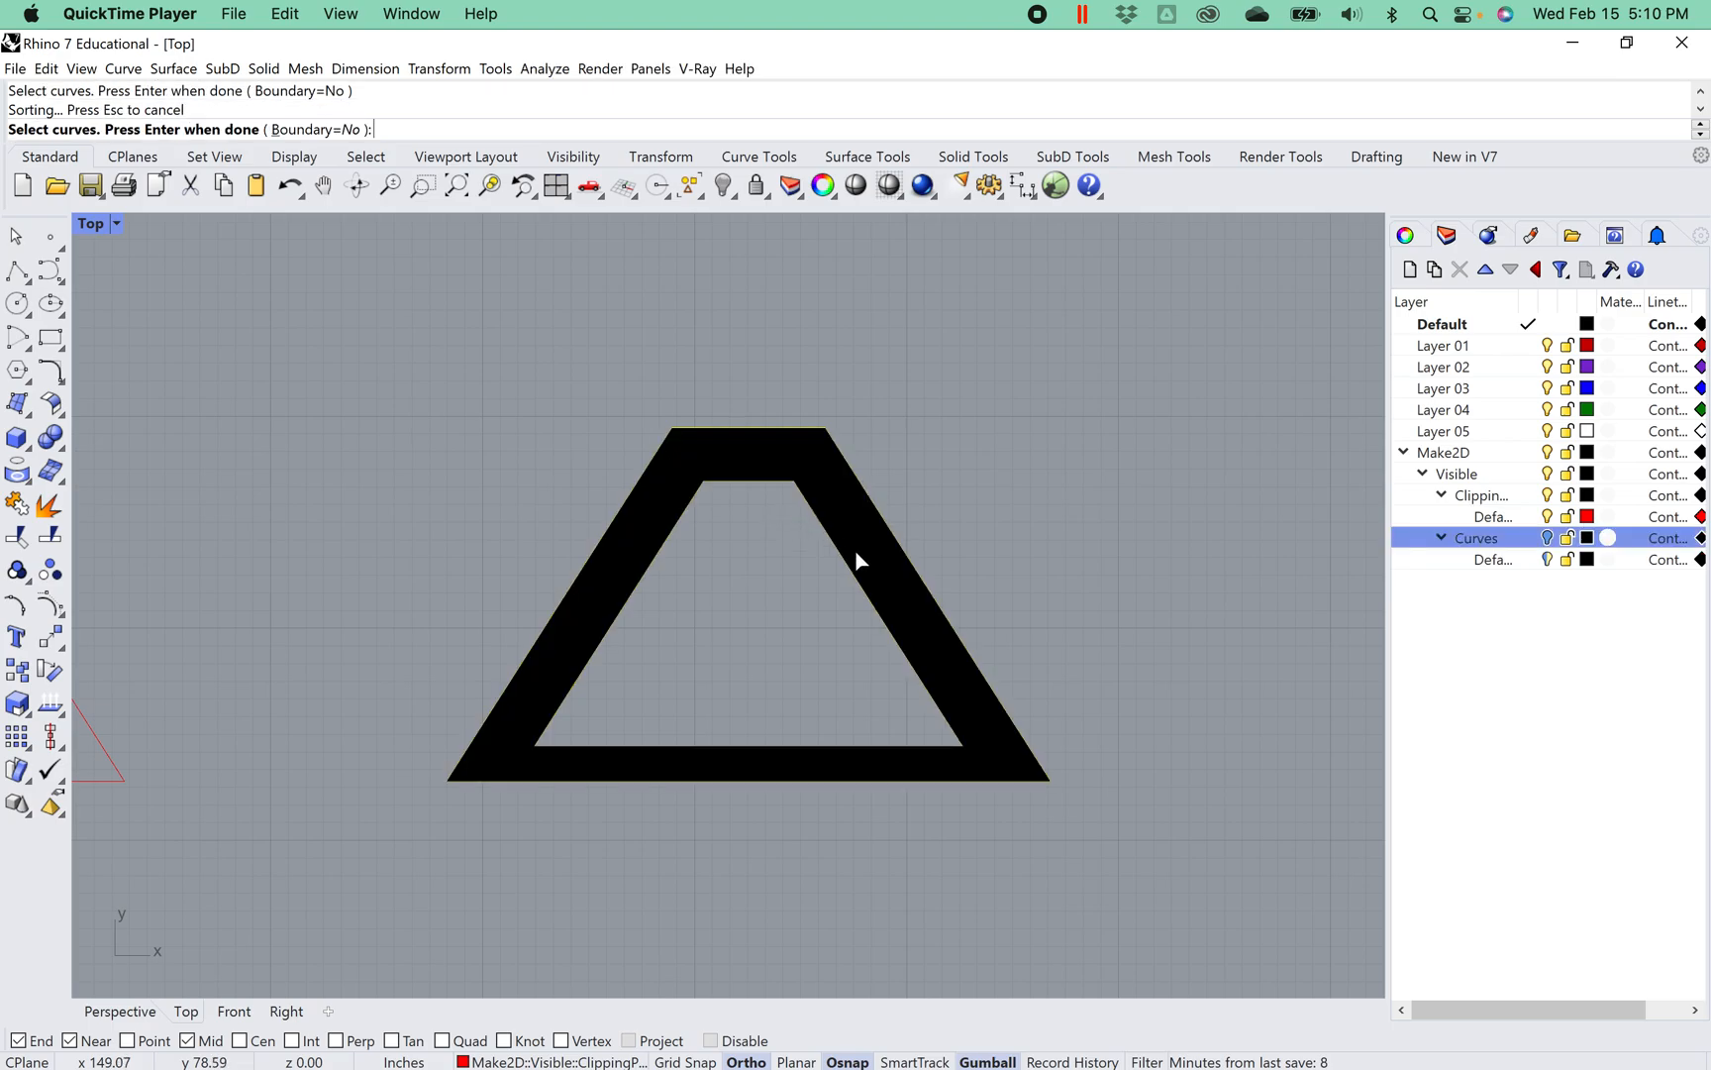
left_click(1060, 826)
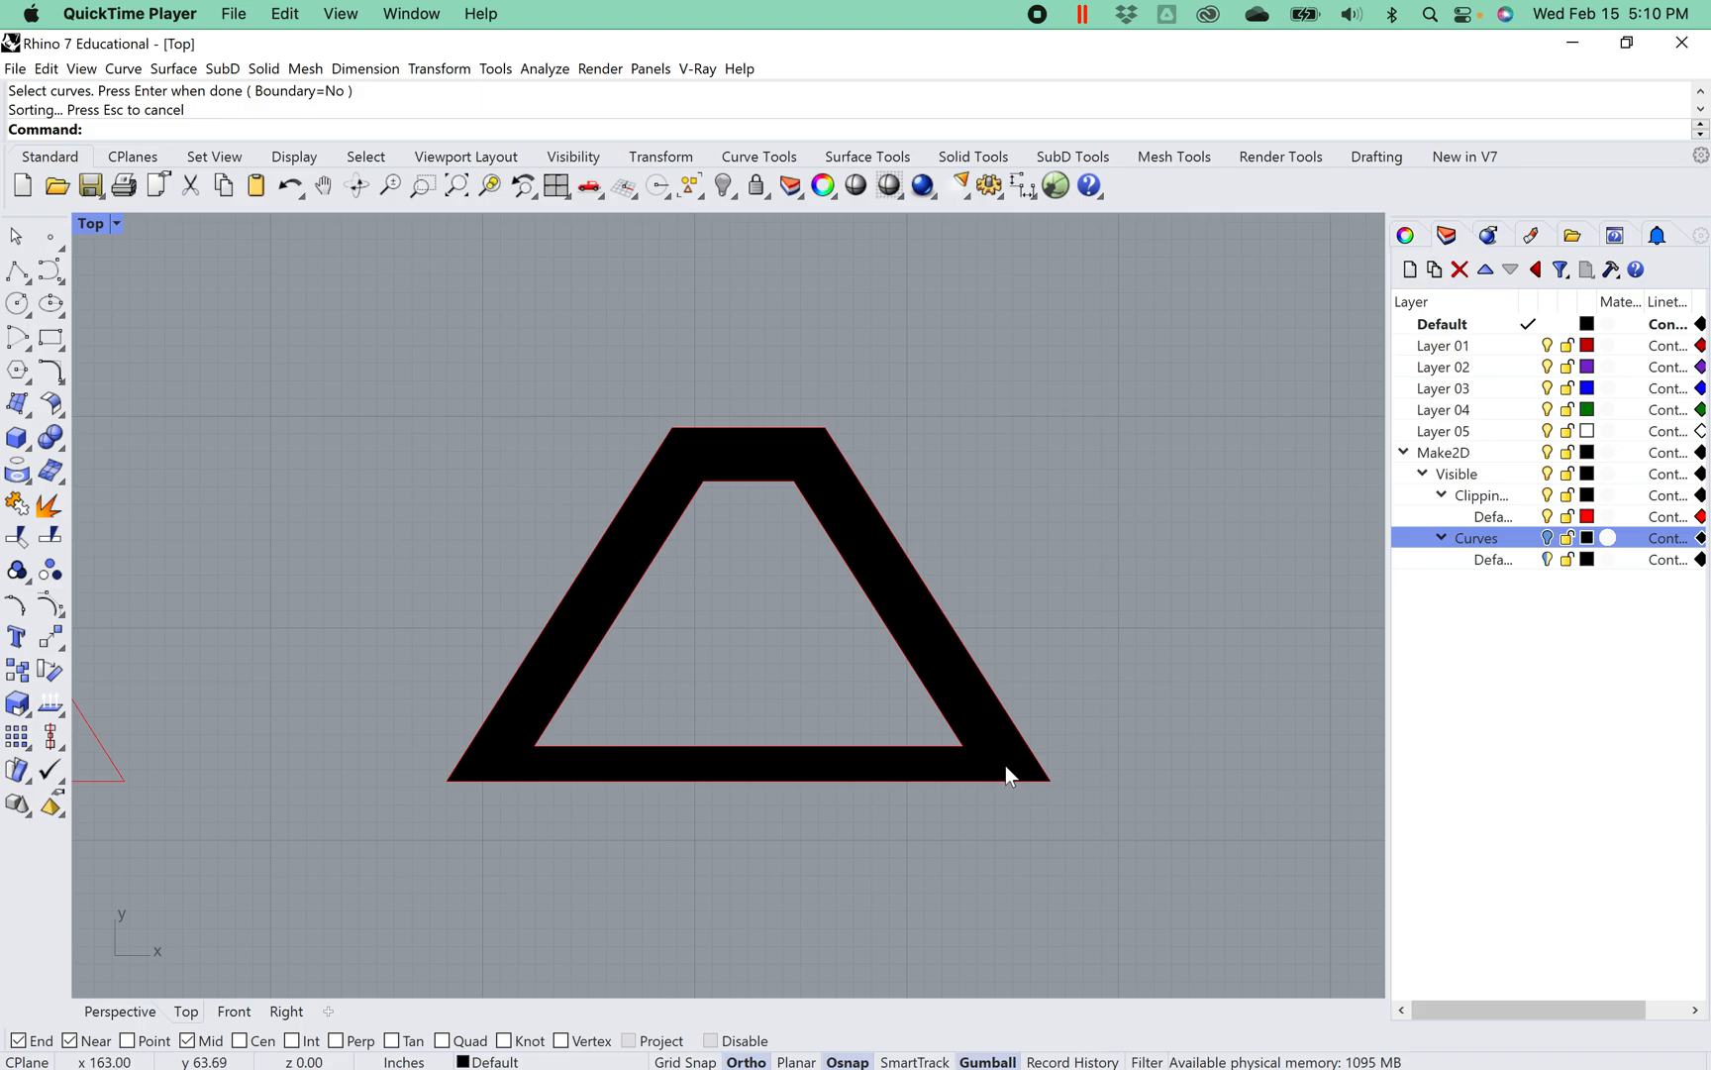
Move the solid hatch of the section to Layer 03
left_click(990, 754)
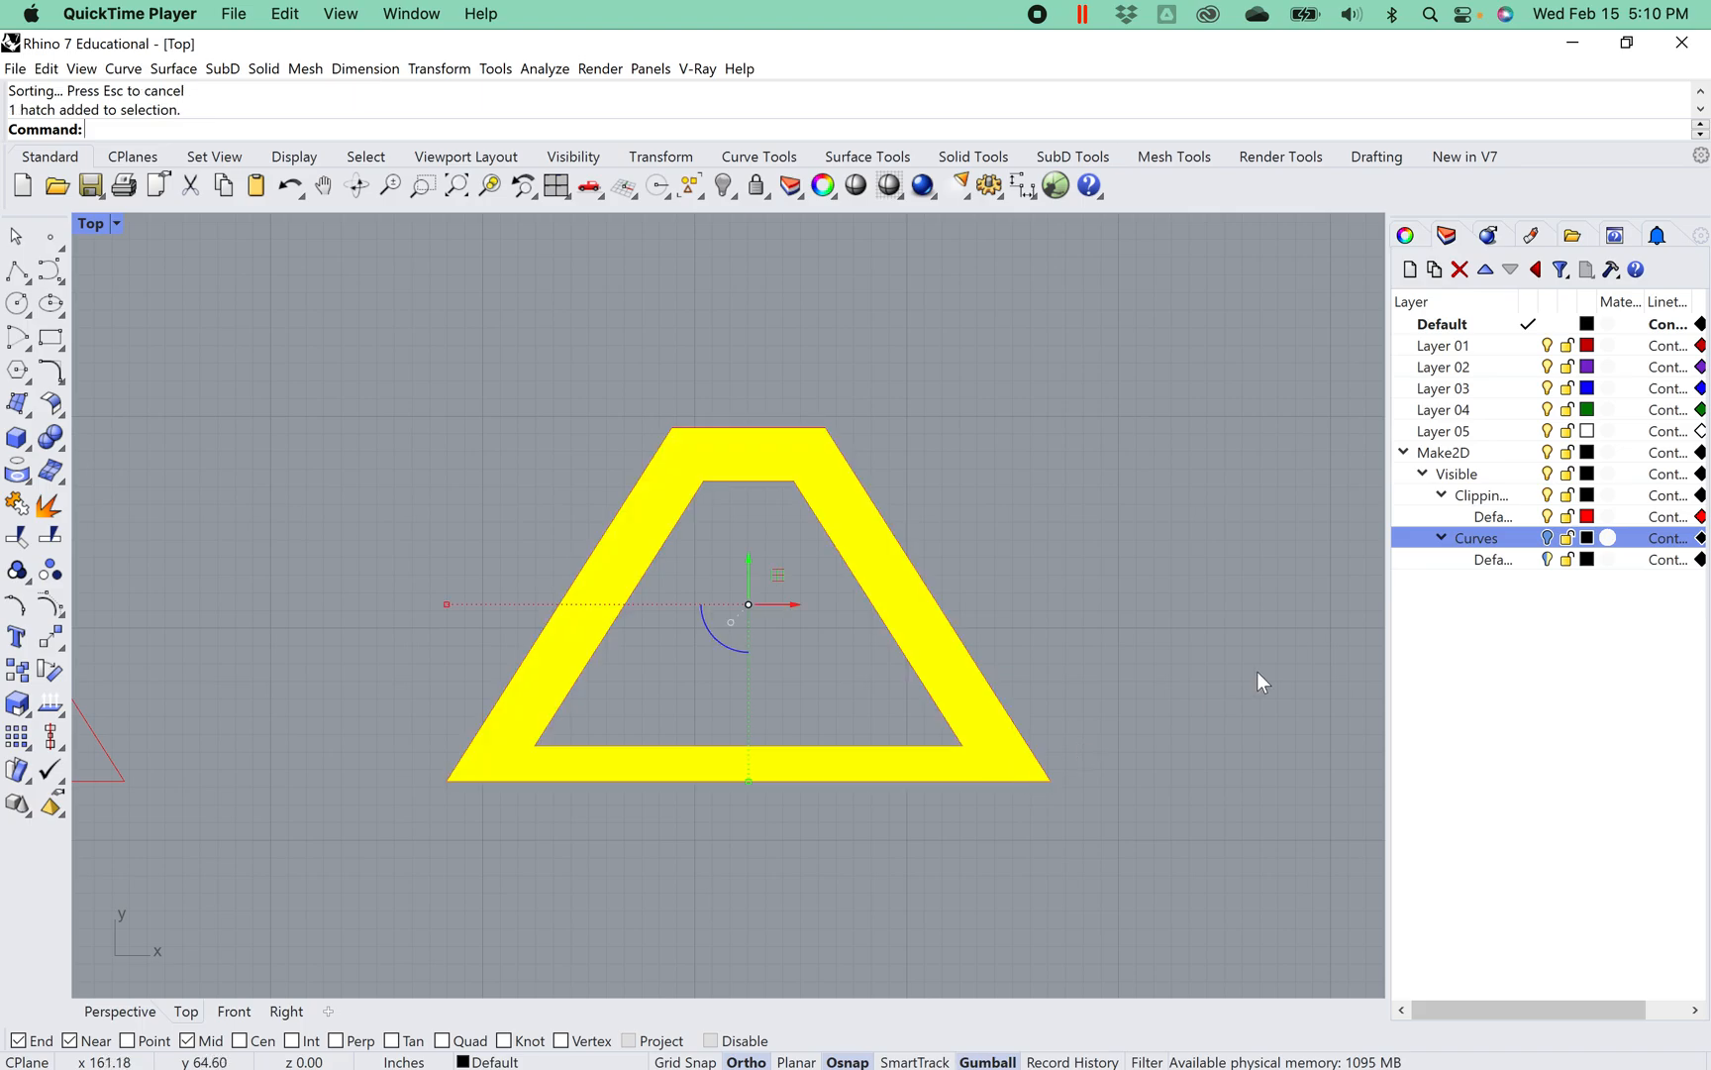
right_click(1461, 389)
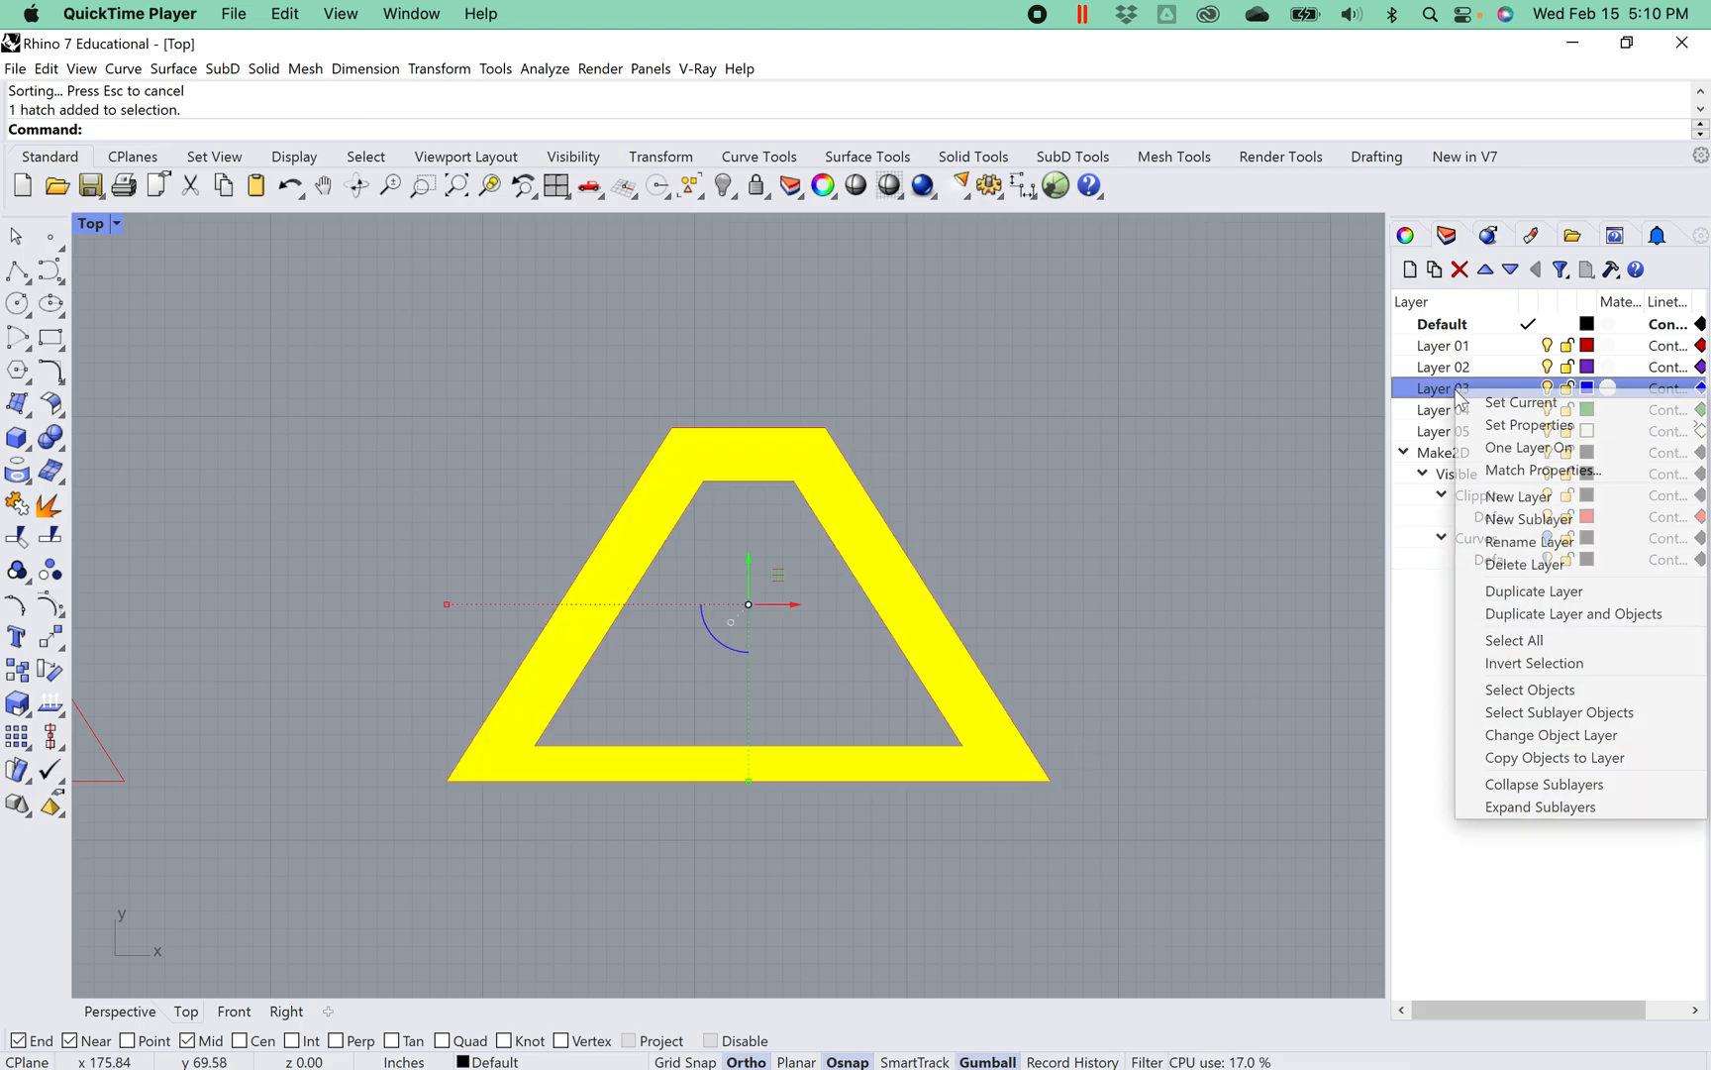
left_click(1577, 735)
left_click(1200, 588)
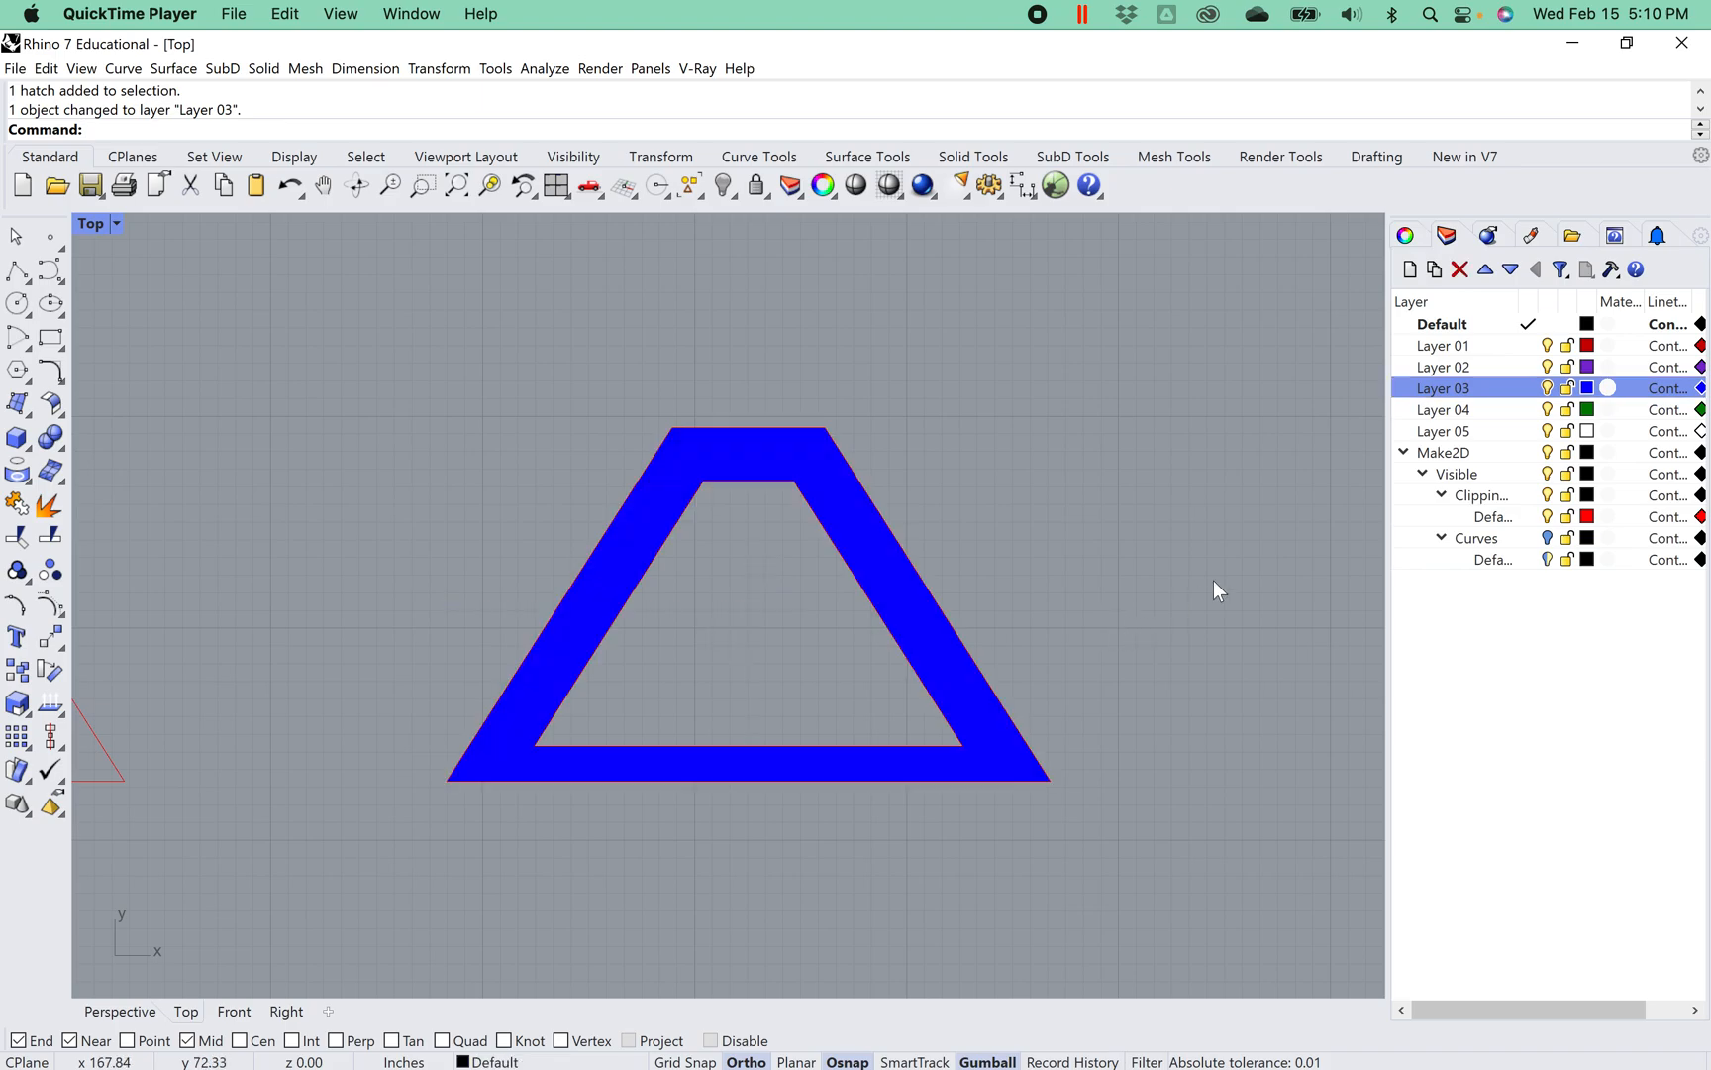
Show the Curves sublayer again and hide the hatch on Layer 03
left_click(1548, 538)
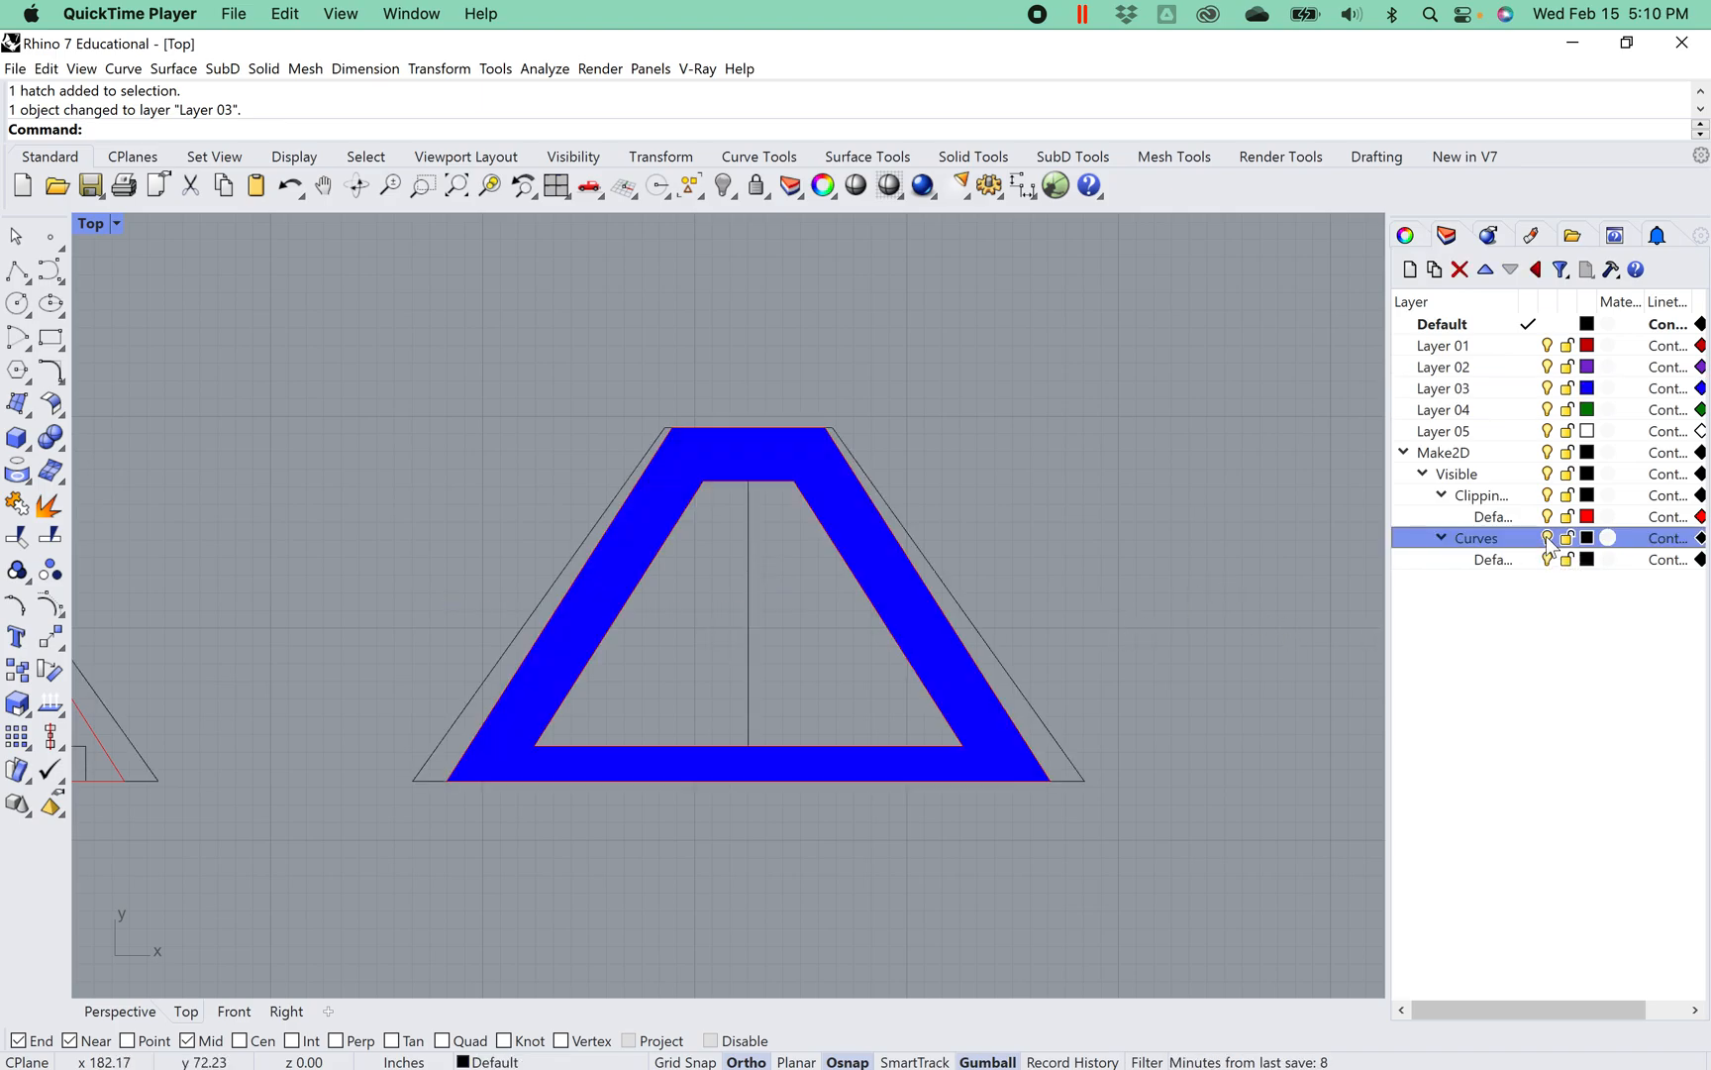
scroll(729, 643, "up", 2)
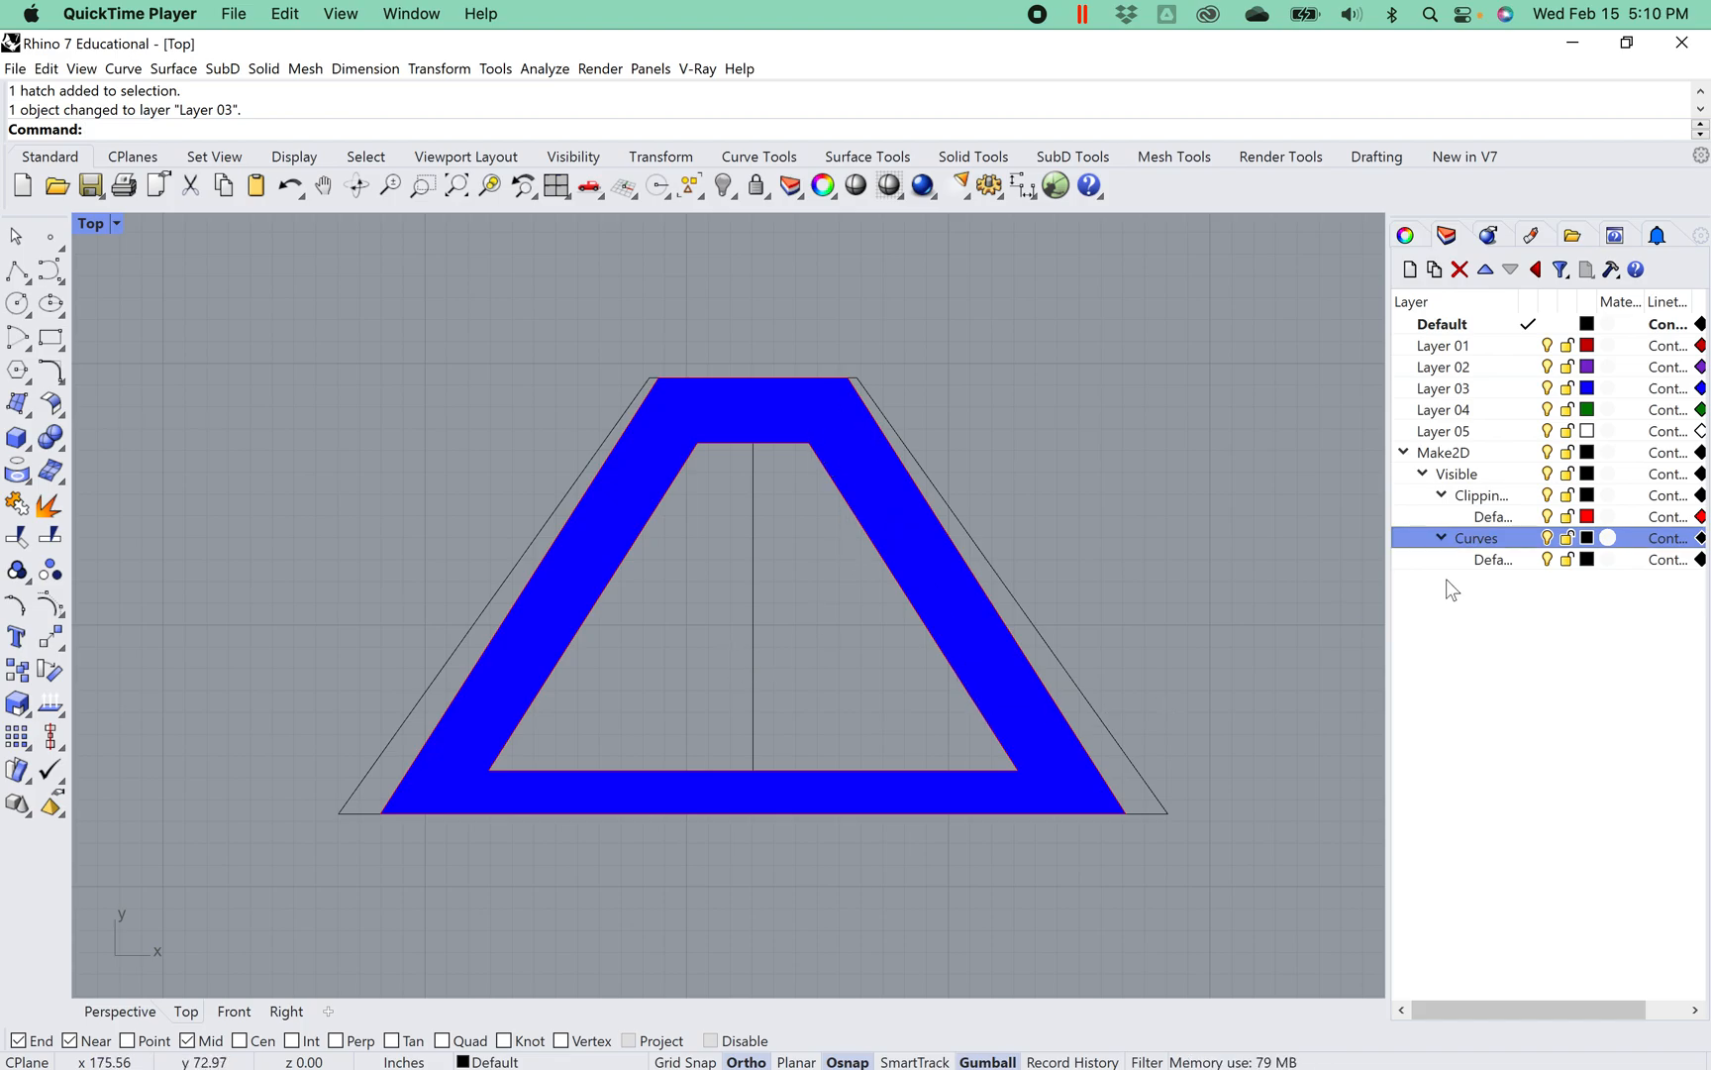
left_click(1548, 388)
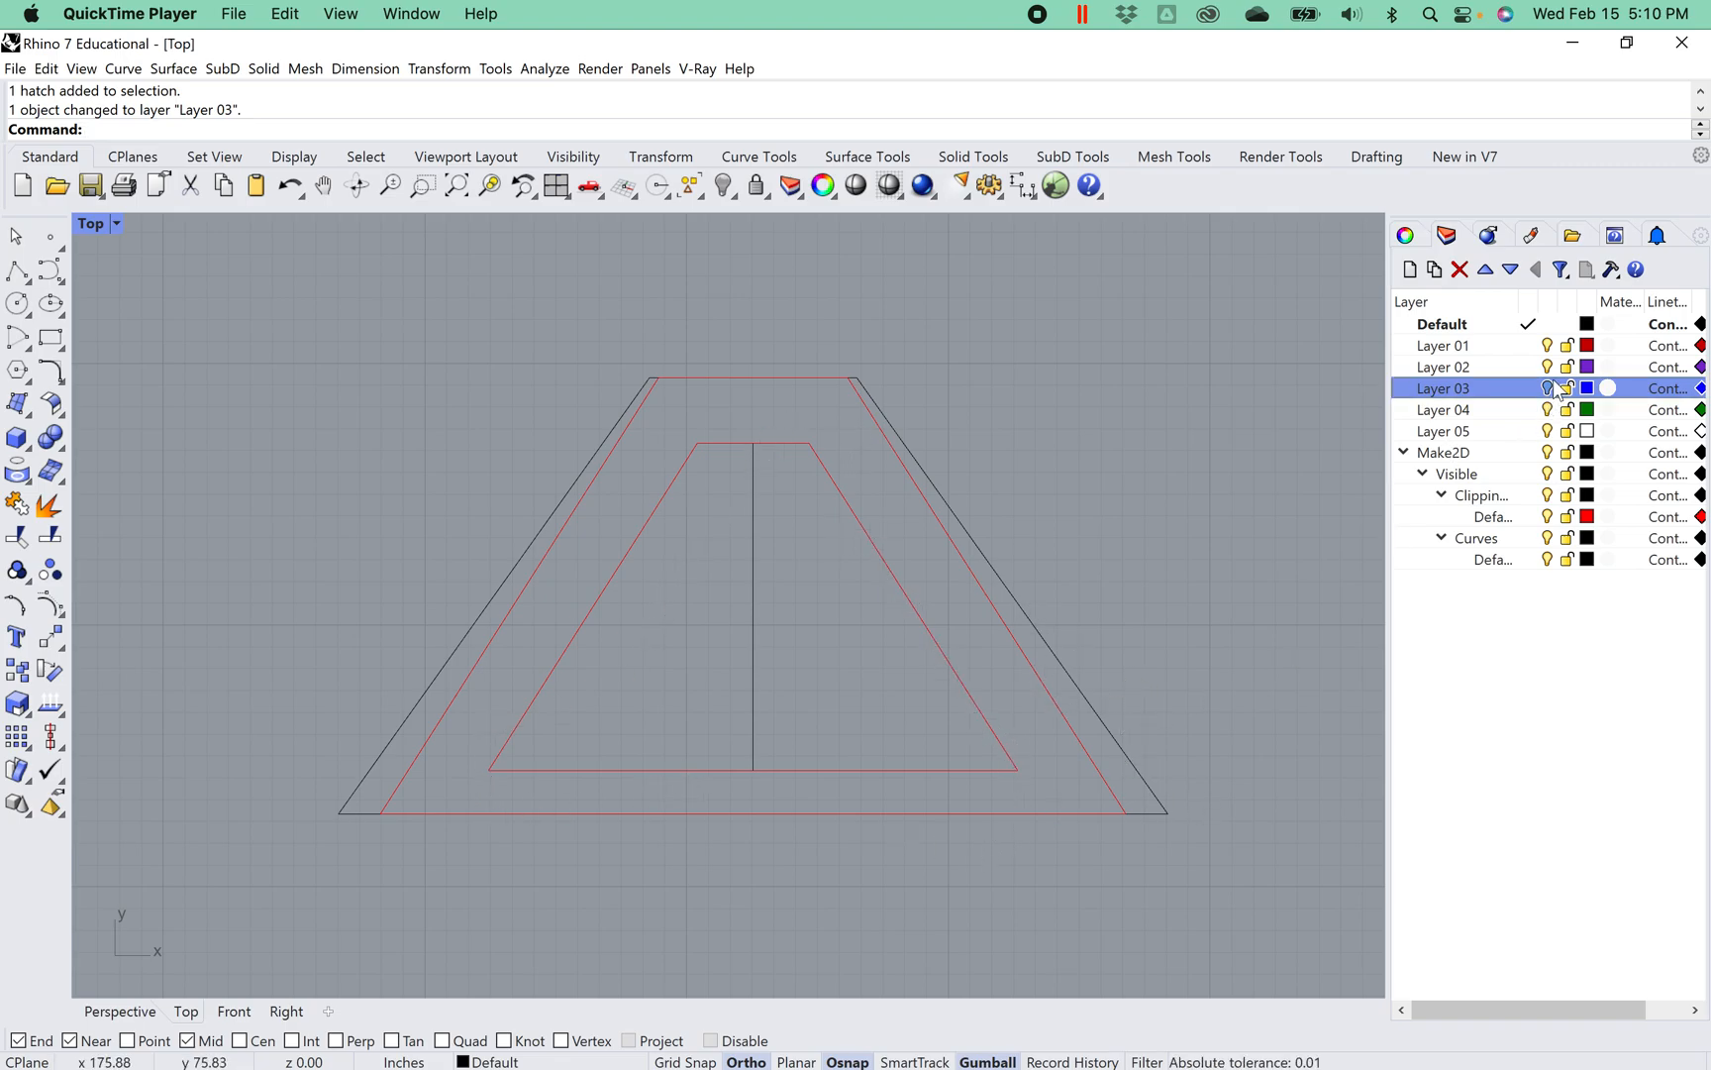
Select all curves of the untouched Make2D drawing beside the cleaned section
scroll(894, 597, "down", 6)
right_click_drag(830, 715, 1027, 682)
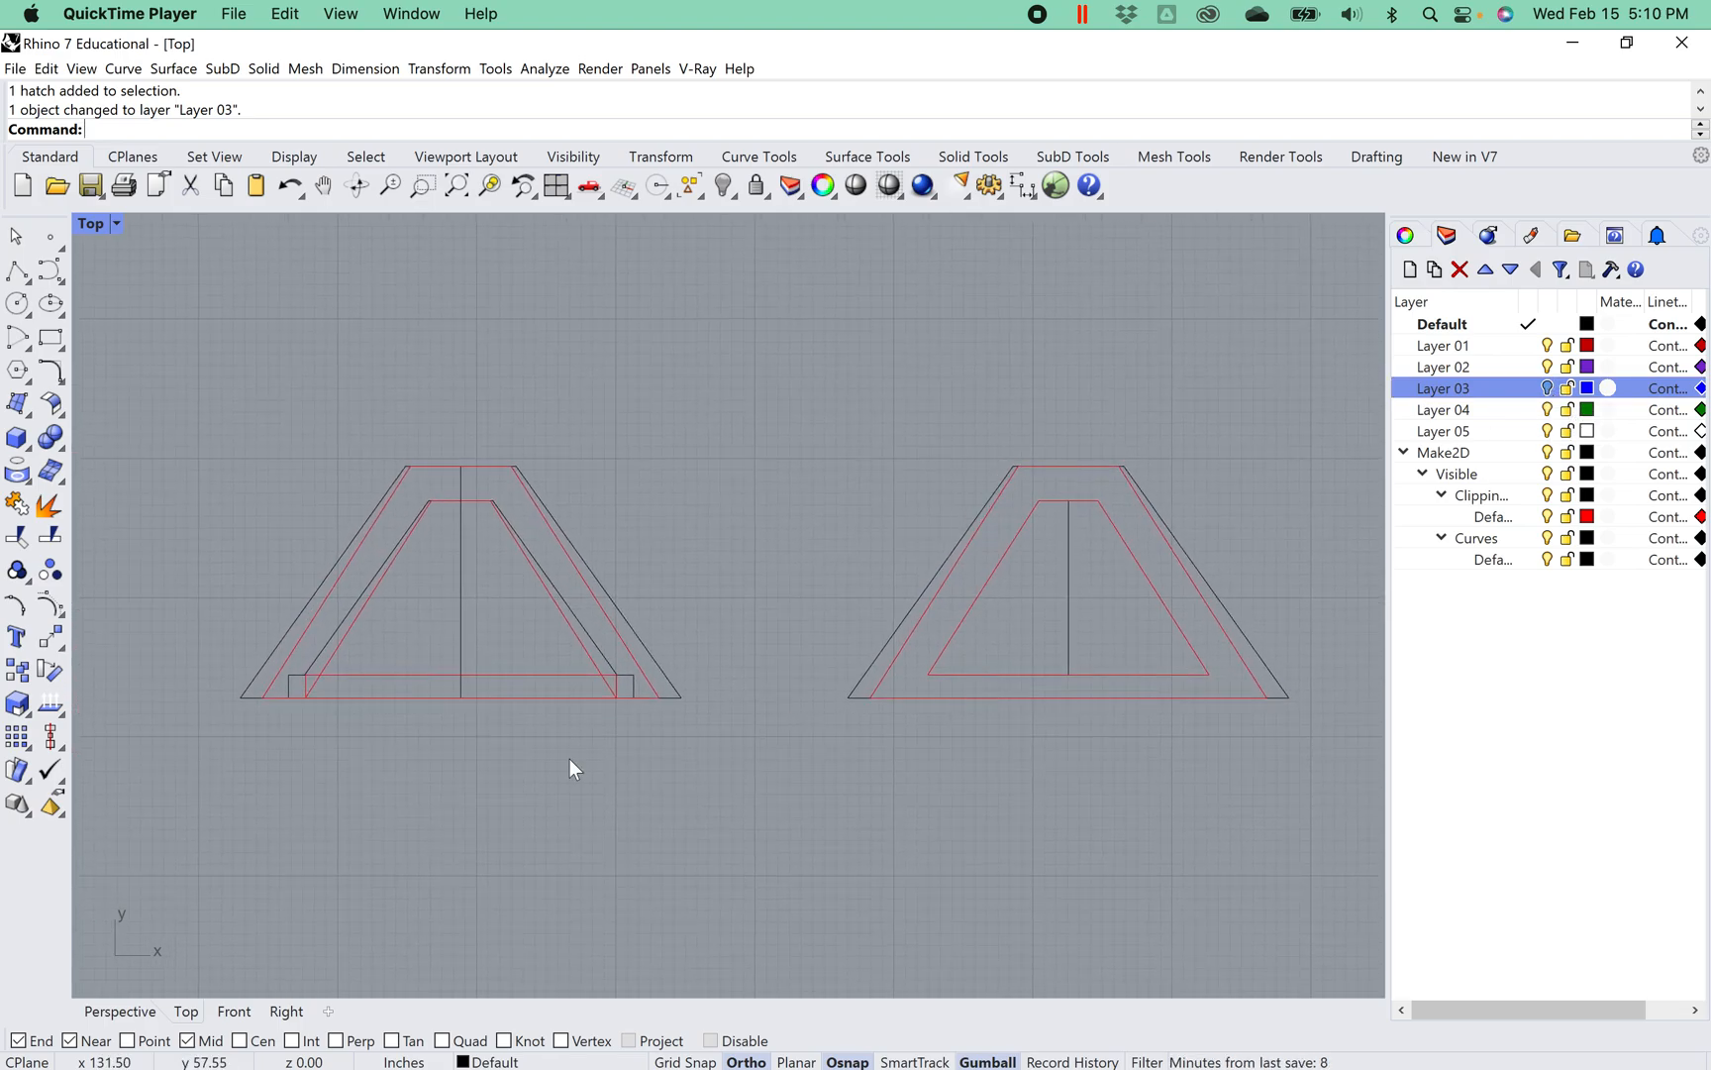
left_click_drag(707, 732, 243, 447)
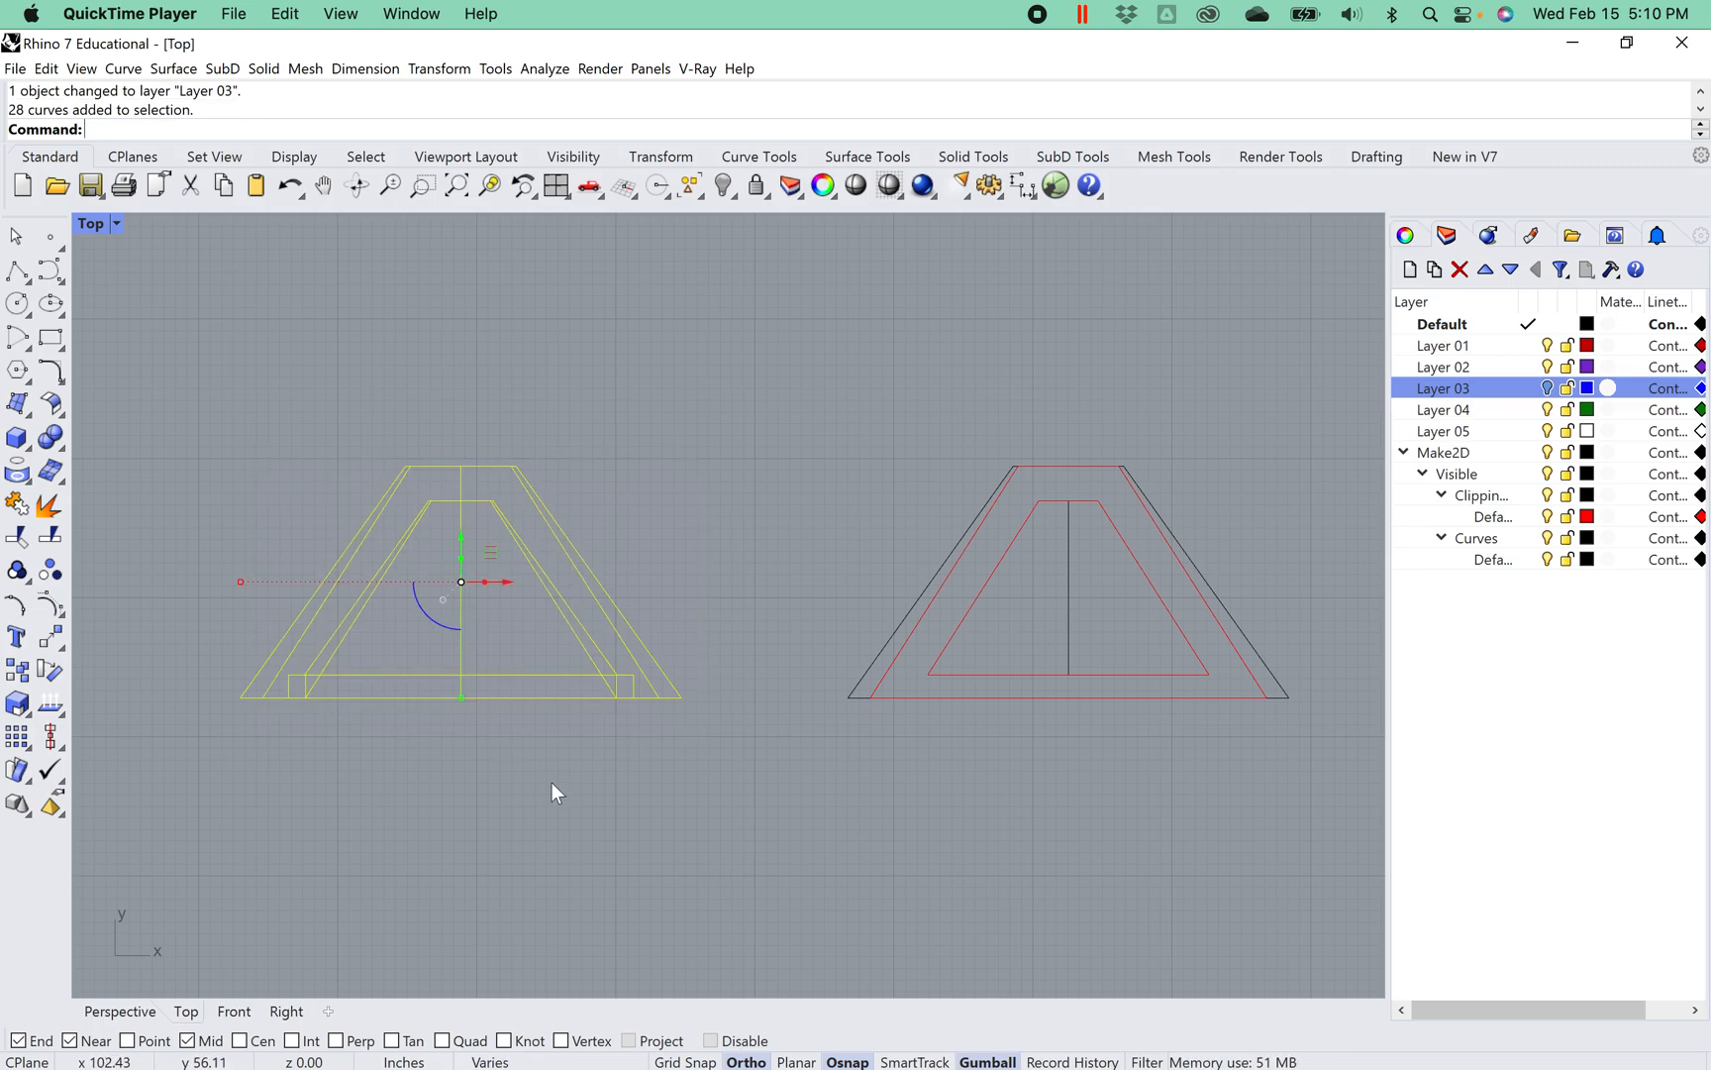